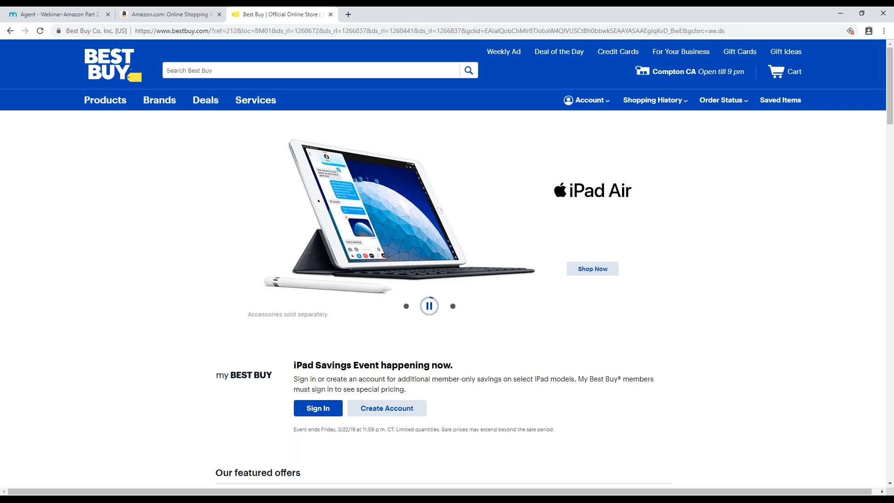
- Search Best Buy for "televisions"
type("televisions")
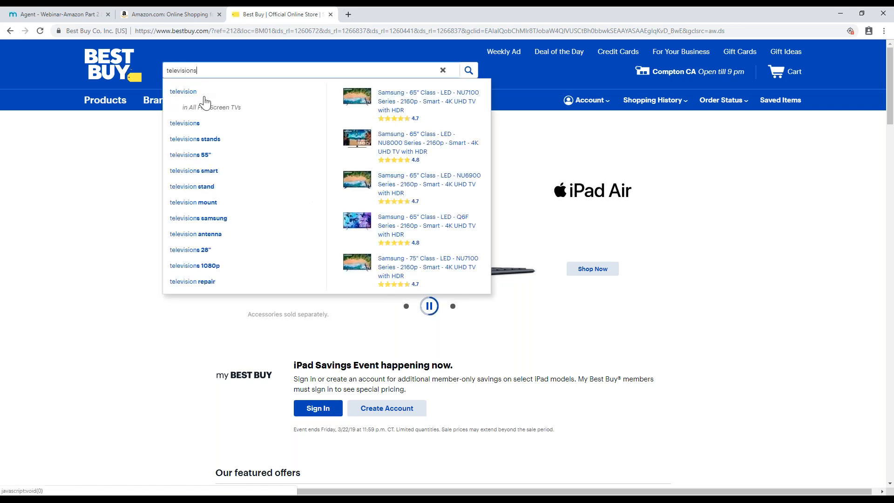
key("Return")
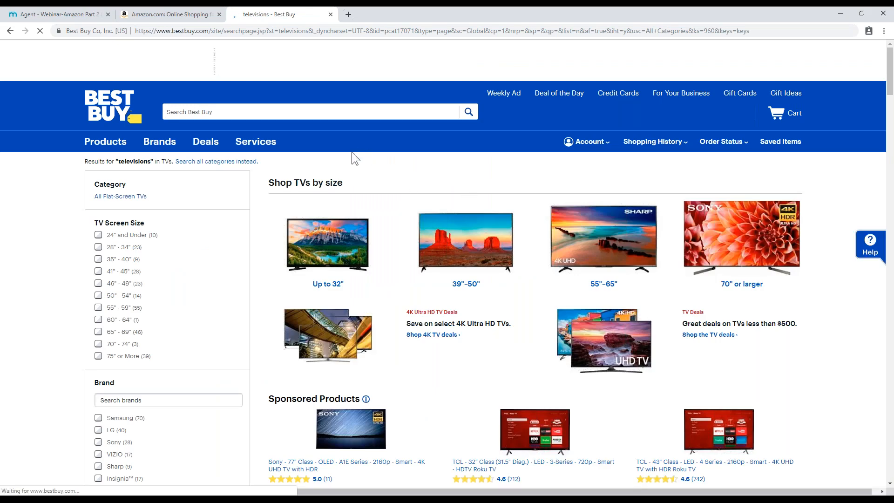
scroll(396, 242, "down", 4)
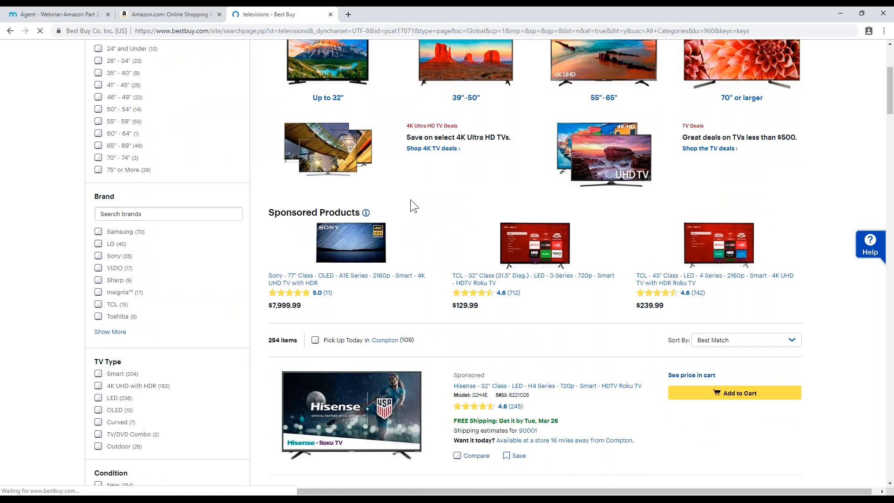
- Switch to Mozenda and review the data columns of the Webinar-Amazon Part 2 agent from ItemID through Website
left_click(55, 14)
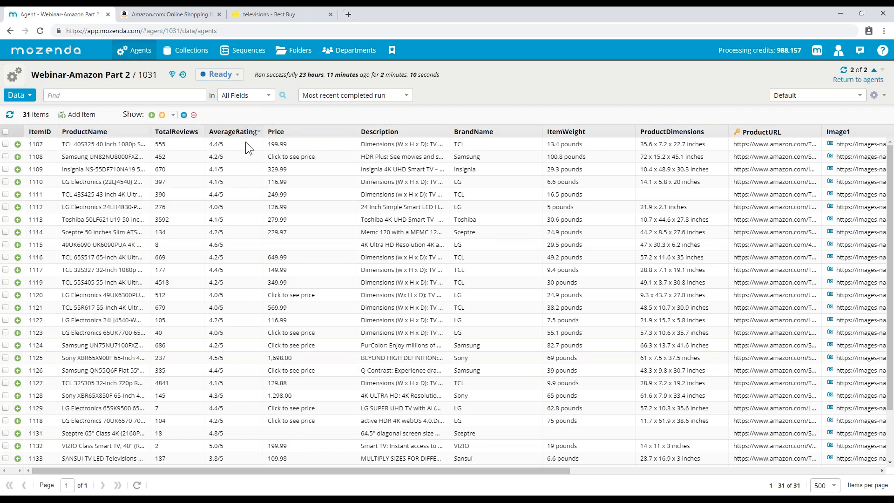
left_click_drag(302, 468, 532, 468)
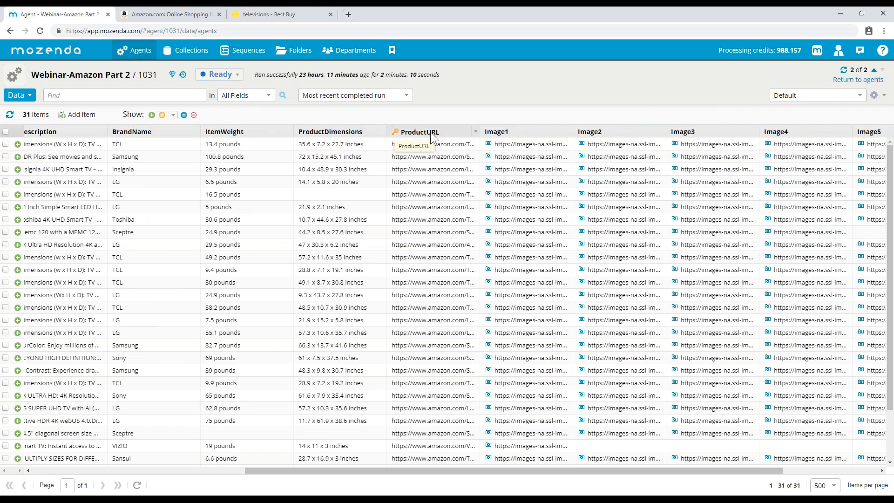
left_click_drag(615, 469, 770, 464)
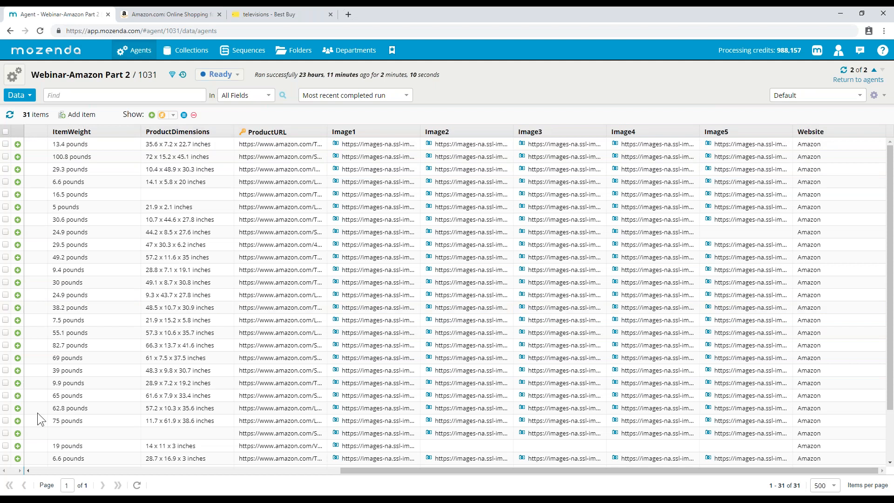
- Return to Best Buy and examine the television search results, from the sponsored listing down to the results page navigation
left_click(288, 14)
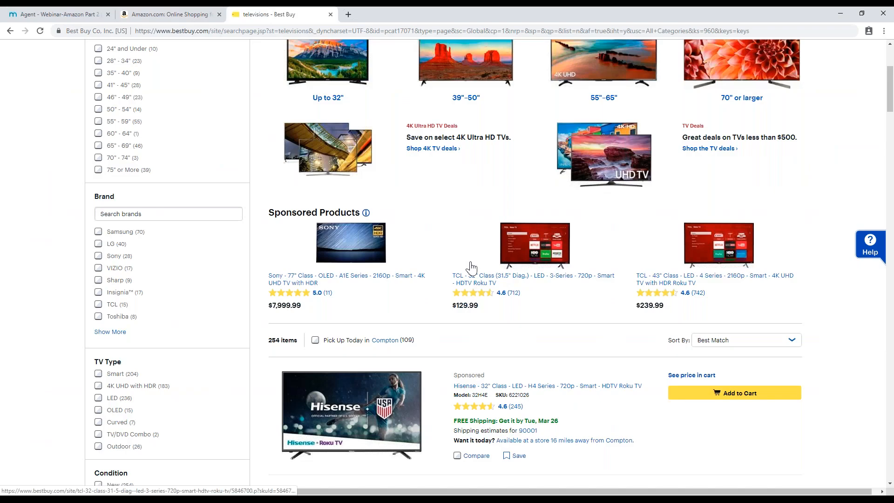
scroll(473, 258, "down", 3)
scroll(438, 182, "down", 3)
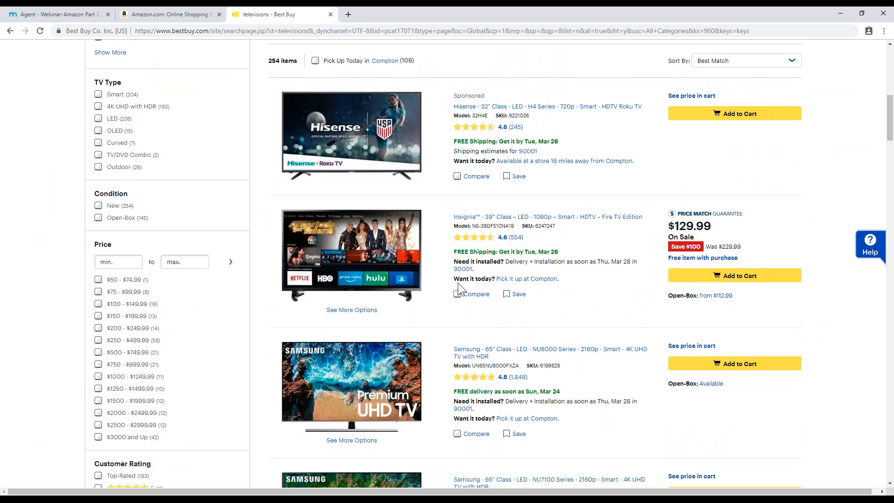
double_click(472, 95)
scroll(479, 154, "down", 1)
scroll(493, 125, "up", 1)
scroll(519, 235, "down", 5)
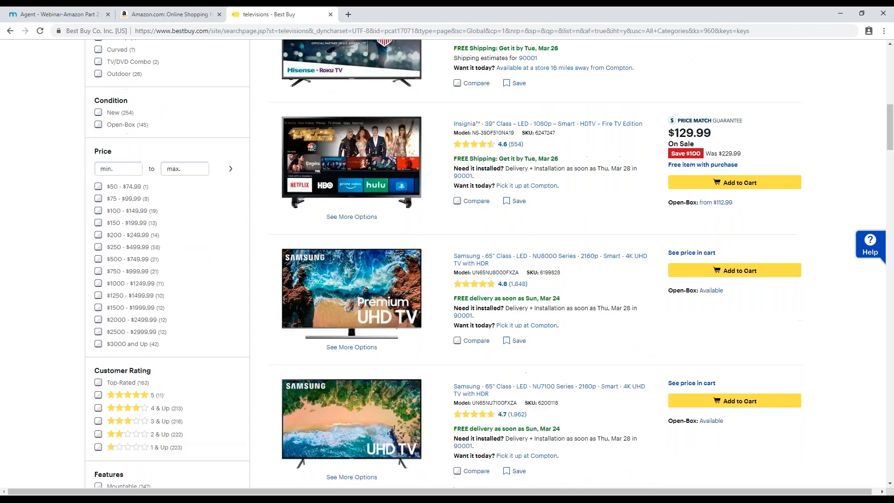
scroll(501, 243, "down", 20)
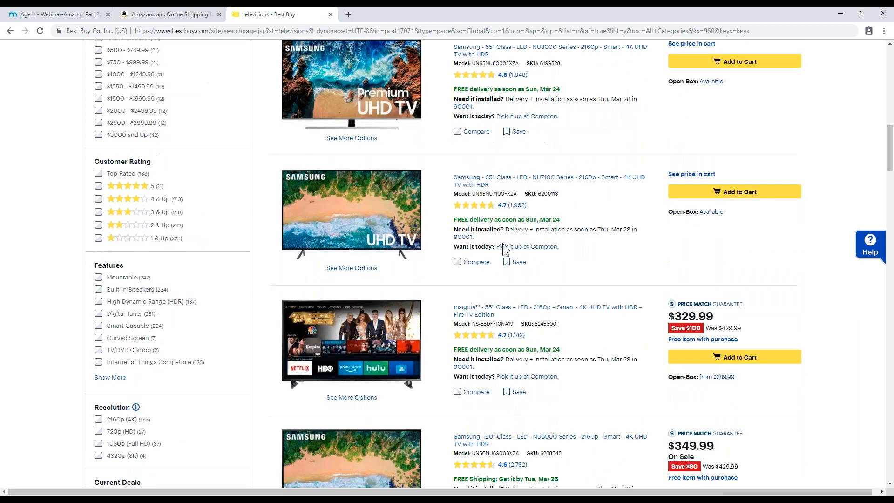
scroll(611, 294, "down", 15)
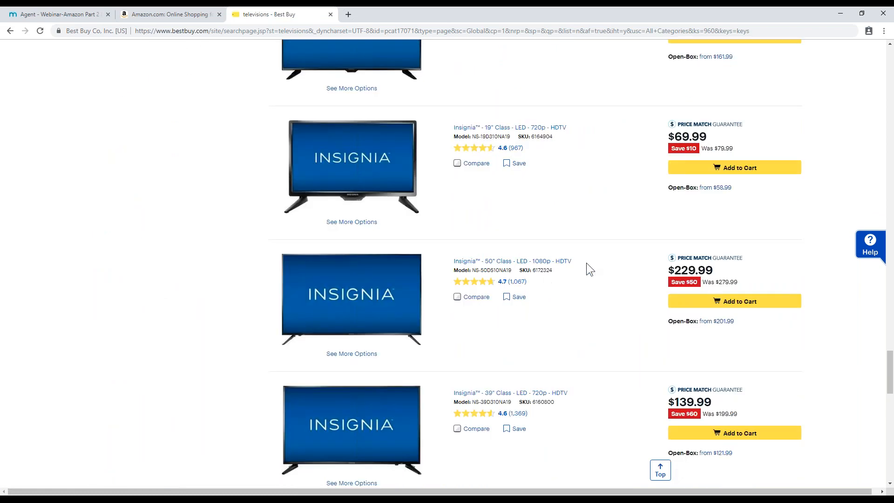
scroll(702, 270, "down", 9)
scroll(698, 275, "up", 4)
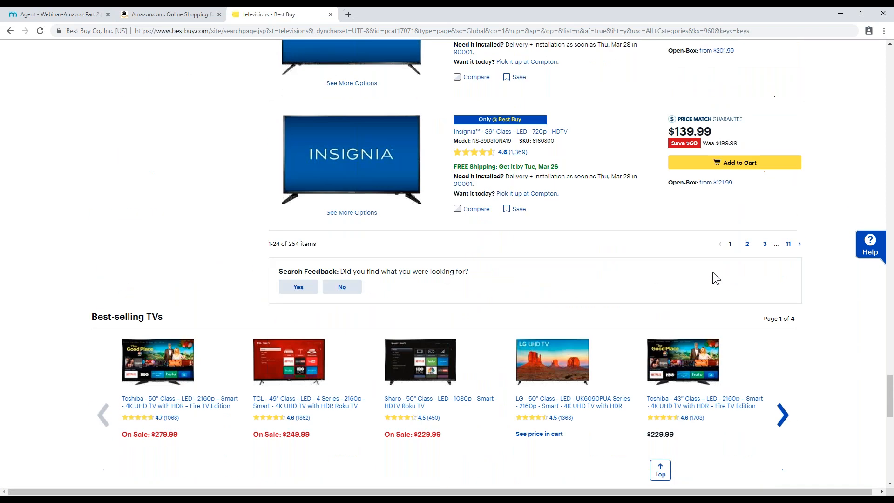
- Open the Samsung 55" NU6900 Series TV from the search results and view its product images, including the energy guide
left_click_drag(888, 378, 845, 319)
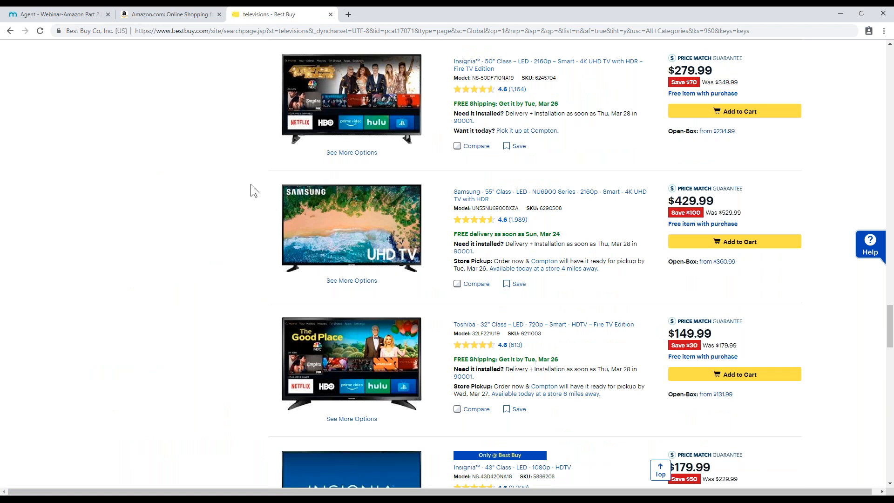
left_click(476, 200)
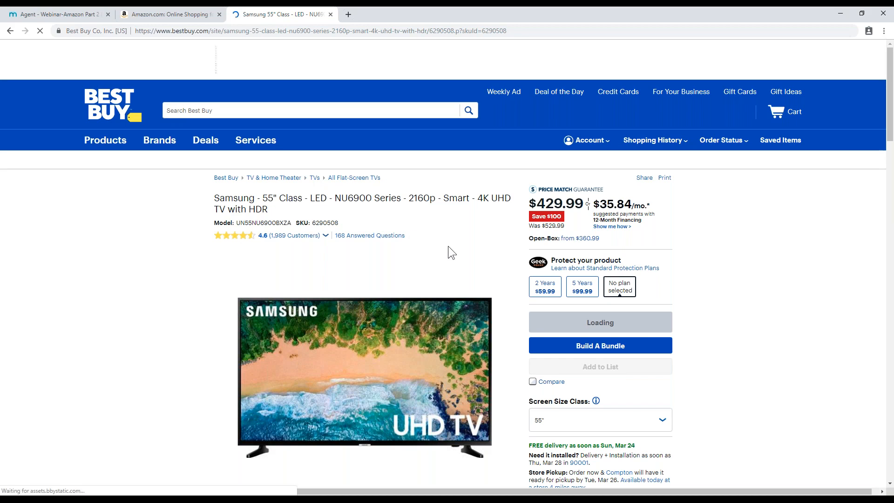
scroll(371, 255, "down", 1)
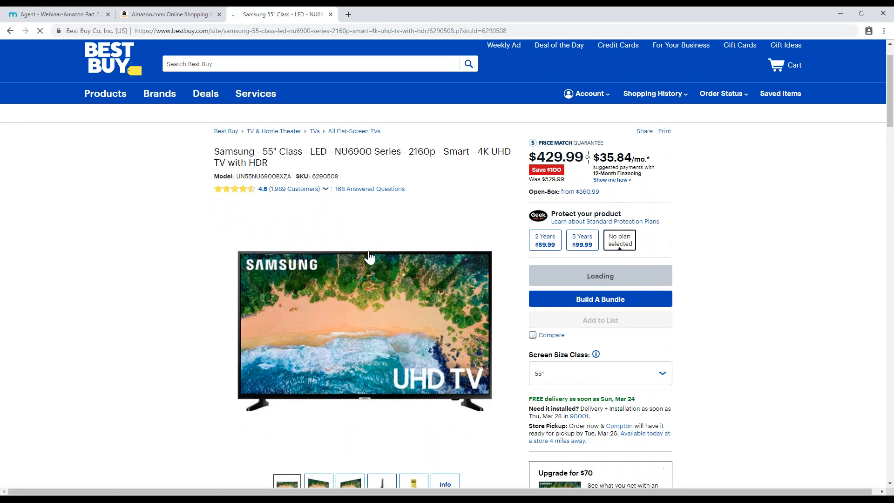
scroll(369, 256, "down", 2)
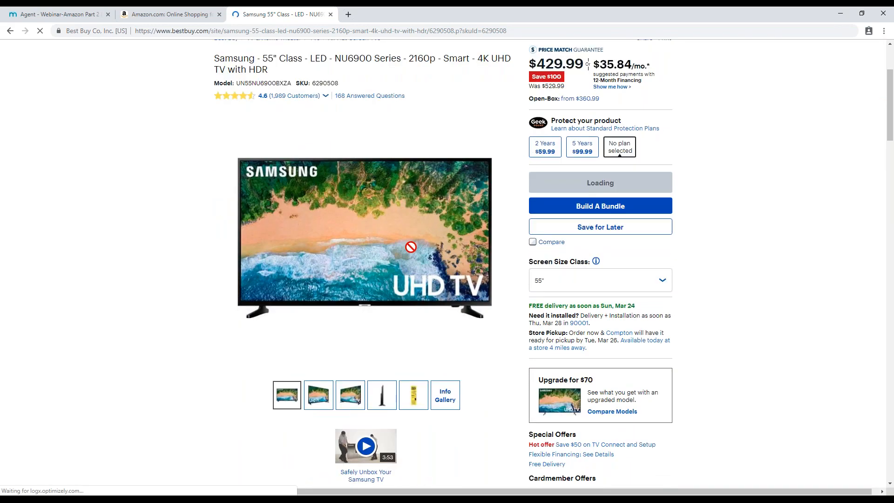
left_click(339, 401)
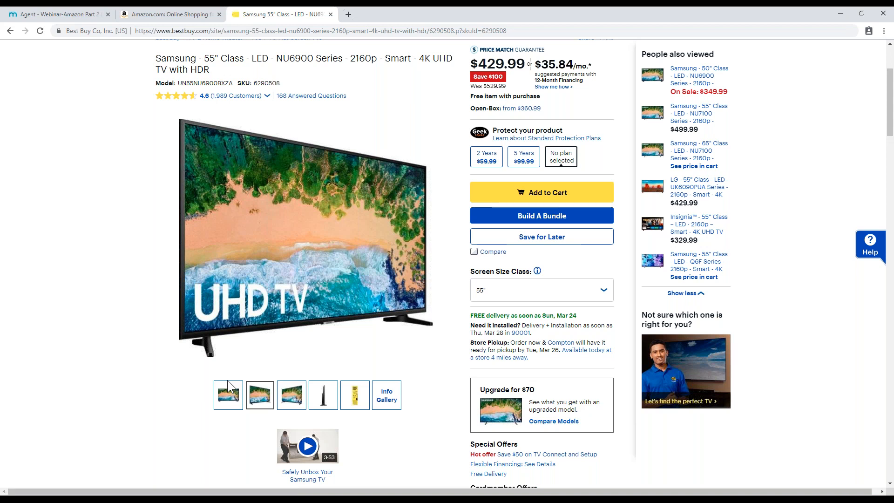
left_click(227, 382)
left_click(356, 391)
- Highlight the TV's description paragraph and look over the expert recommendations below it
scroll(356, 391, "down", 3)
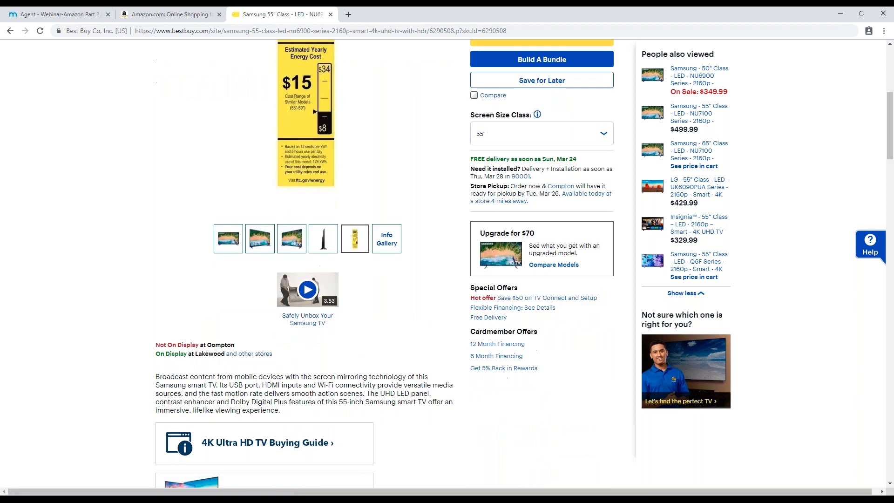
scroll(198, 385, "down", 2)
triple_click(198, 308)
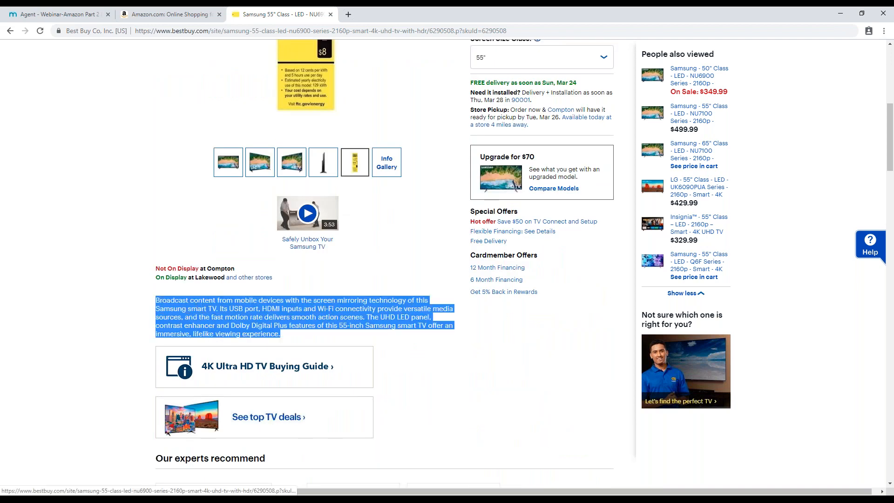
scroll(328, 253, "down", 2)
scroll(331, 259, "down", 3)
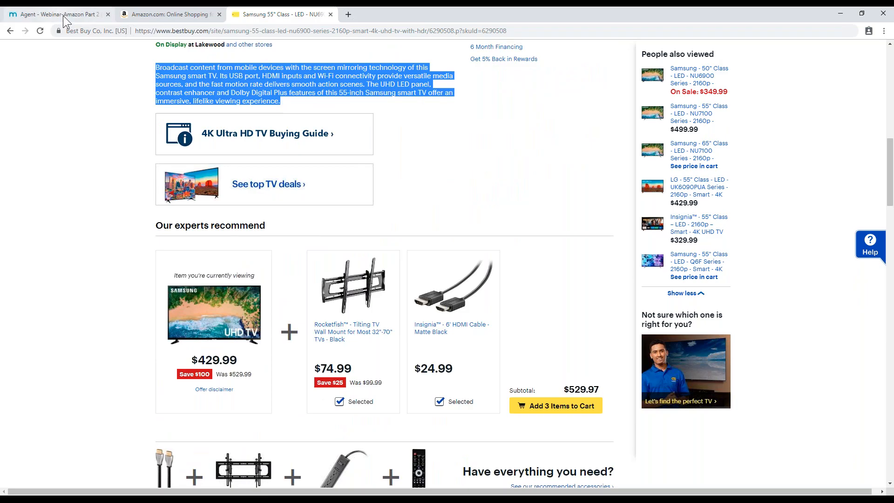
- Switch to Mozenda and review the Amazon agent's data columns back to ItemID
left_click(66, 14)
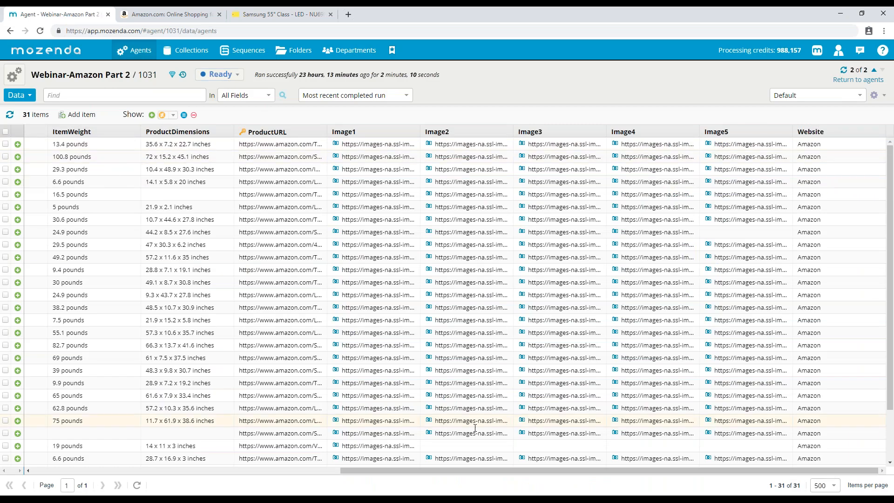
left_click_drag(699, 467, 325, 471)
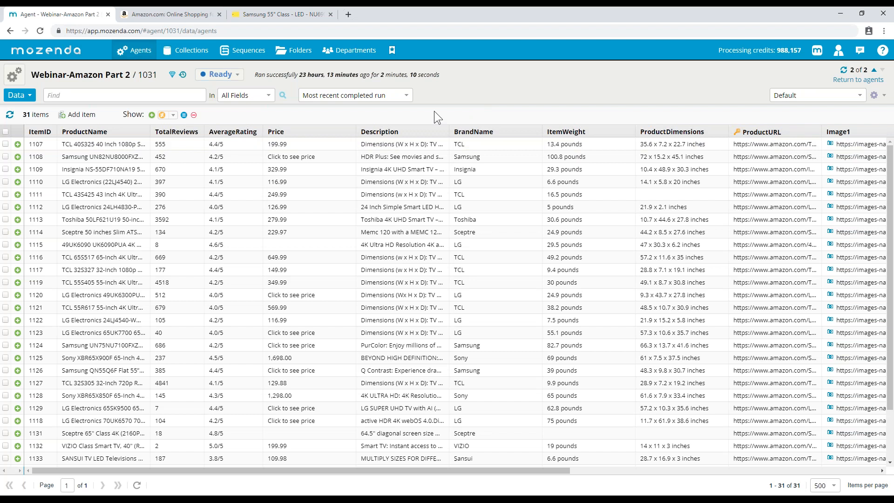
- Return to the Best Buy product page and expand the Specifications section below the feature list
left_click(288, 14)
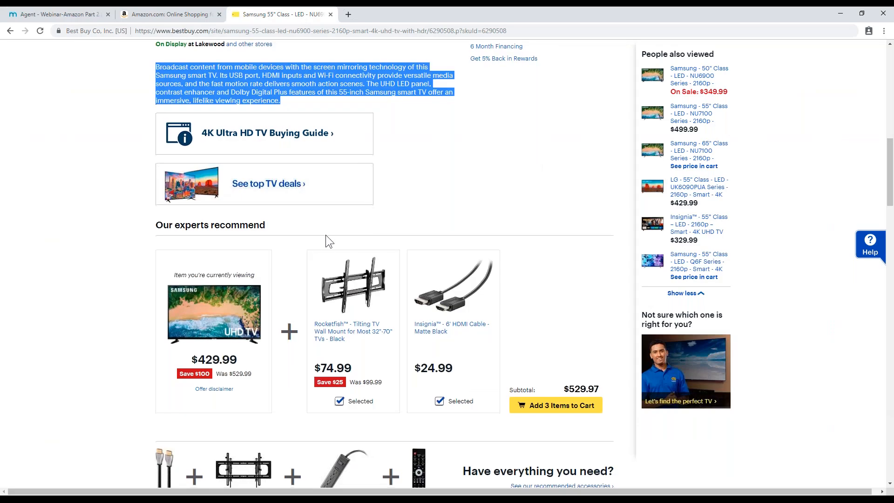
scroll(326, 234, "down", 9)
scroll(344, 233, "down", 6)
scroll(372, 275, "down", 1)
scroll(370, 240, "down", 6)
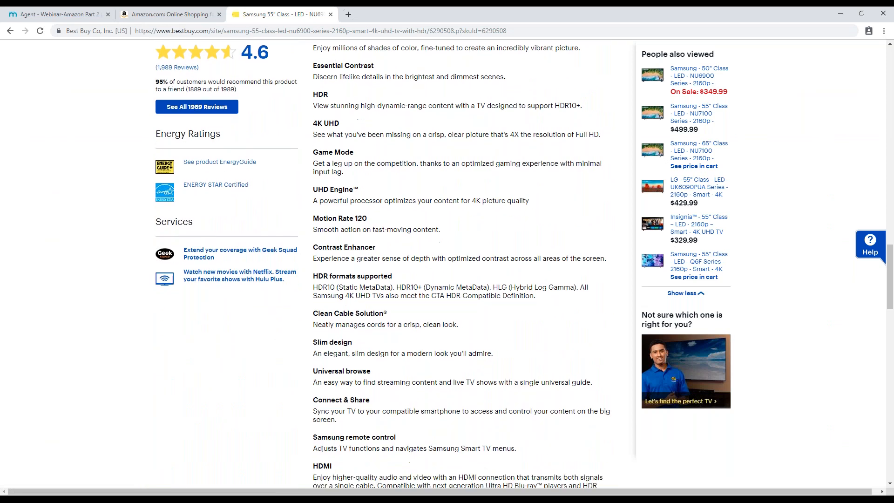
scroll(371, 256, "down", 5)
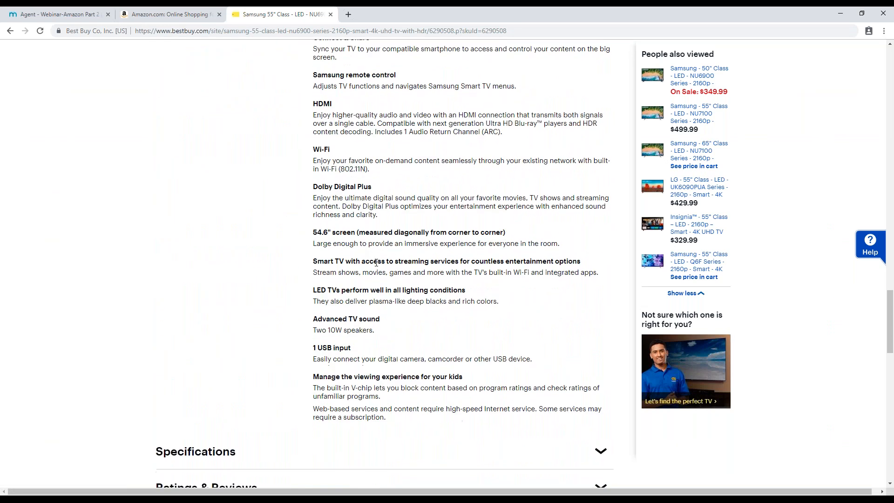
left_click(251, 277)
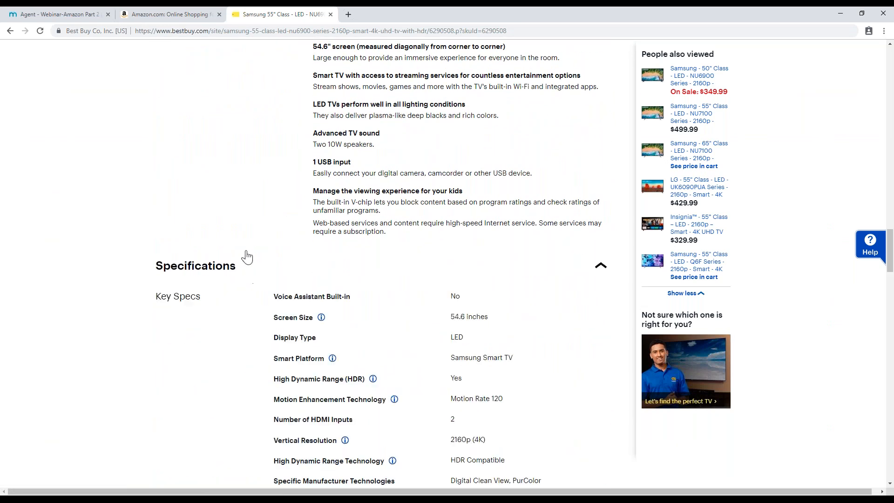
- Examine the TV's specifications from Key Specs through Dimension to Other, singling out the Brand entry
scroll(309, 233, "down", 1)
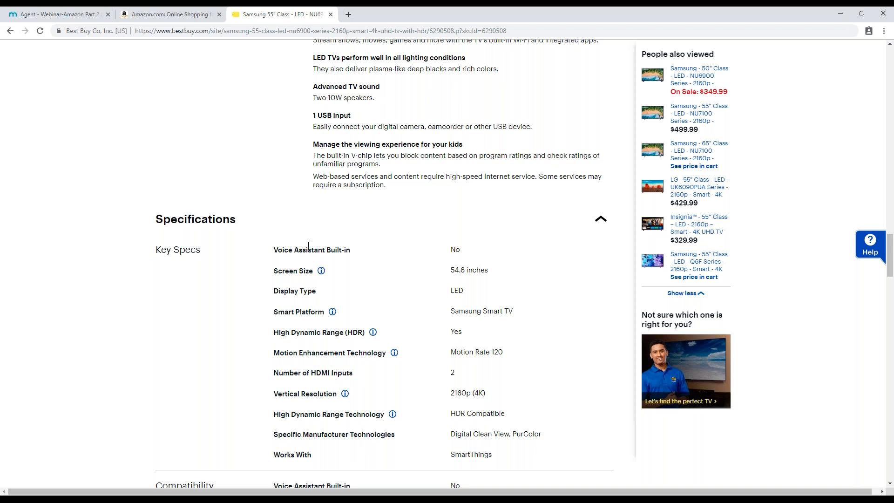
scroll(328, 188, "down", 1)
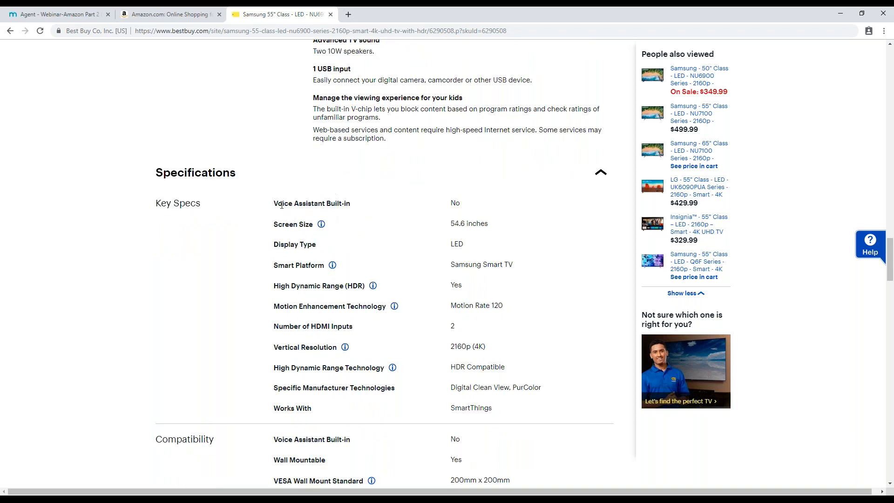
scroll(358, 194, "down", 8)
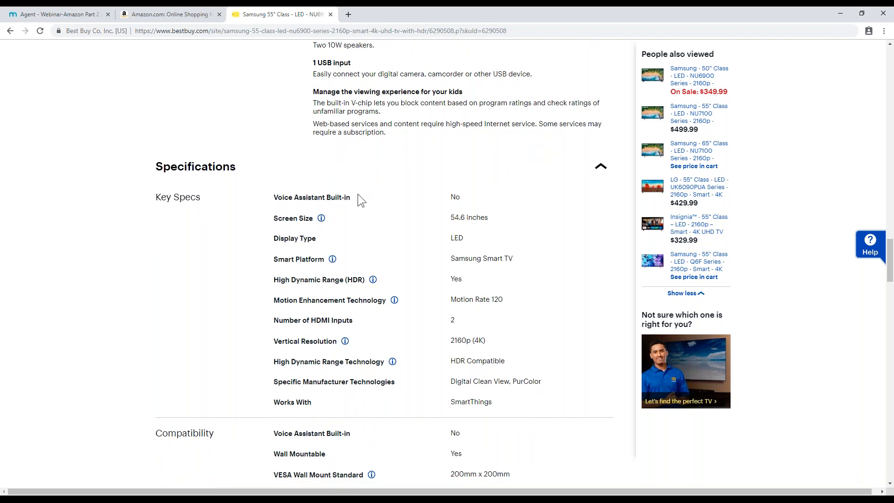
scroll(357, 194, "down", 1)
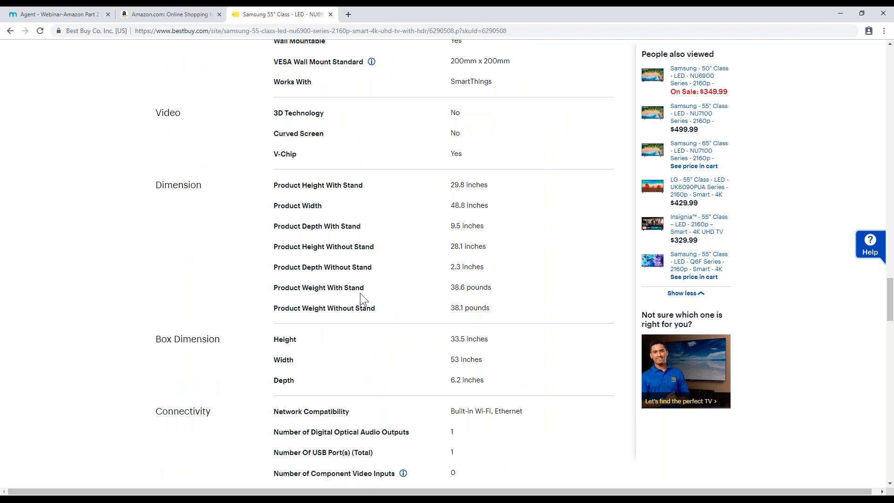
scroll(360, 294, "down", 5)
scroll(384, 262, "down", 5)
scroll(284, 321, "down", 7)
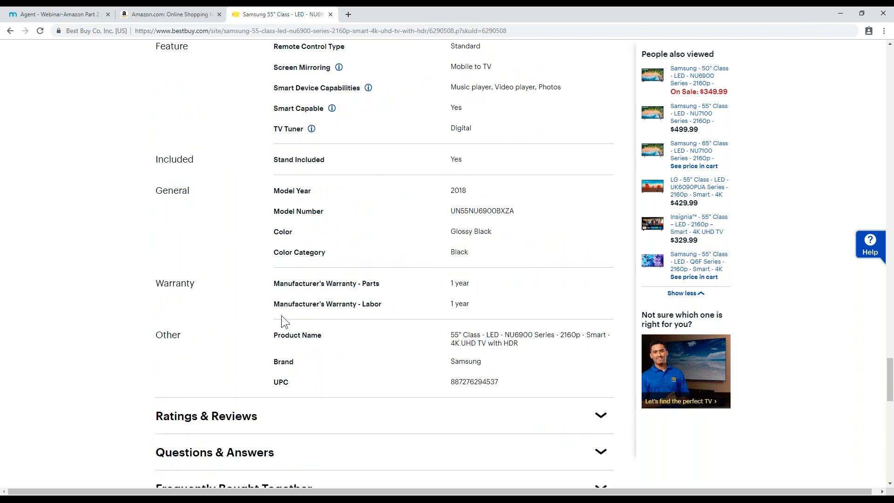
left_click(368, 362)
double_click(286, 359)
- Review the specifications and features again, going back up to the product title and price
scroll(293, 323, "up", 10)
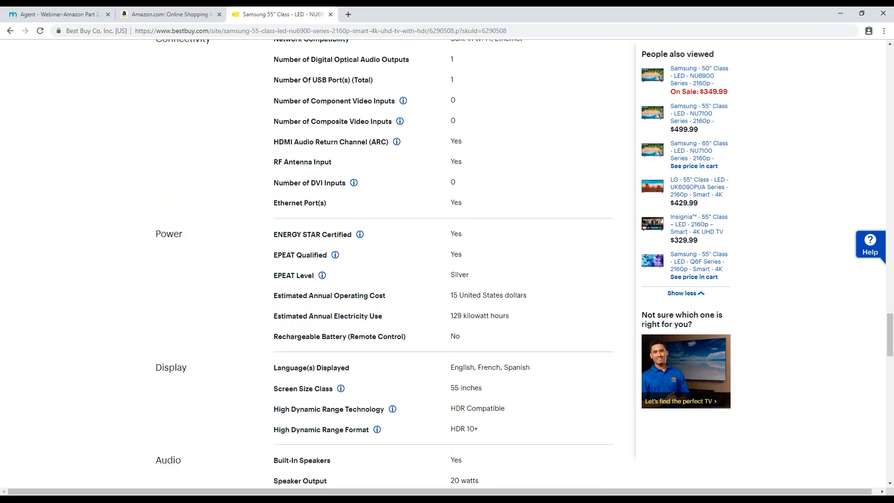
scroll(390, 284, "down", 9)
scroll(233, 265, "up", 17)
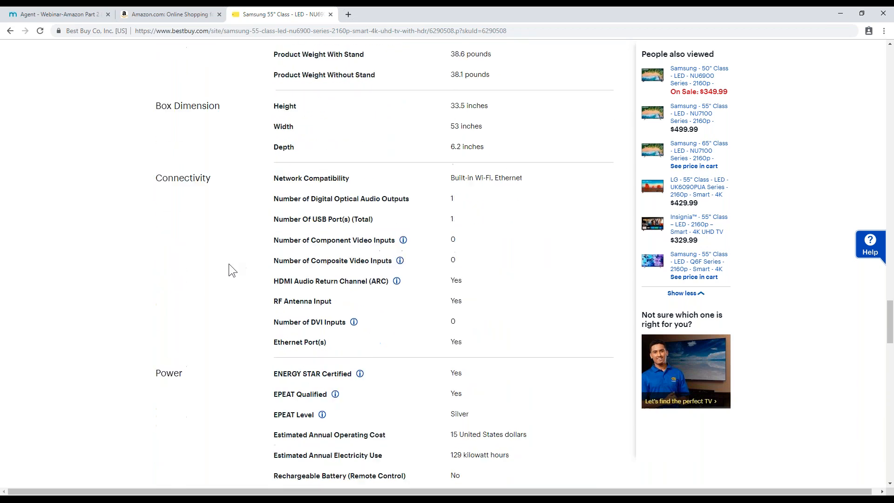
scroll(228, 264, "up", 20)
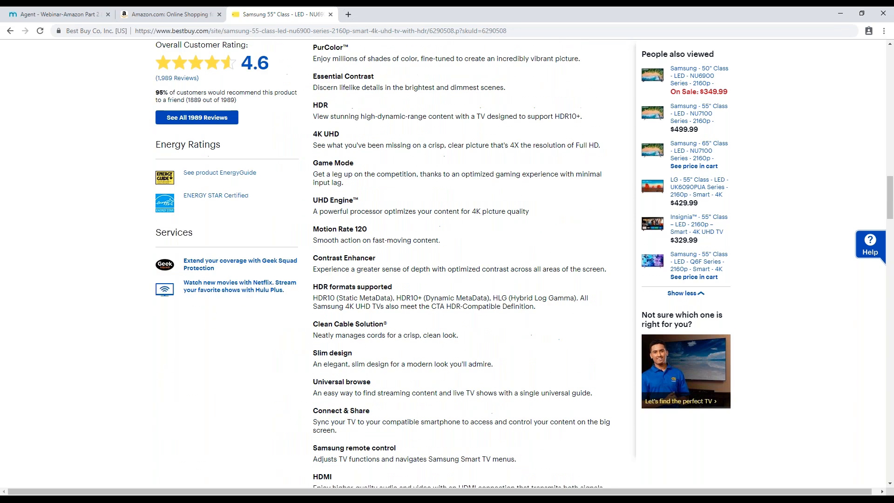
scroll(223, 283, "up", 15)
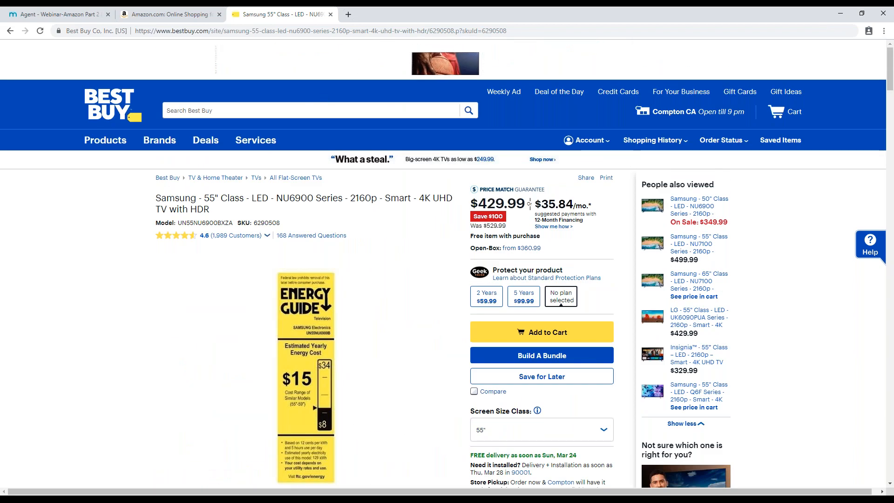
- Return Best Buy to the televisions search results and switch back to the Mozenda Amazon agent's data
key("alt+Tab")
key("alt+Tab")
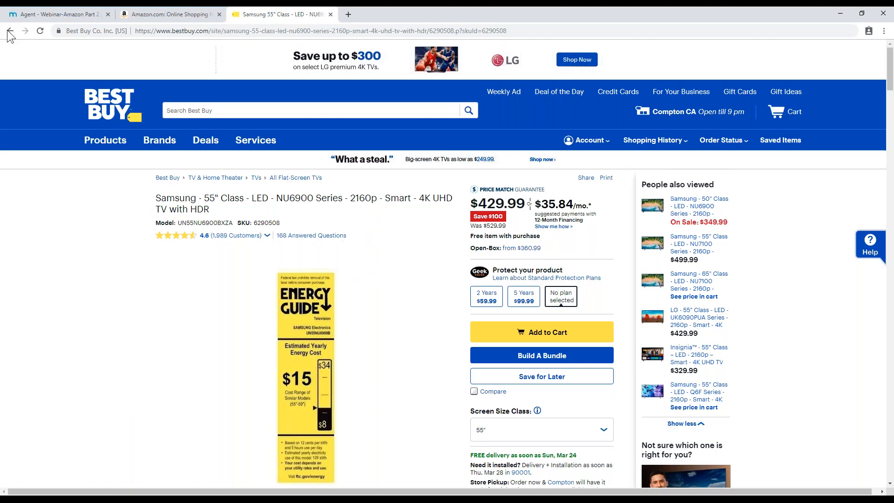
left_click(10, 31)
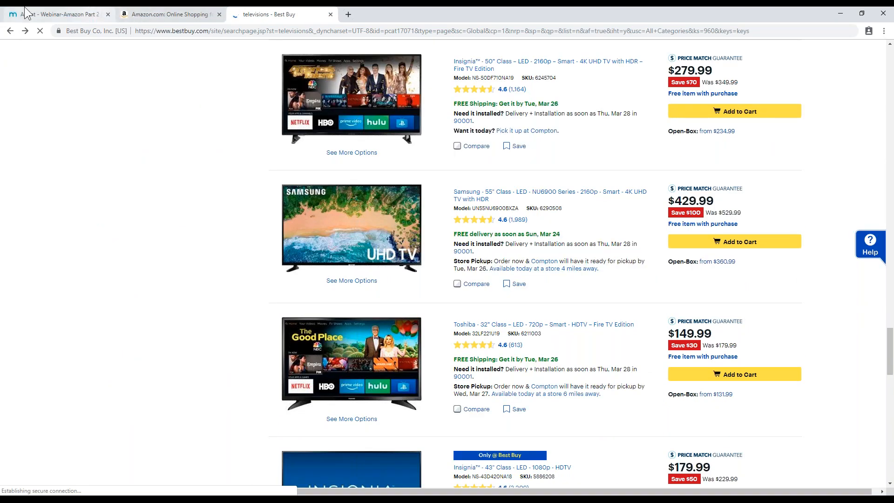
left_click(52, 14)
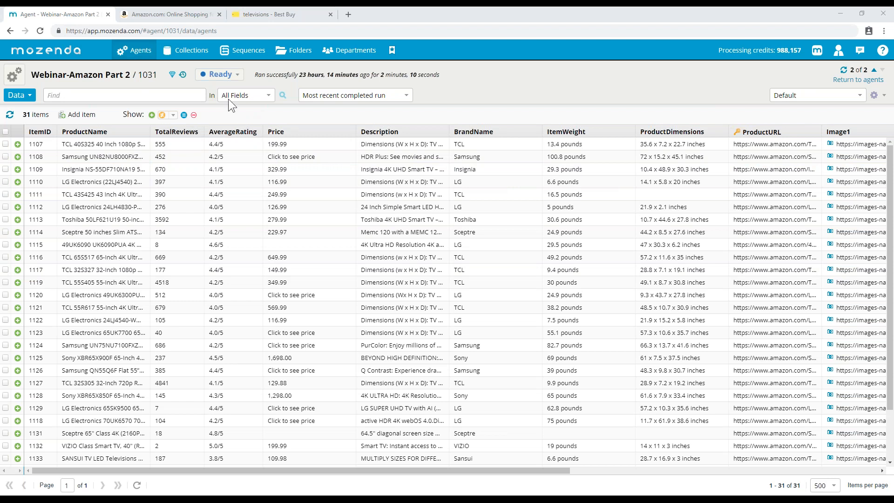
- Create a new agent group named Webinar-Televisions
mouse_move(142, 52)
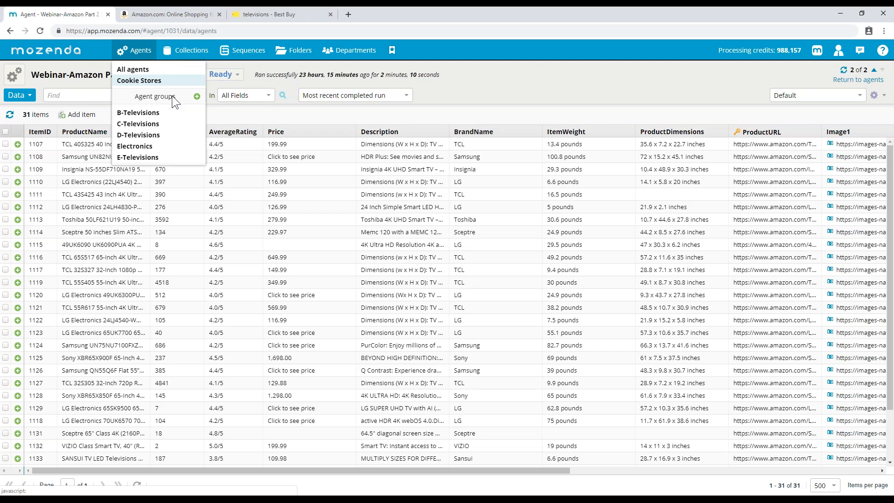
left_click(197, 97)
type("Webinar-Televisions")
left_click(411, 305)
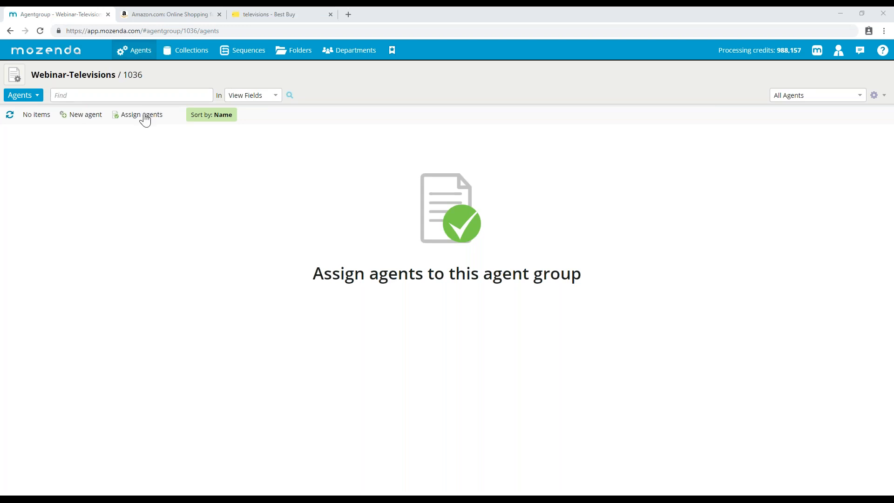
- Assign the Webinar-Amazon Part 2 agent to the group, cancelling the synchronization of its harvesting settings
left_click(127, 120)
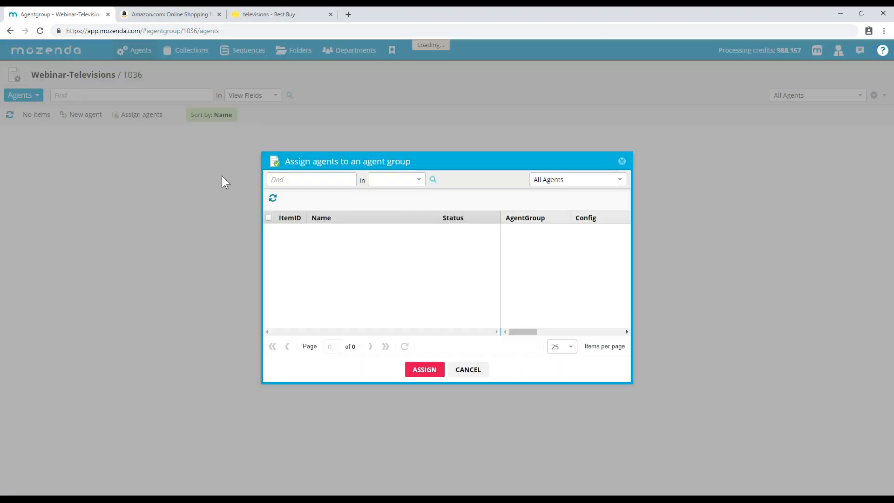
scroll(381, 268, "down", 5)
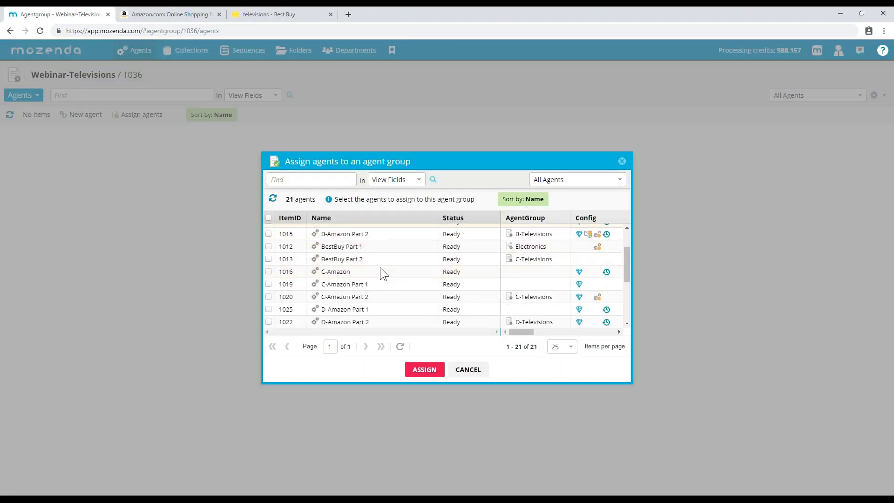
left_click(393, 322)
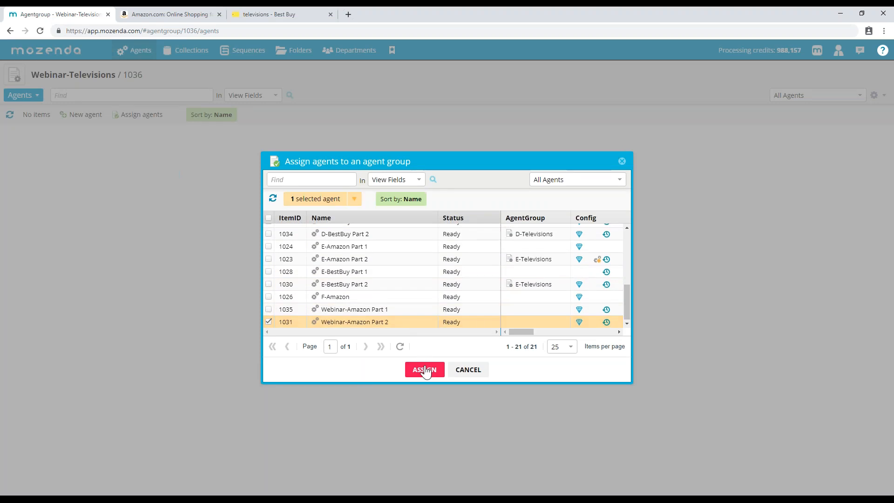
left_click(424, 369)
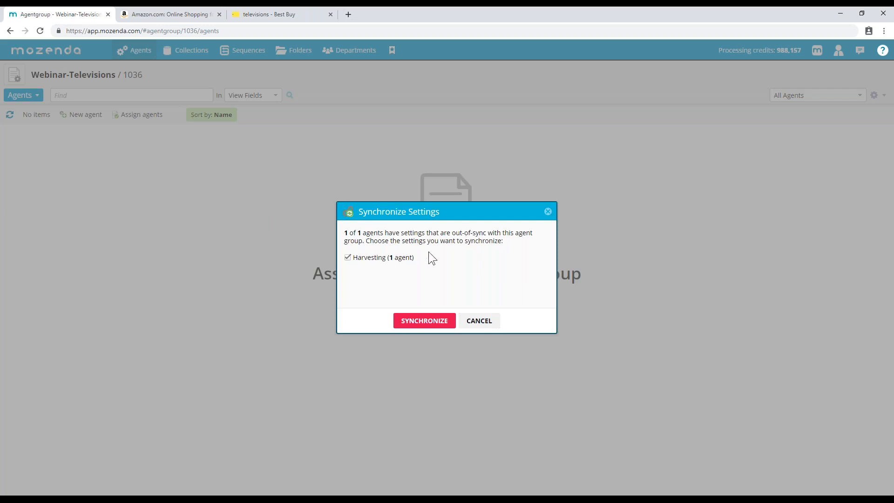
left_click(480, 322)
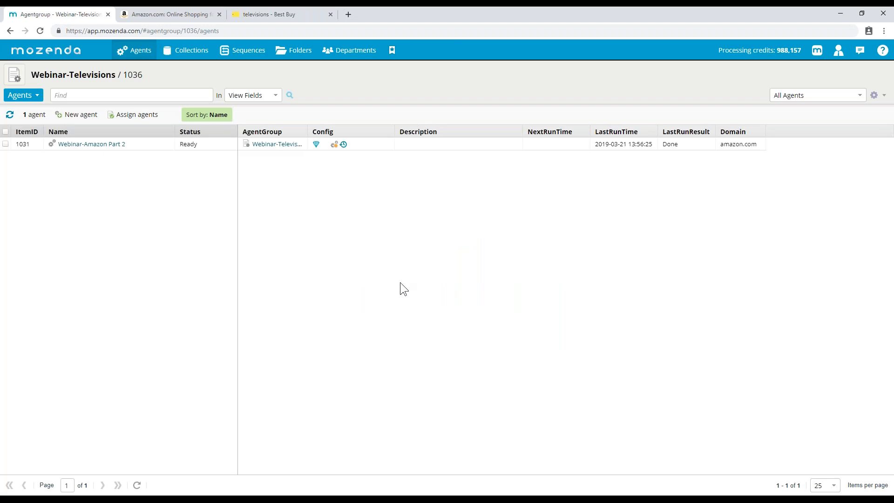
- Look through the agent group's default harvesting settings and set the method to Premium harvesting
left_click(14, 75)
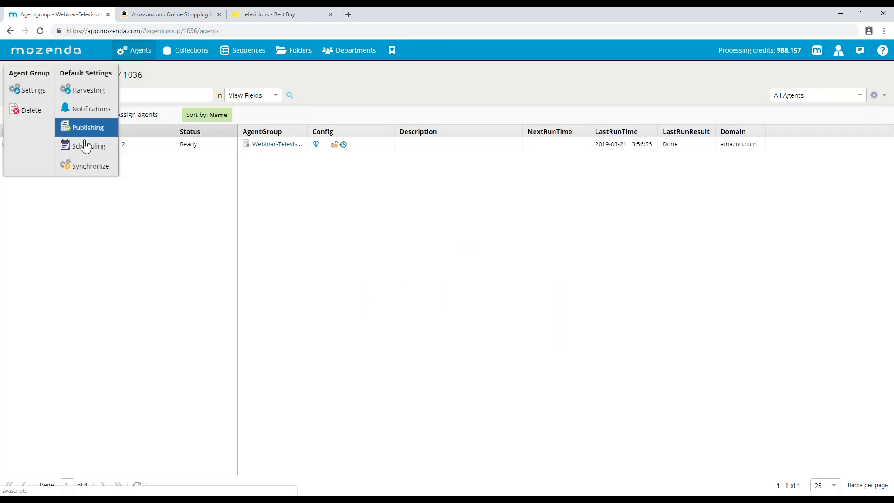
left_click(87, 93)
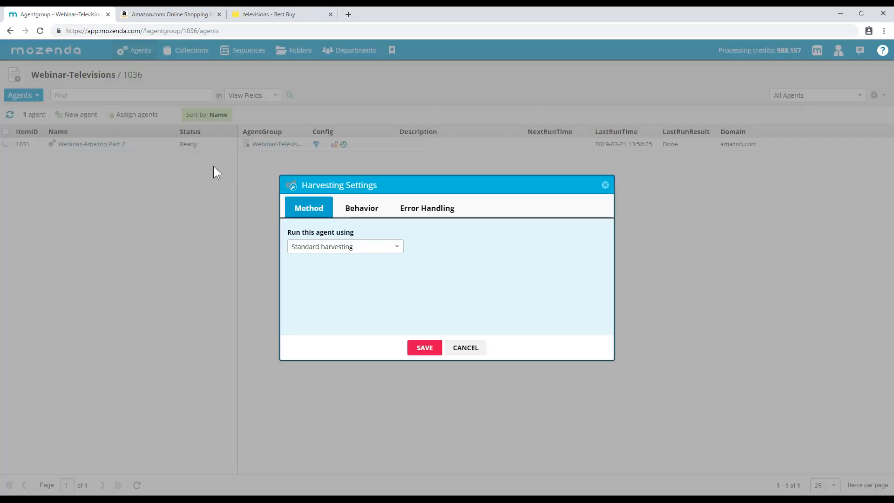
left_click(370, 208)
left_click(421, 208)
left_click(315, 208)
left_click(333, 252)
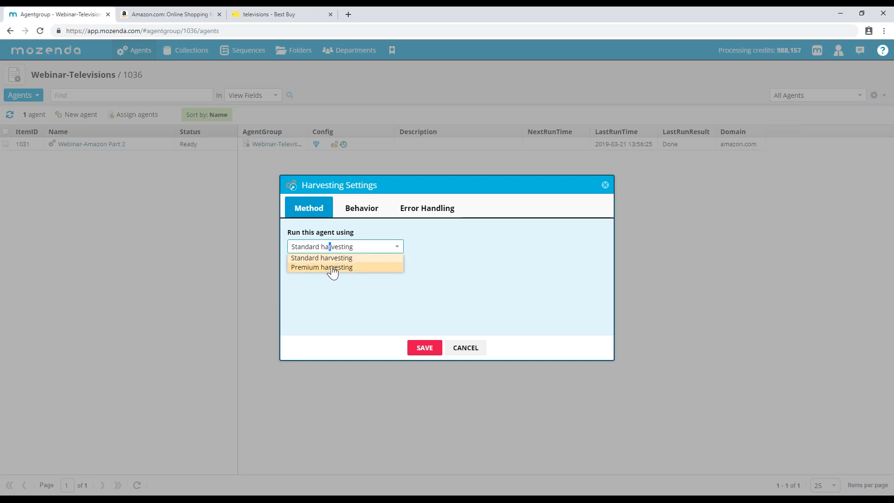
left_click(332, 266)
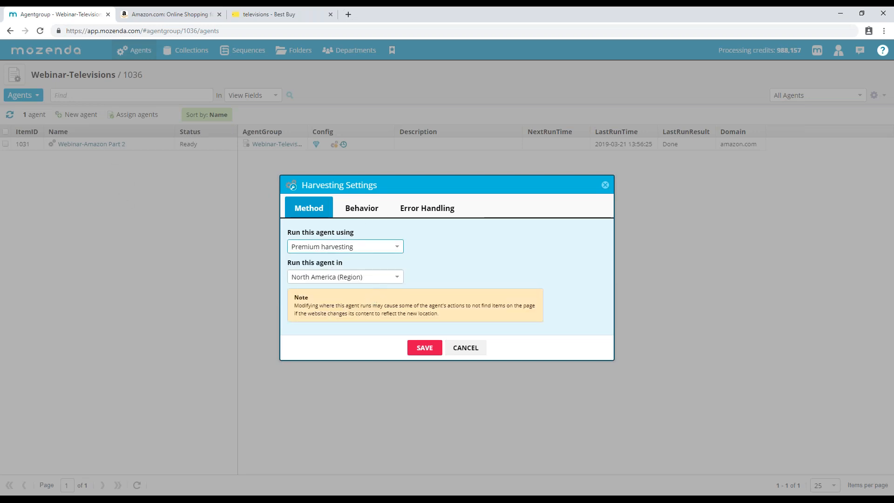
- Enable storing item history, set both agent and website errors to stop the job so the agent can be fixed, and save
left_click(358, 209)
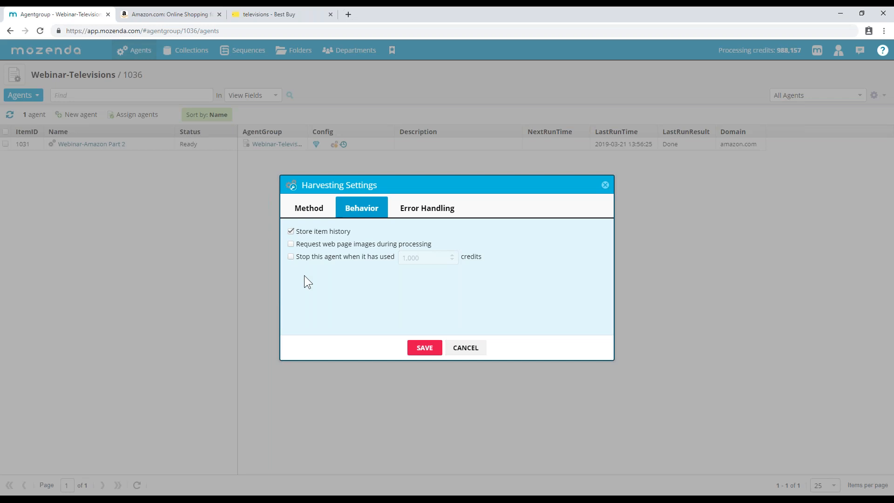
left_click(422, 205)
left_click(346, 245)
left_click(330, 261)
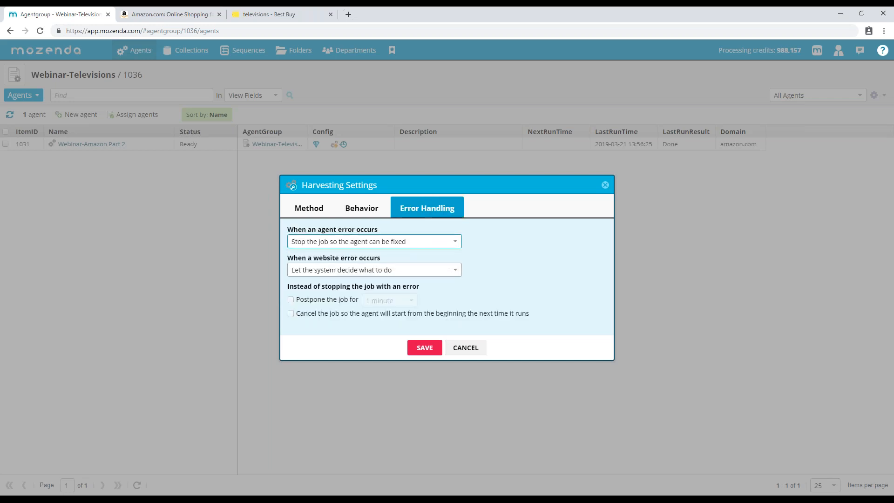
left_click(321, 270)
left_click(319, 301)
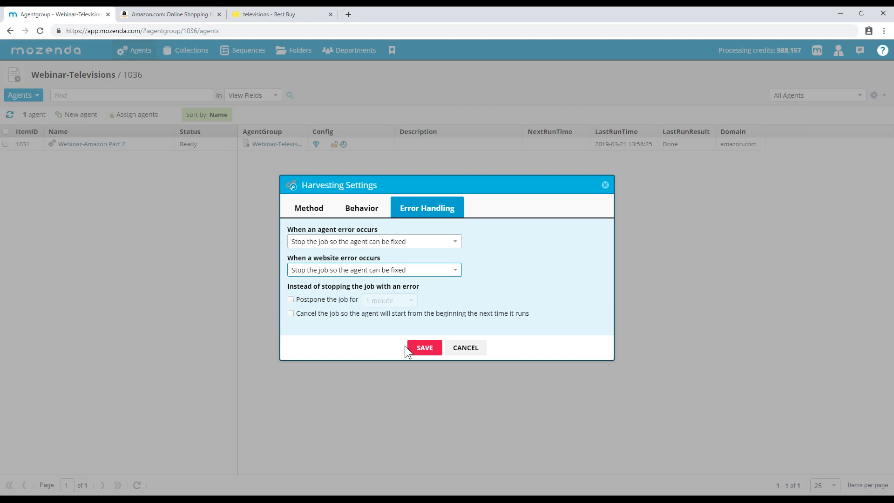
left_click(421, 349)
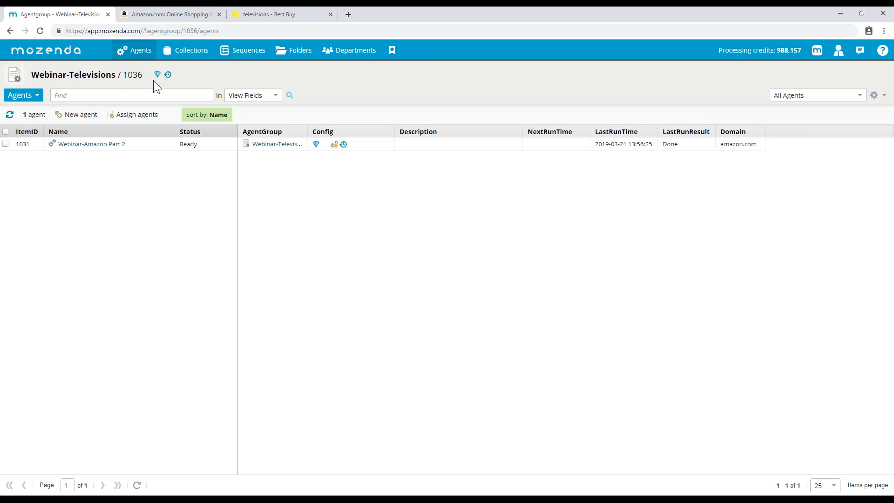
- View the Webinar-Televisions group's data and go on to its list of fields
left_click(34, 95)
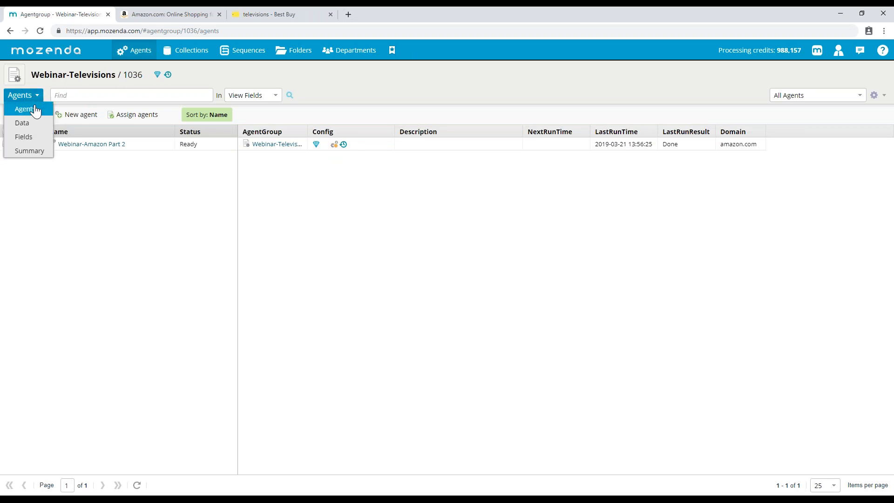
left_click(30, 123)
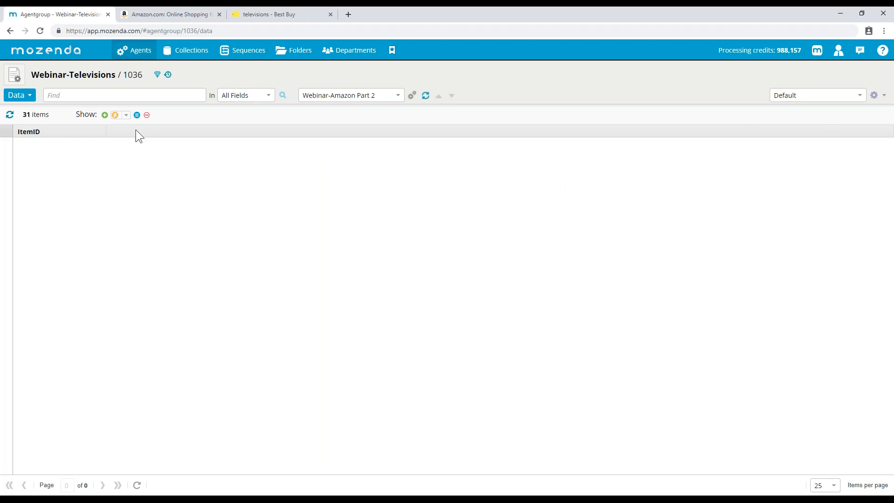
left_click(30, 95)
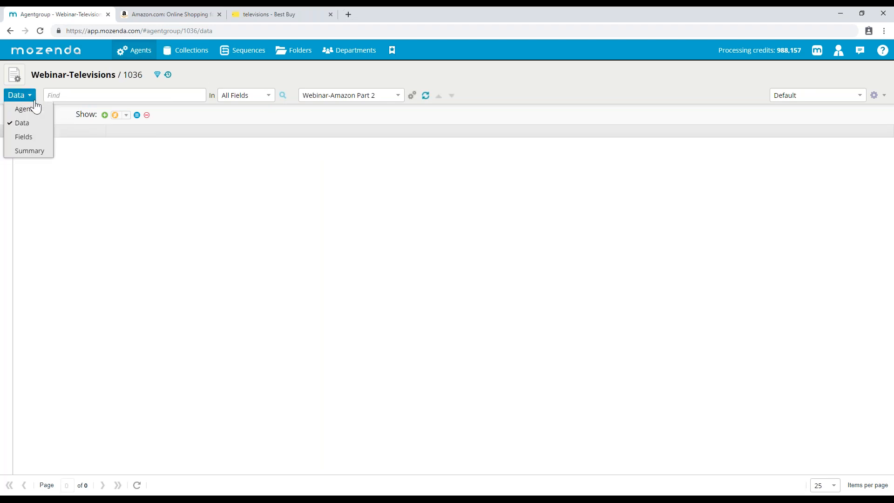
left_click(32, 138)
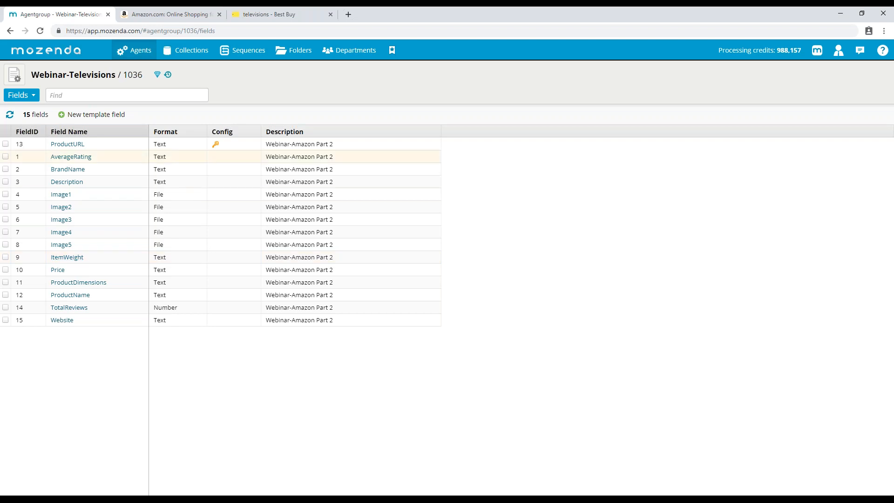
- Include the ProductURL field in the agent group's template and save the field
left_click(79, 144)
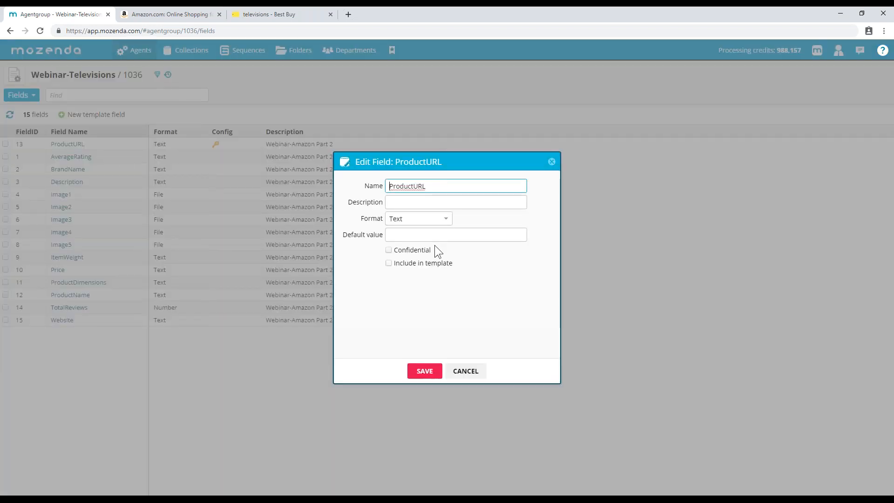
left_click(398, 265)
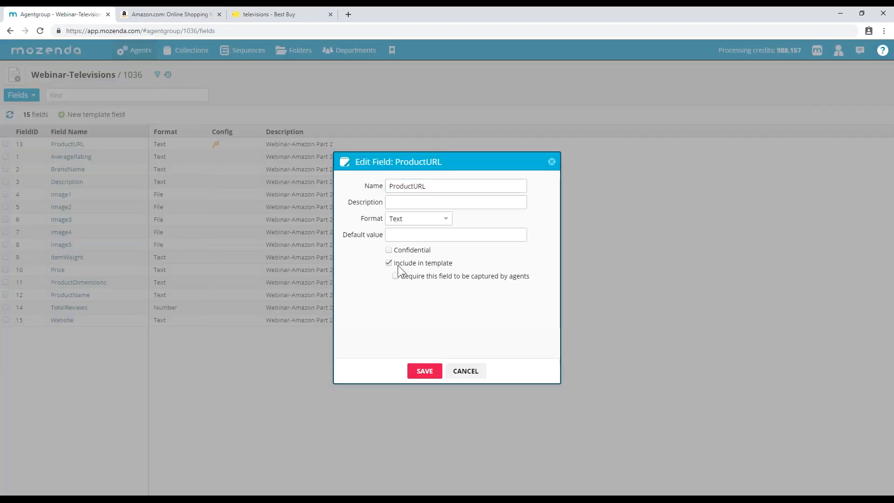
left_click(430, 367)
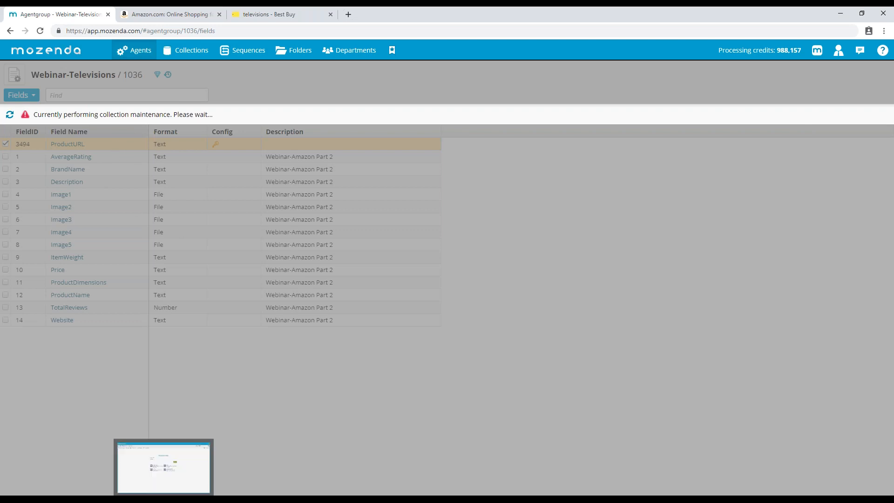
- Switch to the Mozenda Agent Builder and apply the Webinar-Televisions agent group as the template
left_click(160, 466)
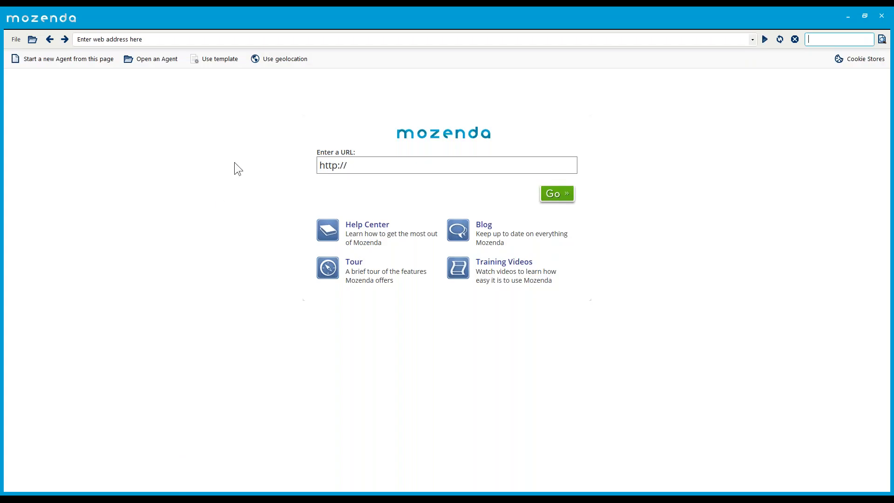
left_click(215, 60)
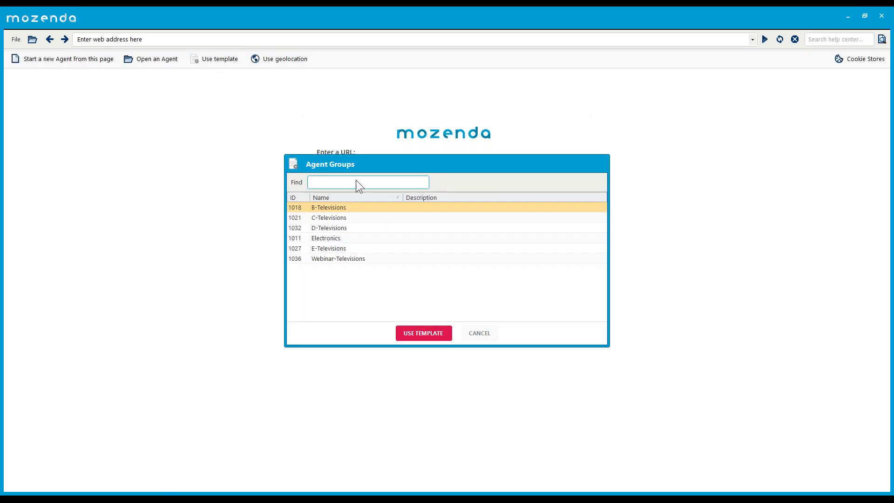
left_click(332, 259)
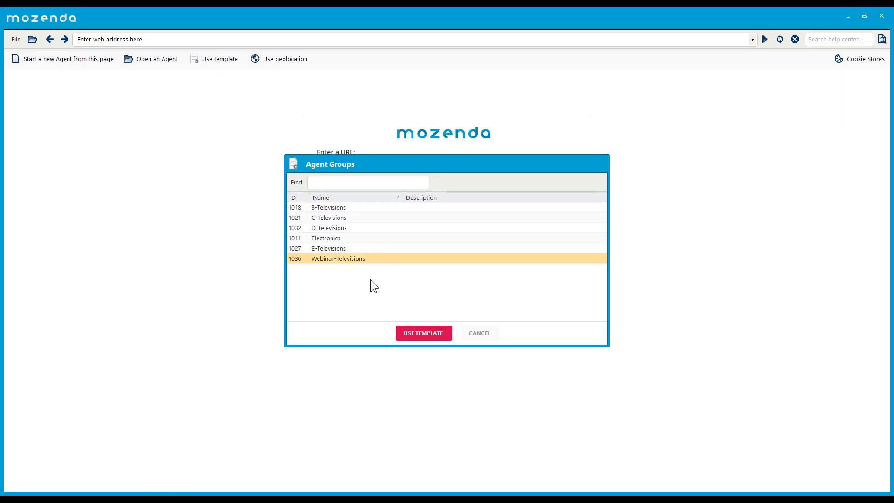
left_click(421, 335)
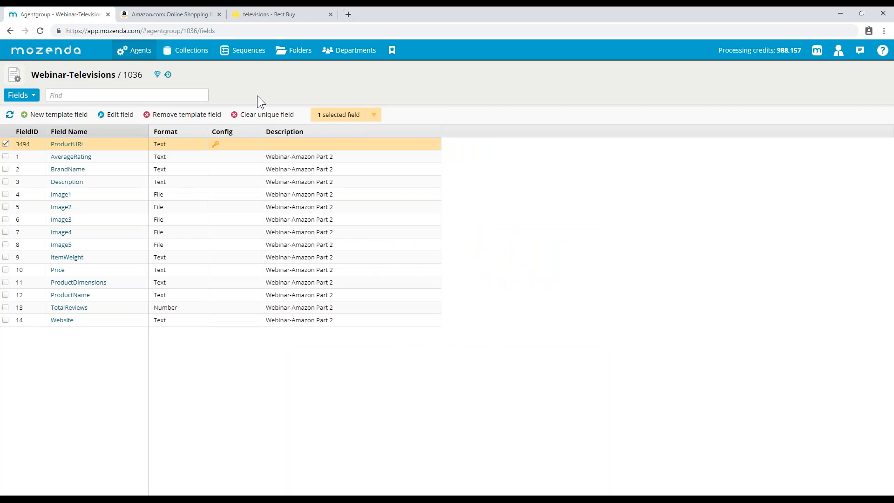
- Copy the web address of Best Buy's televisions search results and load it in the Mozenda Agent Builder
left_click(257, 13)
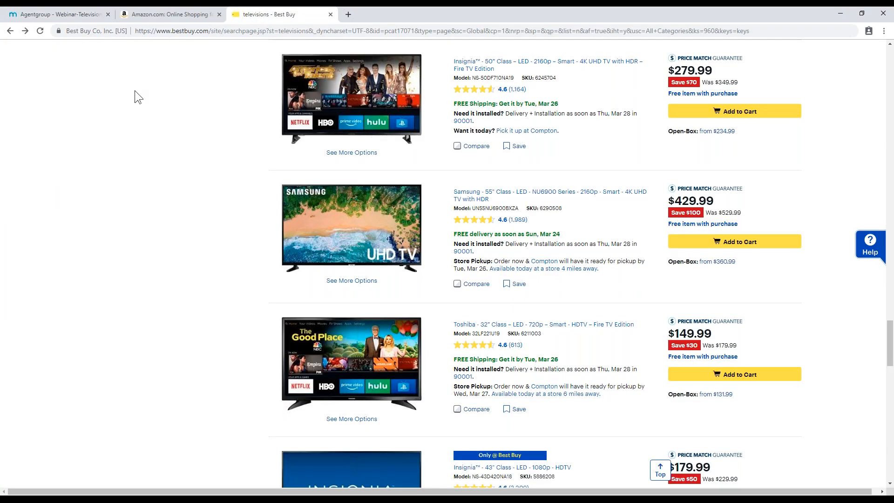
left_click(442, 29)
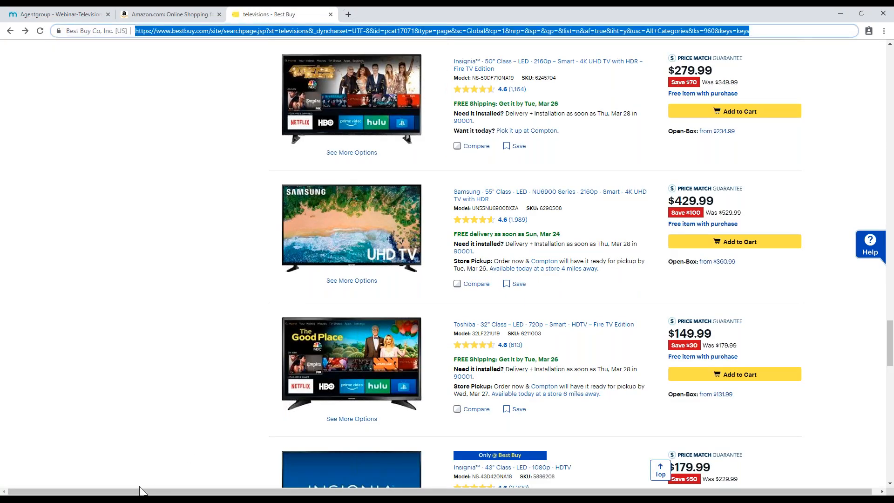
key("ctrl+c")
left_click(160, 463)
key("ctrl+v")
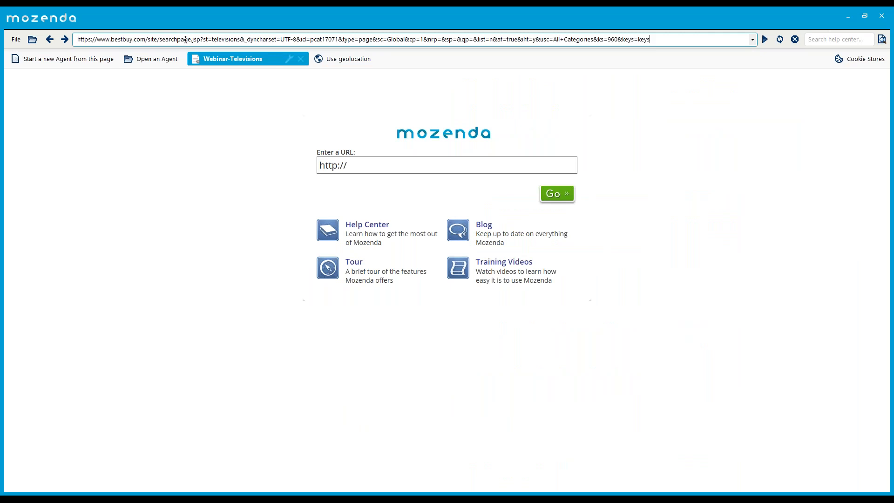
key("Return")
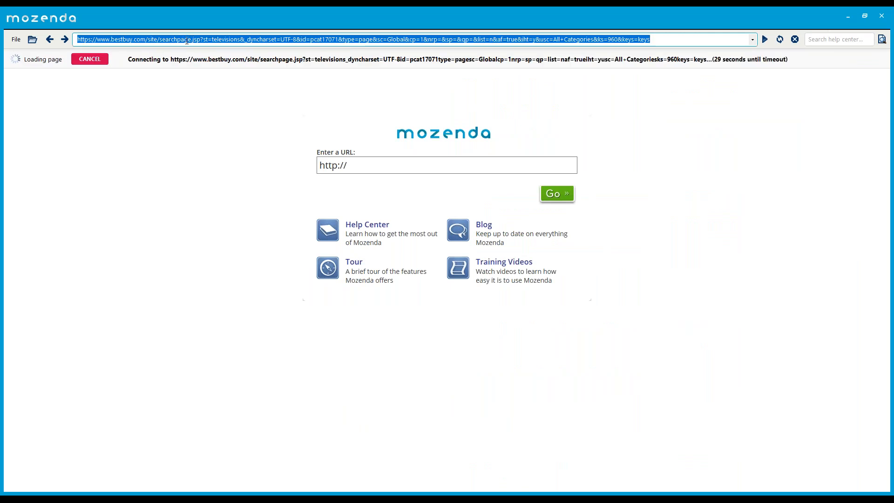
- Set request blocking to Level 1 - Standard in the Agent Builder settings and save them
left_click(17, 41)
left_click(46, 93)
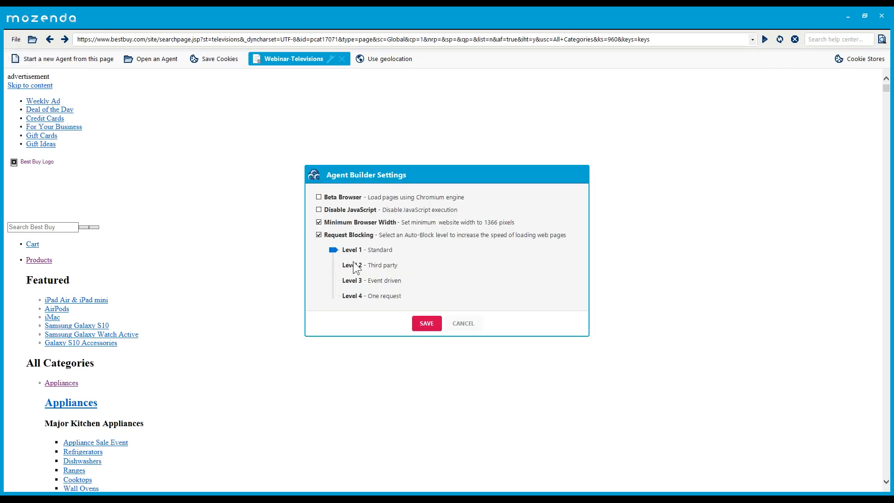
left_click(427, 325)
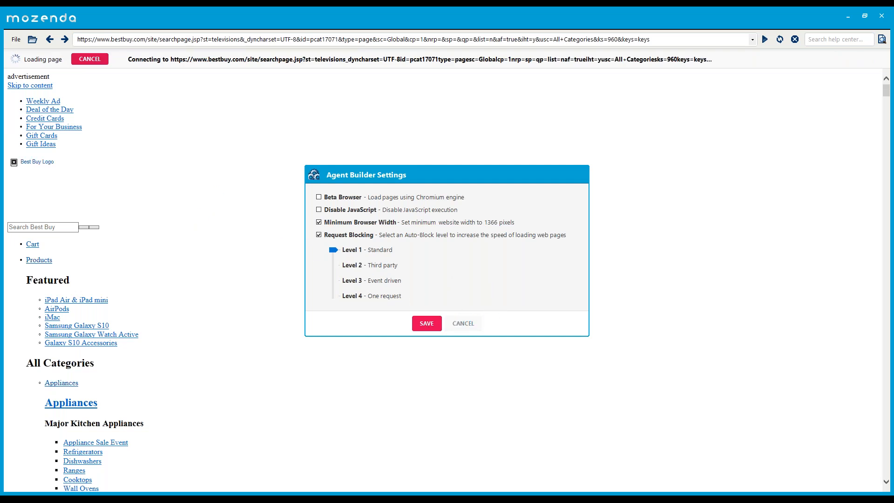
- Start a new agent from the loaded Best Buy televisions page and run a test of it
scroll(138, 259, "down", 7)
scroll(141, 264, "down", 5)
scroll(140, 263, "up", 10)
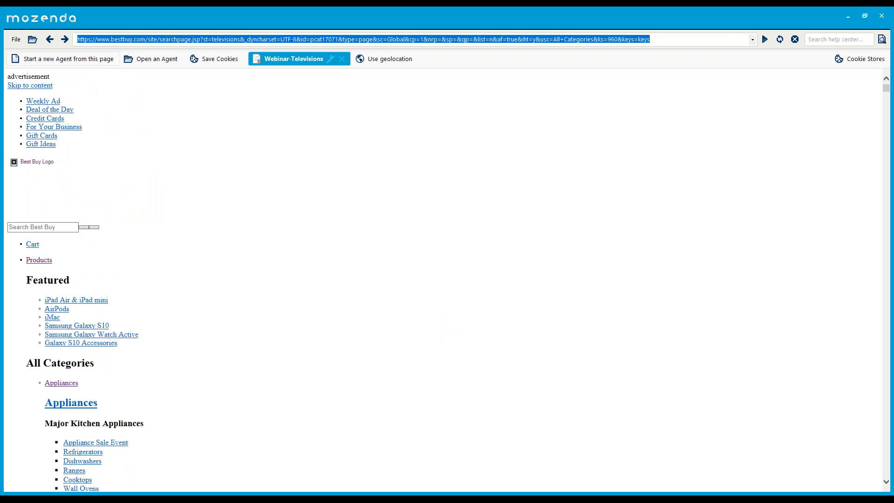
left_click(63, 59)
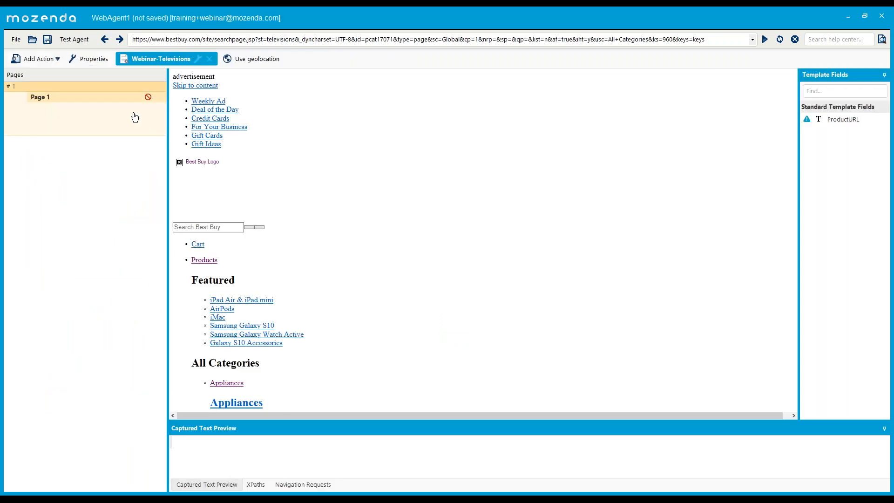
left_click(74, 39)
left_click(29, 98)
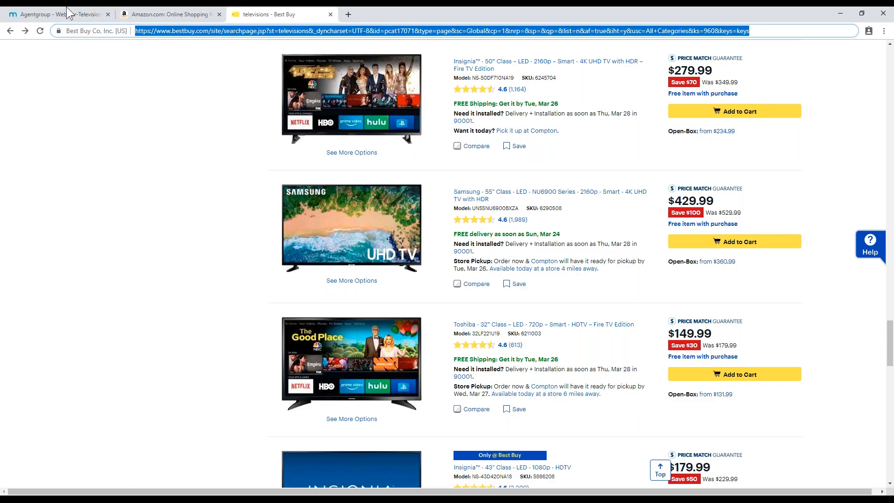
- Switch to the browser and refresh the Webinar-Televisions agent group's field list
left_click(51, 14)
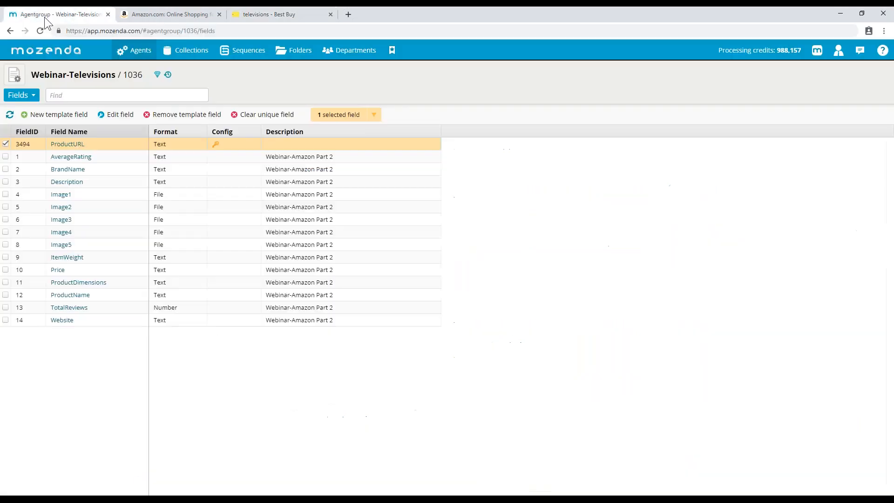
left_click(7, 116)
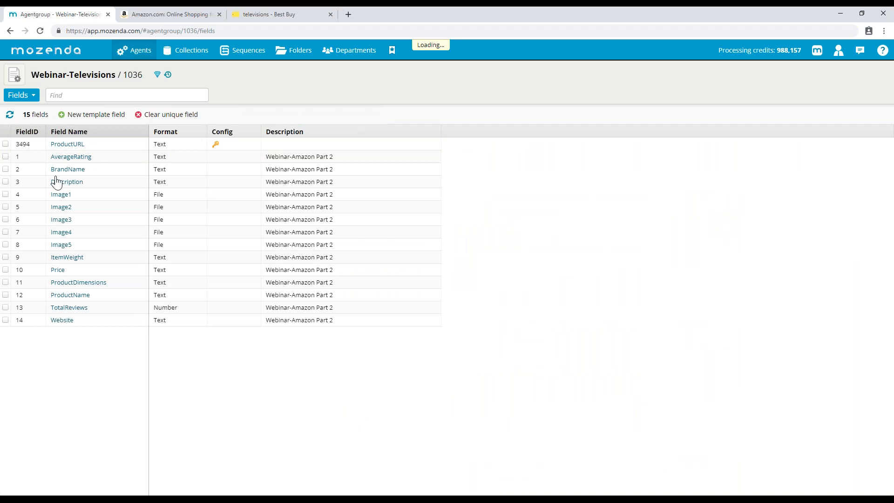
left_click(37, 31)
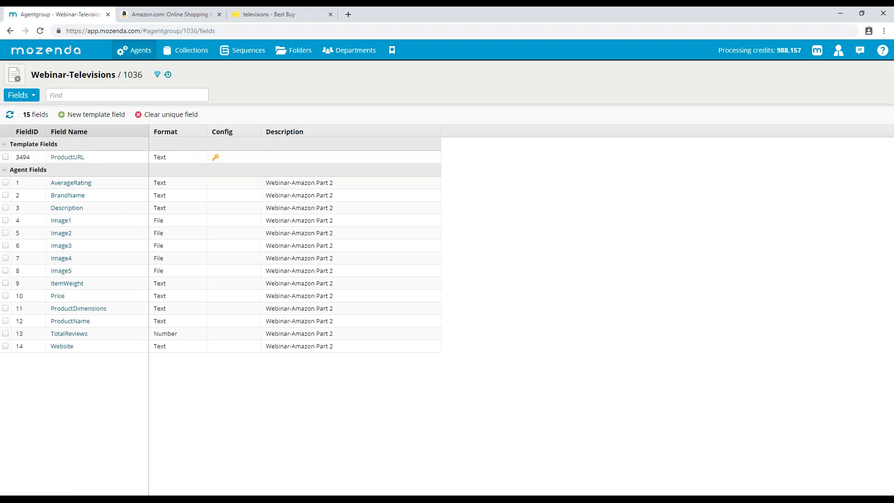
- View the agent group's collected data with a narrower ItemID column, and return to the Agent Builder
left_click(21, 96)
left_click(28, 127)
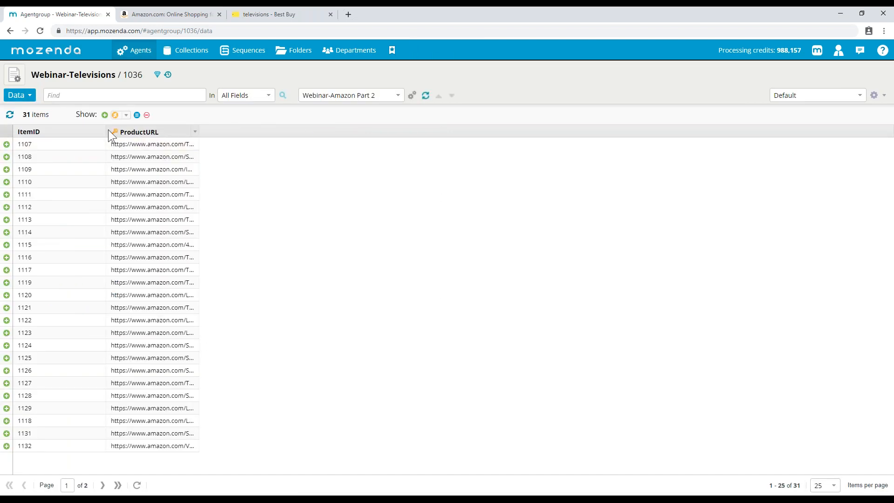
left_click_drag(106, 130, 45, 128)
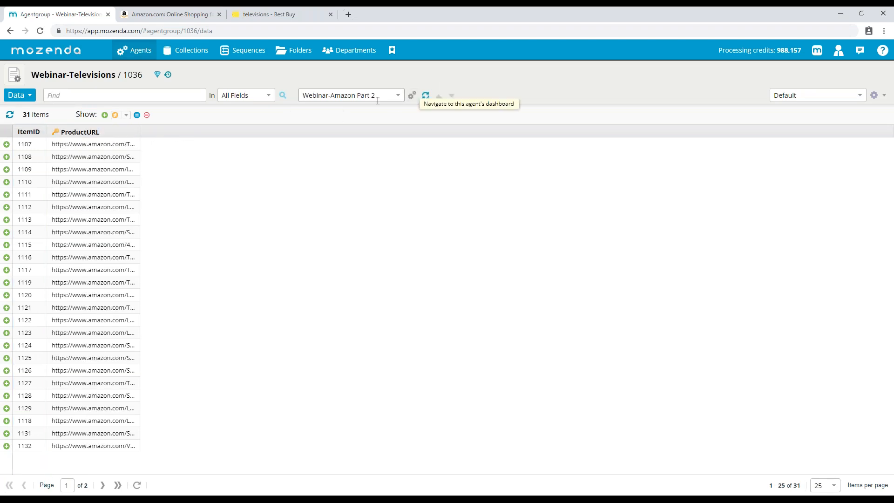
left_click(150, 498)
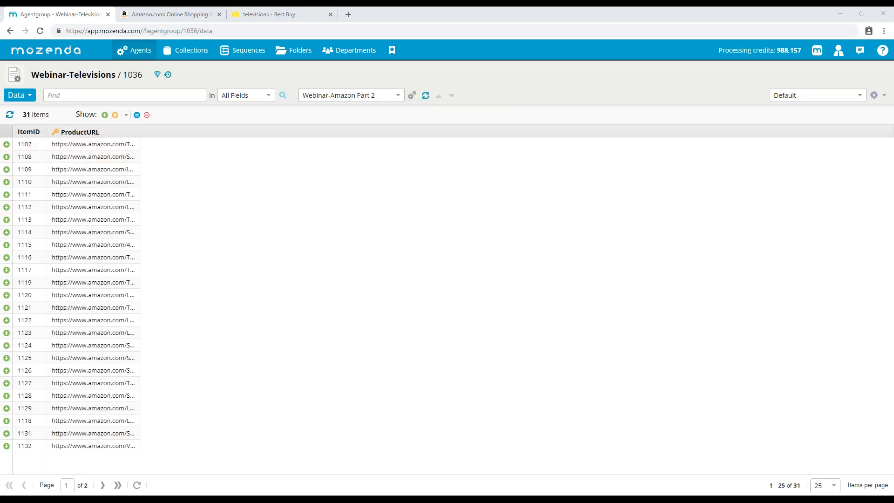
left_click(141, 253)
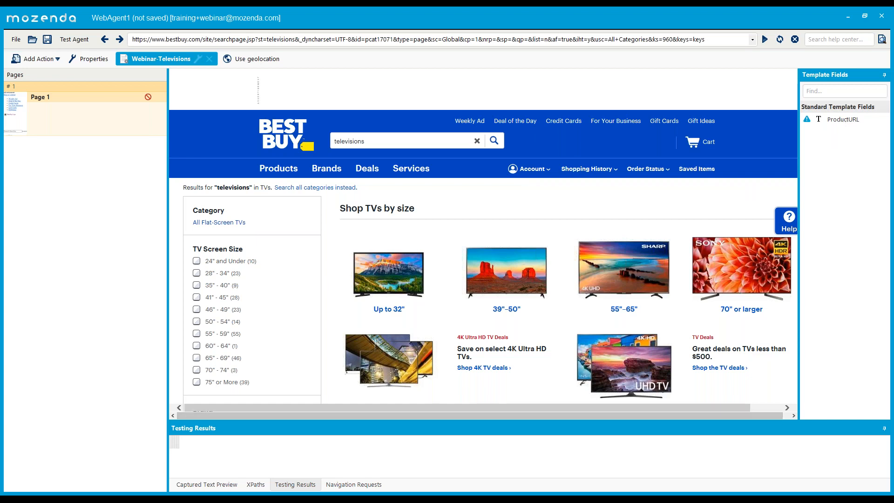
- Back in the browser, include the AverageRating field in the Webinar-Televisions group's template and save the field
key("alt+Tab")
left_click(18, 95)
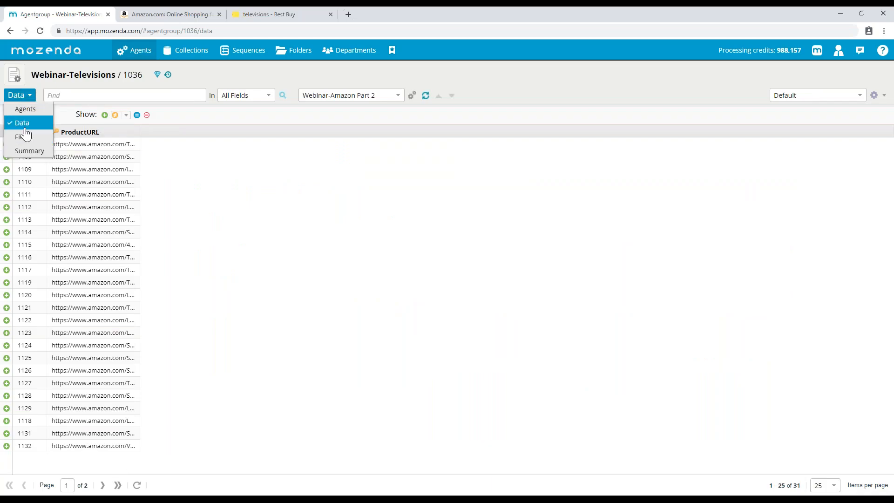
left_click(36, 136)
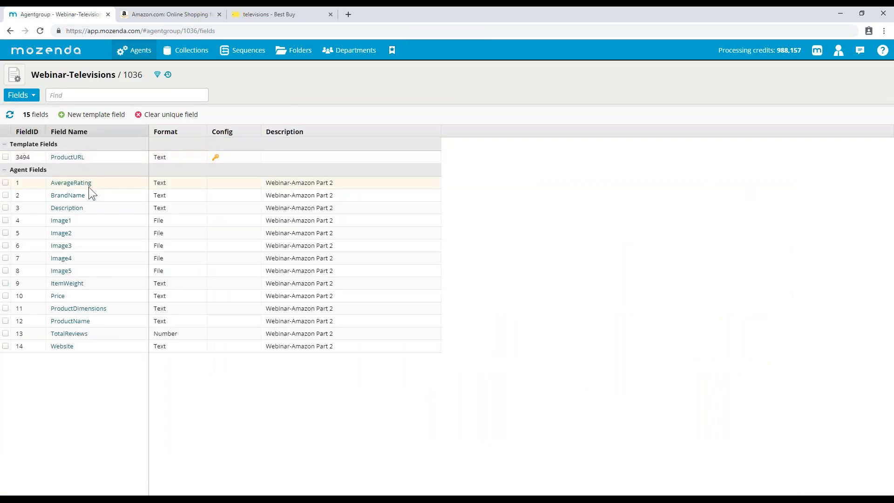
left_click(79, 186)
left_click(404, 276)
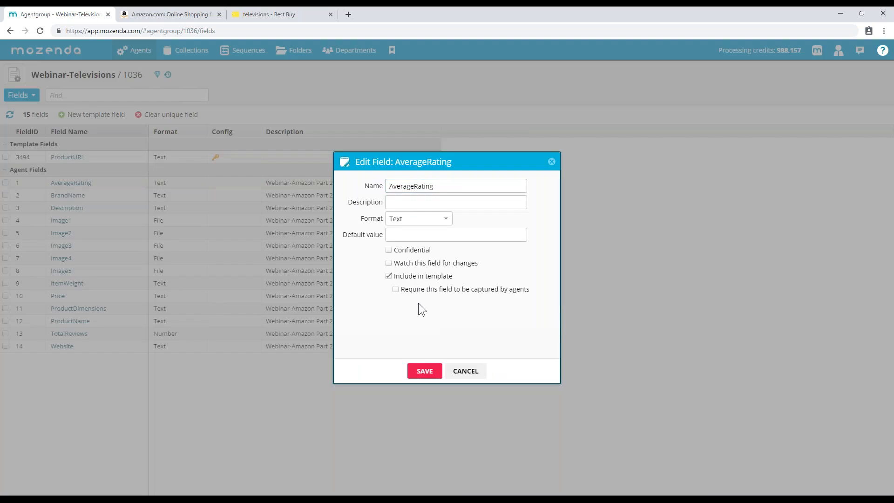
left_click(425, 371)
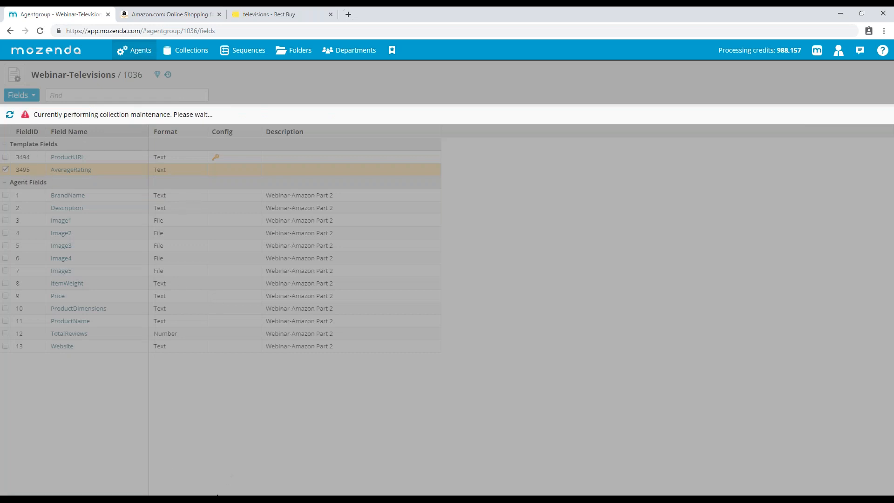
- Switch to the Agent Builder and reapply the Webinar-Televisions template to bring in the AverageRating field
left_click(217, 498)
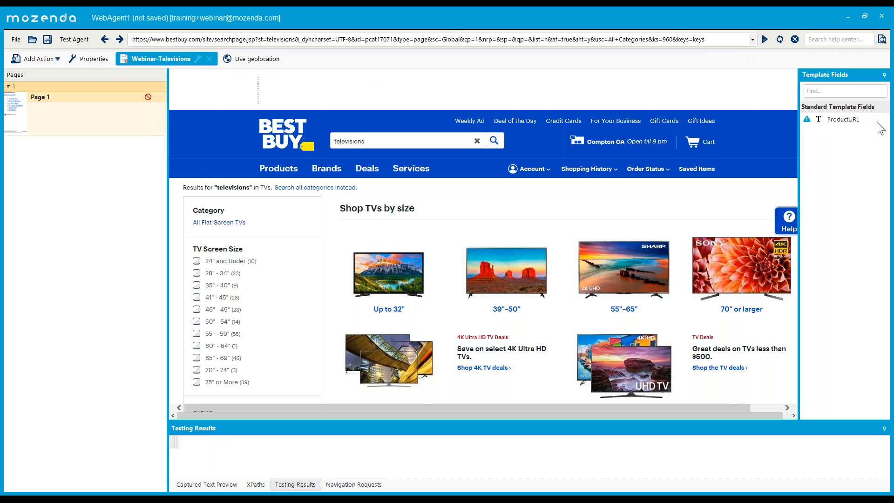
left_click(198, 59)
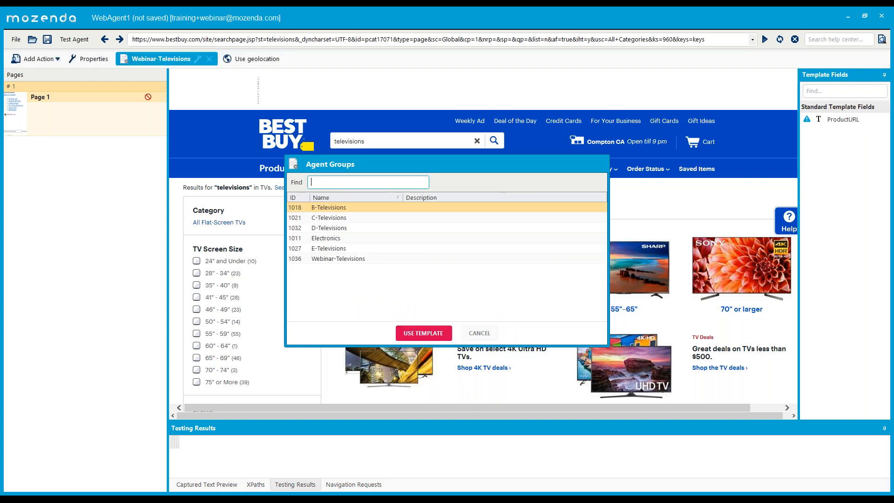
left_click(356, 259)
left_click(413, 333)
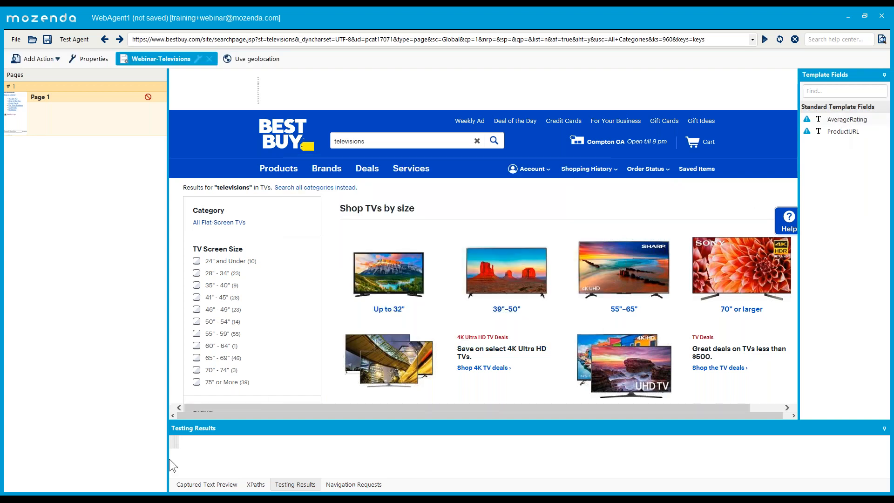
- Check the agent group's field list in the browser and return to the Agent Builder
left_click(110, 493)
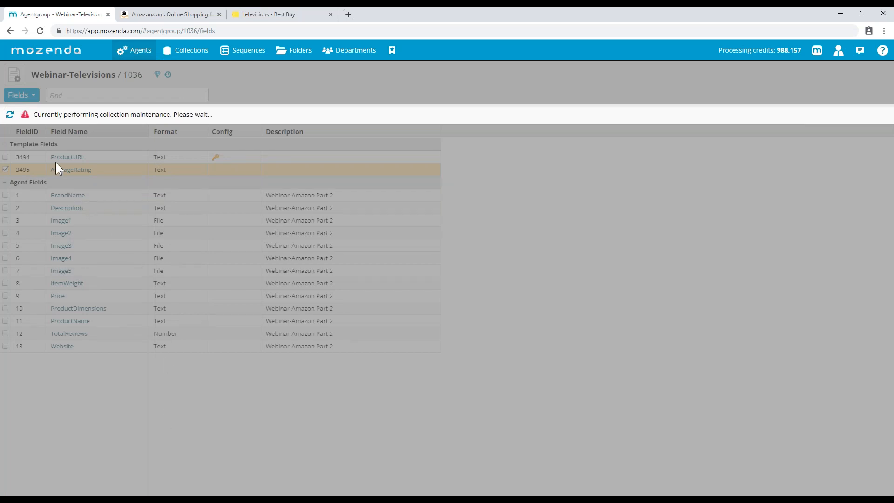
mouse_move(163, 499)
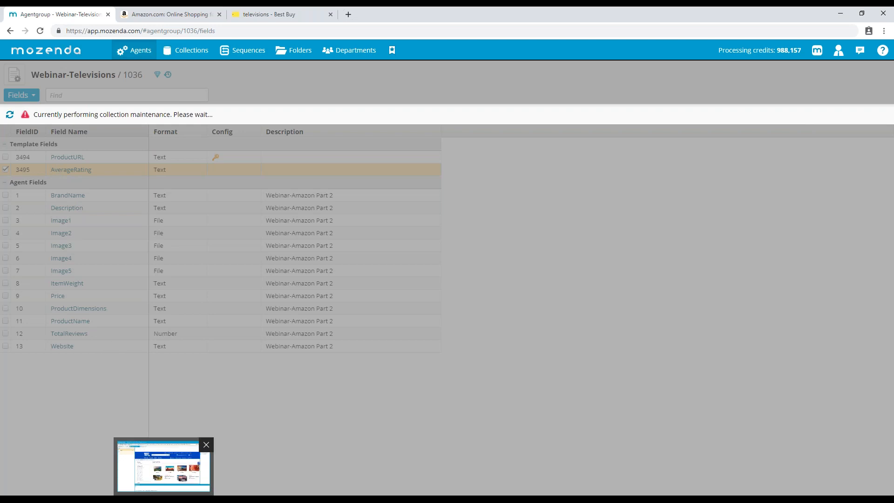
left_click(163, 466)
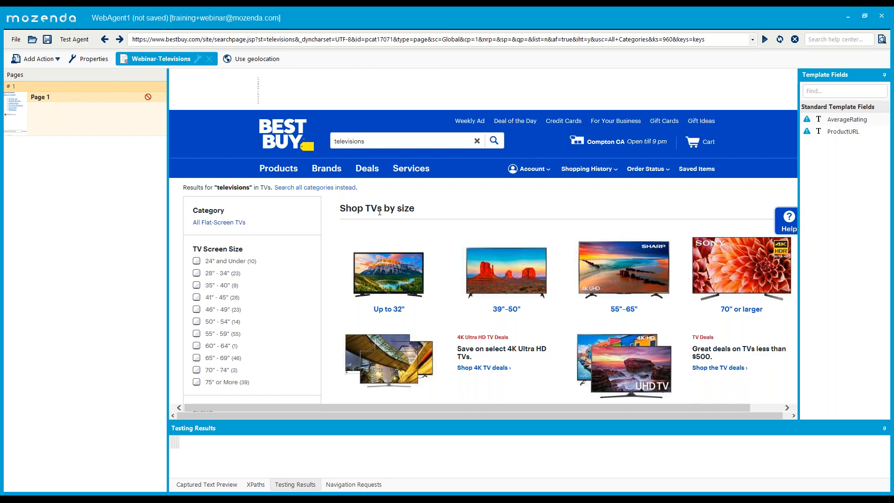
- Add a Capture Custom Value action to Page 1 for the field Website, with the retailer's name as its value
scroll(371, 203, "down", 5)
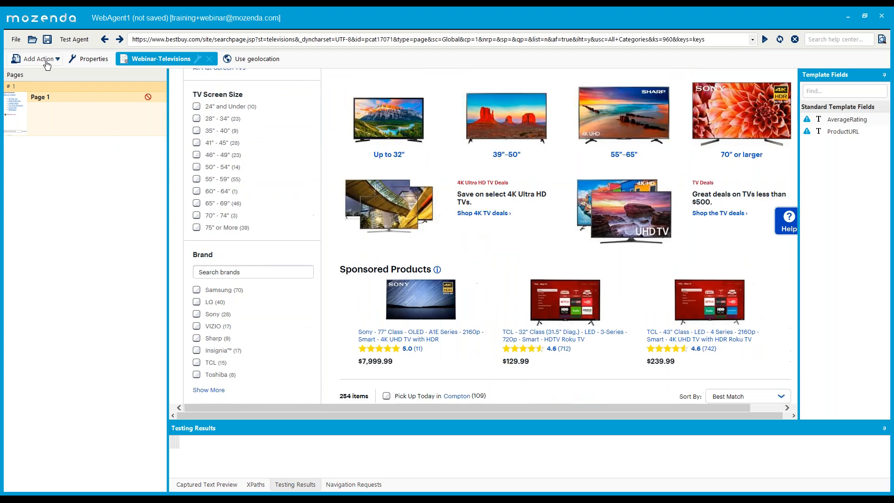
left_click(46, 59)
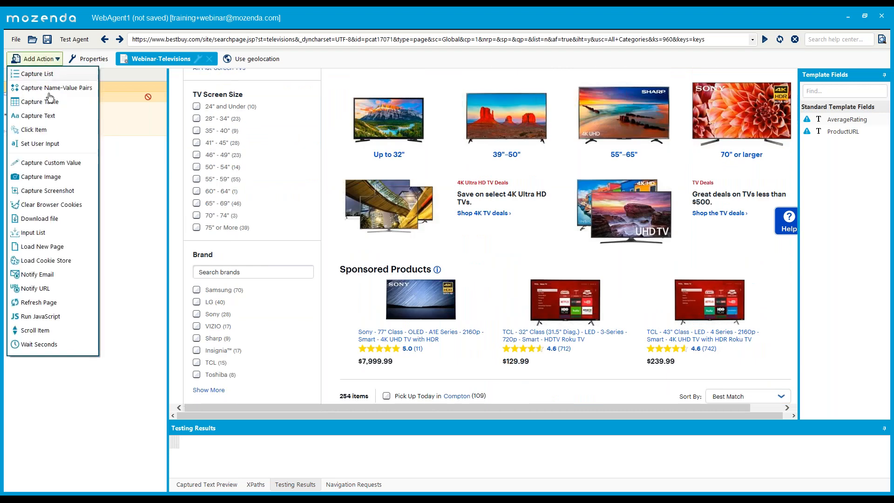
left_click(51, 163)
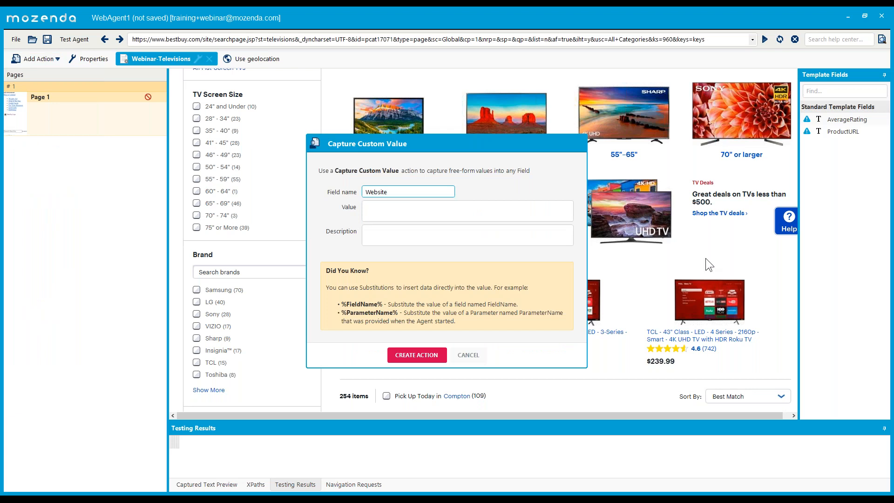
left_click(435, 212)
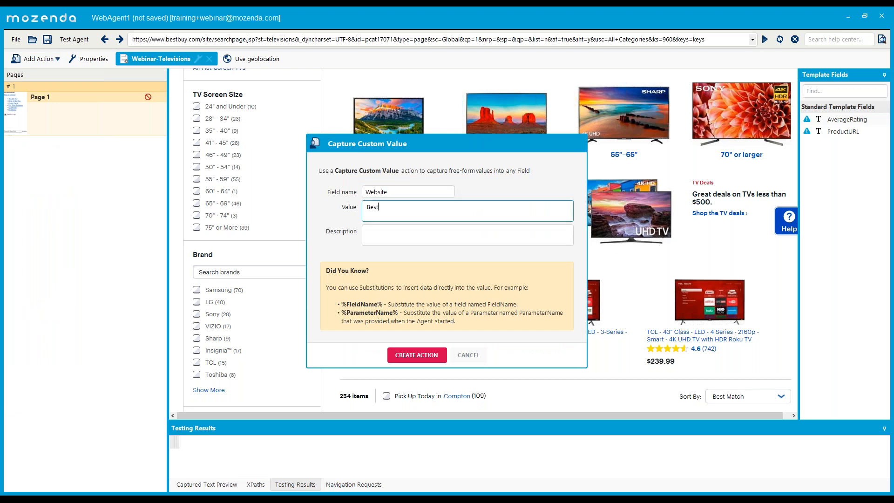
left_click(419, 355)
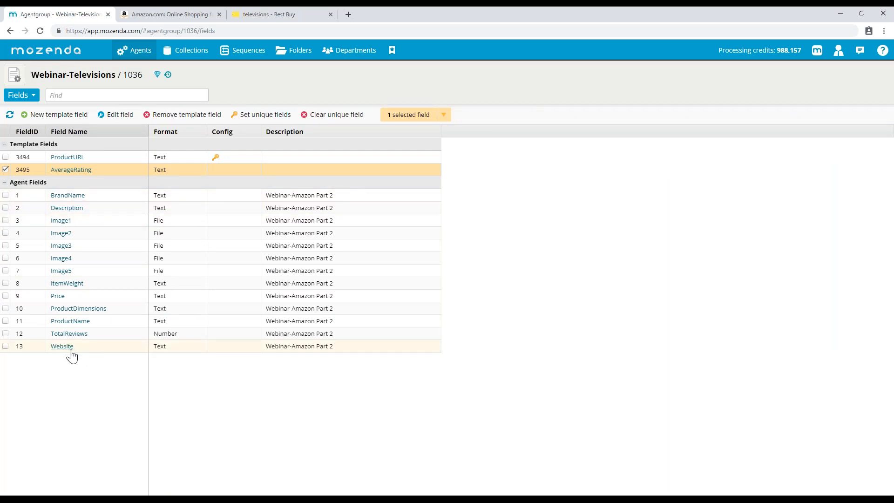
- Include the ProductName field in the agent group's template in the browser and save the field
left_click(6, 170)
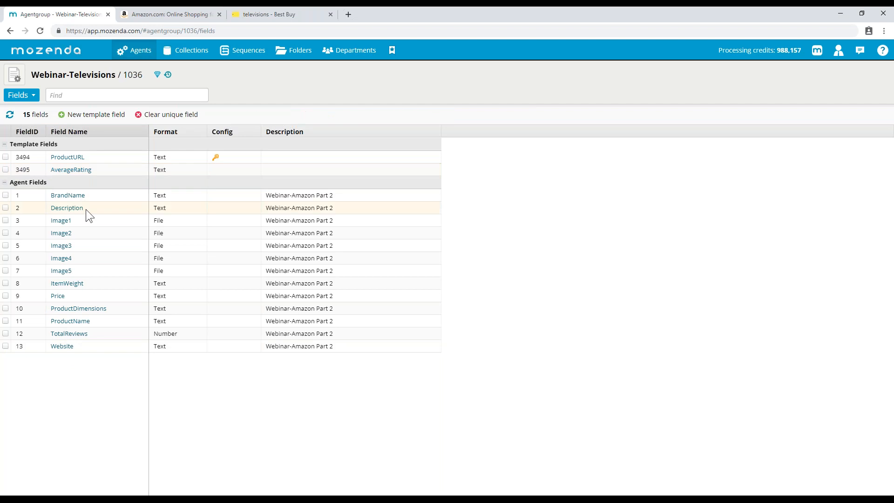
left_click(74, 321)
left_click(409, 275)
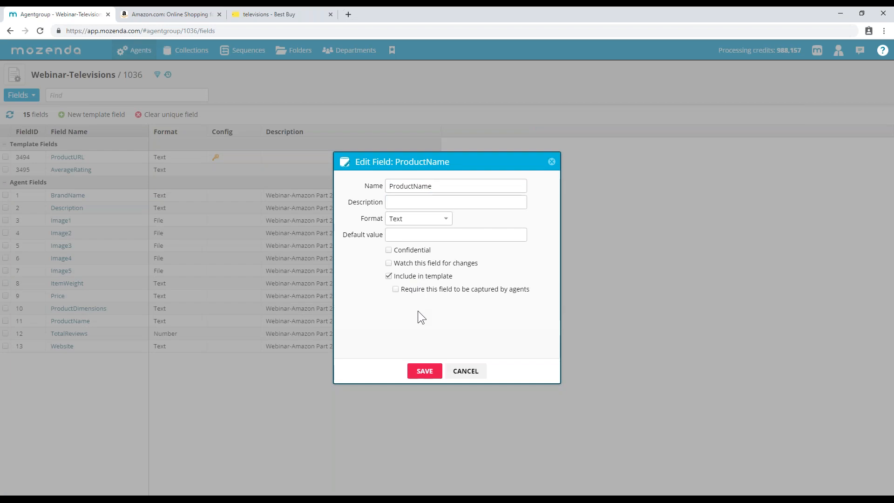
left_click(424, 371)
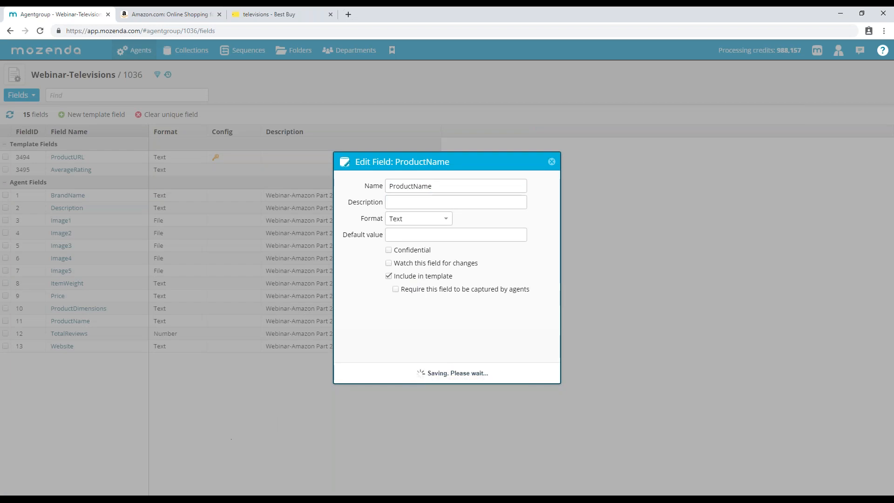
- Return to the Agent Builder and reload the Webinar-Televisions template so that the agent offers the ProductName field
key("alt+Tab")
scroll(497, 225, "up", 1)
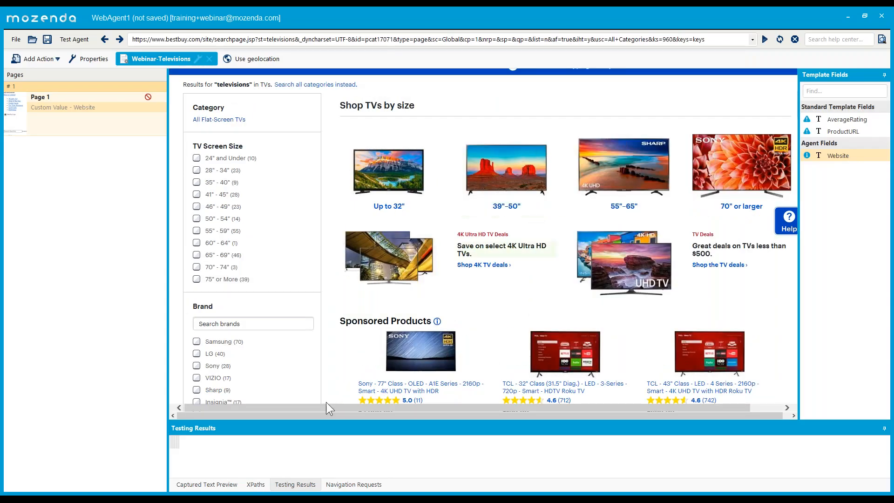
left_click(112, 497)
left_click(153, 497)
left_click(199, 61)
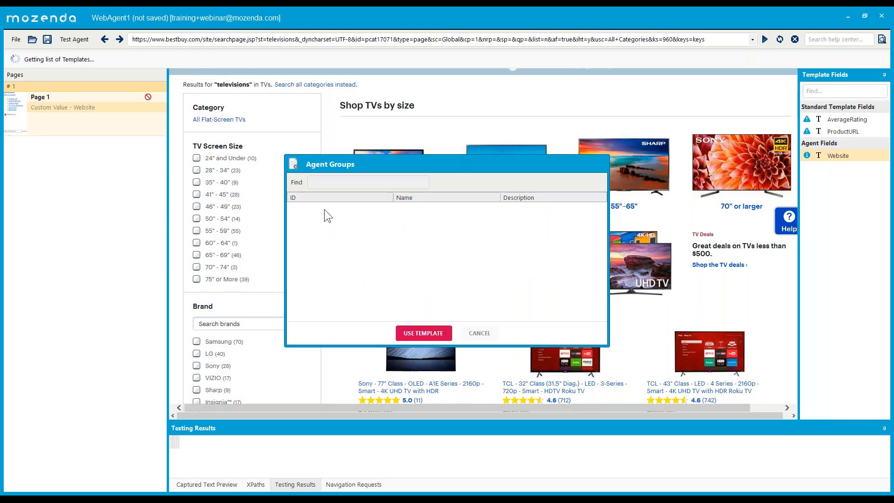
left_click(331, 258)
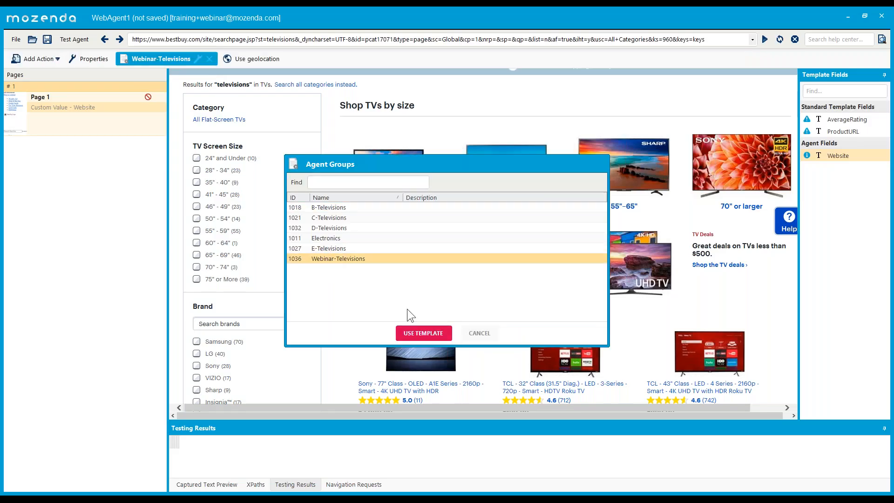
left_click(433, 330)
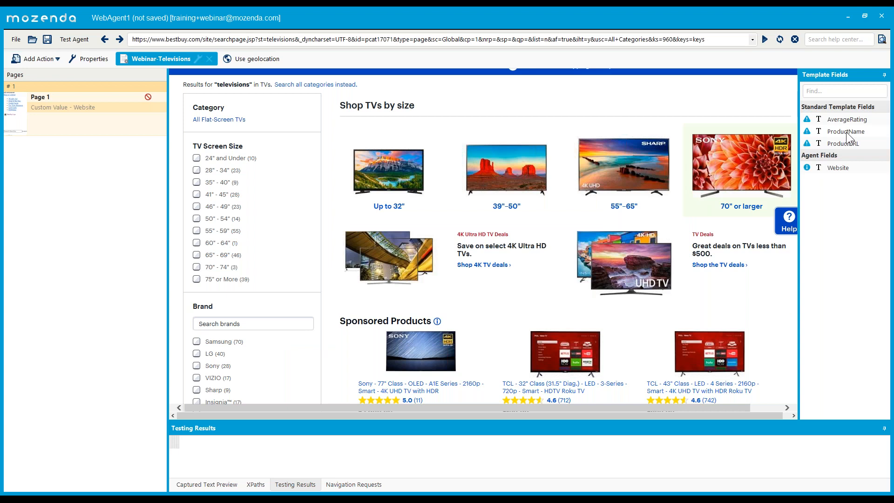
- Create a Capture List of the search results, using the 39-inch Insignia listing as the first item and the 50-inch Samsung as a similar one
scroll(606, 191, "down", 5)
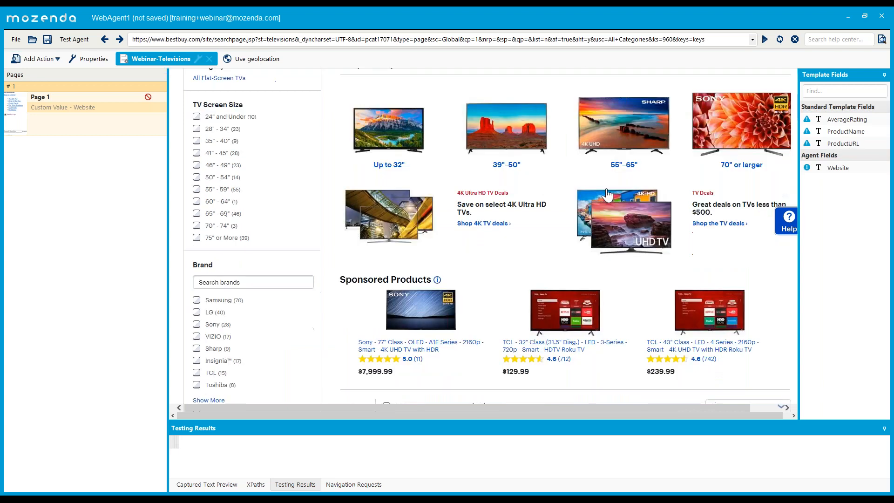
scroll(458, 161, "down", 1)
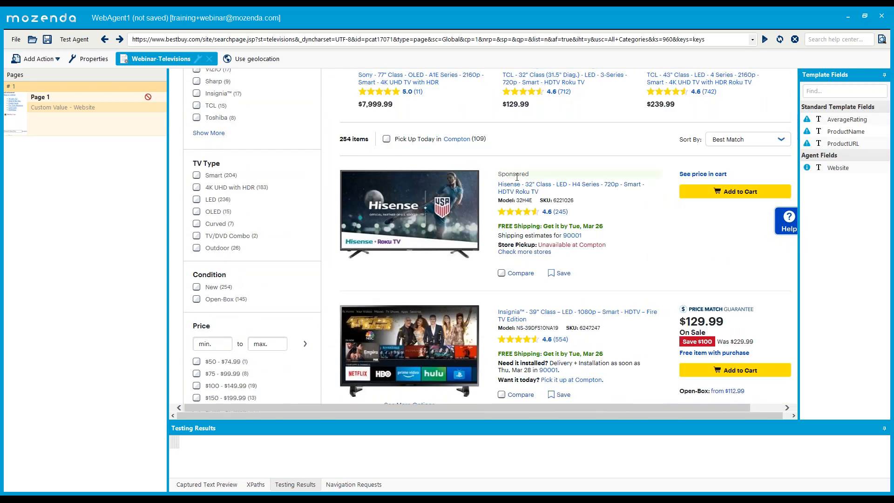
scroll(510, 193, "down", 2)
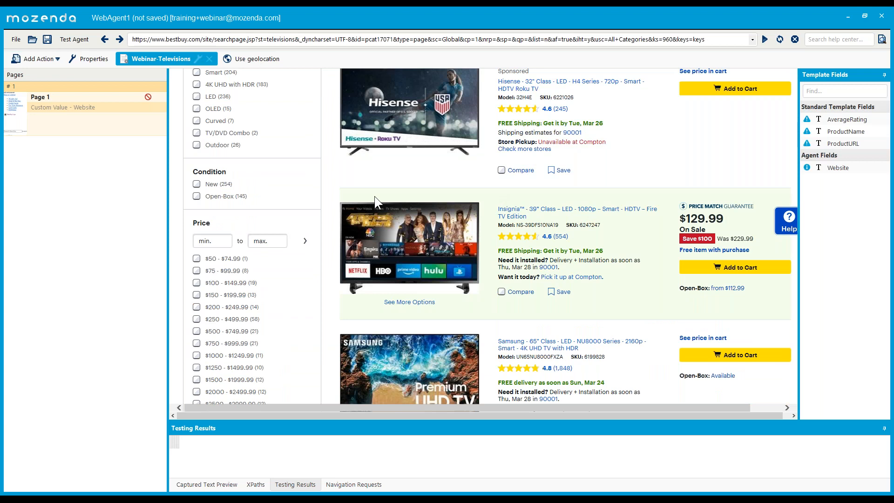
left_click(371, 192)
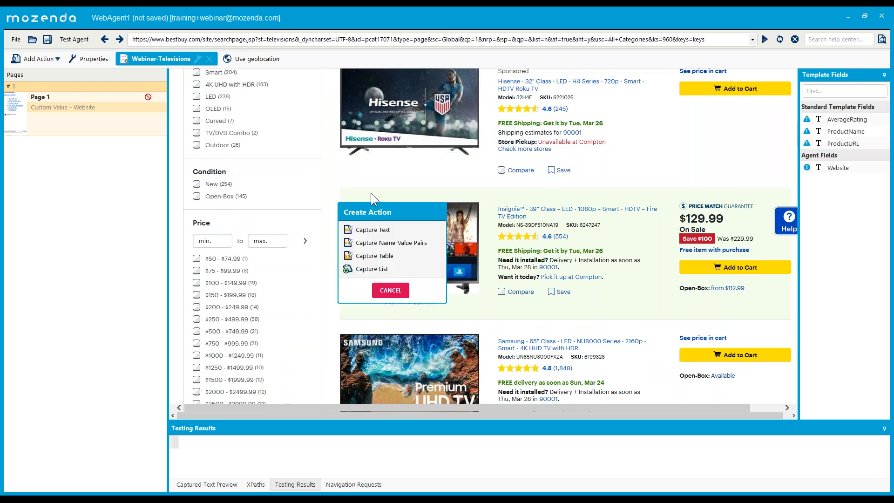
left_click(378, 276)
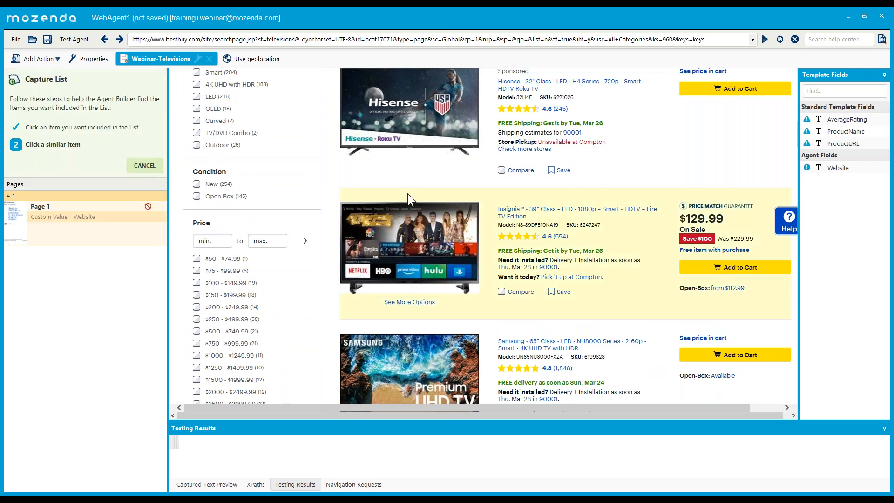
scroll(406, 194, "down", 2)
scroll(499, 222, "down", 4)
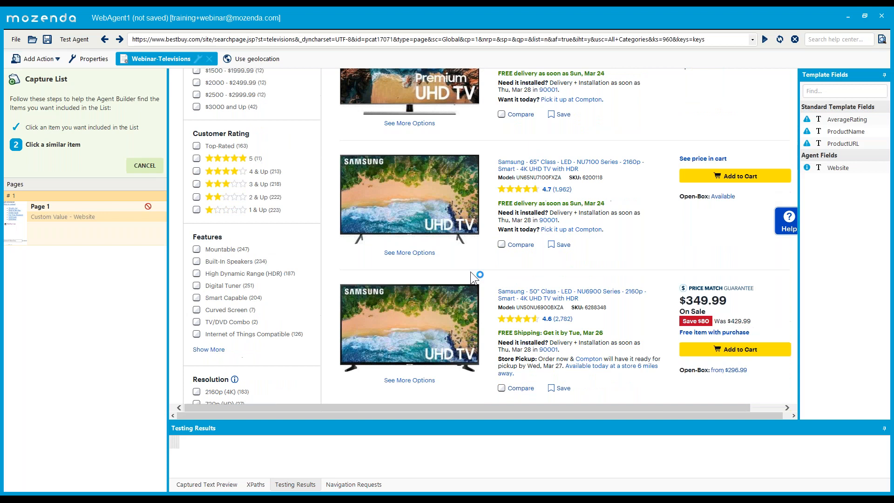
left_click(478, 280)
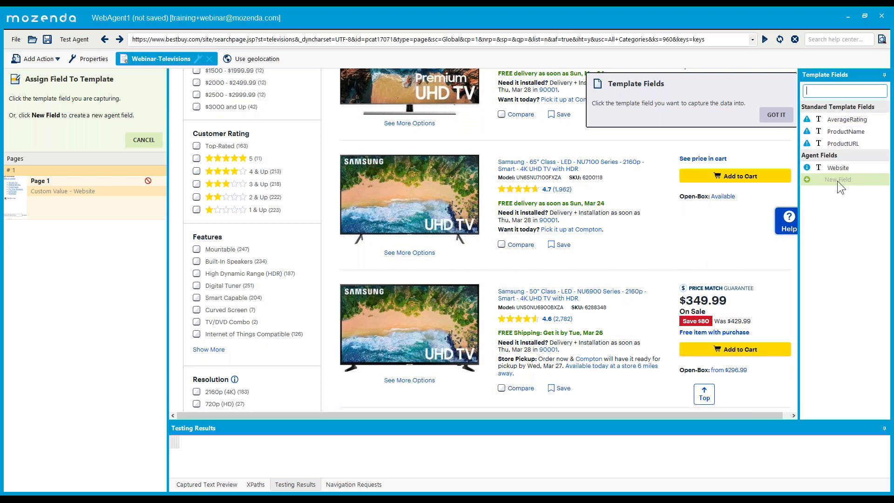
- Assign the list's capture to the ProductName template field and accept the Detected Fields dialog without choosing any extra fields
left_click(844, 133)
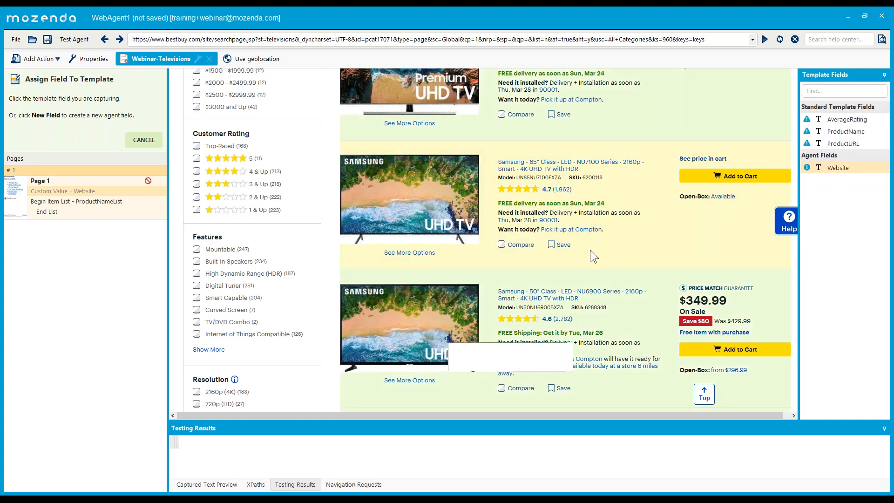
scroll(484, 354, "down", 3)
left_click_drag(568, 359, 567, 345)
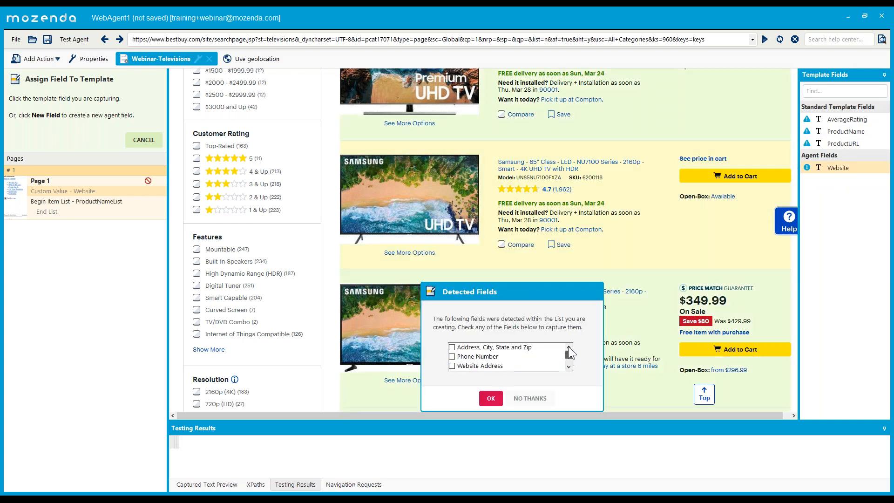
left_click(491, 399)
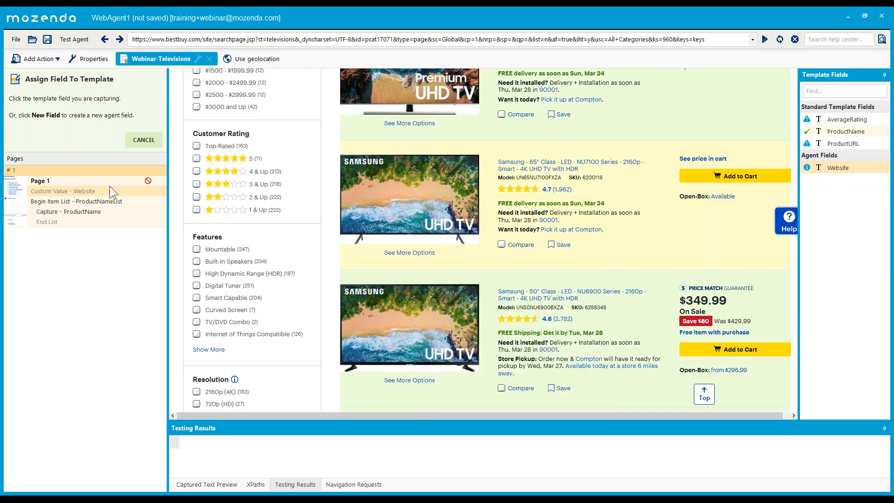
left_click(97, 128)
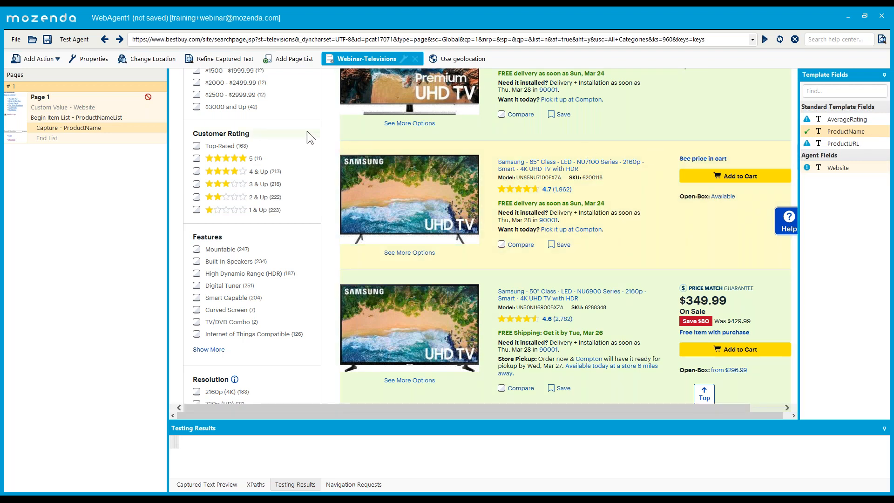
- Rename the item list action on Page 1 as ProductList and save it
left_click(88, 116)
left_click_drag(73, 98, 70, 100)
key("BackSpace")
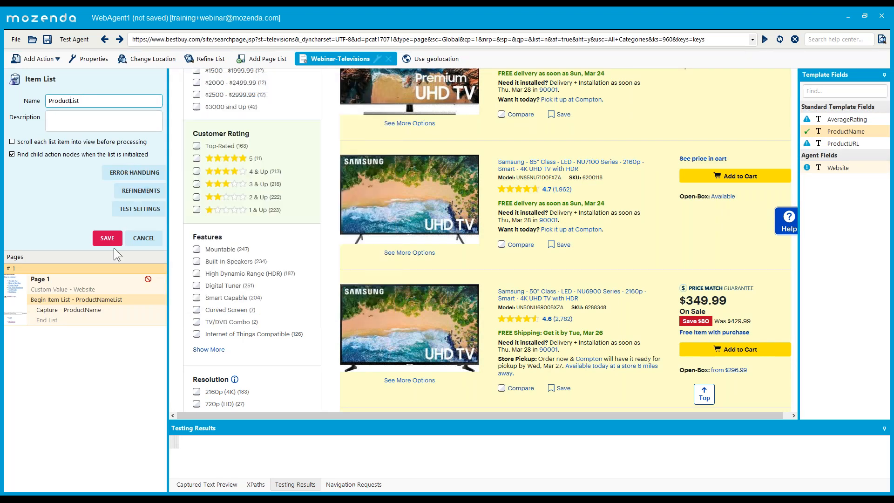
left_click(109, 239)
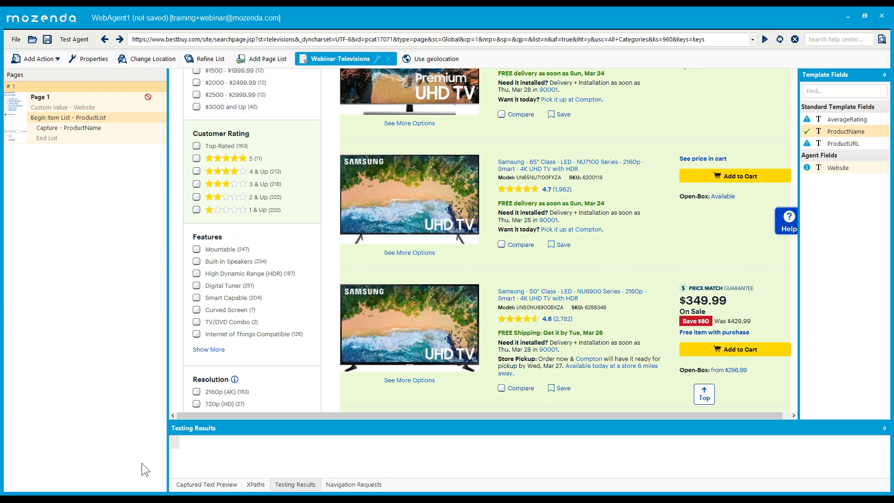
- Switch to the browser, include the Price field in the agent group's template and save the field
key("alt+Tab")
left_click(6, 182)
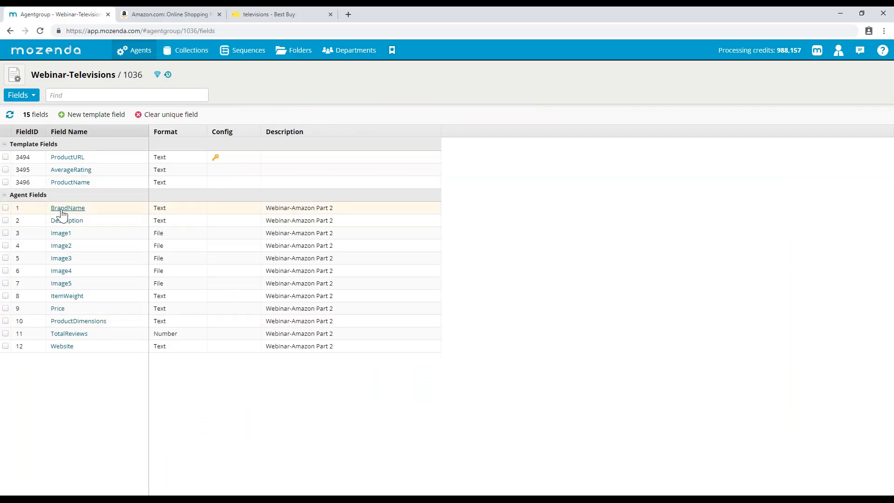
left_click(58, 310)
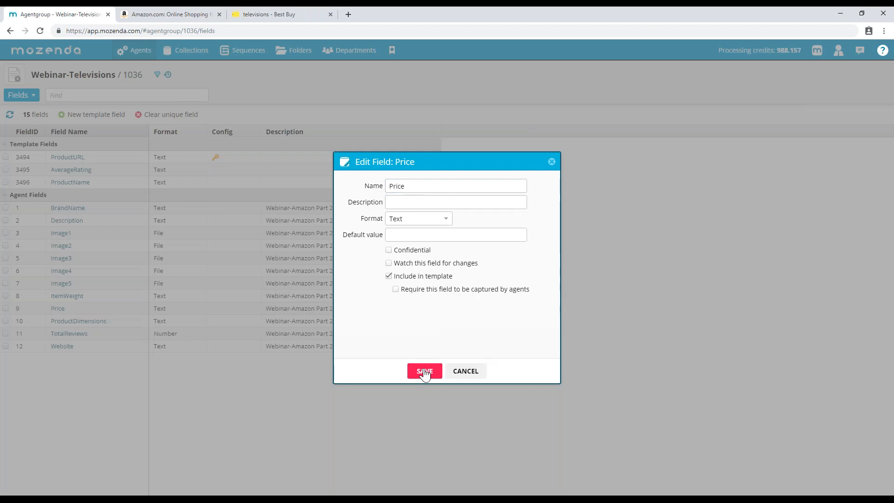
left_click(424, 372)
- Open the Best Buy televisions results in the browser and inspect the markup of the 43-inch Insignia listing
left_click(264, 9)
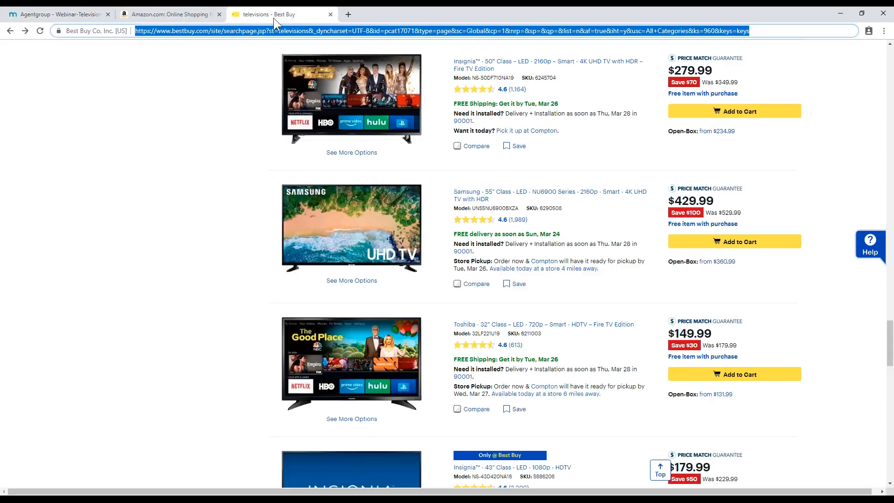
right_click(386, 177)
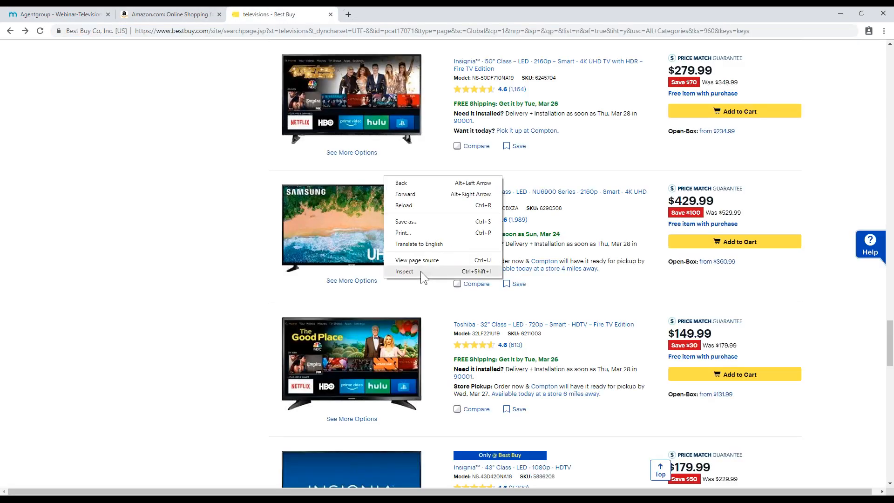
key("Escape")
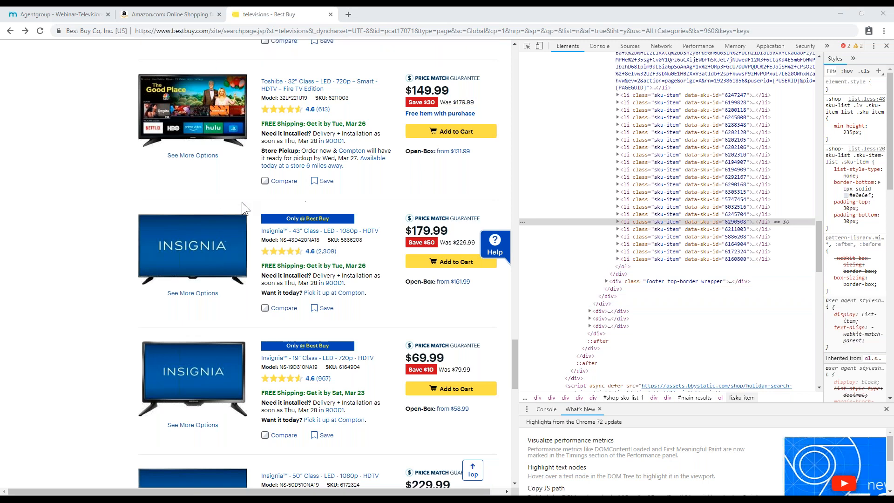
right_click(242, 224)
left_click(268, 295)
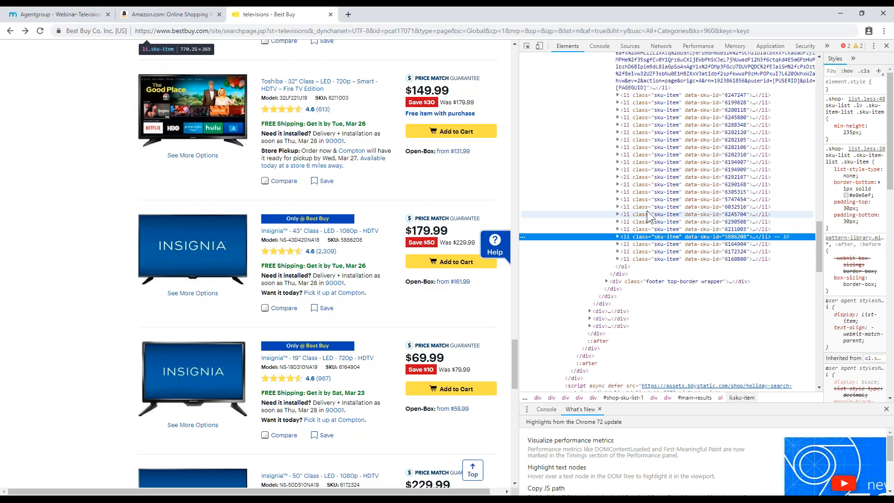
- Examine the list elements in the page markup up to the first listing, matching each to its product
scroll(407, 214, "up", 10)
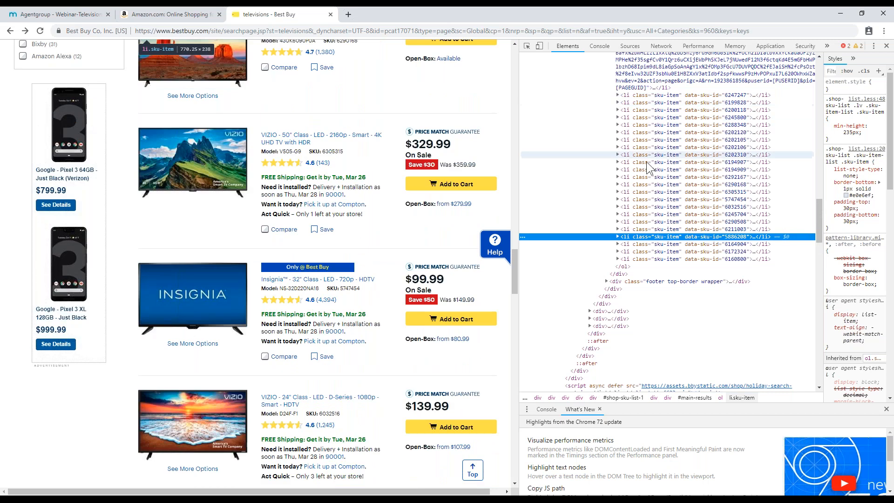
scroll(649, 168, "up", 1)
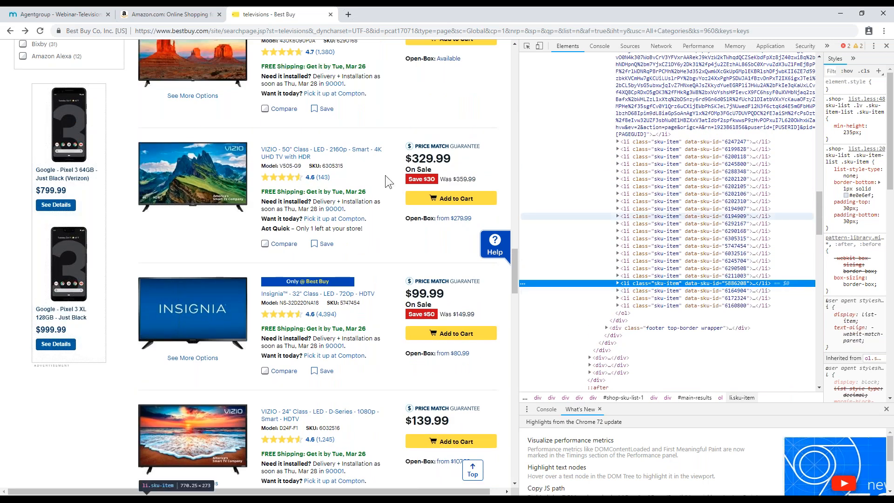
scroll(385, 175, "up", 20)
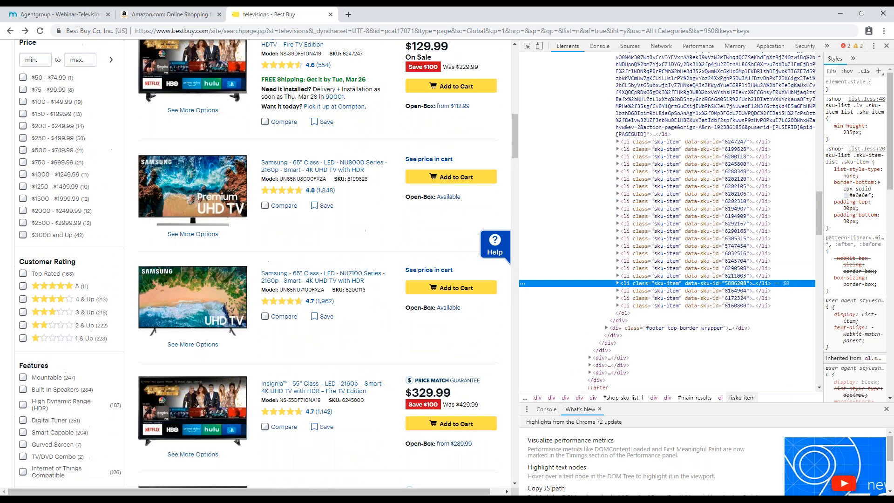
scroll(372, 177, "up", 7)
scroll(448, 196, "down", 2)
scroll(722, 270, "up", 3)
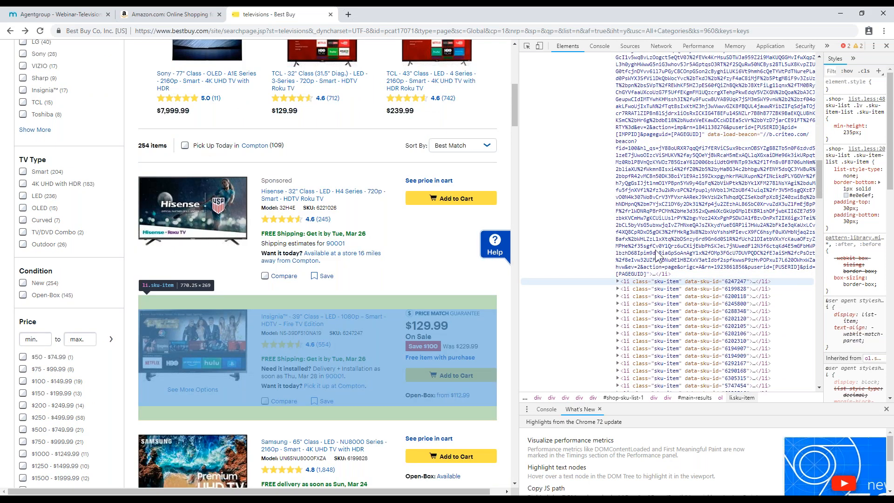
scroll(668, 230, "up", 5)
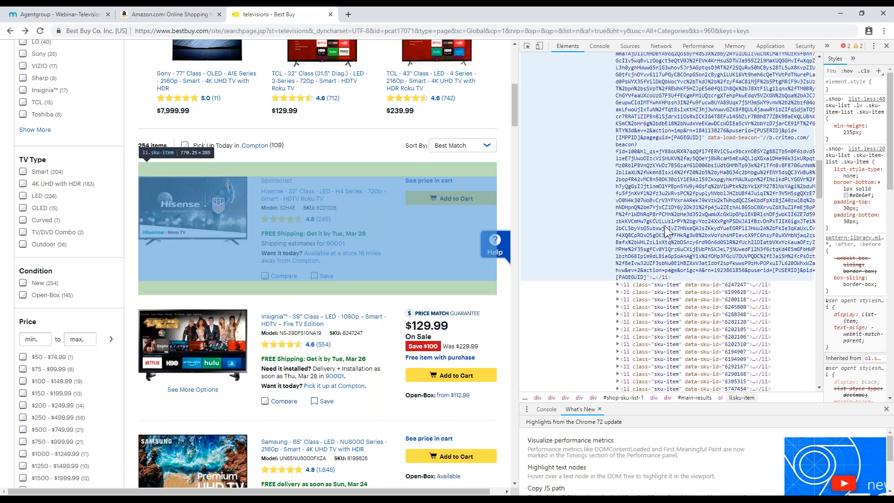
scroll(668, 236, "up", 2)
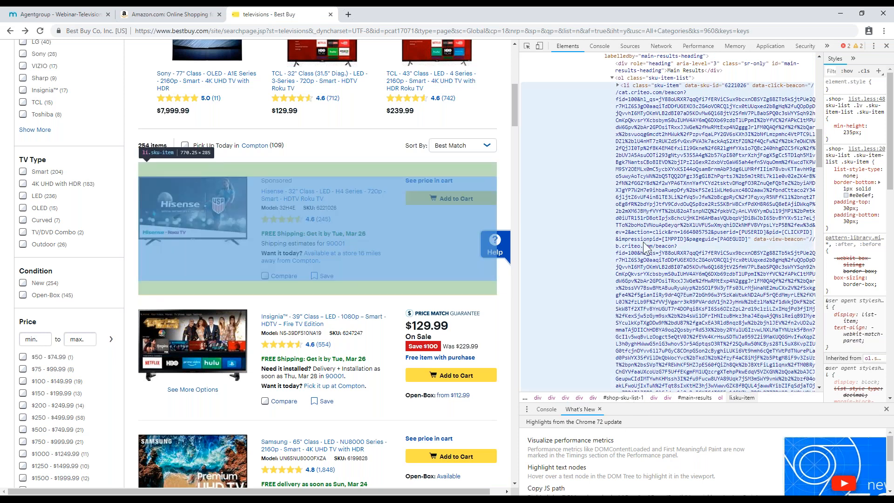
key("ctrl+f")
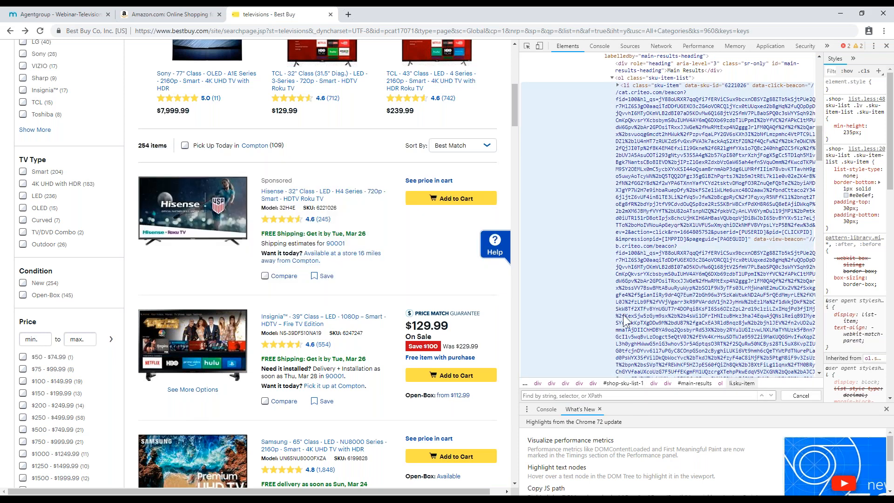
left_click(650, 85)
scroll(641, 96, "up", 1)
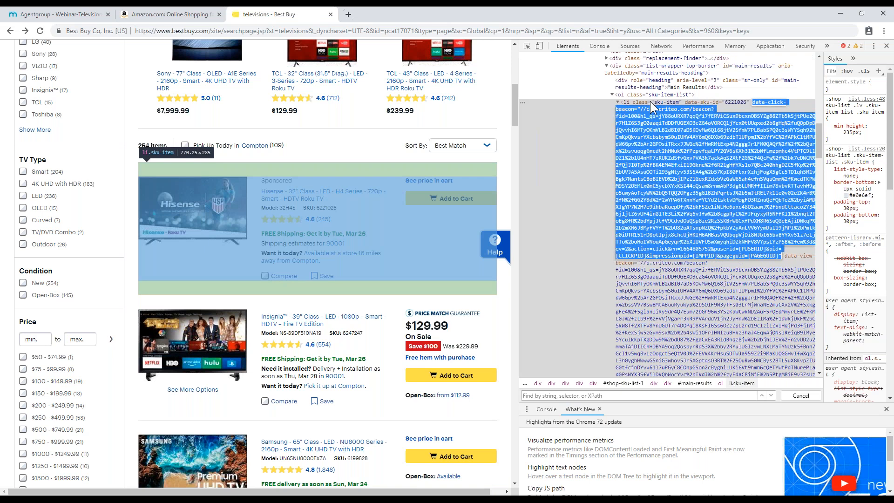
double_click(650, 101)
key("Escape")
type("li[@class=\"sku-item\"]")
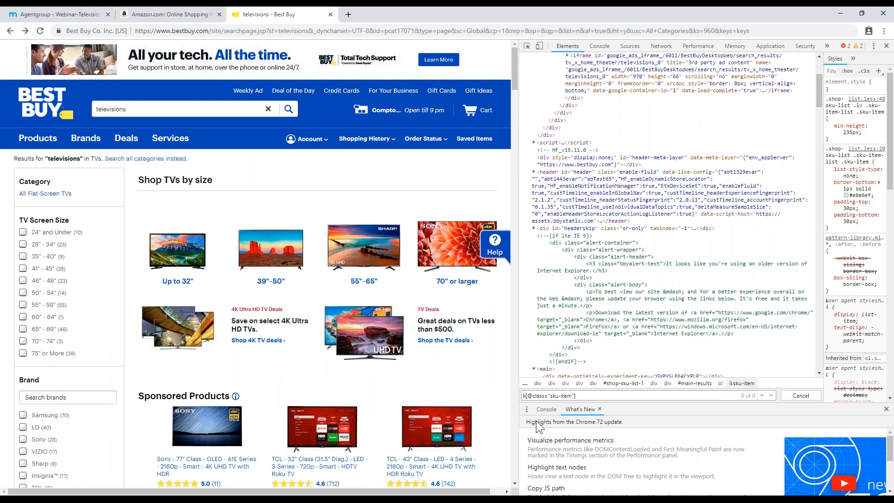
key("Home")
type("//")
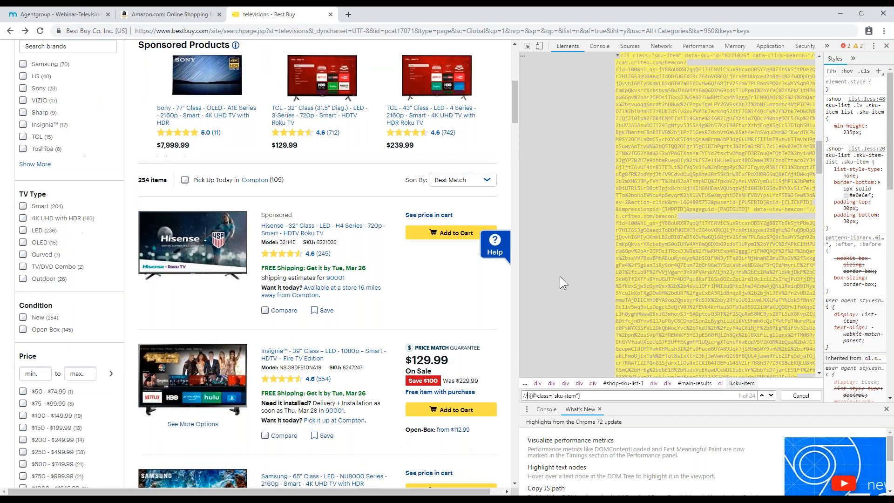
- Go through all the XPath matches one by one to check which product listing each selects, ending back at the first
scroll(616, 271, "down", 3)
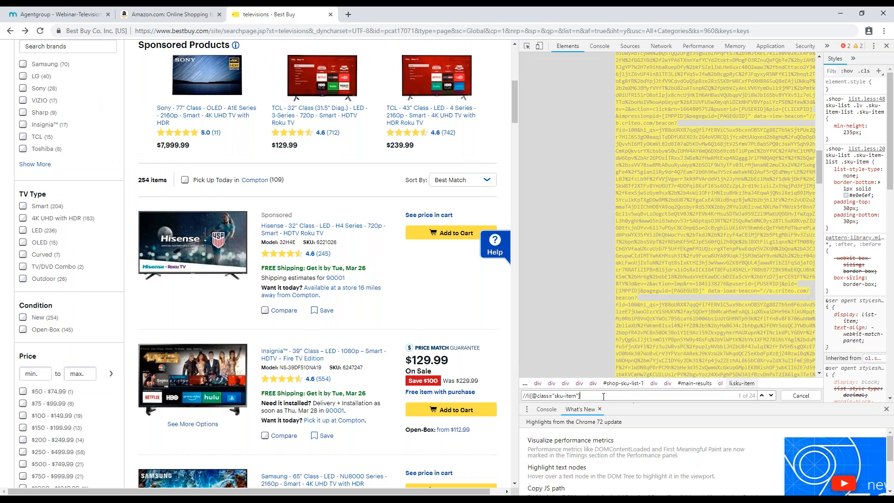
key("Return")
key("Return")
key("Return")
key("Return")
key("Return")
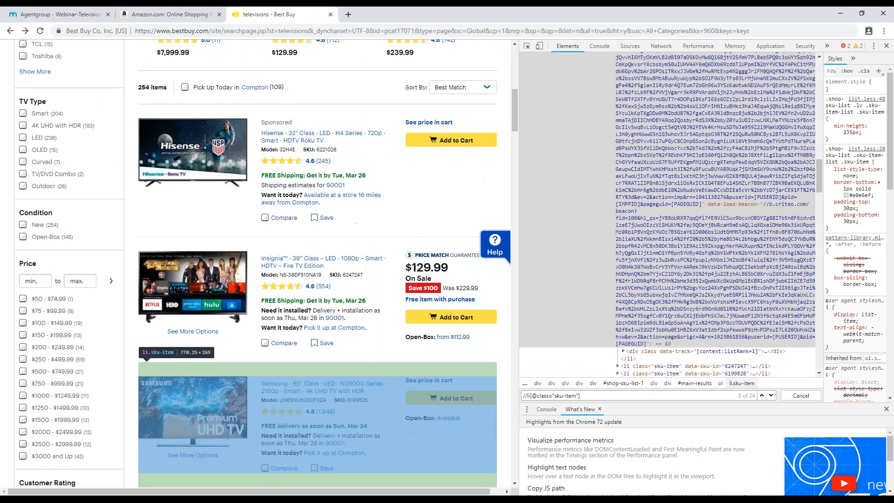
key("Return")
key("Return")
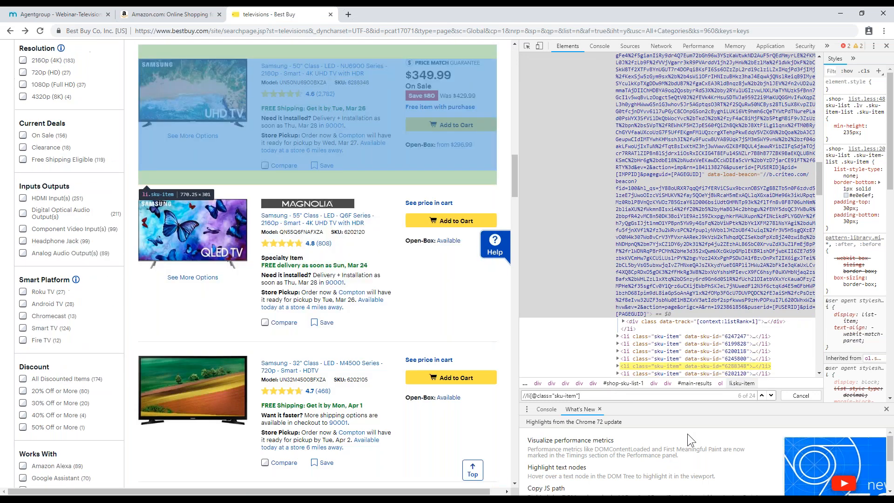
key("Return")
key("Return")
key("Return")
key("Return")
key("Return")
key("Return")
key("Return")
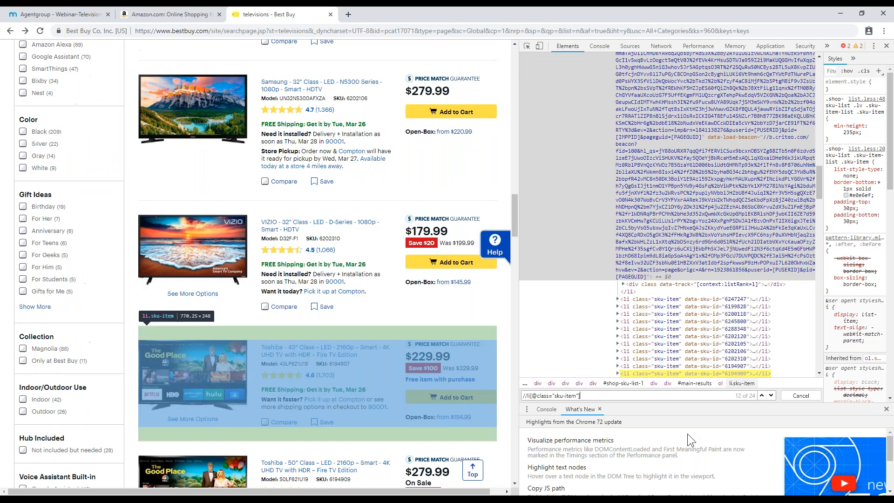
key("Return")
key("Return")
key("Return")
key("Return")
key("Return")
key("Return")
key("Return")
key("Return")
key("Return")
key("Return")
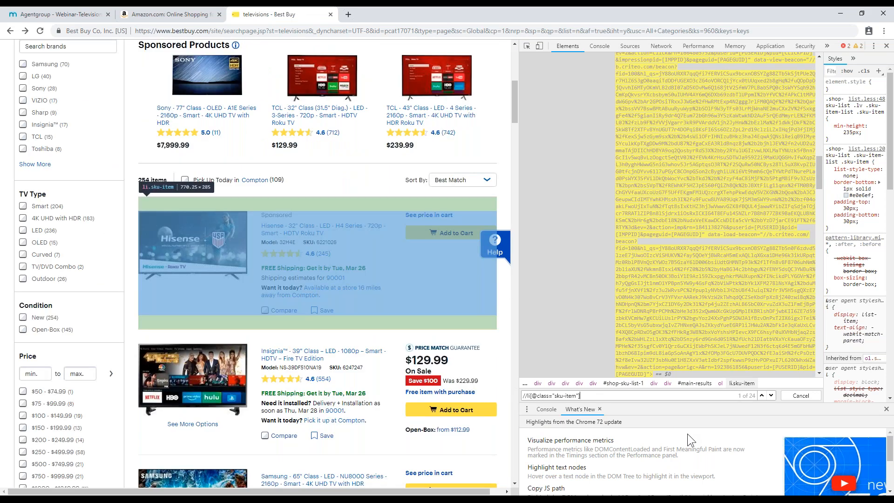
scroll(711, 292, "up", 4)
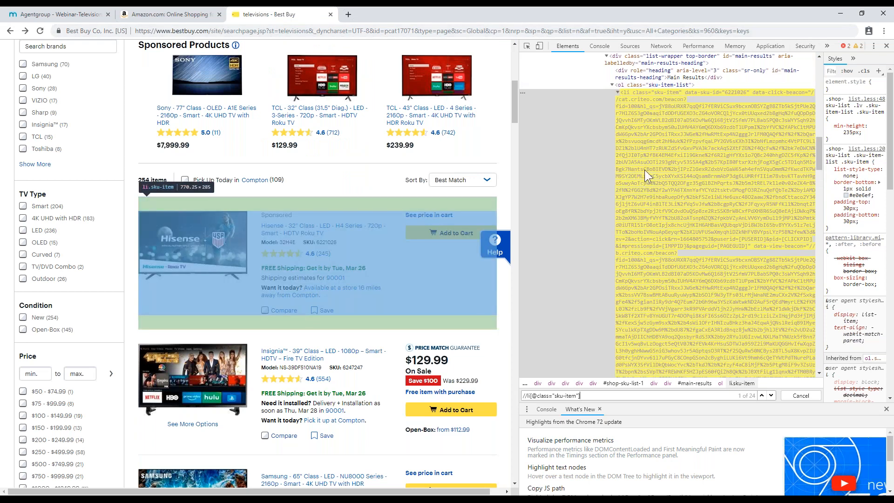
scroll(644, 170, "down", 8)
scroll(642, 160, "down", 2)
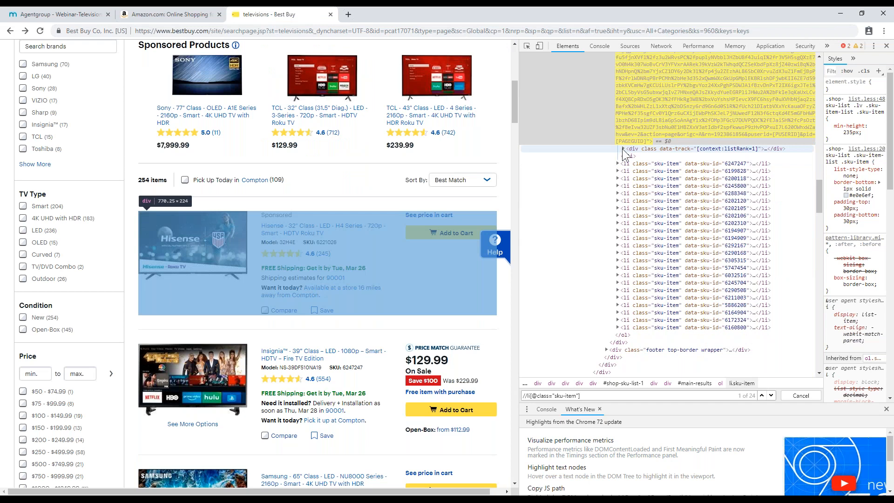
scroll(707, 179, "up", 10)
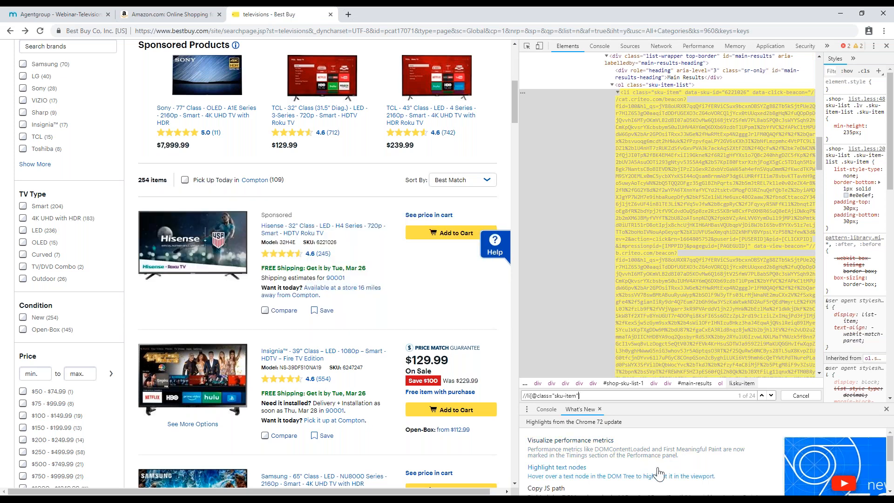
type("and not")
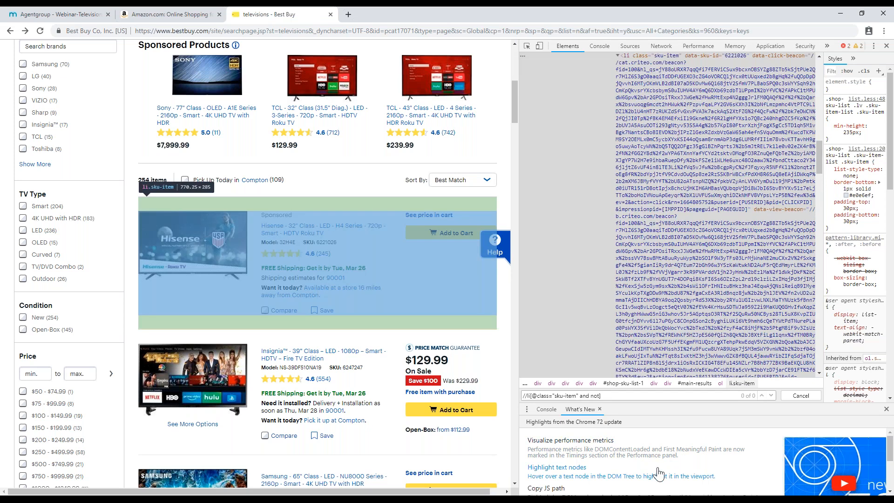
type("(contains()")
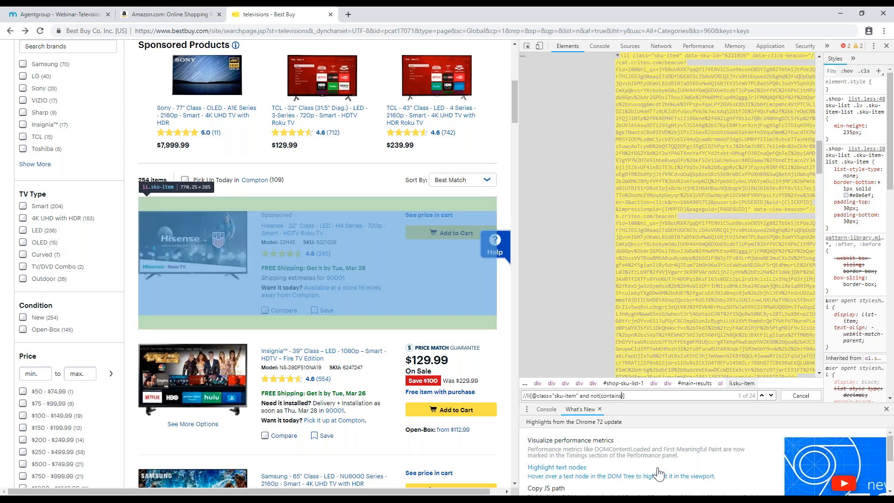
type("@")
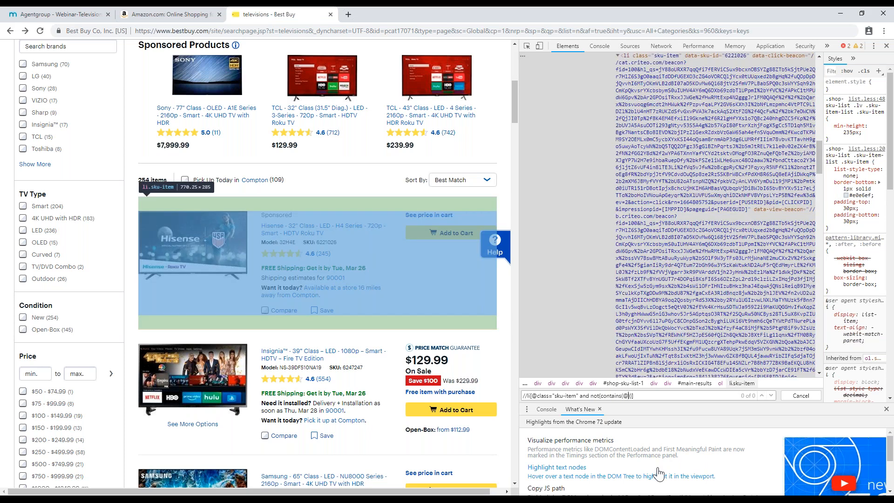
type("data-click")
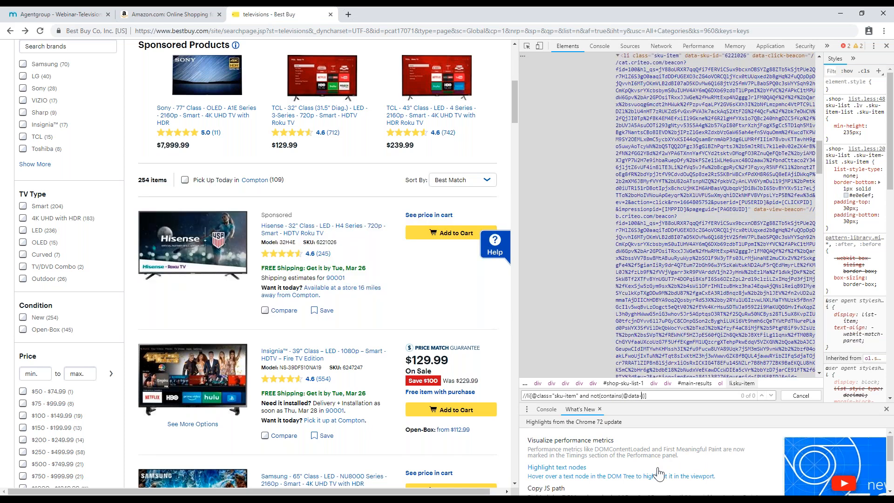
type("-beacon")
type(")")
type("\"")
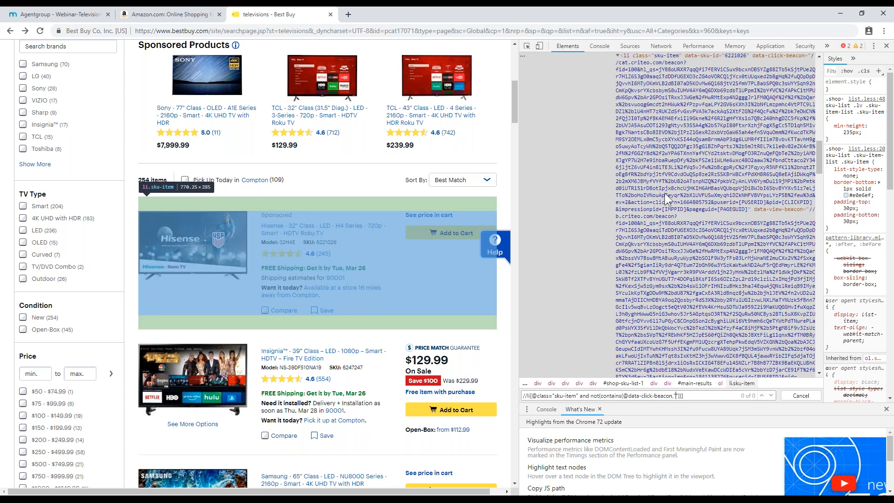
type("cat")
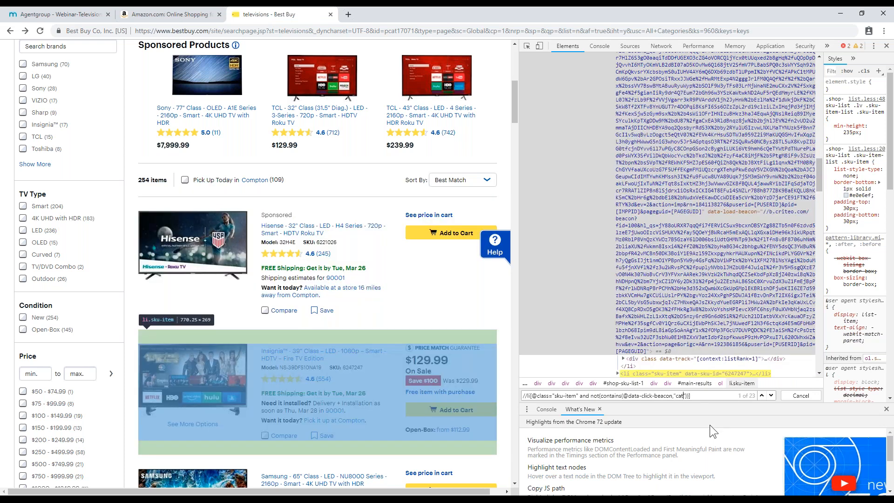
- Compare the sponsored Hisense listing's markup with the filtered match, and copy the complete XPath
scroll(717, 194, "up", 6)
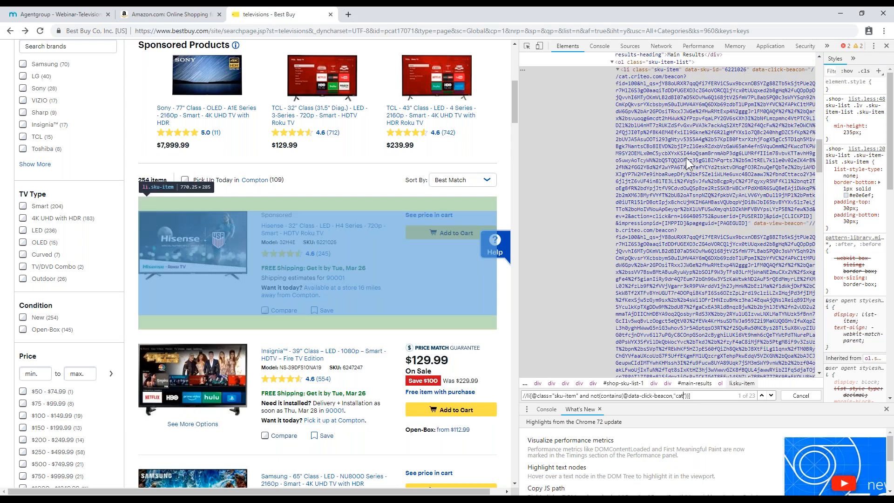
scroll(686, 157, "down", 10)
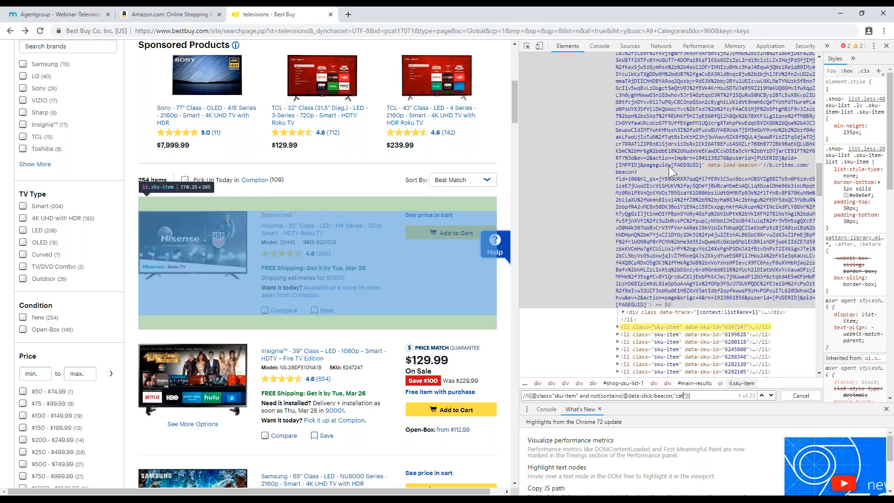
double_click(680, 396)
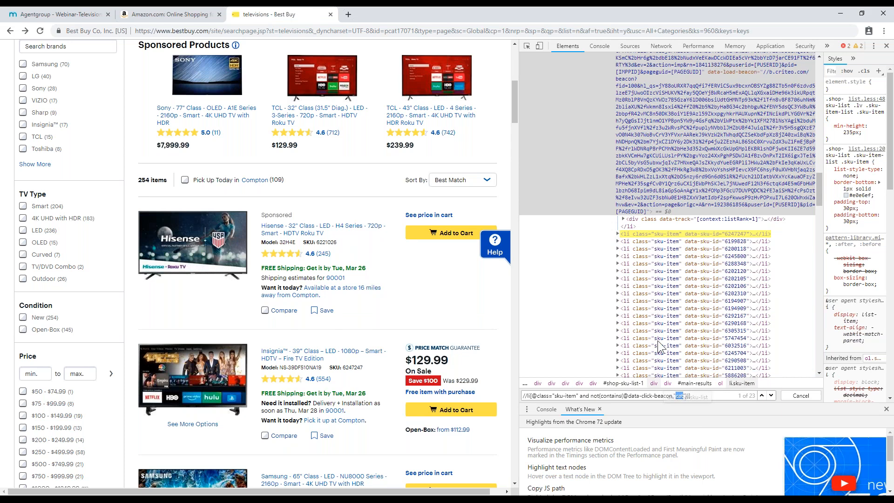
scroll(642, 222, "up", 10)
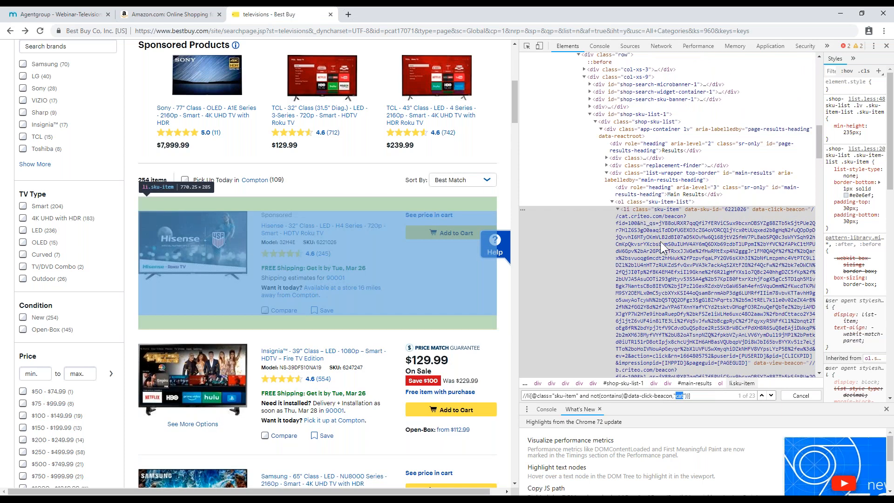
scroll(660, 241, "down", 1)
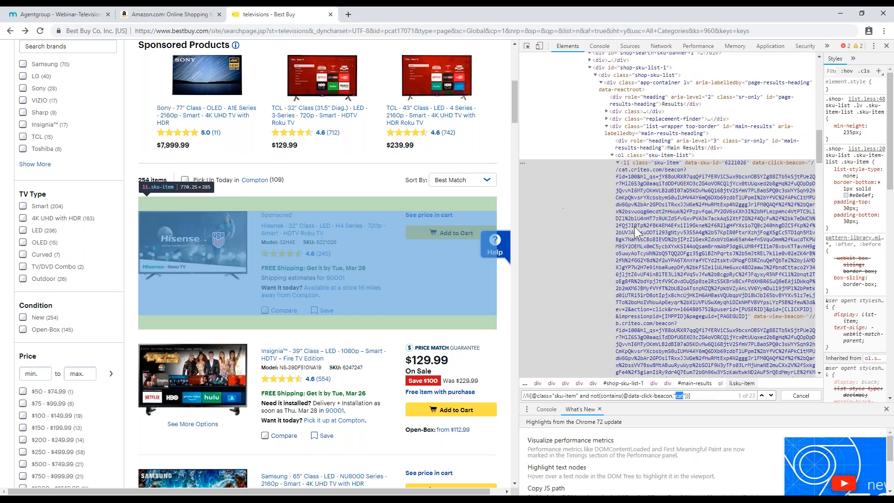
scroll(649, 189, "down", 8)
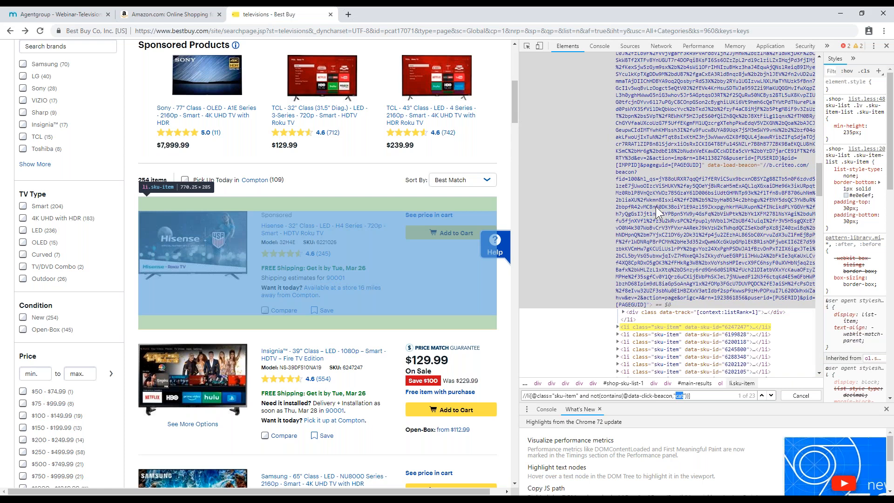
left_click(705, 395)
left_click_drag(705, 395, 522, 396)
key("ctrl+c")
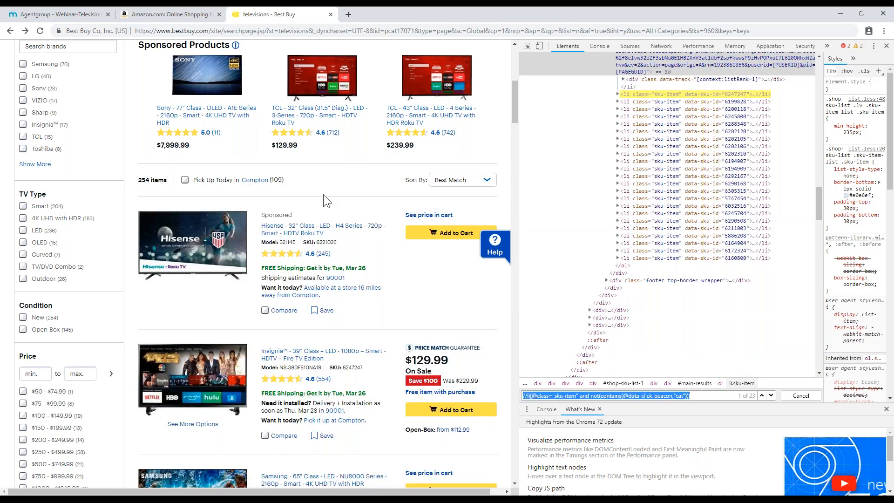
- Switch to the Webinar-Televisions fields page in Mozenda and include the TotalReviews field in the template
left_click(66, 13)
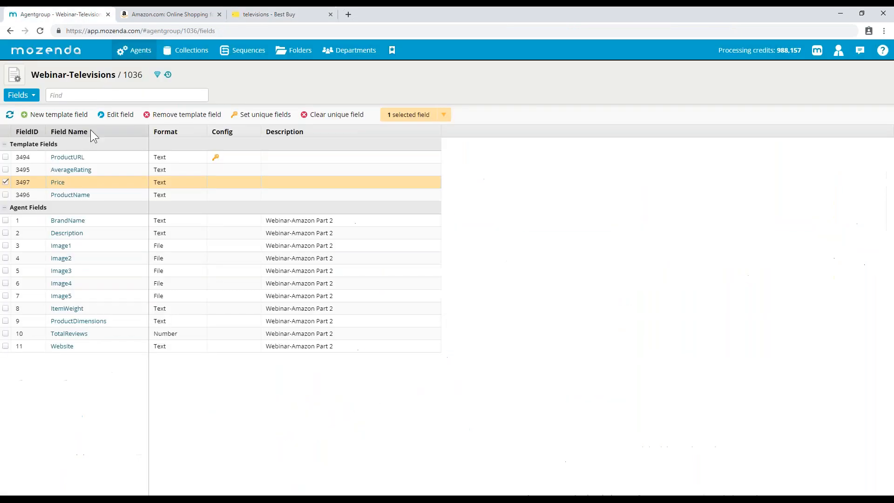
left_click(6, 182)
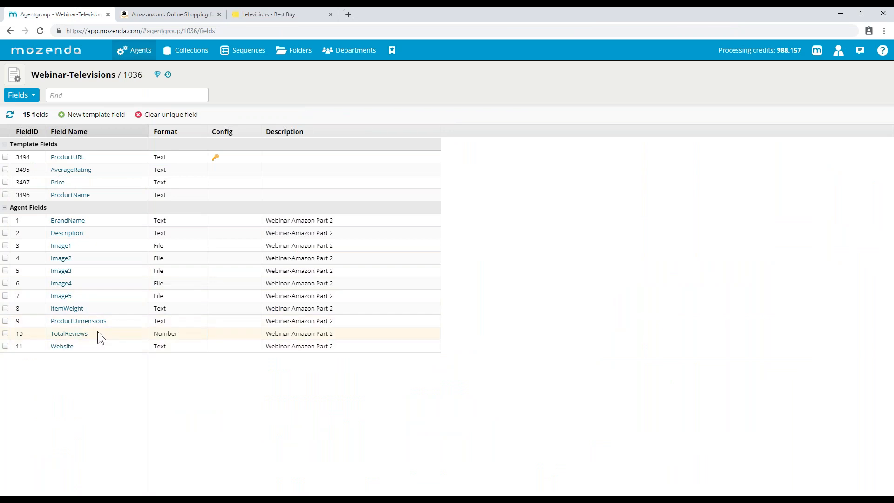
left_click(78, 338)
left_click(414, 275)
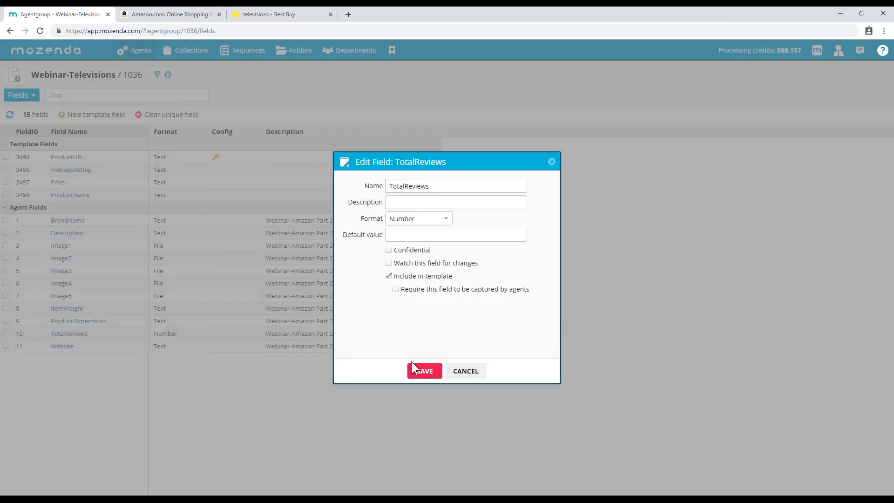
left_click(411, 362)
- Switch to the agent builder, replace the ProductList XPaths with the copied sku-item XPath, and enlarge the XPath area
key("alt+Tab")
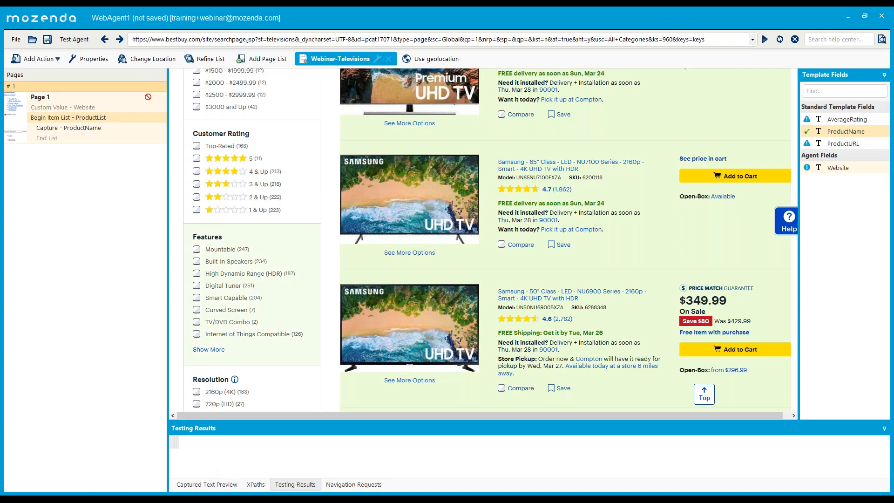
left_click(256, 484)
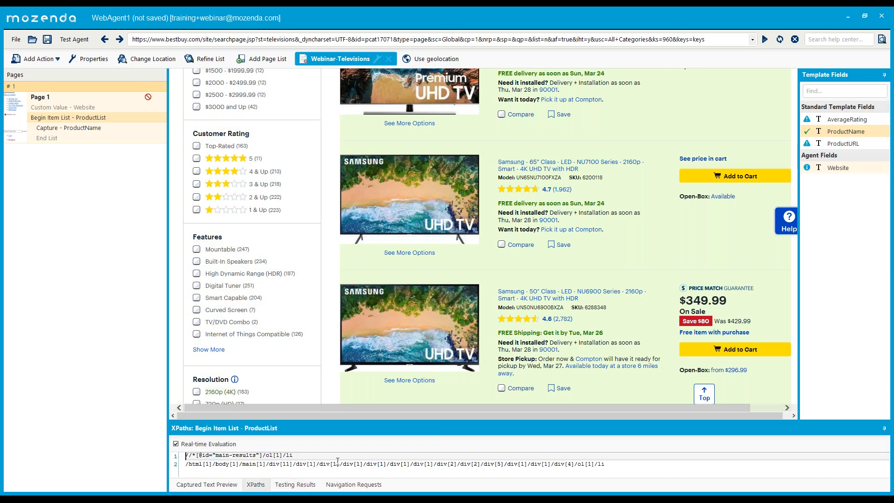
key("ctrl+a")
key("ctrl+v")
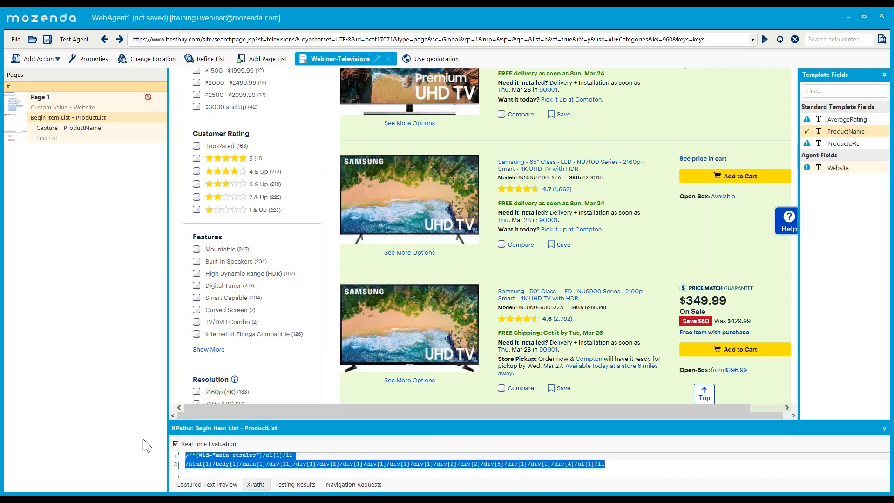
left_click_drag(327, 417, 325, 345)
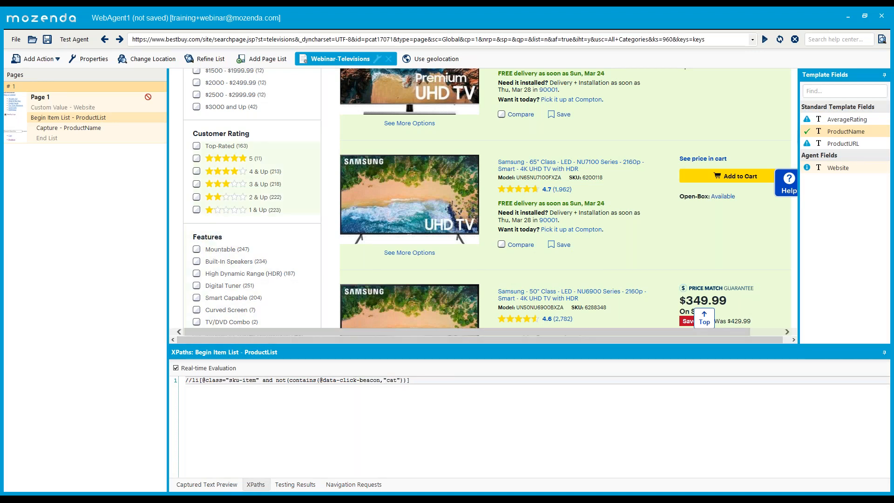
- Select the ProductName capture, and inspect the 39-inch Insignia title's h4 class in the Best Buy page markup
key("Down")
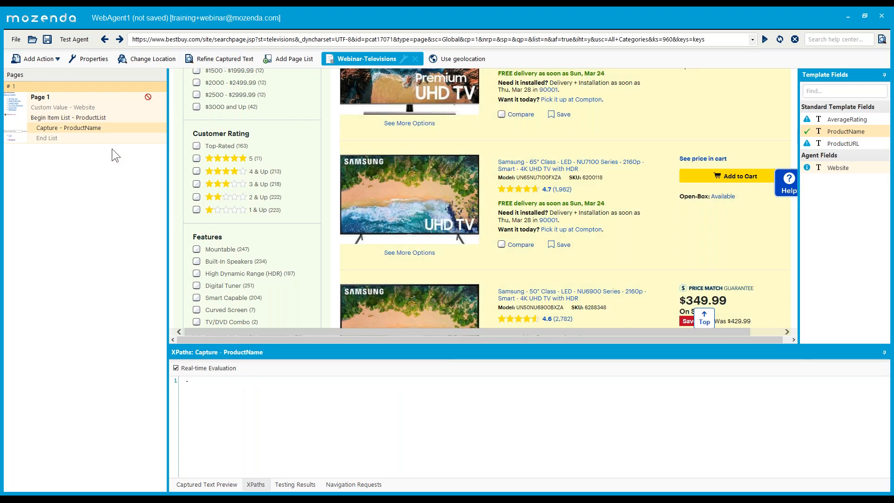
key("alt+Tab")
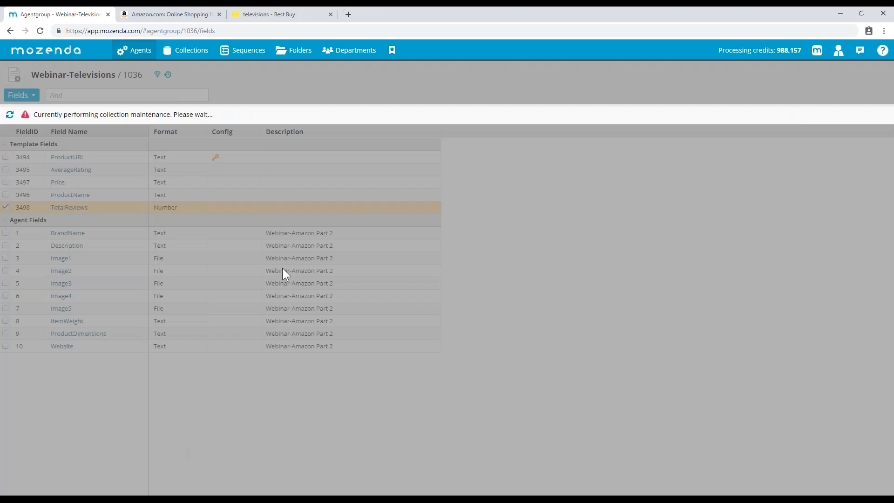
left_click(262, 13)
scroll(289, 260, "down", 2)
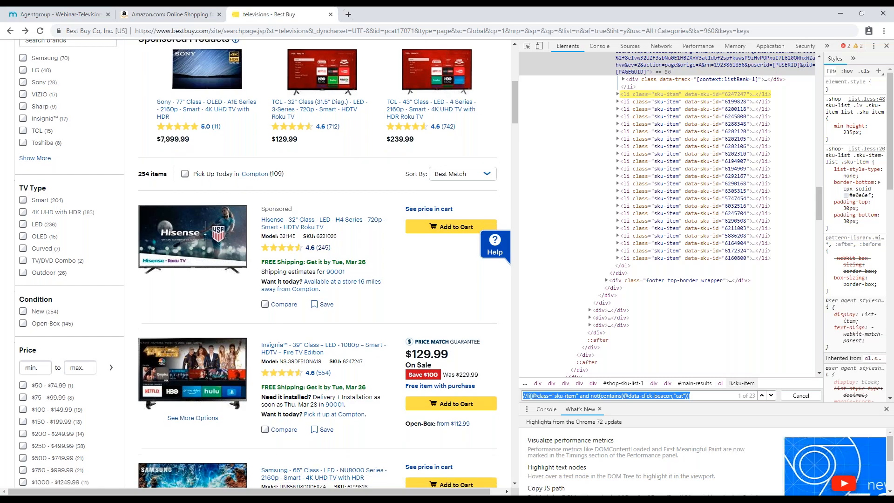
right_click(287, 260)
left_click(316, 332)
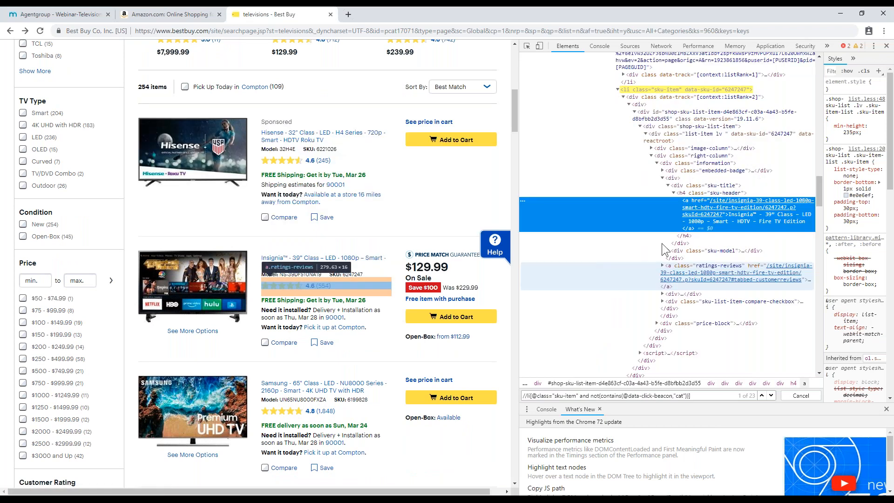
double_click(722, 193)
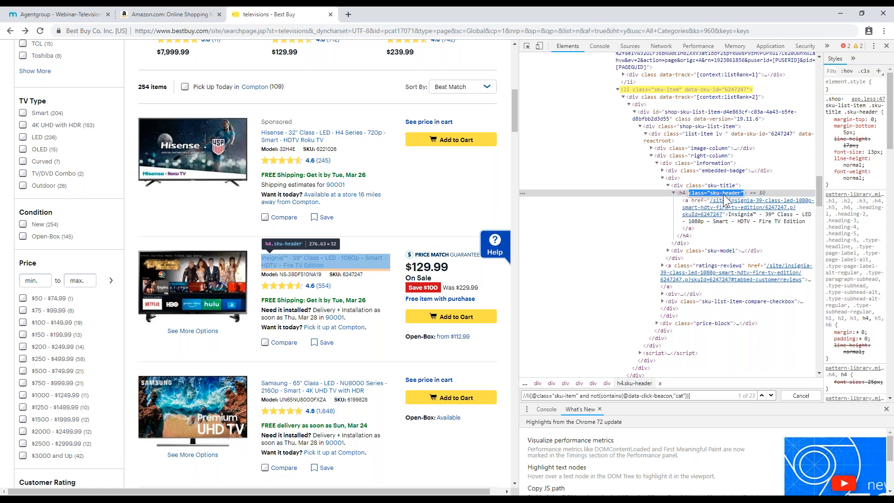
left_click(691, 396)
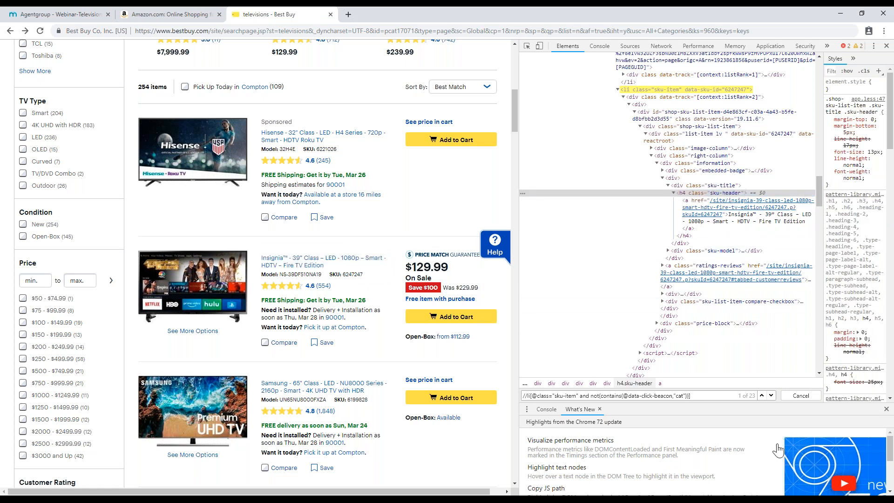
type("//h")
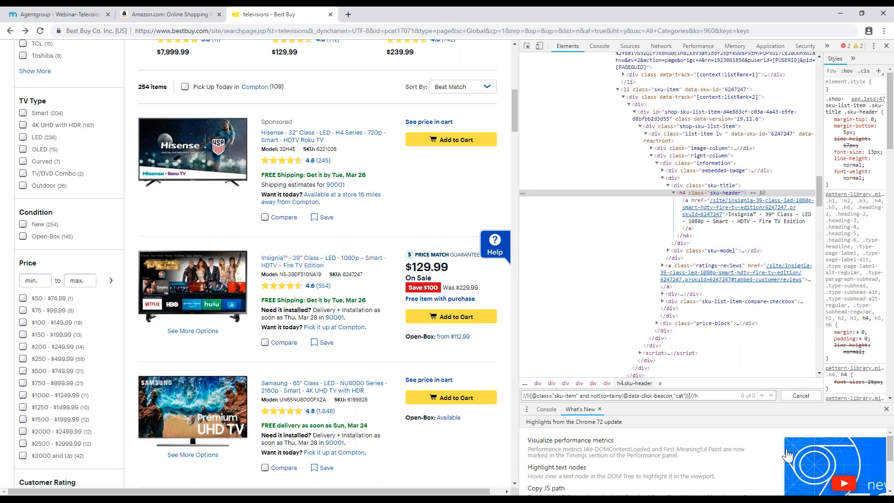
type("4[@class=\"sku-header\"]")
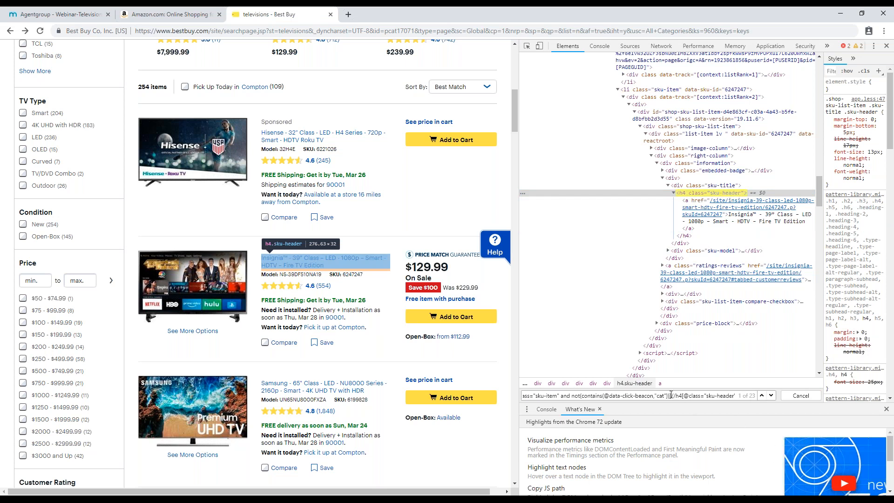
left_click_drag(671, 395, 750, 396)
left_click_drag(667, 395, 748, 395)
key("ctrl+c")
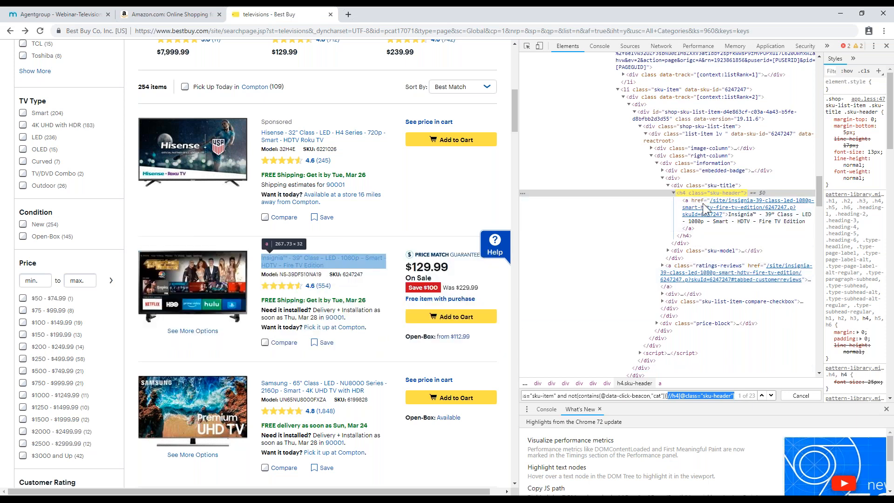
left_click(213, 499)
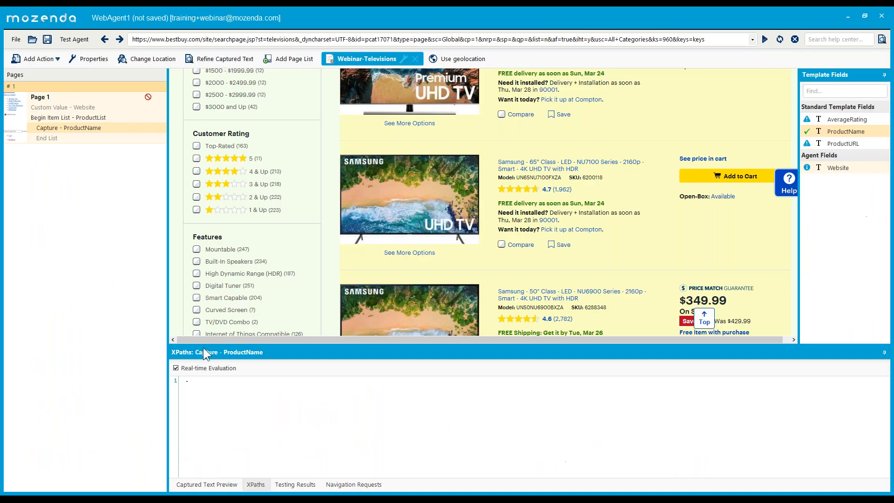
left_click(215, 399)
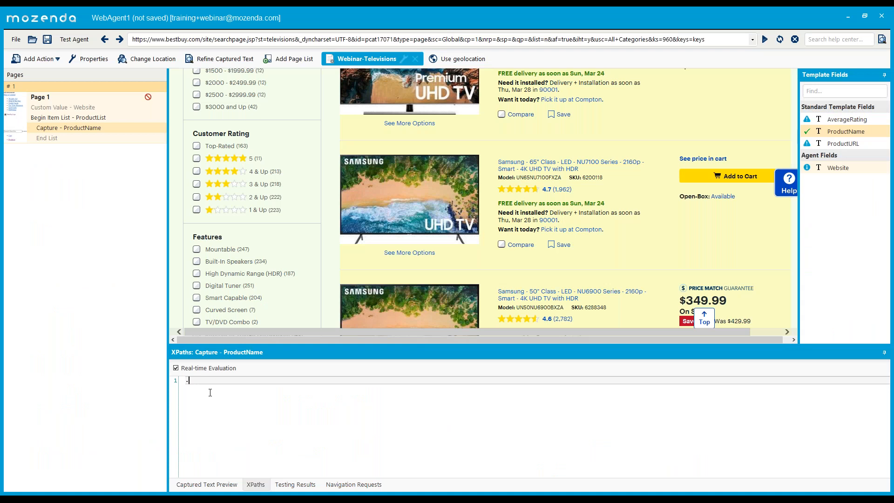
key("ctrl+v")
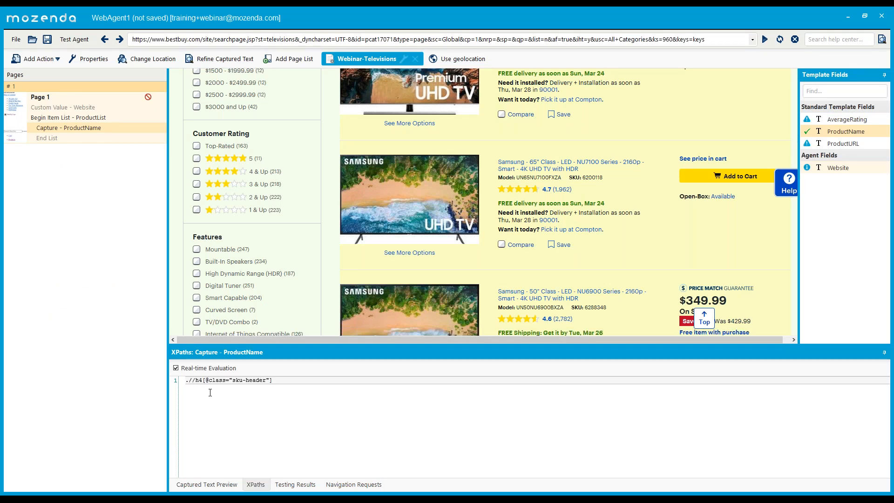
left_click(91, 117)
left_click(228, 486)
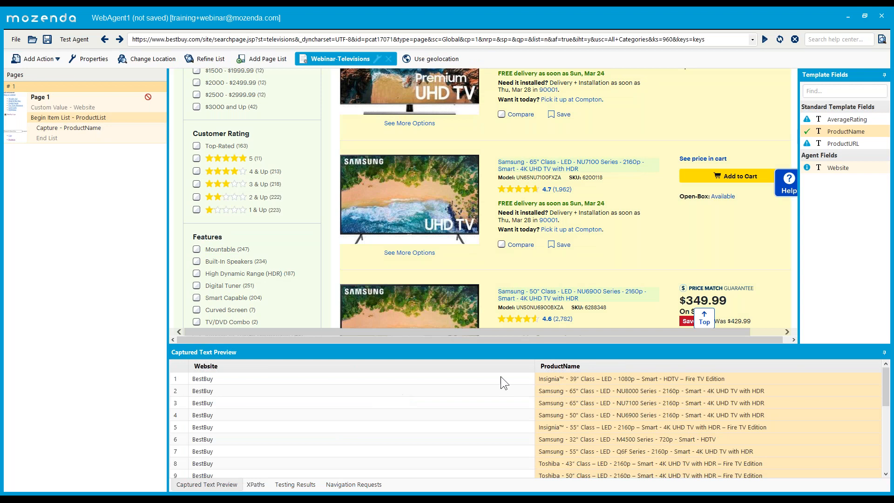
- Widen the preview's ProductName column, include the Website field in the Webinar-Televisions template in the web console, and return to the Best Buy page
double_click(534, 363)
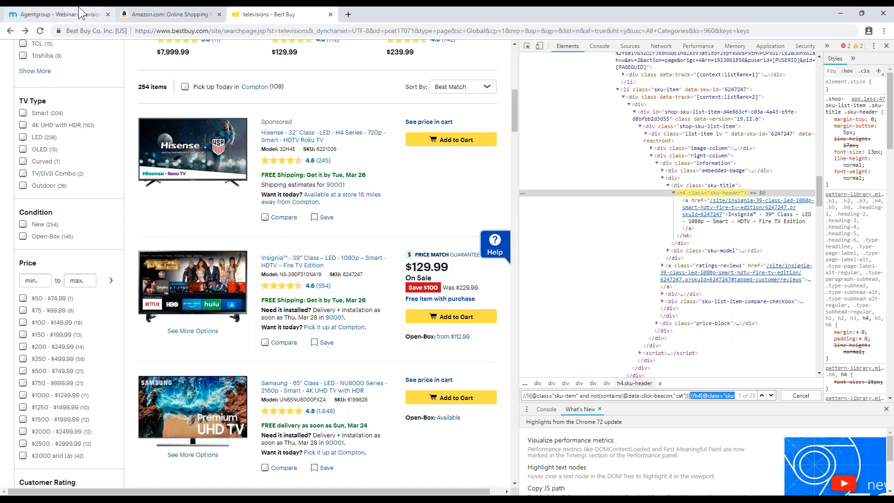
left_click(78, 7)
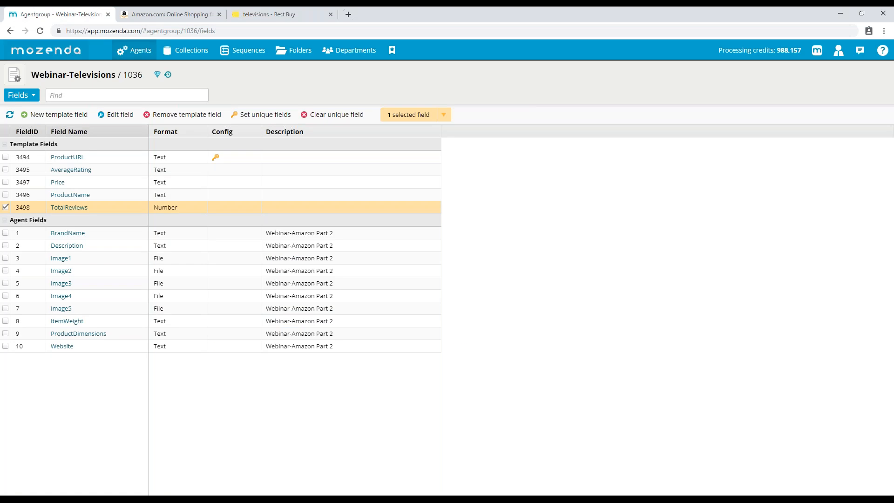
left_click(5, 207)
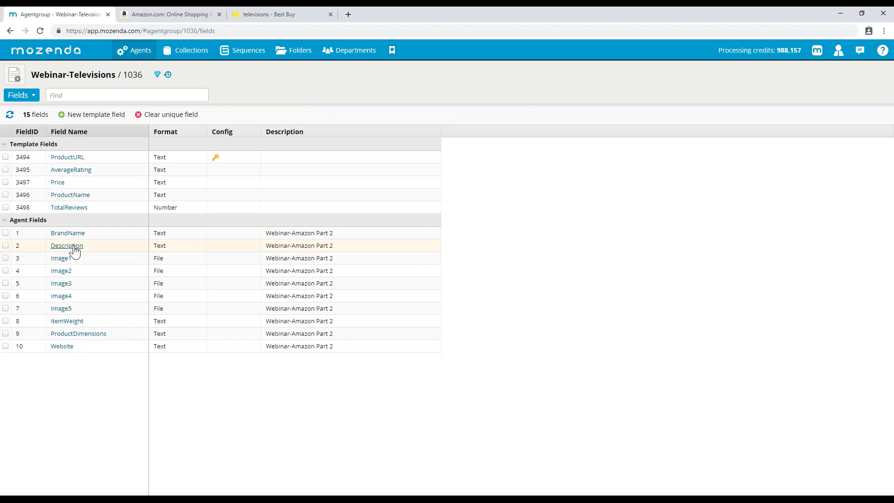
left_click(65, 346)
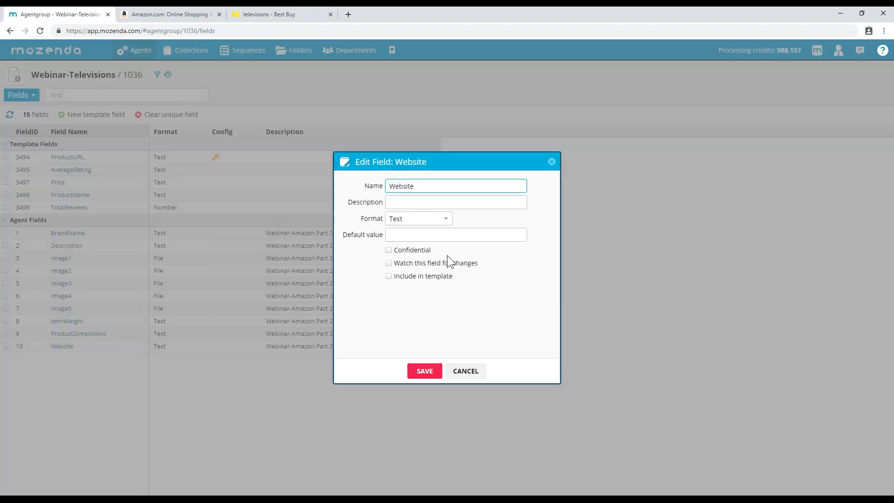
left_click(424, 371)
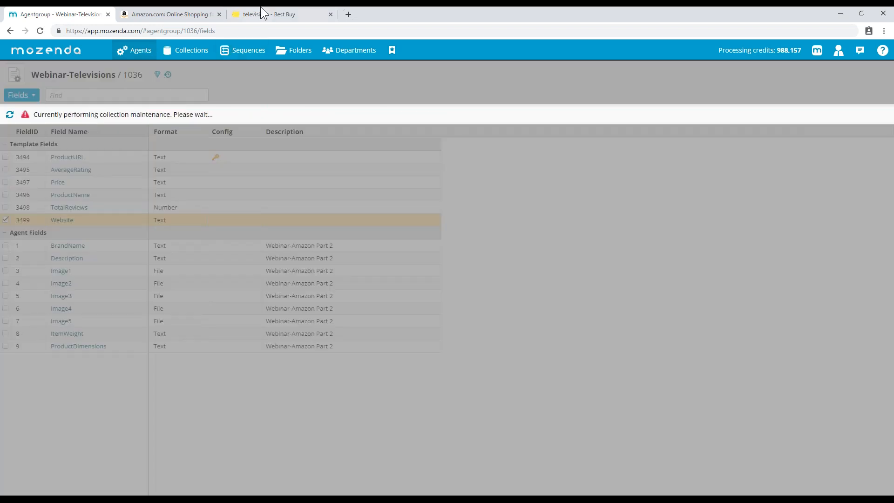
left_click(263, 14)
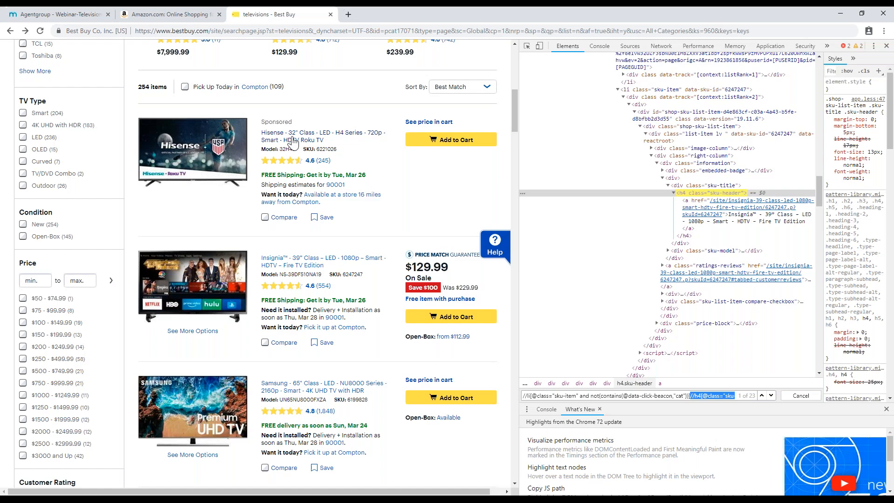
- In the agent builder, capture the star rating text of the 65-inch Samsung NU7100 television into the AverageRating template field
left_click(231, 497)
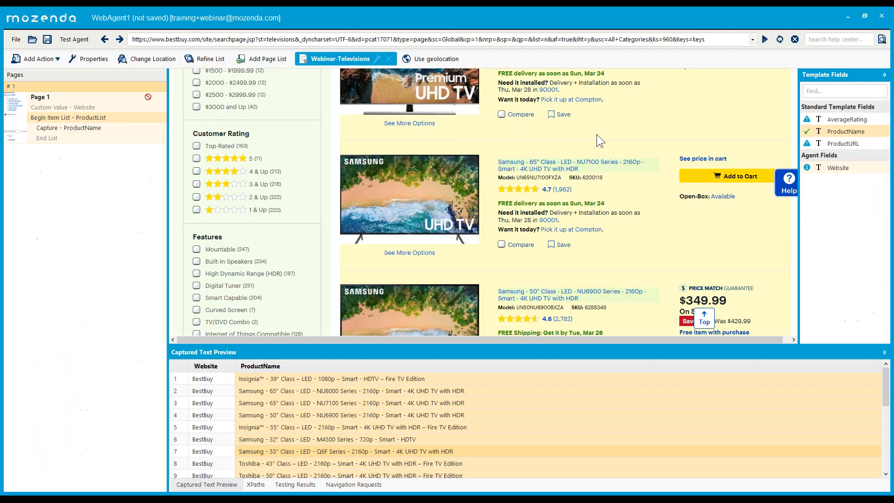
scroll(597, 139, "down", 1)
scroll(597, 138, "up", 1)
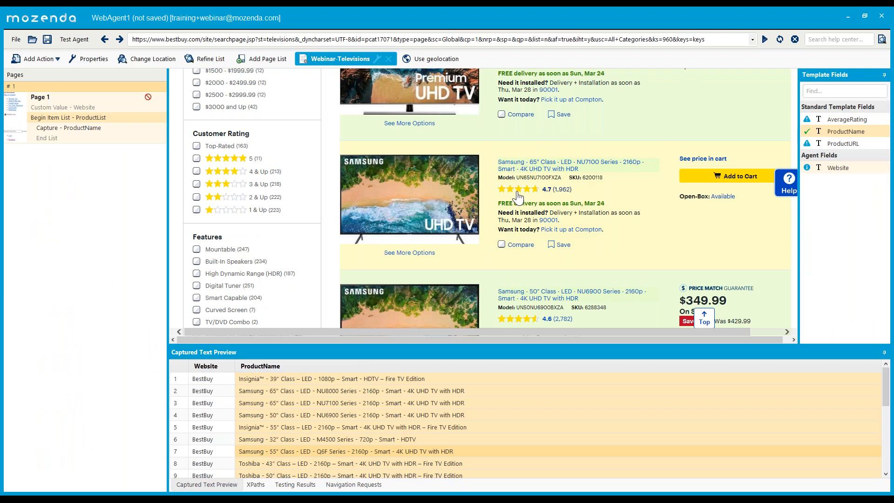
left_click(520, 199)
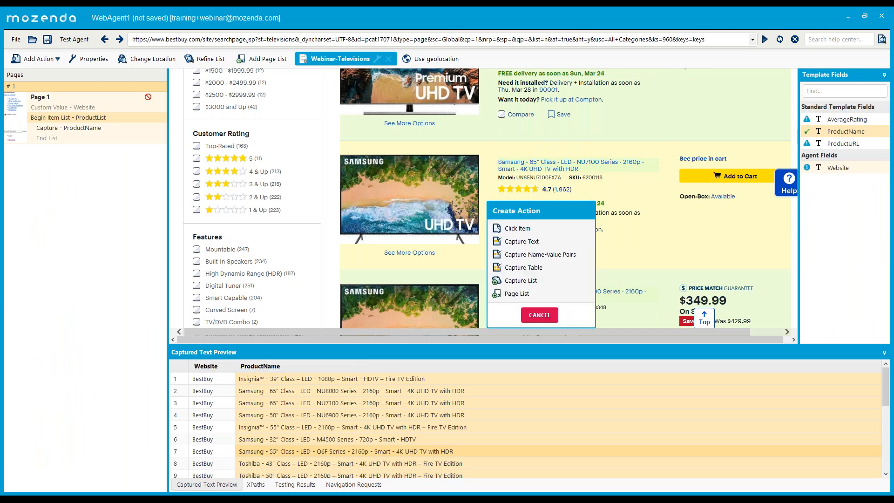
left_click(522, 242)
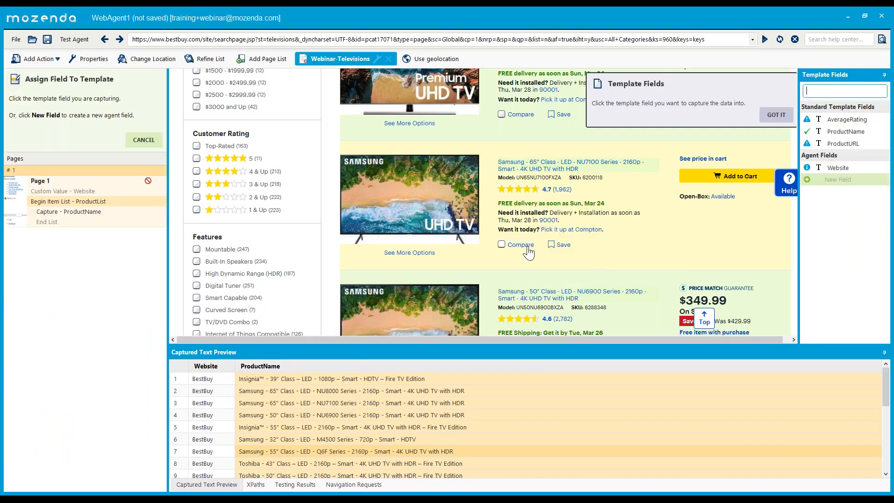
left_click(843, 121)
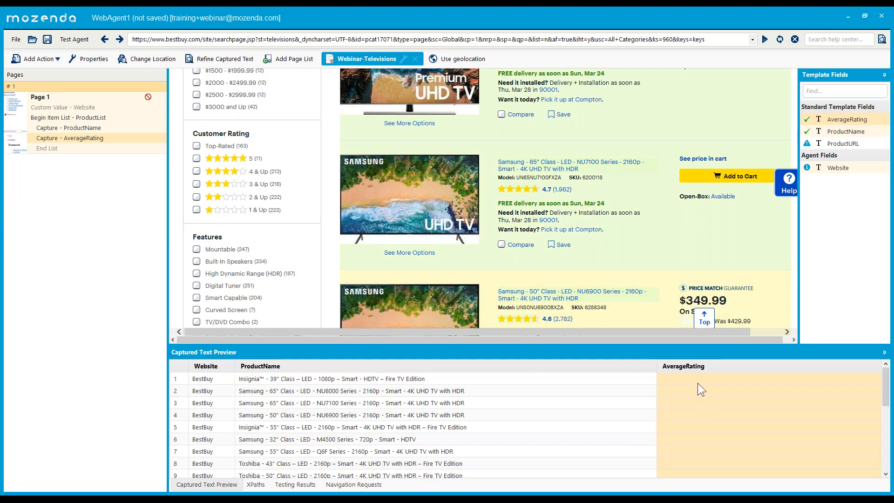
- Inspect the 39-inch Insignia television's star rating in the Best Buy page markup and select the ratings-reviews link's class attribute
scroll(698, 386, "down", 1)
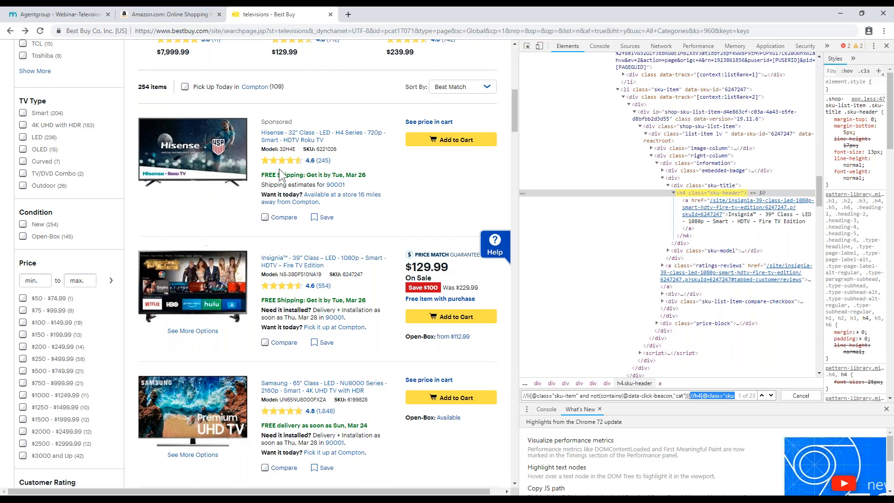
right_click(279, 285)
left_click(302, 359)
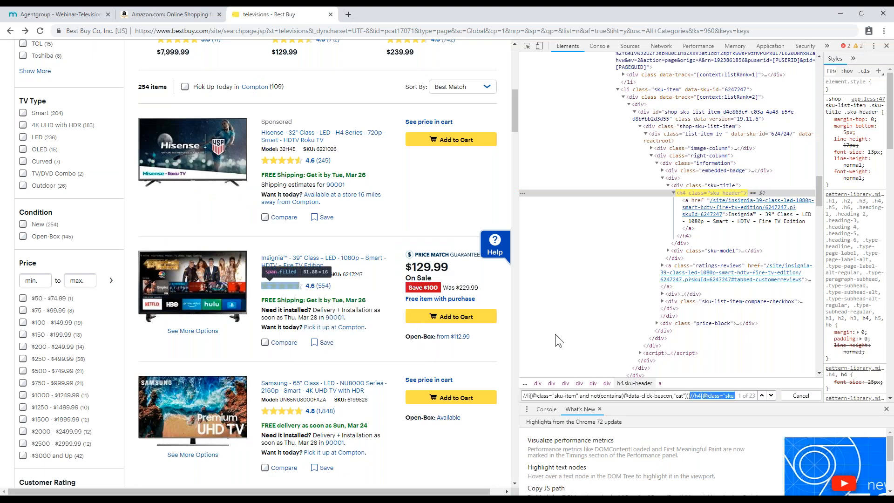
scroll(716, 269, "down", 2)
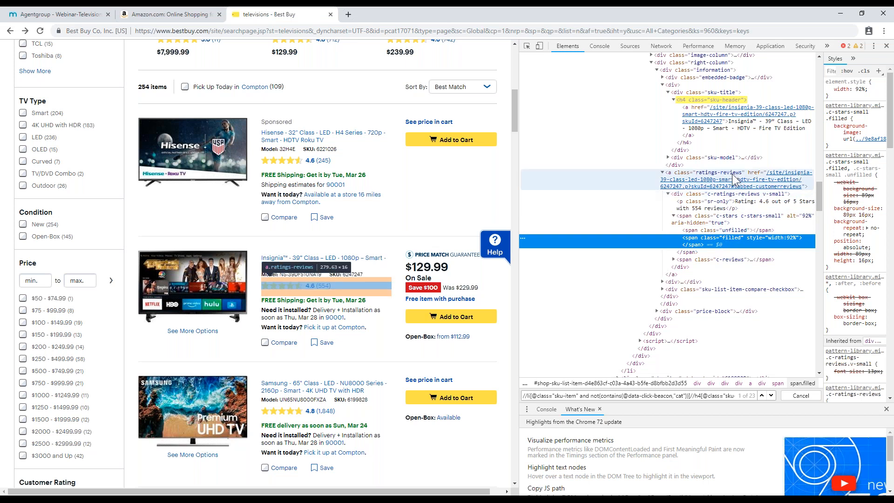
double_click(712, 174)
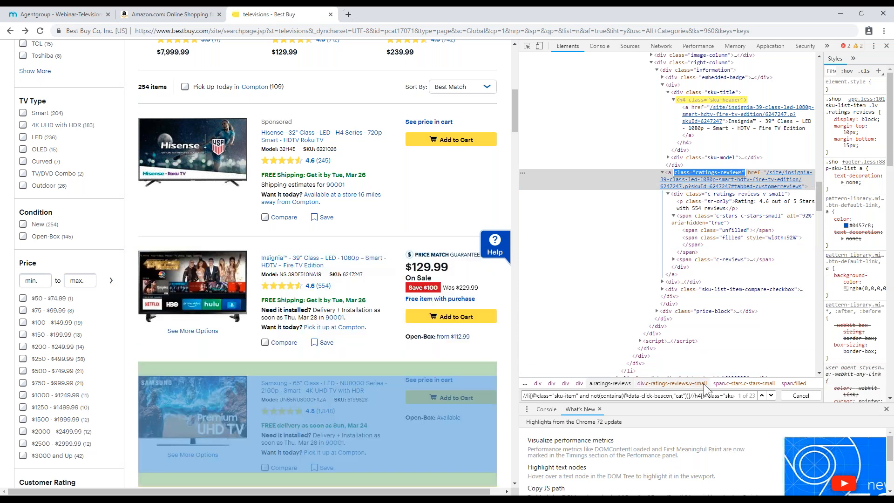
double_click(697, 395)
left_click_drag(697, 395, 889, 393)
type("a")
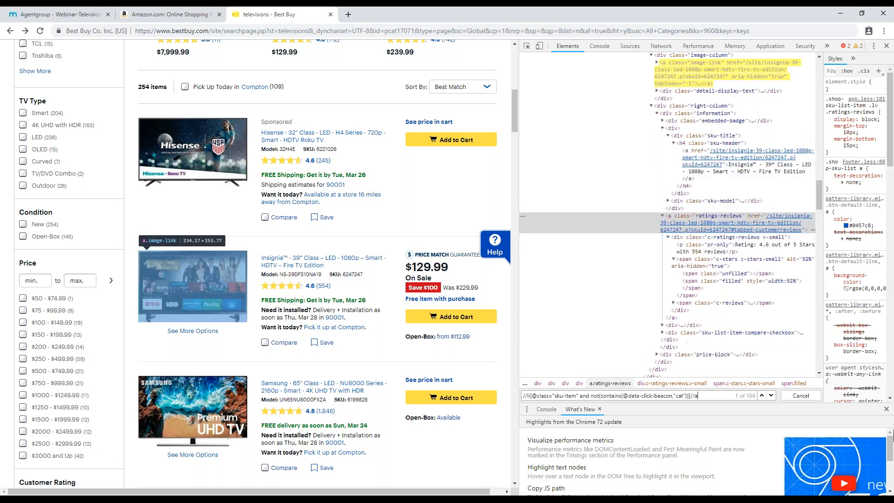
type("[@class=\"ratings-reviews\"]")
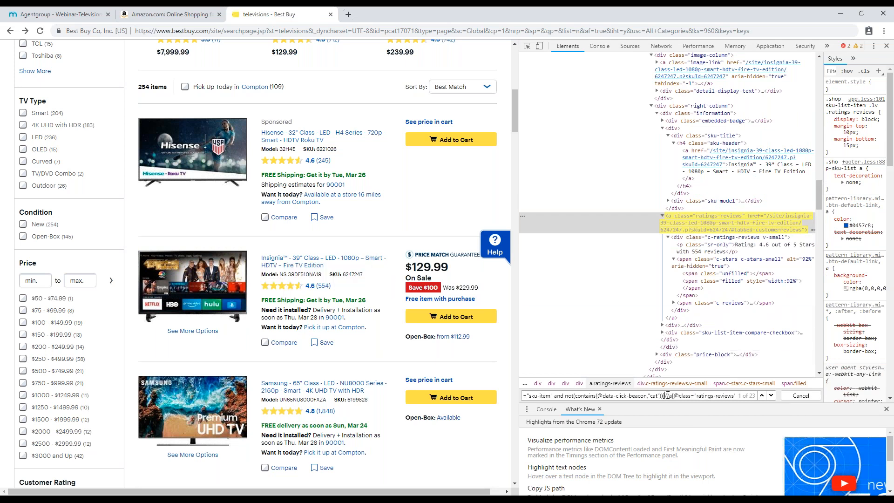
left_click_drag(664, 395, 735, 396)
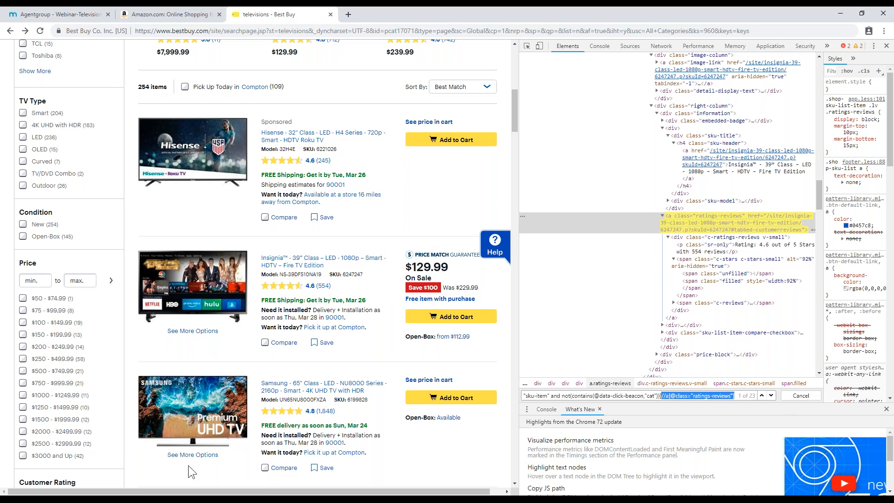
key("alt+Tab")
right_click(93, 135)
left_click(256, 484)
key("ctrl+a")
type("//a[@class=\"ratings-reviews\"]")
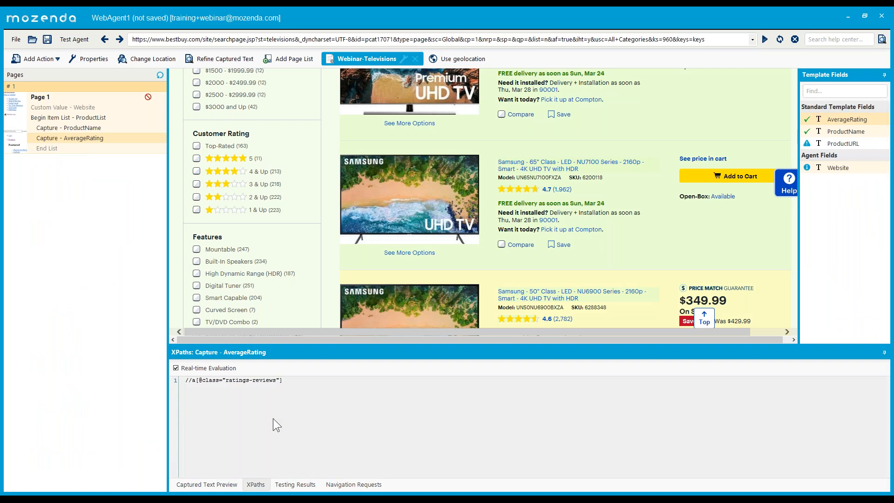
type(".")
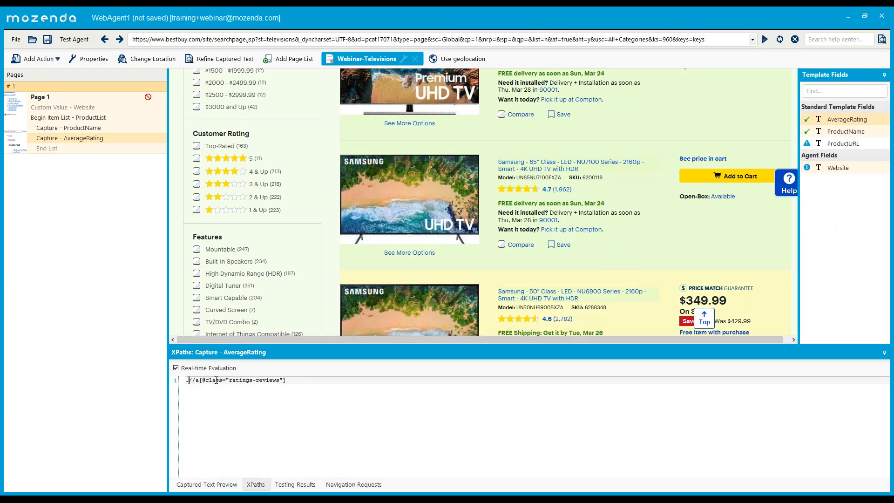
- Refine the AverageRating captured text with a content replacement that turns " out of " into "/"
right_click(94, 139)
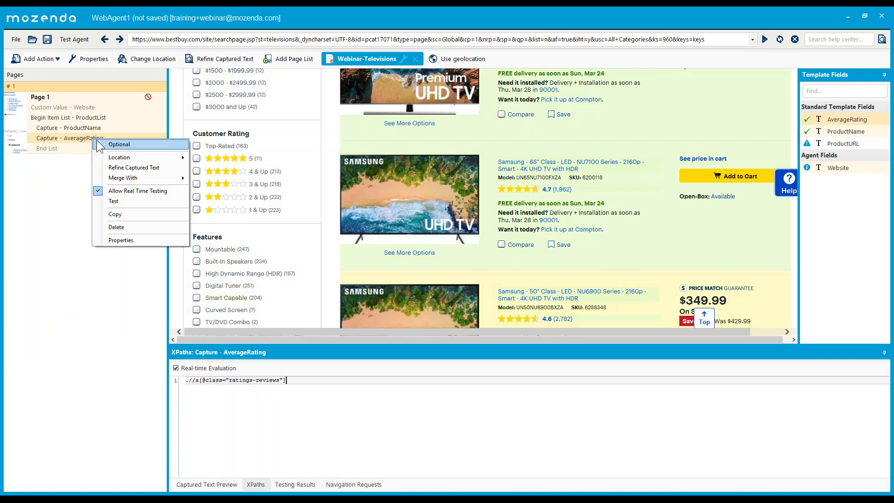
left_click(124, 166)
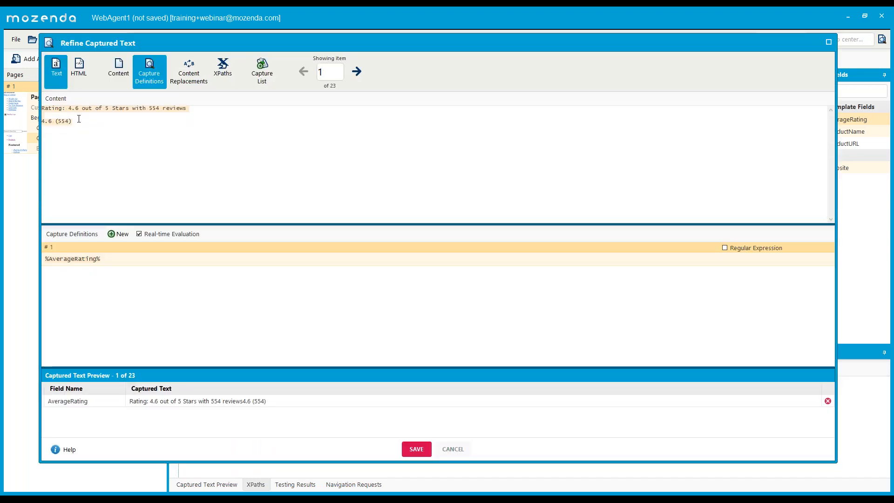
left_click(68, 108)
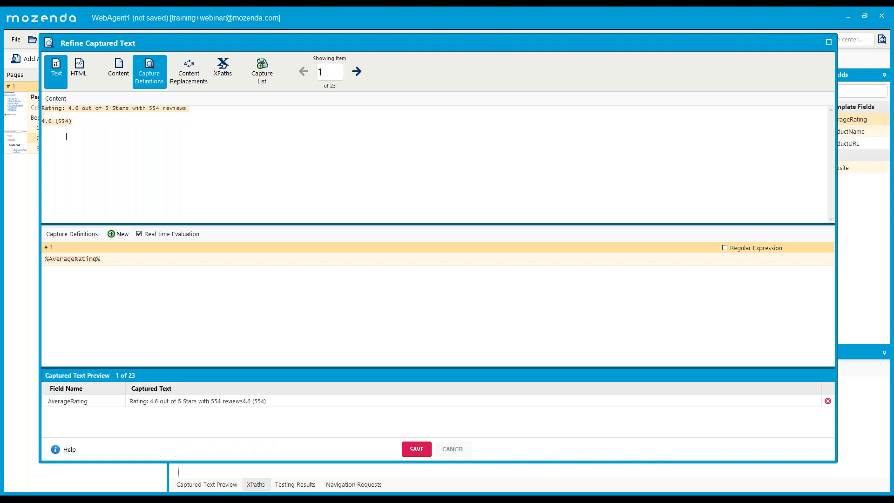
left_click(192, 74)
left_click(128, 234)
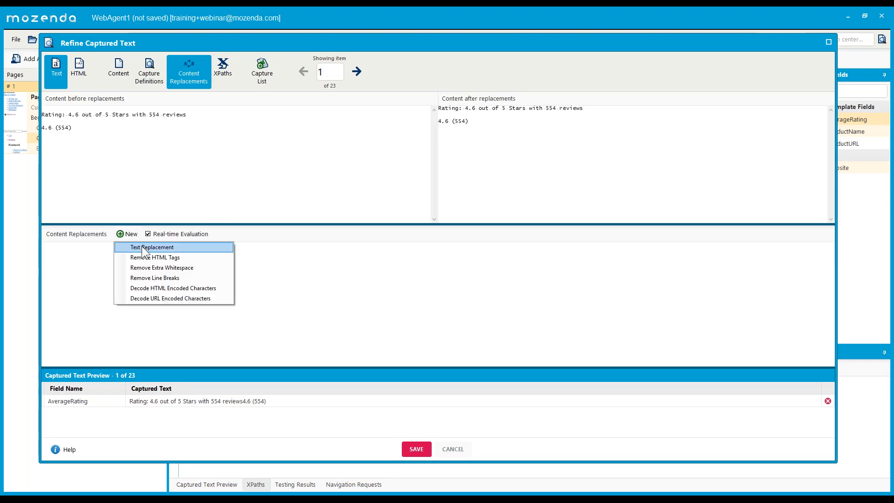
left_click(142, 246)
left_click(83, 259)
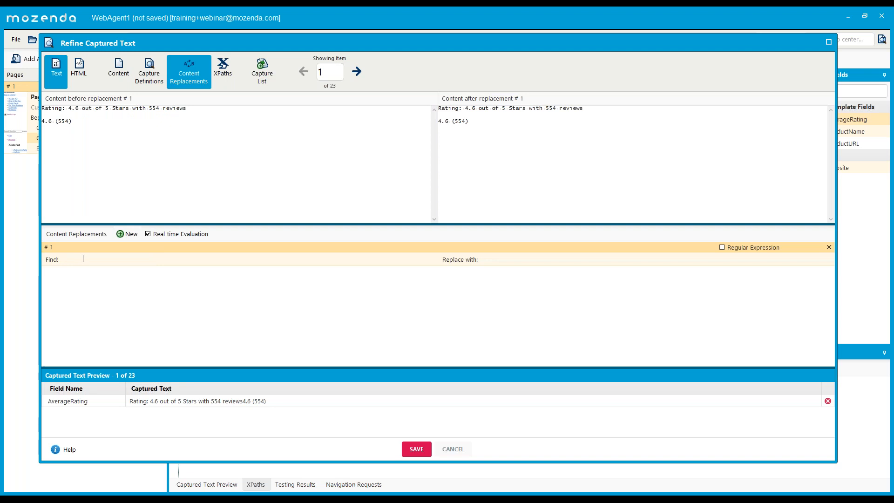
type("out")
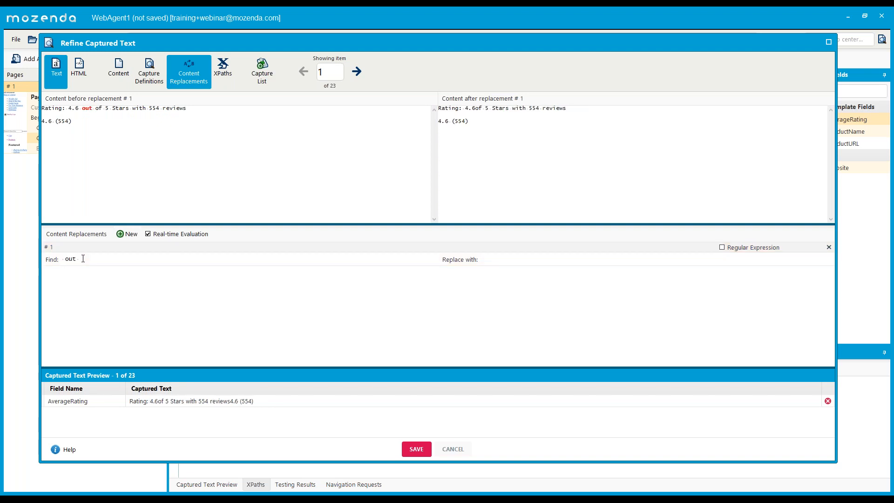
type(" of")
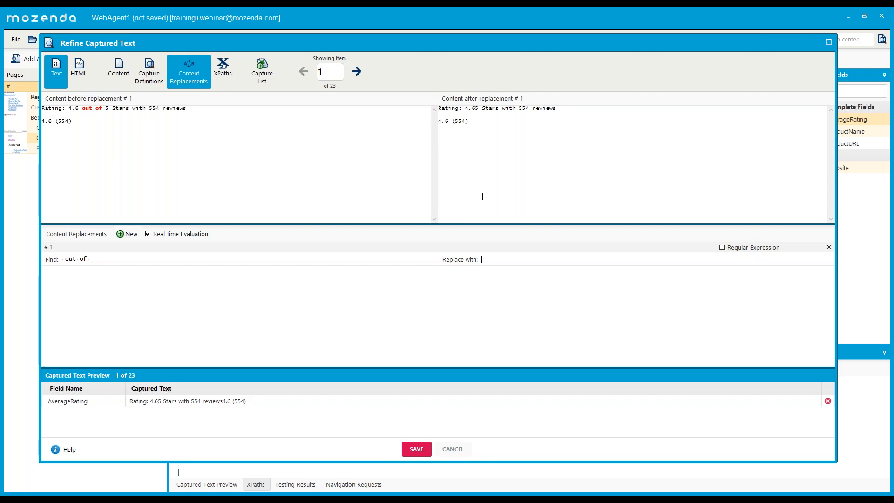
type("/")
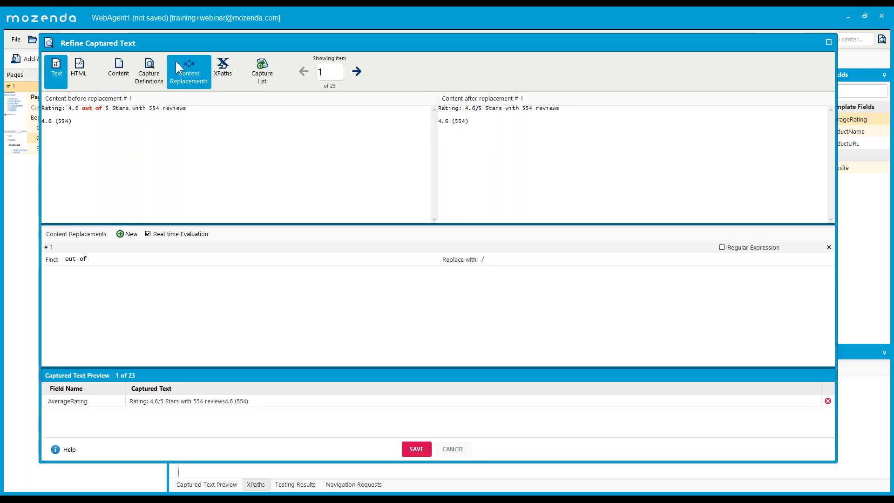
- Change the AverageRating capture definition to Rating:%AverageRating%Stars with
left_click(149, 70)
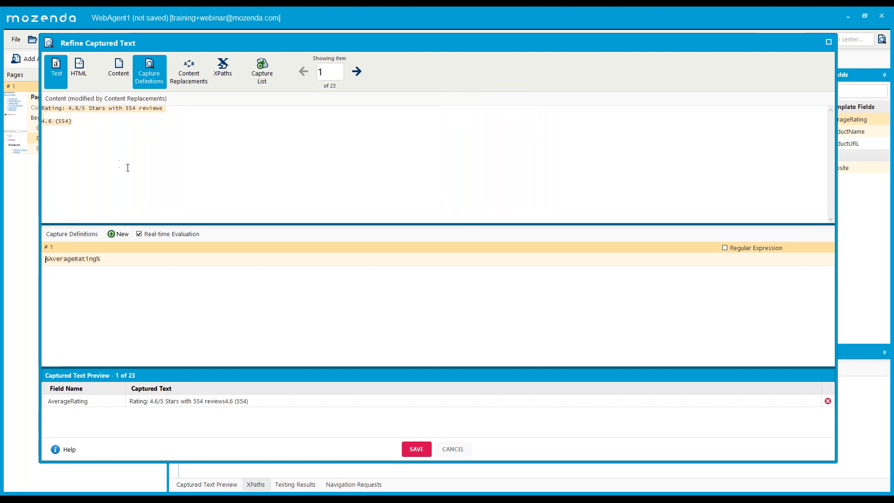
type("Rating:")
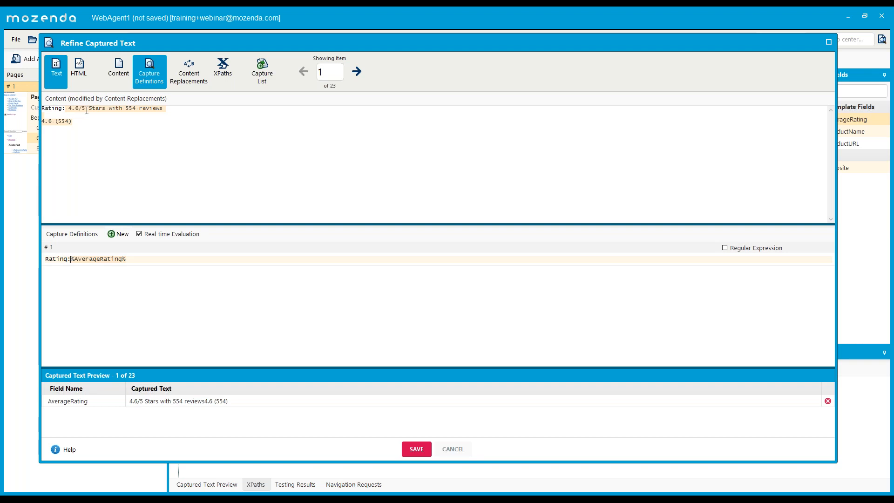
type("z")
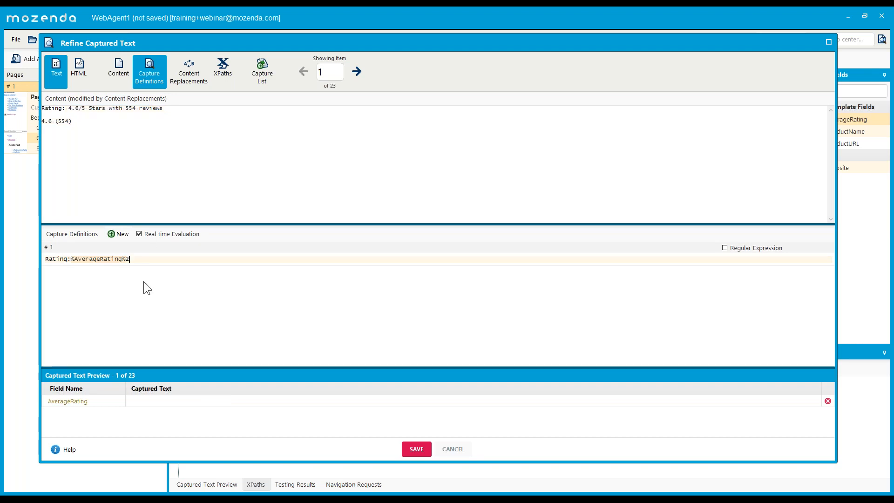
key("BackSpace")
type("Stars wo")
key("BackSpace")
type("ith")
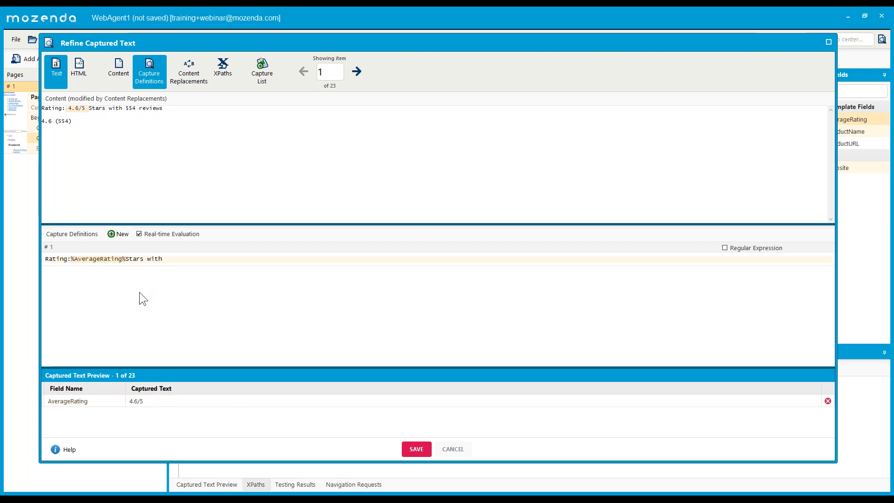
- Append a second captured field, %TotalRatings%, to the end of the capture definition
type("%%")
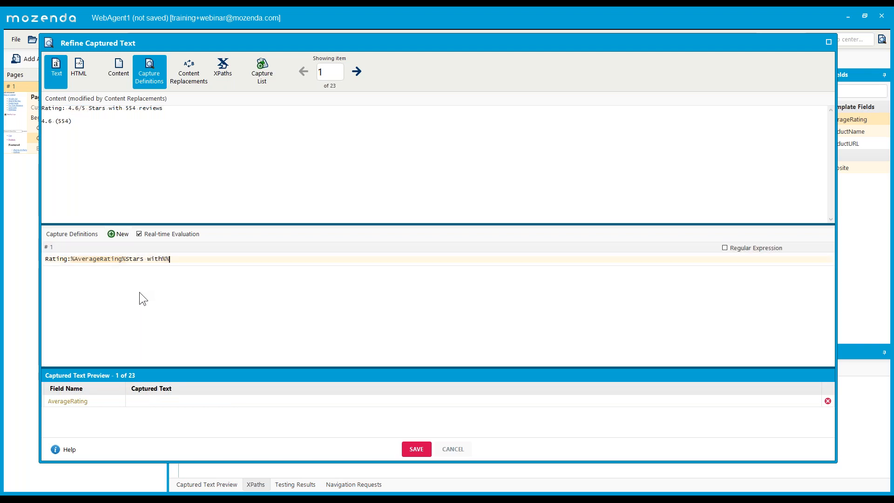
type("TotalRatig")
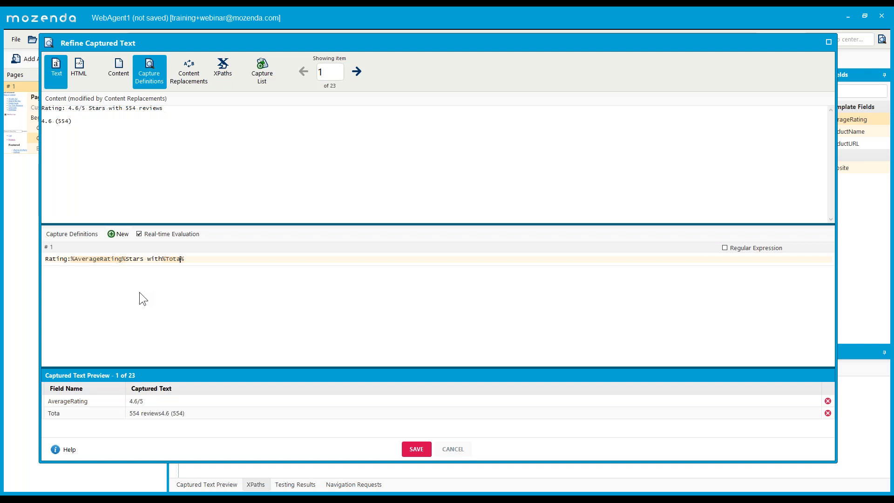
key("BackSpace")
type("ngs%")
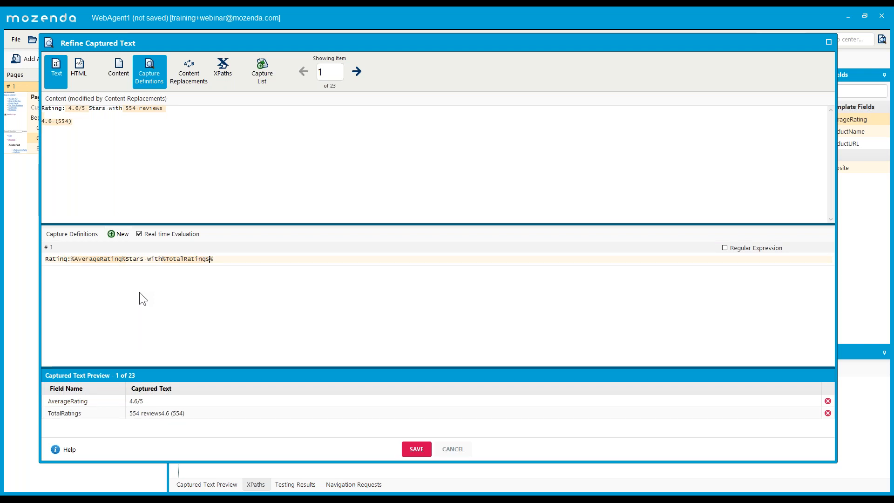
- Add the text reviews after %TotalRatings% in the capture definition and save the refinement
type("reviews")
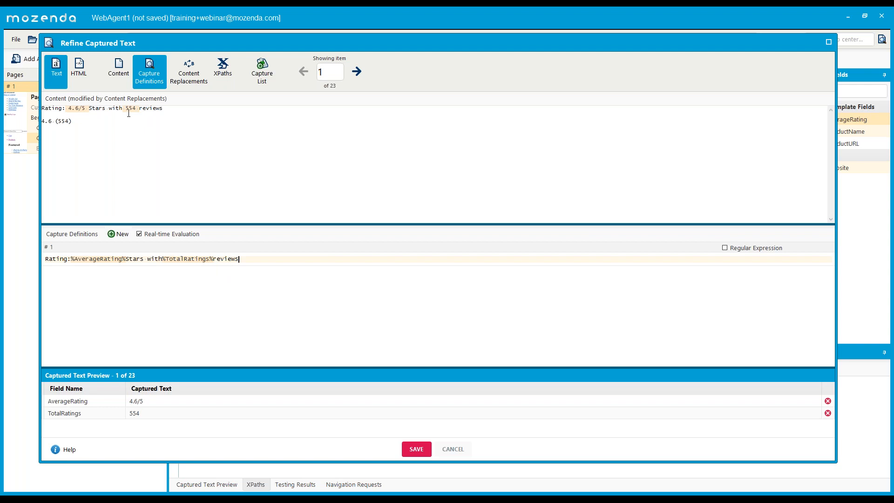
left_click(419, 450)
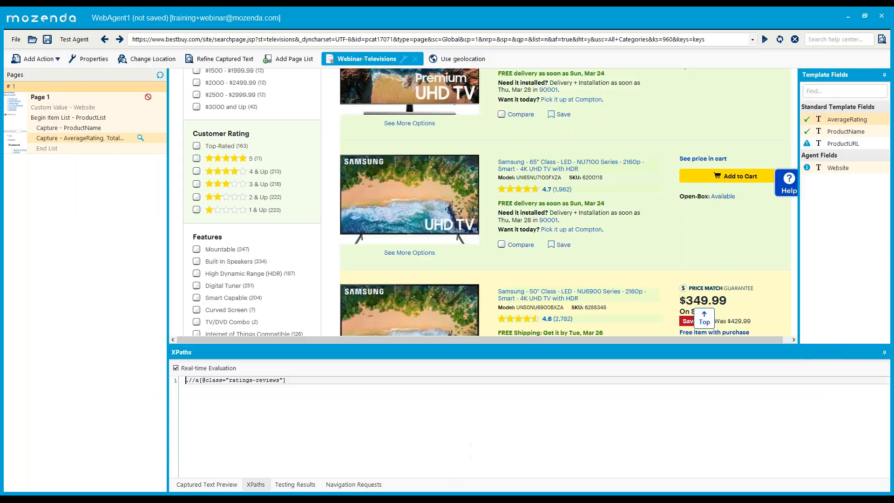
- Reapply the Webinar-Televisions template to the agent to refresh its template fields
left_click(834, 131)
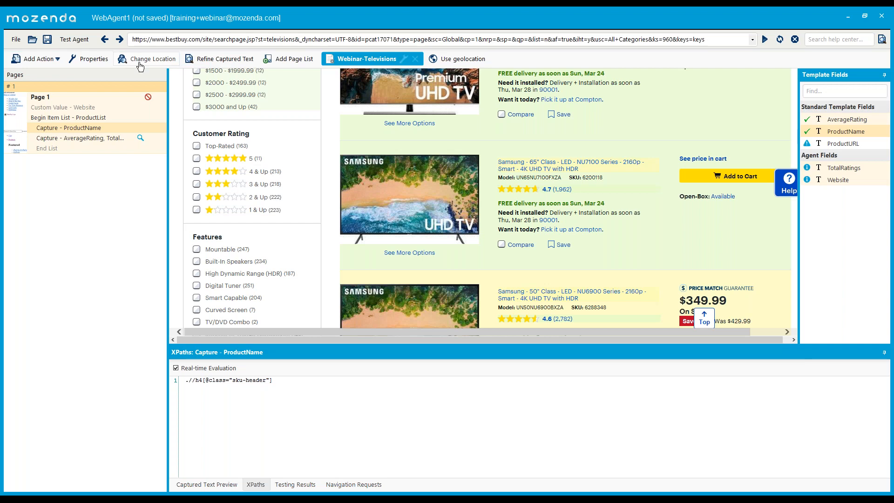
left_click(413, 61)
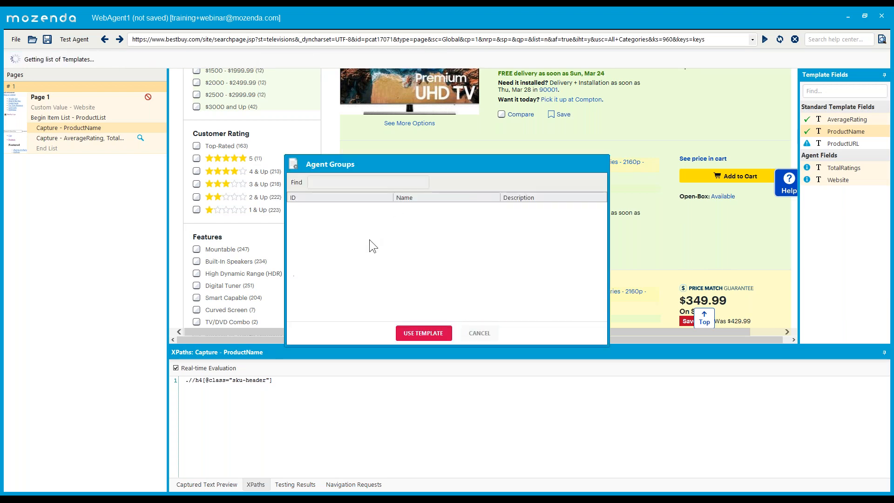
left_click(373, 258)
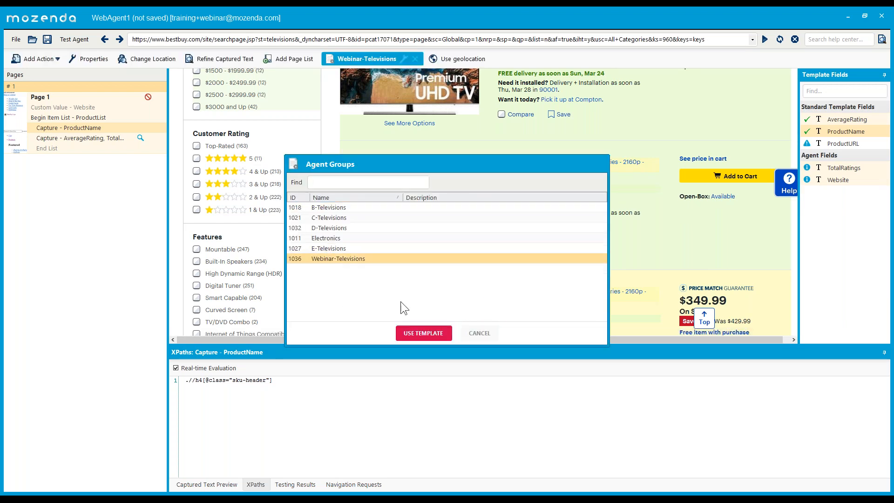
left_click(444, 331)
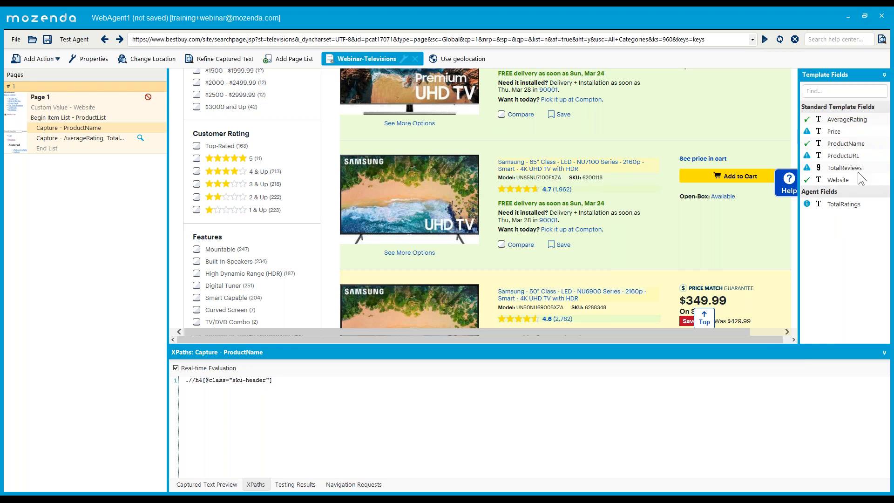
double_click(107, 139)
left_click(144, 179)
right_click(101, 138)
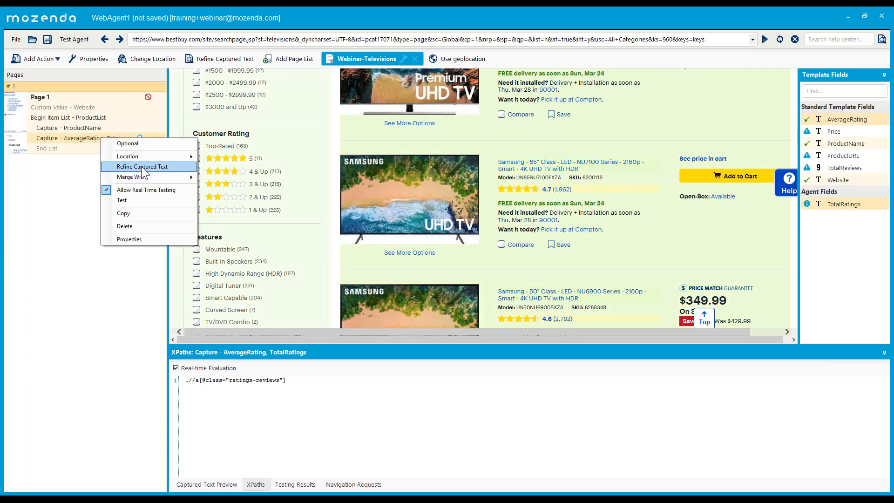
left_click(141, 166)
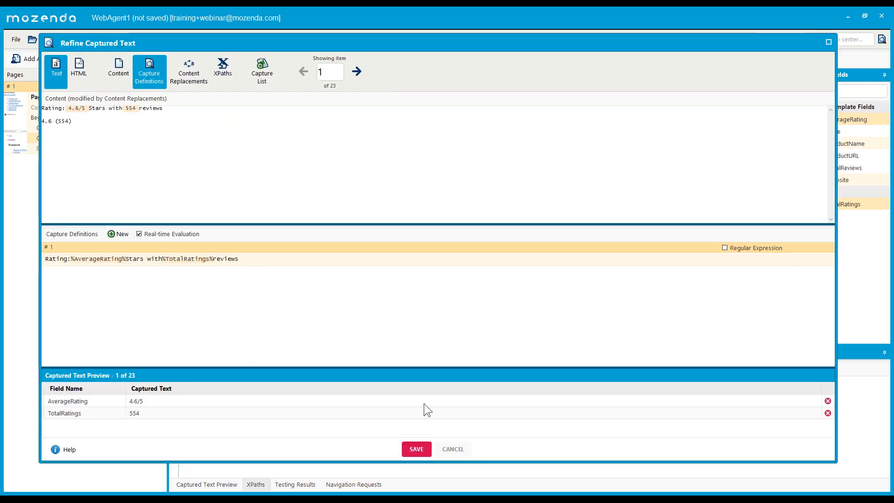
left_click(454, 449)
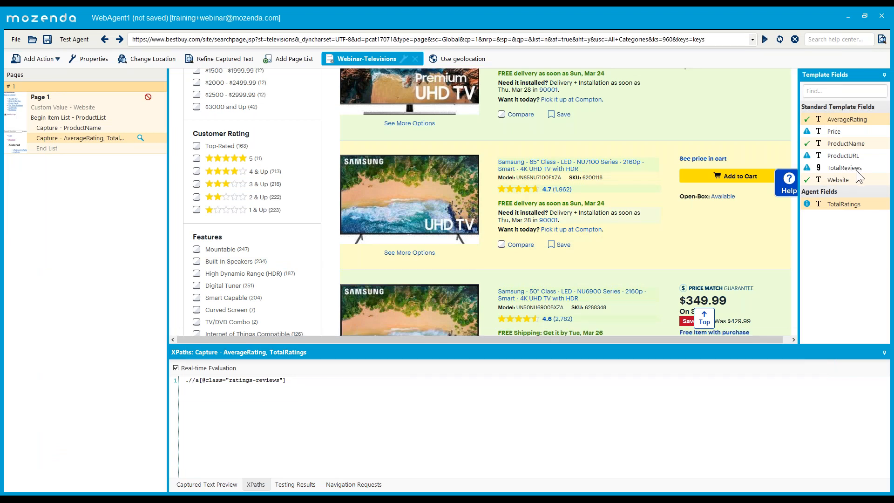
- Rename the TotalRatings field to TotalReviews in the rating capture's definition and save the refinement
right_click(96, 137)
left_click(125, 164)
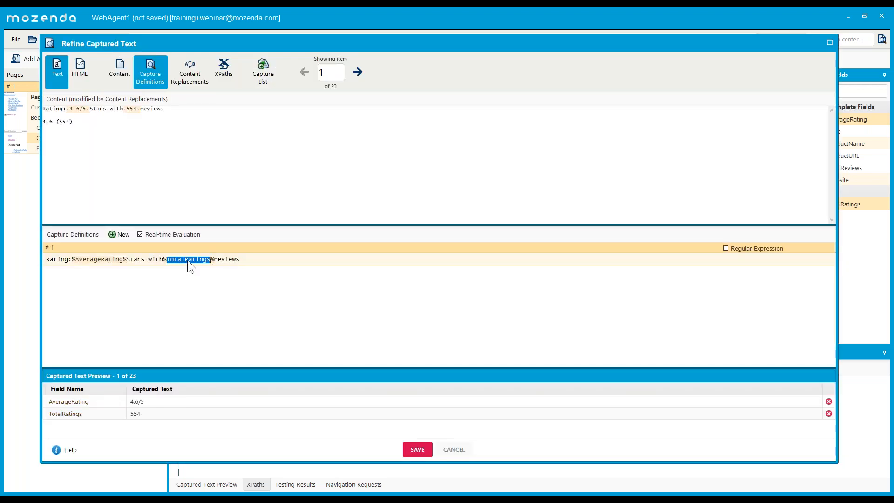
left_click(215, 261)
key("Delete")
key("Delete")
key("Delete")
key("Delete")
key("Delete")
type("ewv")
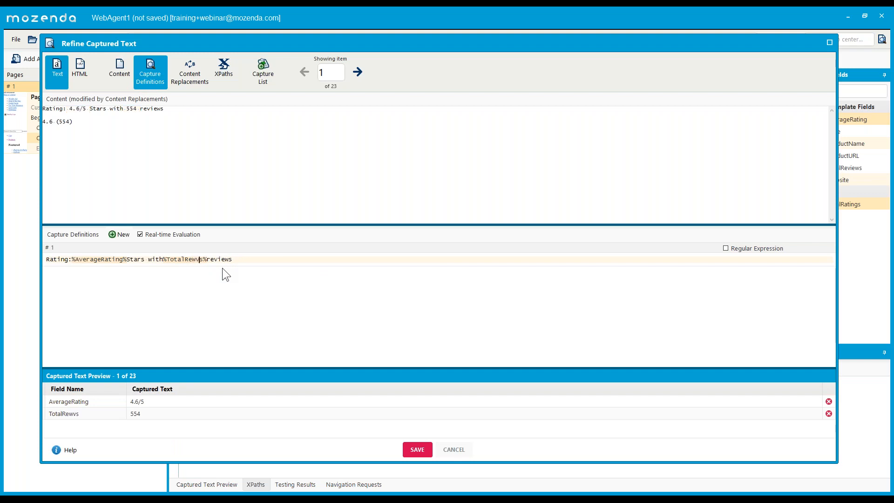
type("i")
key("BackSpace")
key("BackSpace")
key("BackSpace")
type("view")
left_click(417, 449)
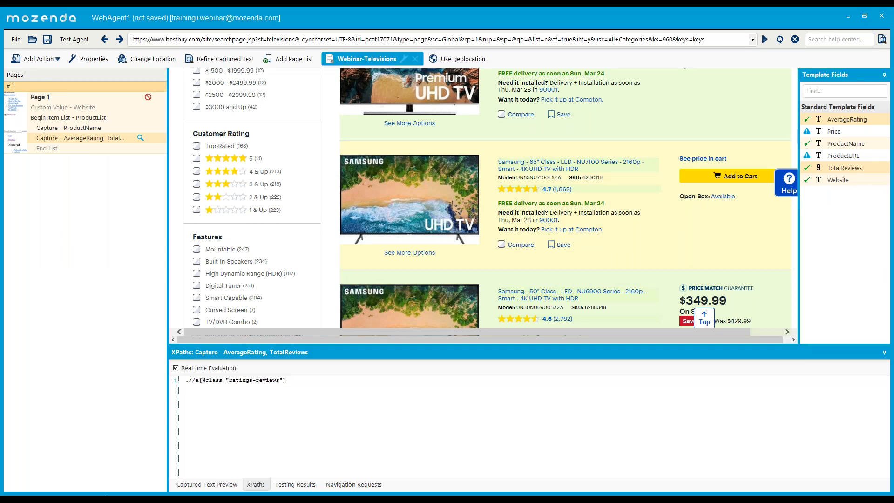
- Switch to the Mozenda web console in Chrome and include the BrandName agent field in the Webinar-Televisions template
left_click(107, 496)
left_click(61, 14)
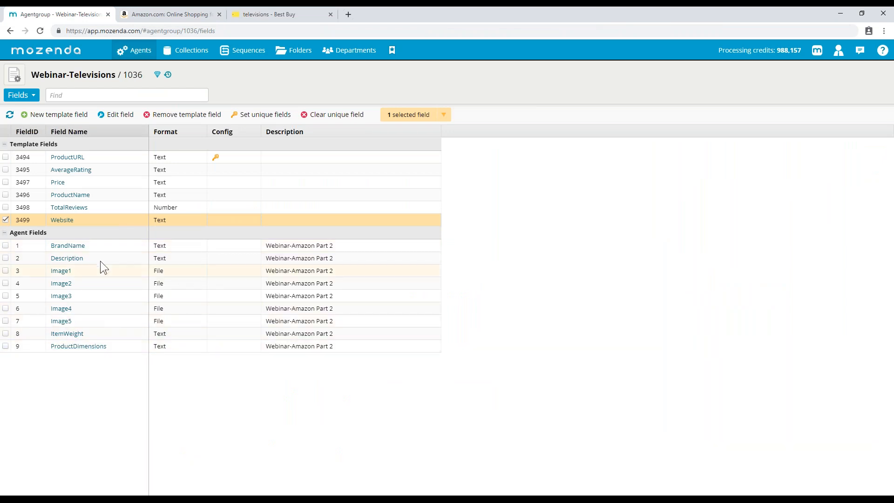
left_click(82, 248)
left_click(421, 277)
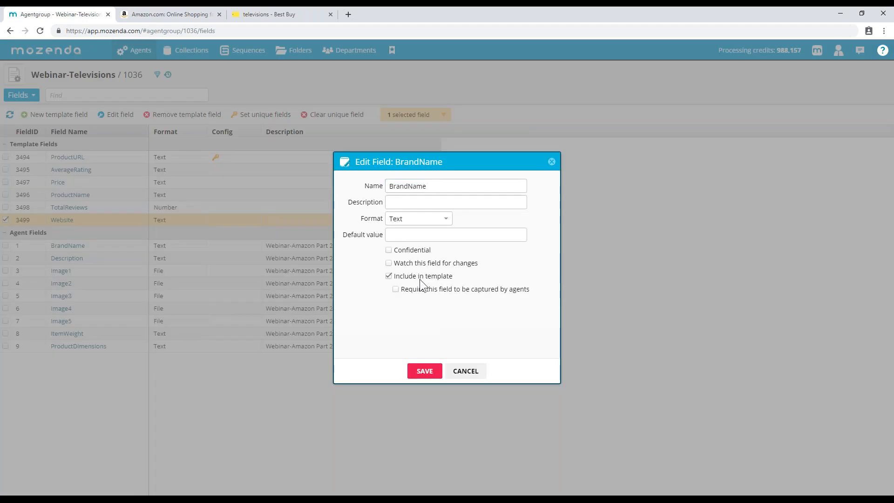
left_click(419, 373)
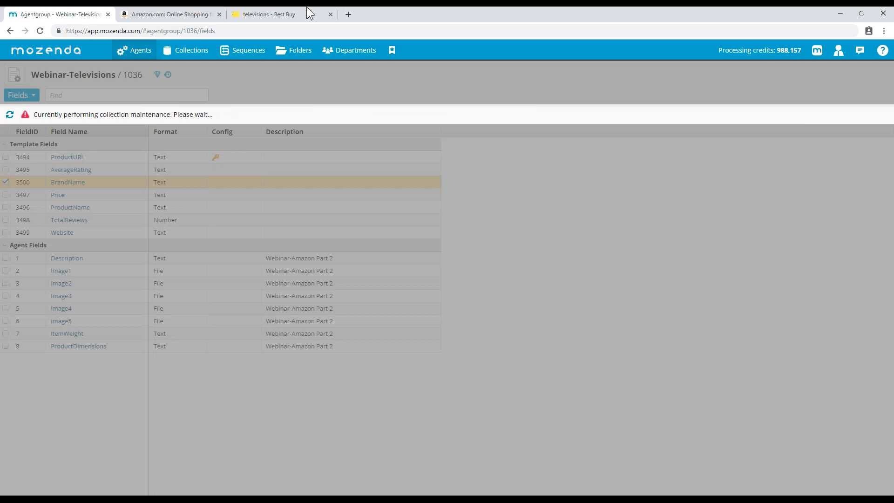
- Inspect the Insignia title link's HTML on the Best Buy page, including its parent h4 class, and compare it with the agent builder's ProductName capture
left_click(294, 14)
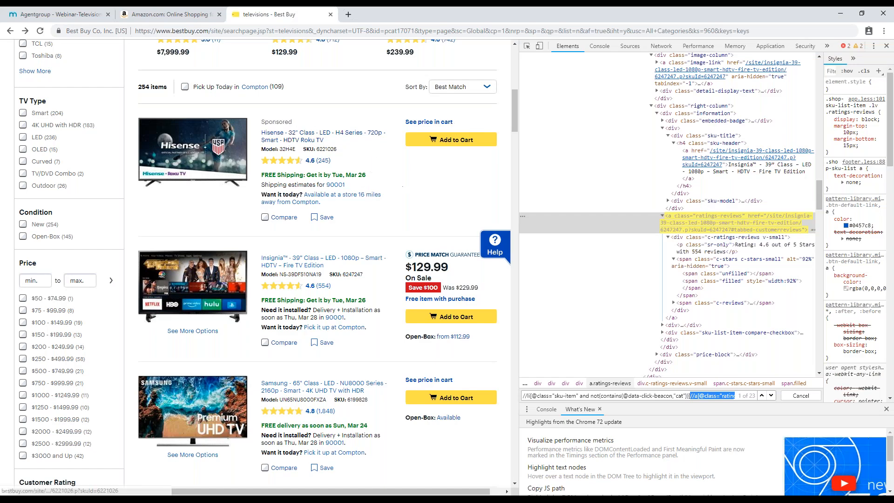
key("alt+Tab")
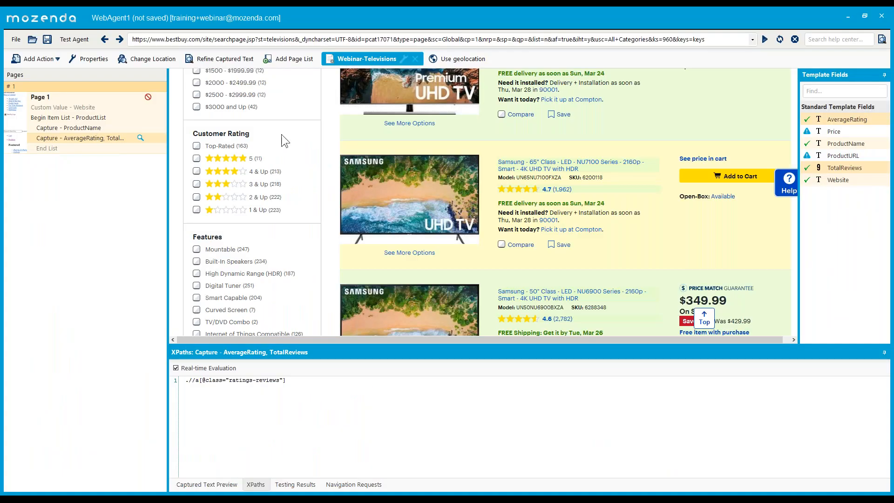
left_click(70, 127)
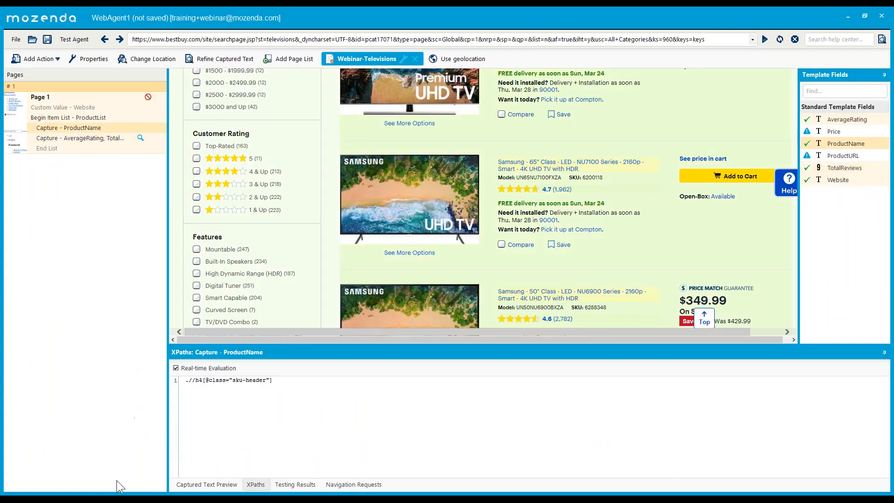
key("alt+Tab")
right_click(302, 259)
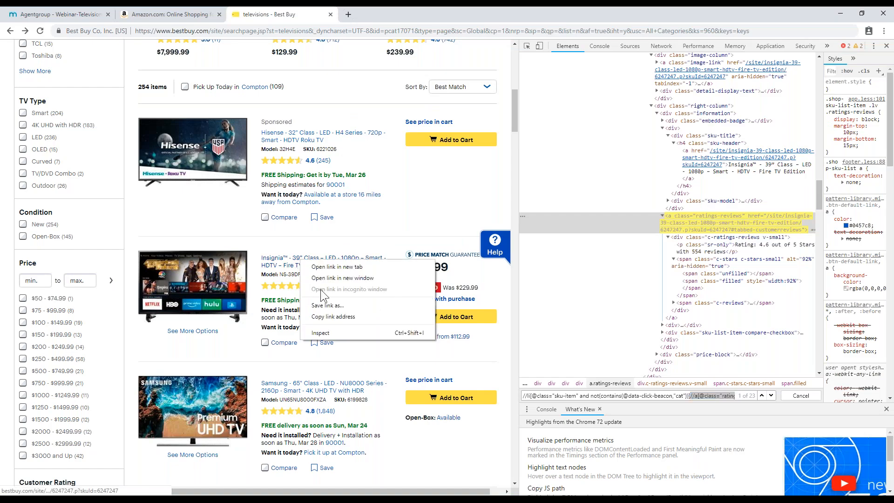
left_click(322, 332)
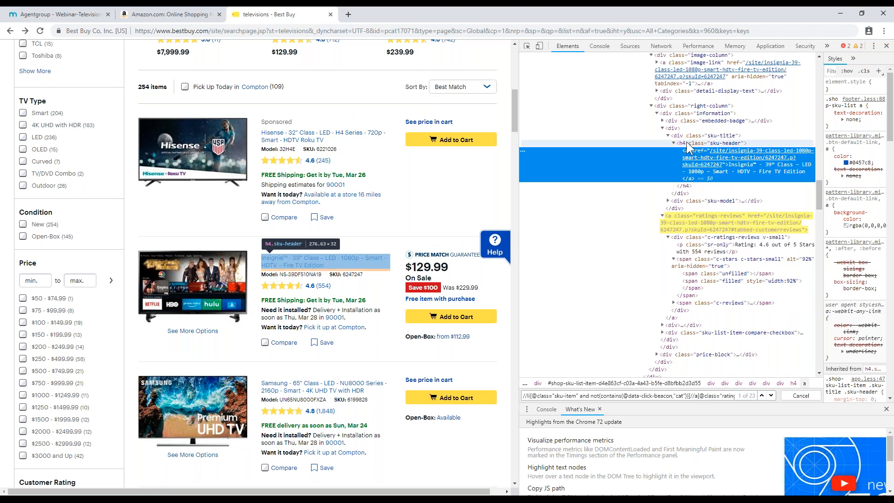
double_click(710, 143)
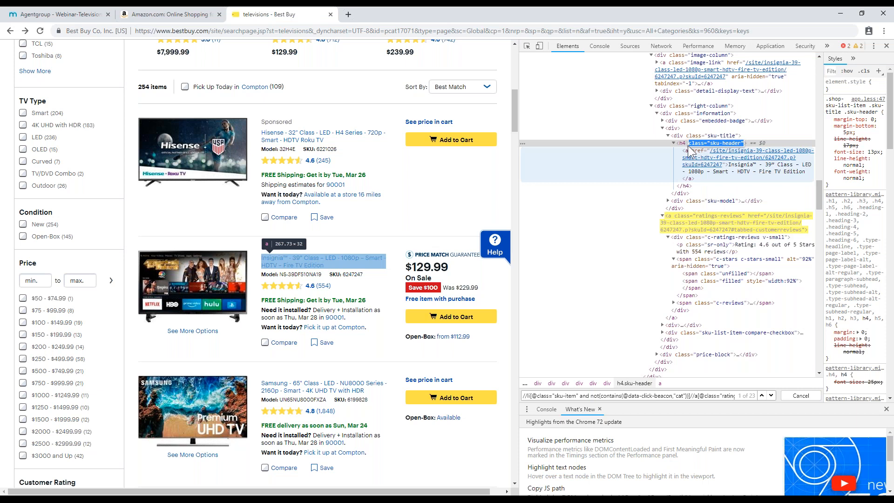
key("alt+Tab")
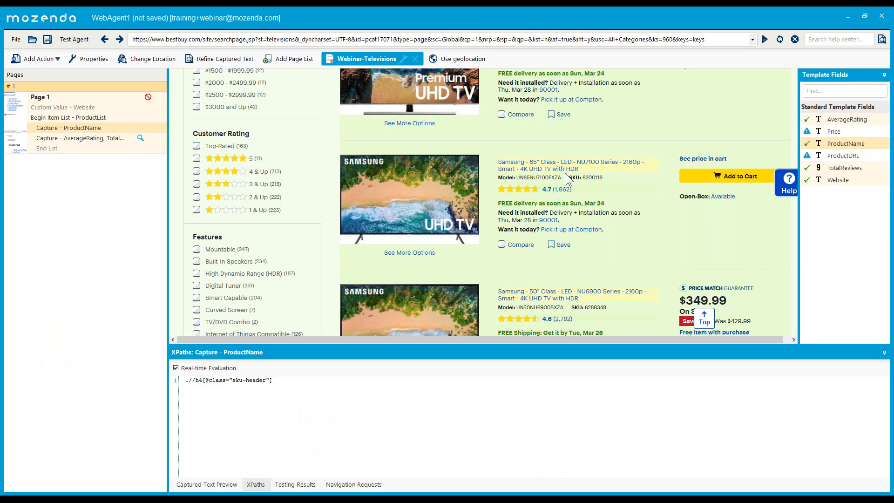
left_click(552, 165)
left_click(577, 293)
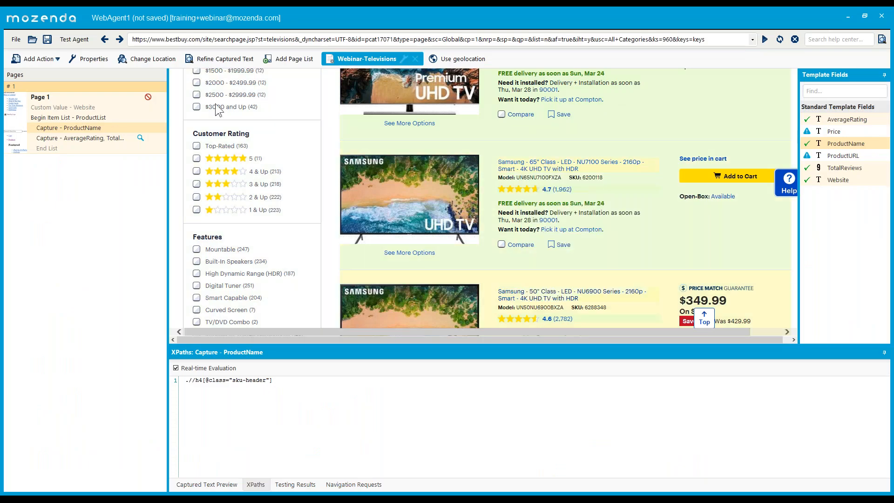
- Duplicate the ProductName capture and place the copy after the AverageRating capture in the ProductList item list
right_click(77, 125)
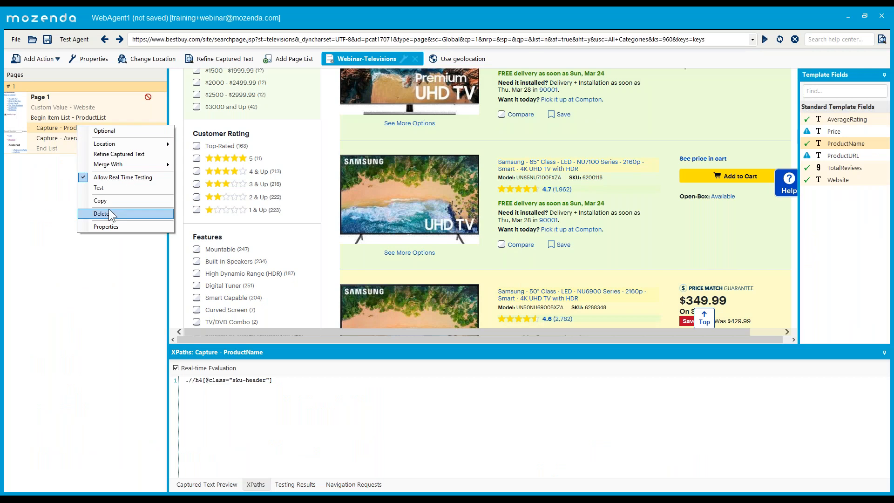
left_click(103, 201)
right_click(81, 138)
left_click(119, 220)
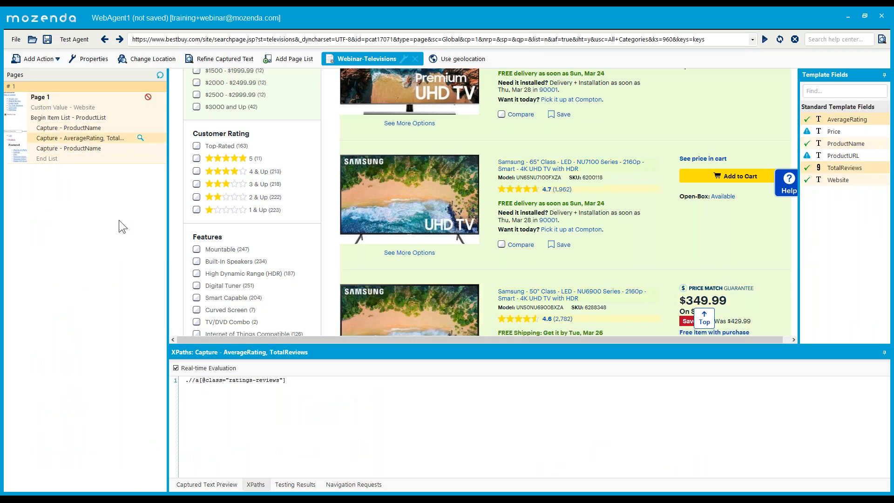
double_click(88, 149)
left_click_drag(87, 101, 76, 101)
key("BackSpace")
key("BackSpace")
type("URL")
left_click(118, 179)
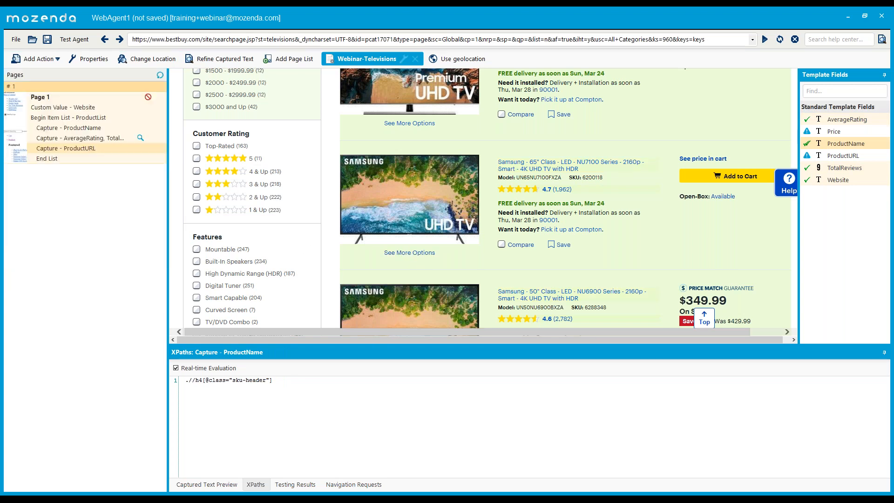
left_click(205, 380)
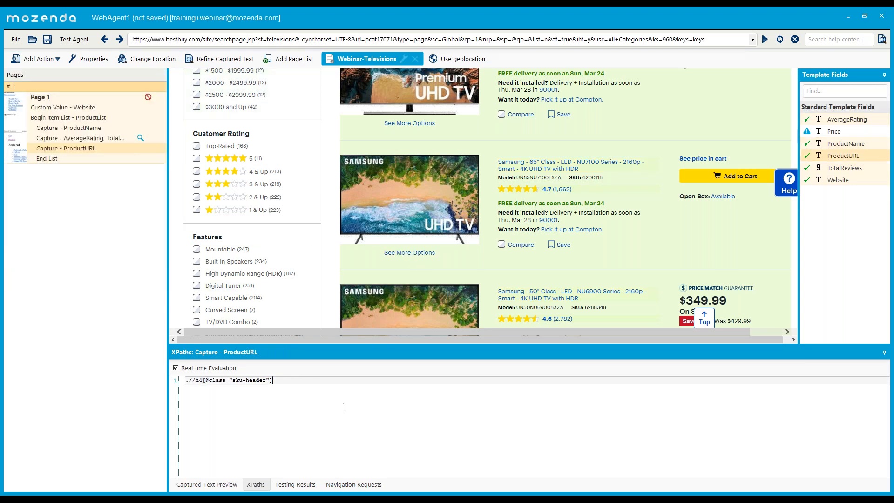
type("/a")
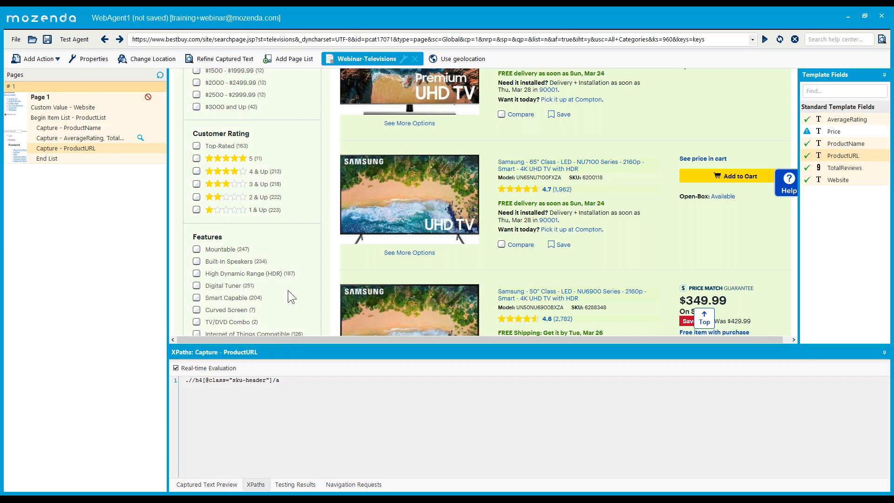
- Refine the ProductURL capture's text in HTML mode with the capture definition href="%ProductURL%"
right_click(71, 151)
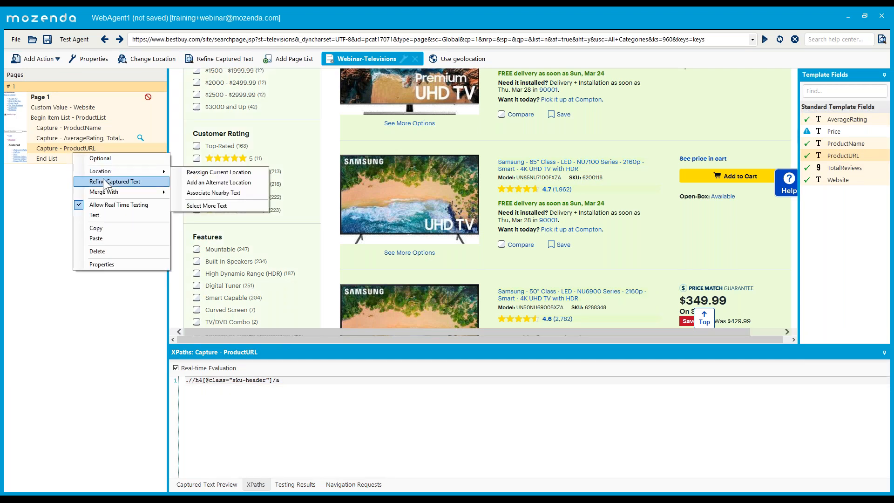
left_click(104, 181)
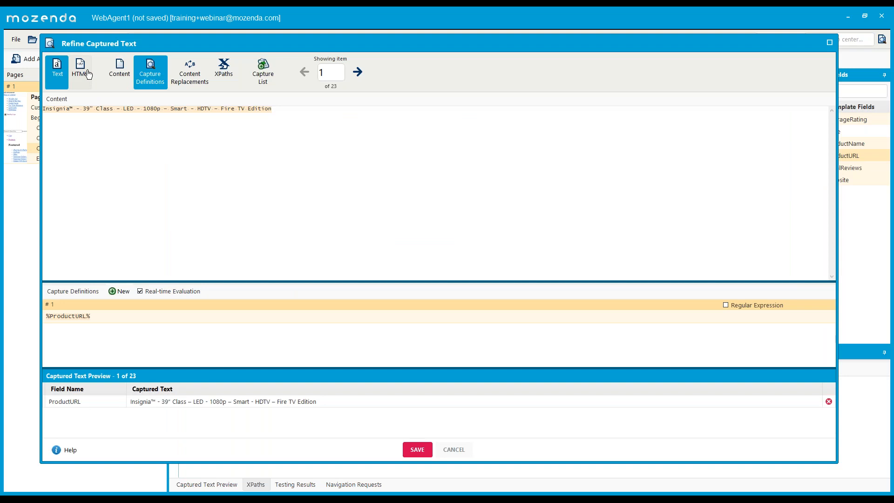
left_click(84, 75)
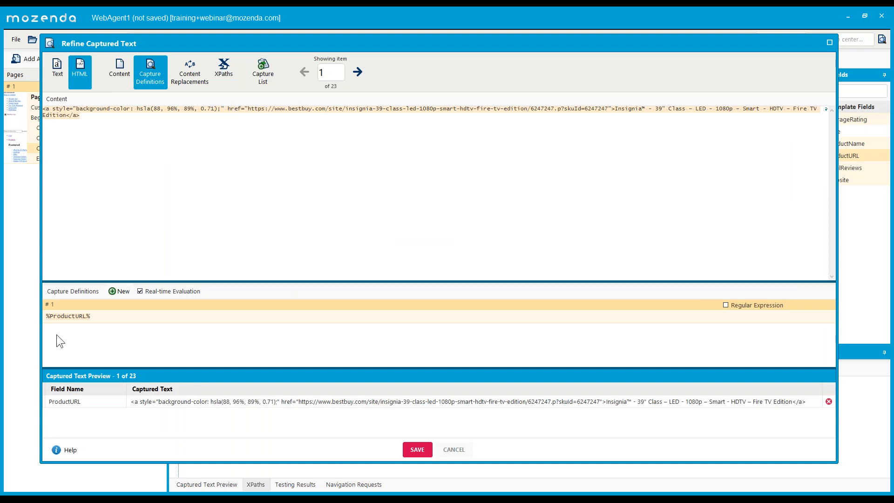
left_click_drag(49, 316, 85, 353)
key("Left")
type("href=\"")
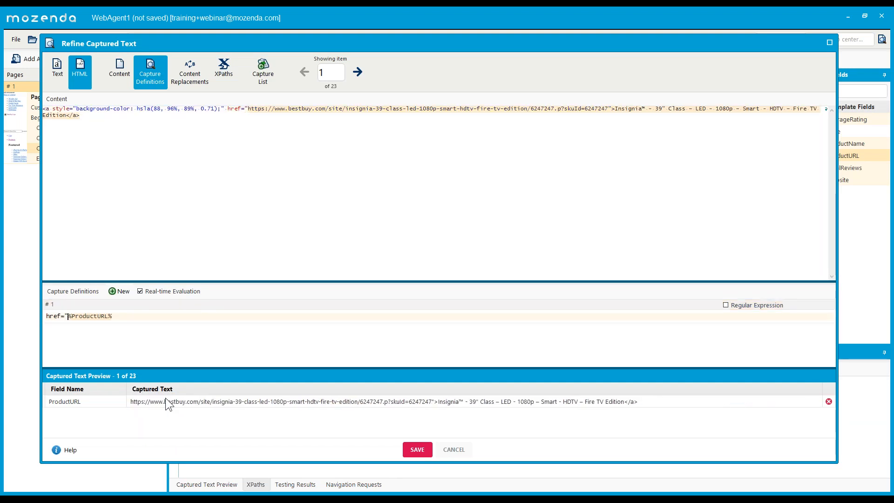
type("\"")
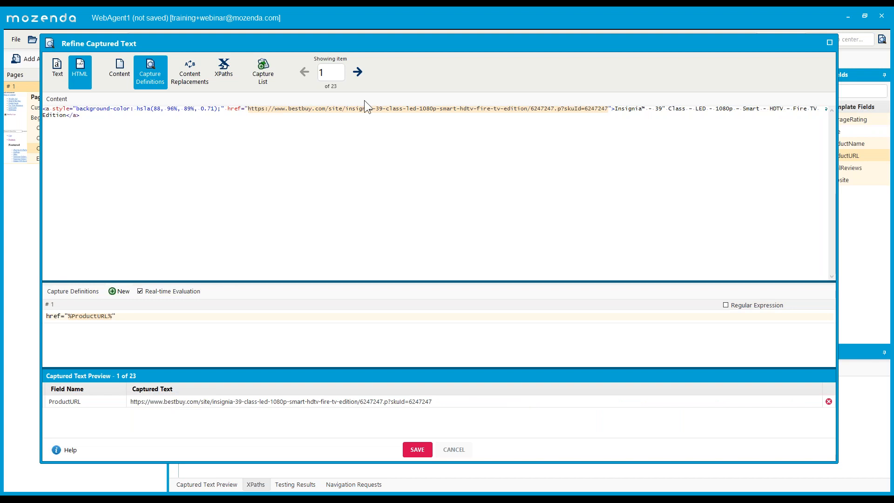
left_click(223, 74)
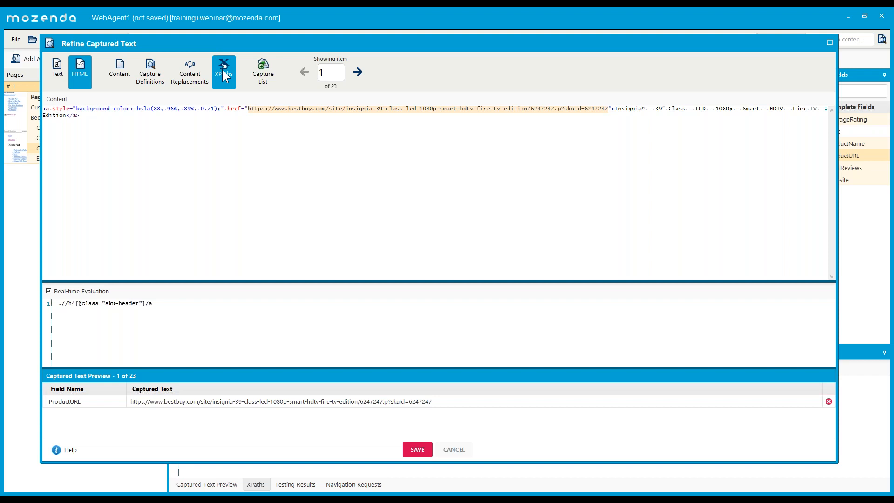
left_click(169, 317)
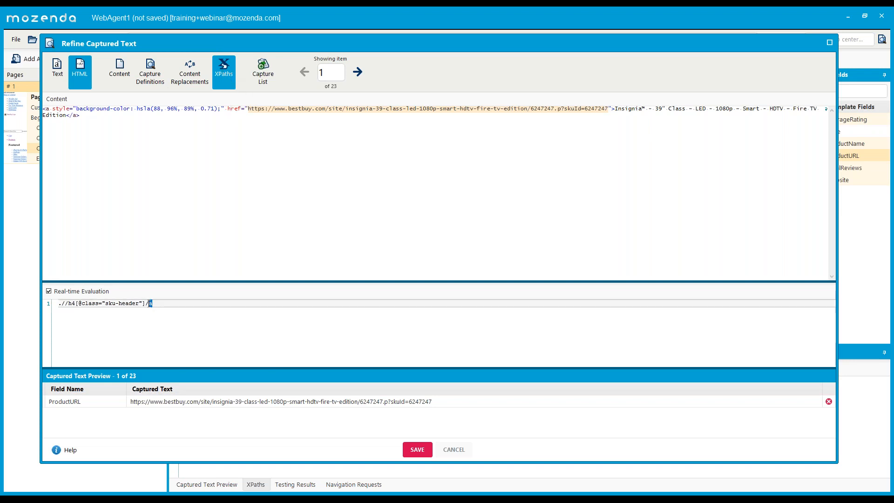
key("BackSpace")
key("BackSpace")
left_click(150, 74)
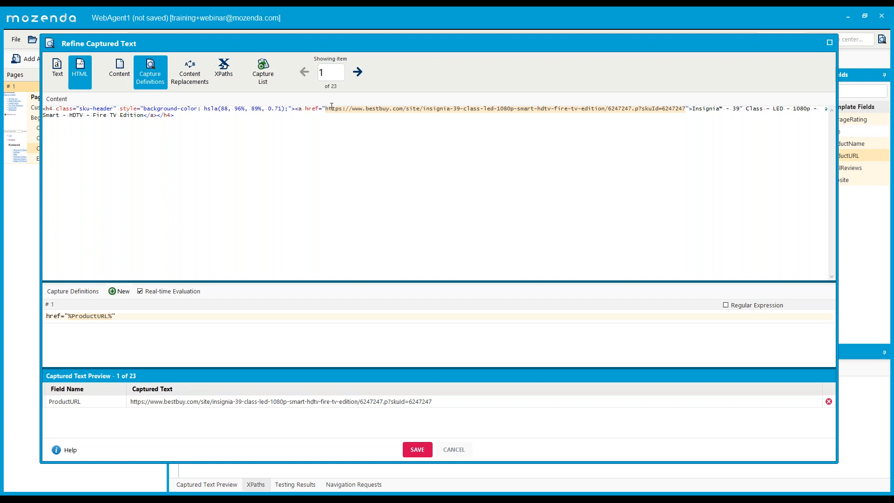
left_click(225, 72)
left_click(154, 309)
type("/")
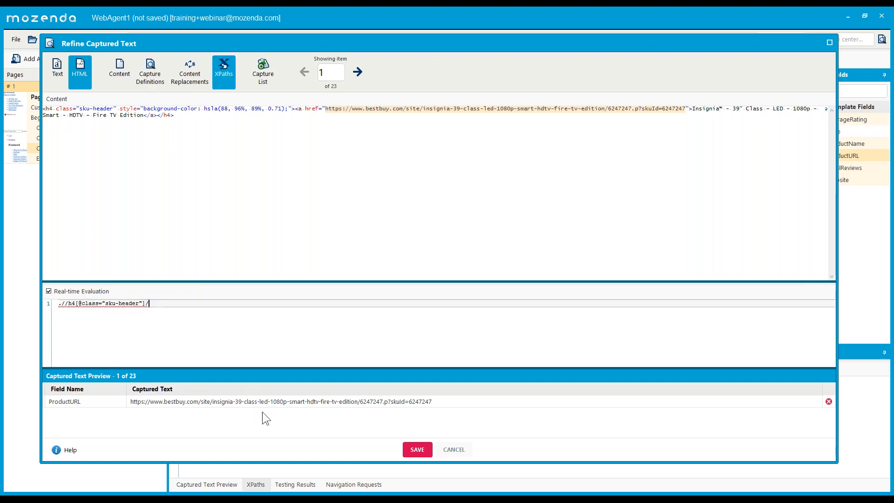
type("a")
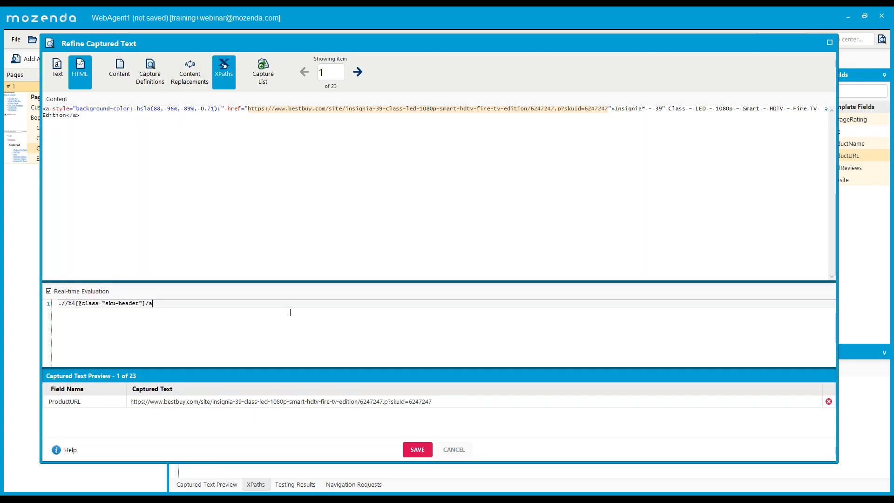
left_click(418, 452)
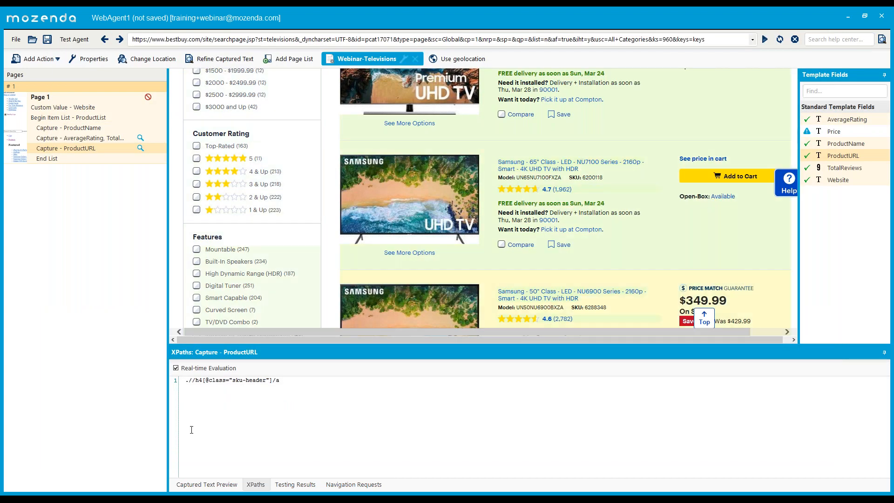
- Switch to the Mozenda web console in Chrome and include the Description agent field in the Webinar-Televisions template
left_click(152, 498)
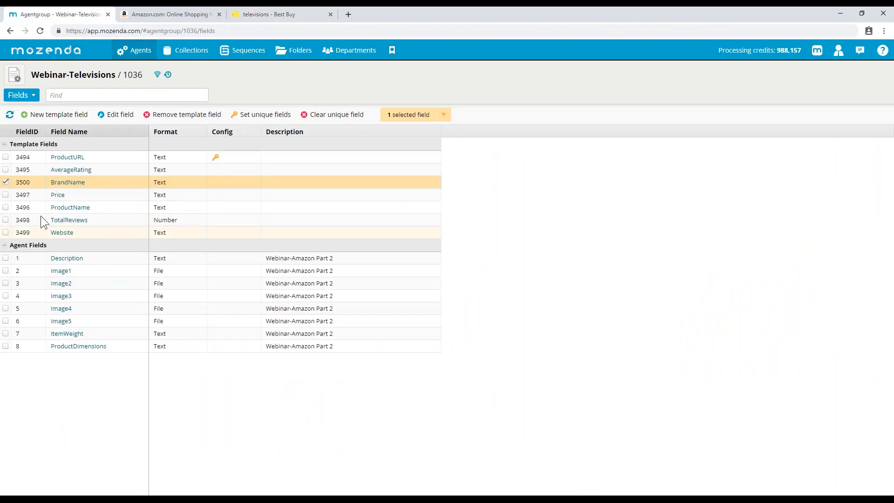
left_click(5, 182)
left_click(58, 258)
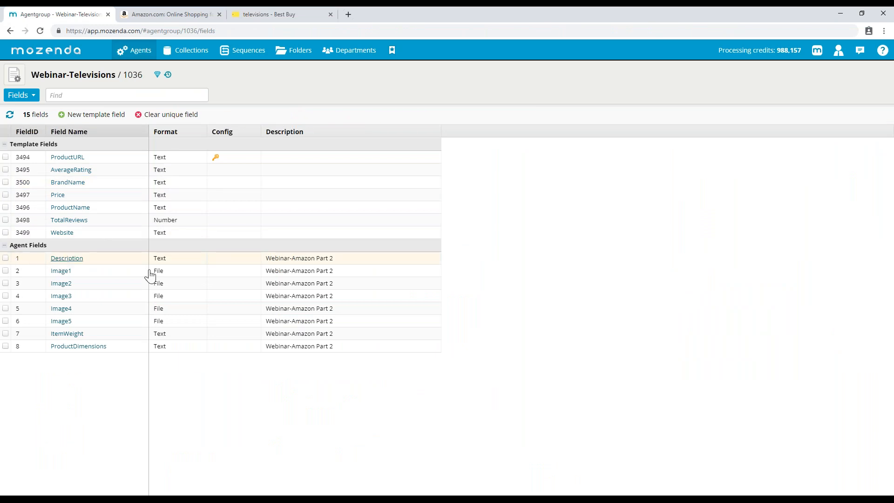
left_click(423, 275)
left_click(425, 371)
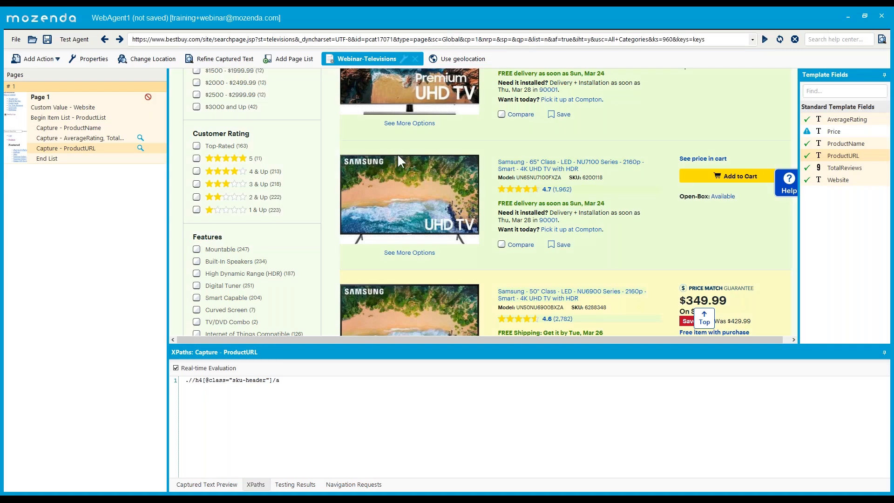
- In the agent builder, capture the Insignia 39" TV's sale price as text into the Price template field
scroll(400, 158, "up", 5)
scroll(489, 124, "up", 5)
scroll(459, 150, "down", 2)
scroll(469, 149, "up", 1)
scroll(469, 149, "down", 3)
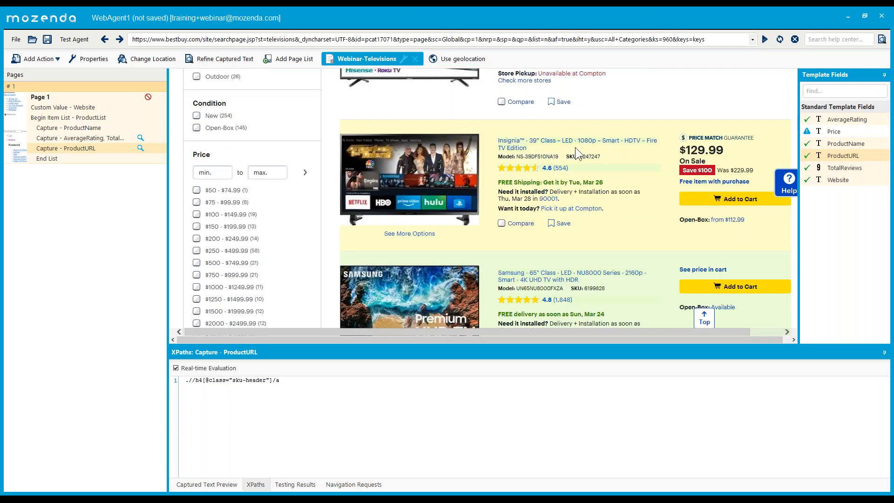
left_click(701, 150)
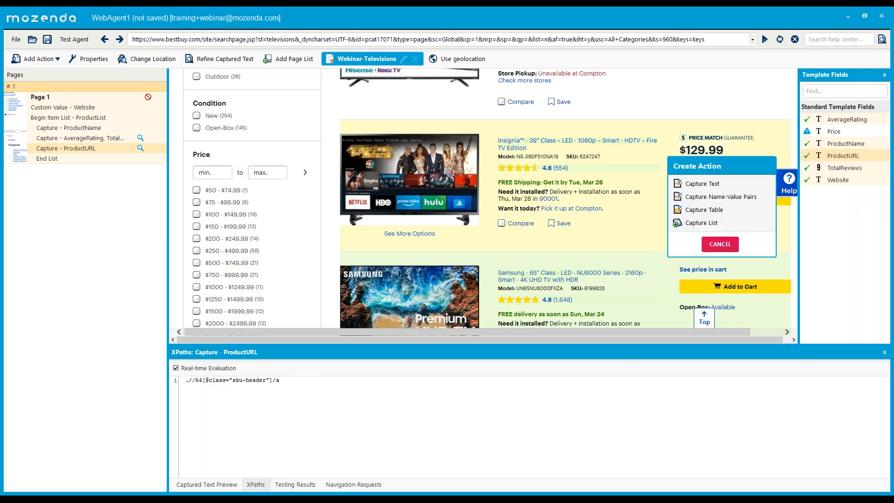
left_click(708, 186)
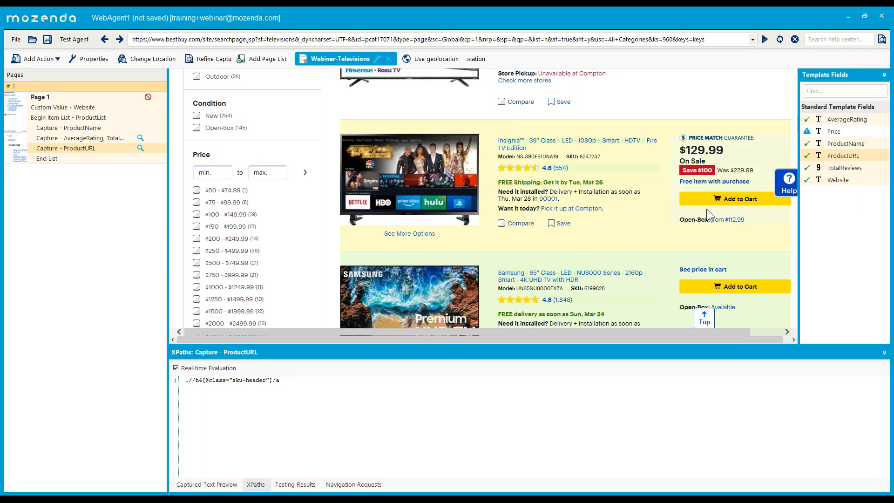
left_click(673, 222)
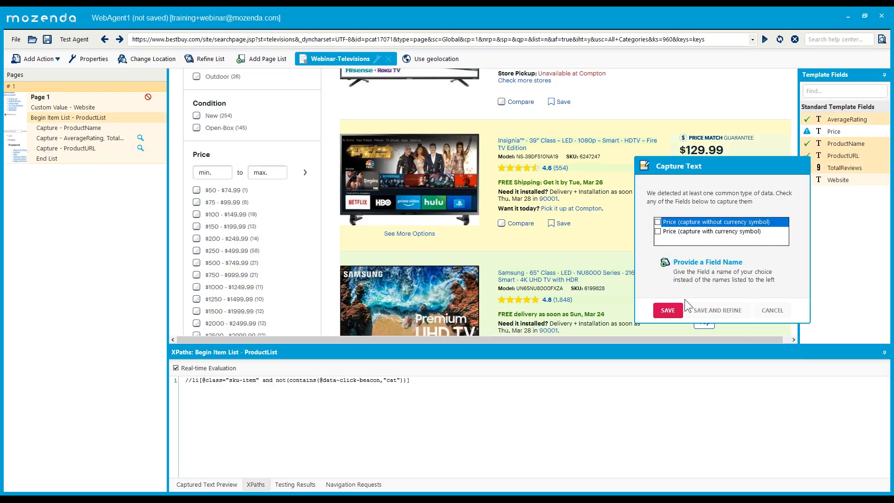
left_click(712, 280)
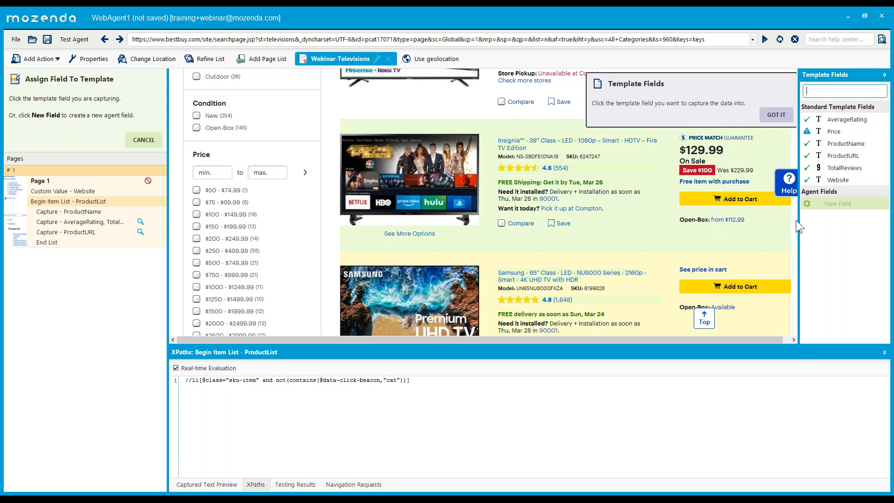
left_click(833, 131)
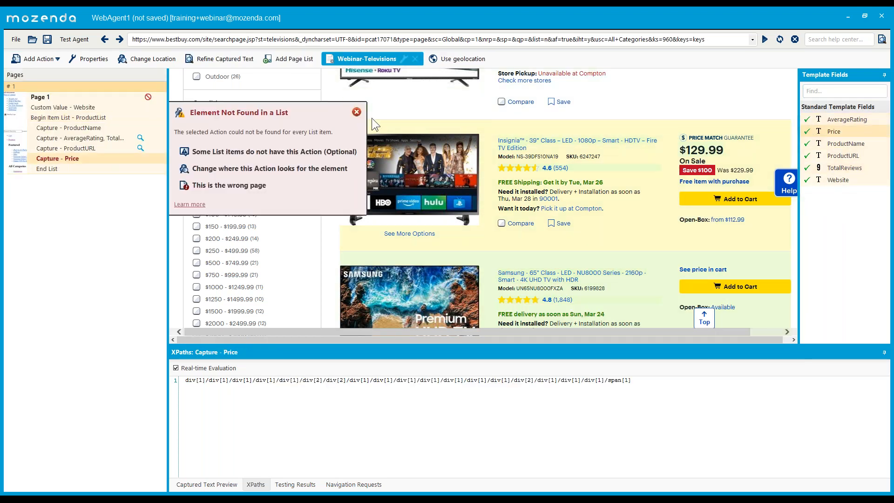
left_click(357, 112)
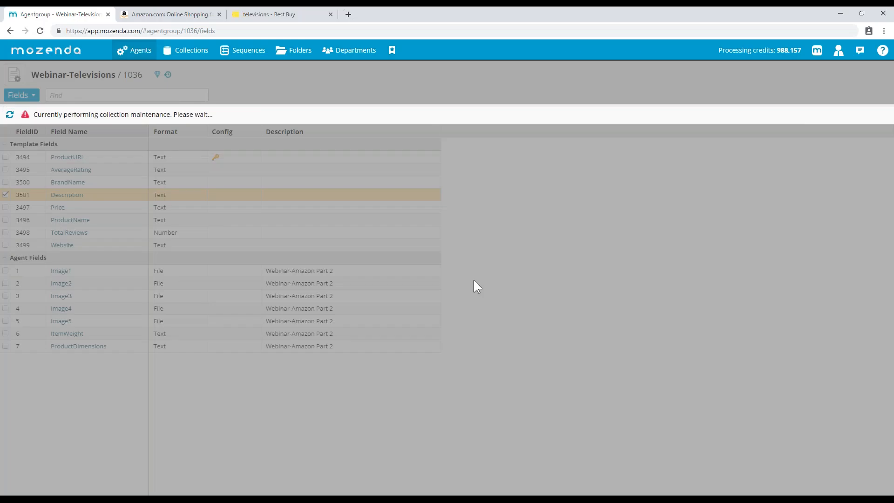
- Inspect the Insignia TV's price on the Best Buy page in Chrome and copy the parent div's class attribute
left_click(275, 14)
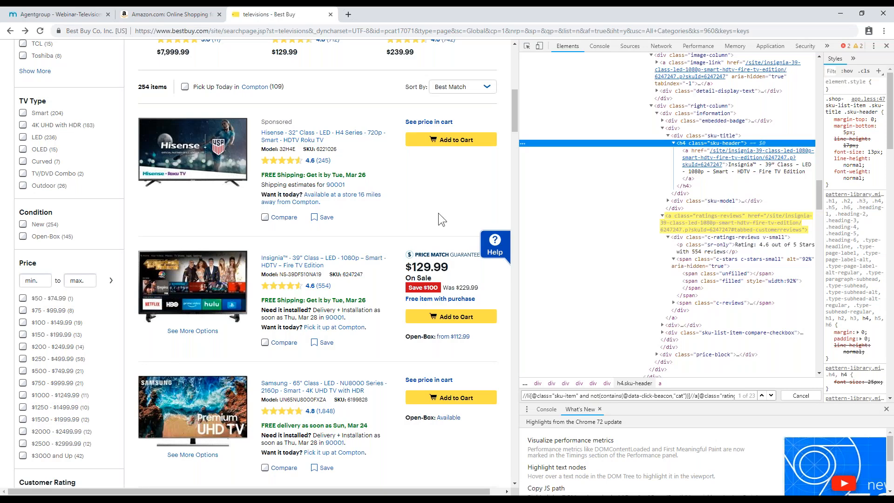
right_click(425, 266)
left_click(450, 359)
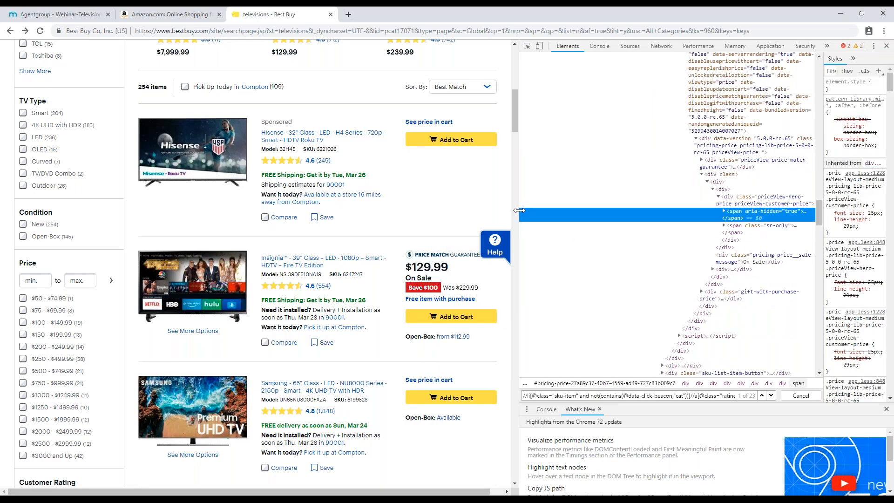
left_click_drag(478, 206, 466, 206)
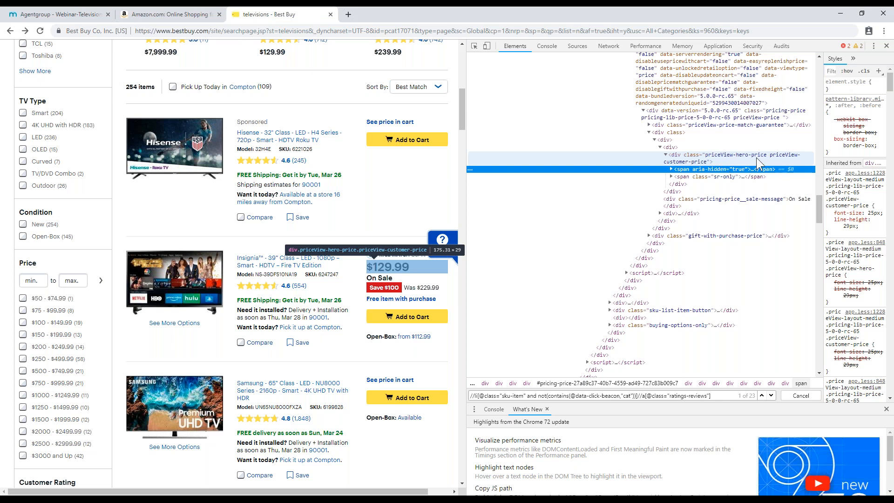
left_click(732, 159)
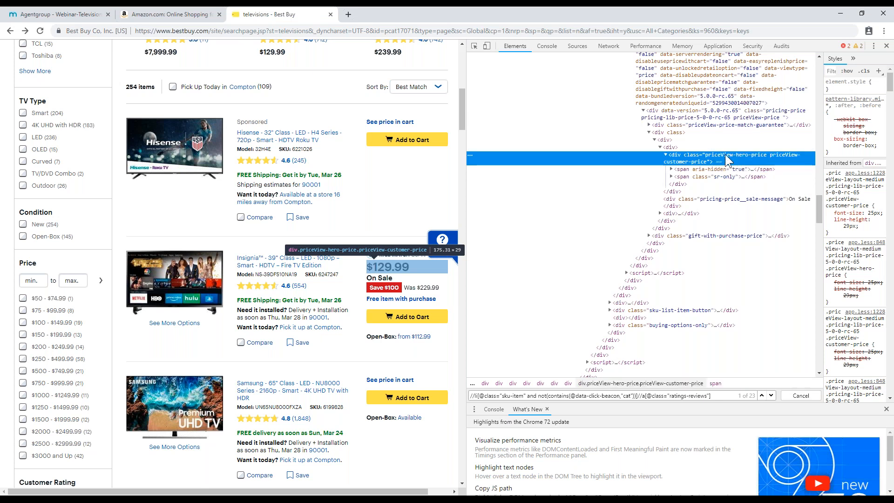
double_click(725, 154)
key("ctrl+c")
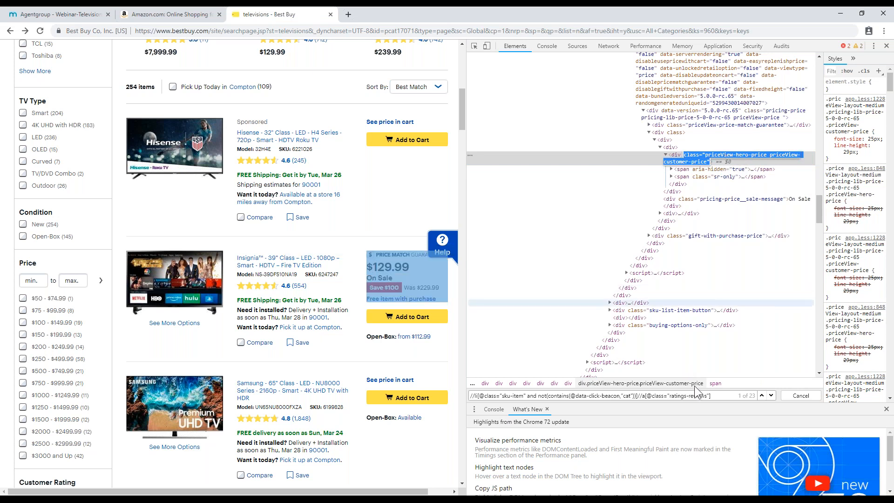
left_click_drag(712, 395, 641, 395)
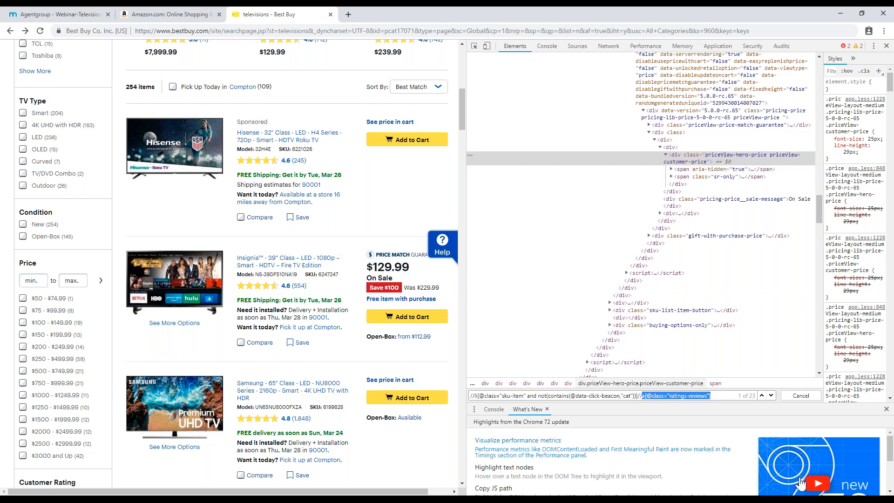
type("div[@")
key("ctrl+v")
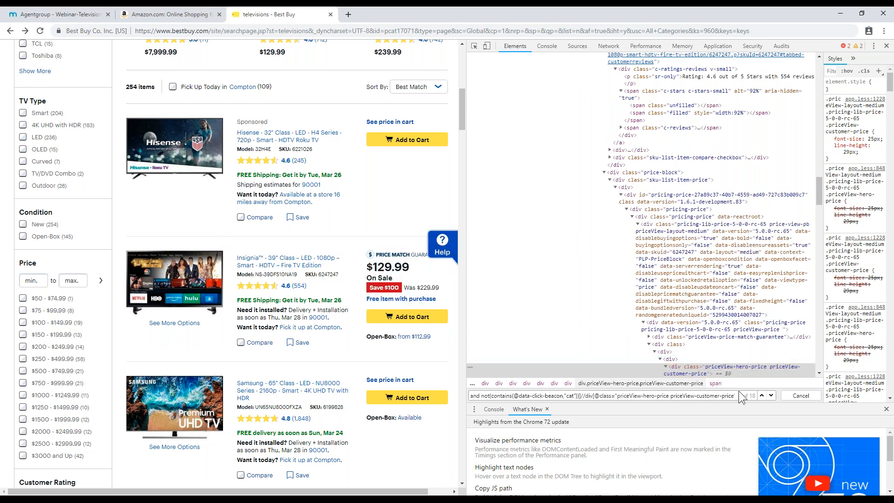
key("Return")
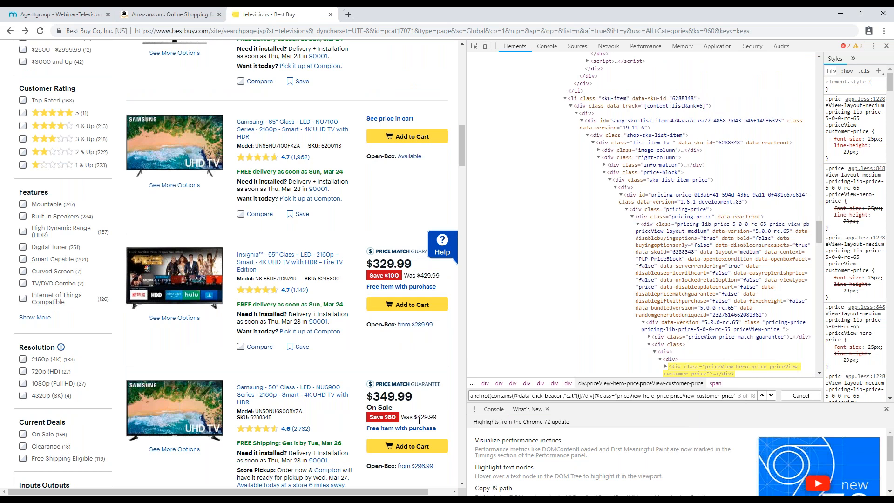
key("Return")
key("Return")
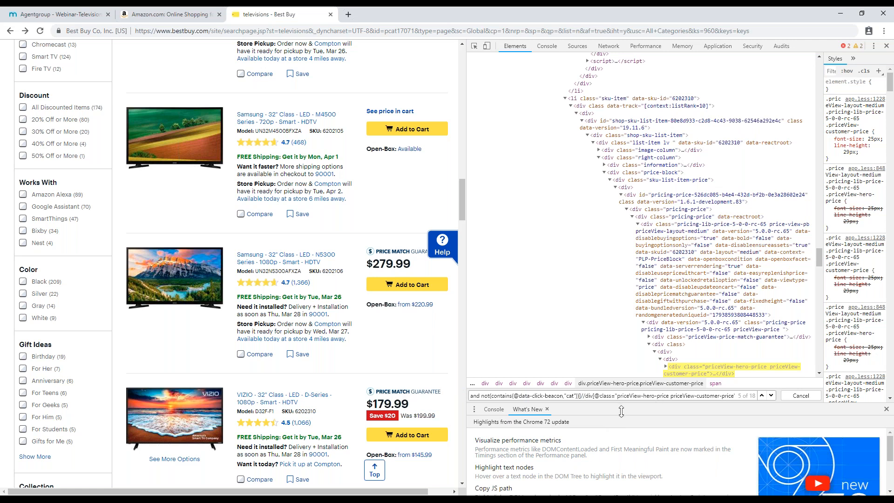
key("shift+End")
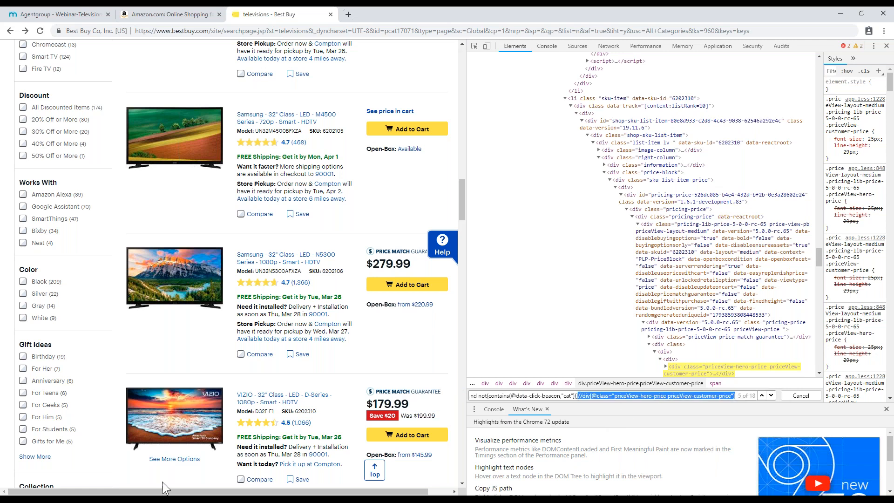
key("ctrl+c")
key("alt+Tab")
key("ctrl+a")
key("ctrl+v")
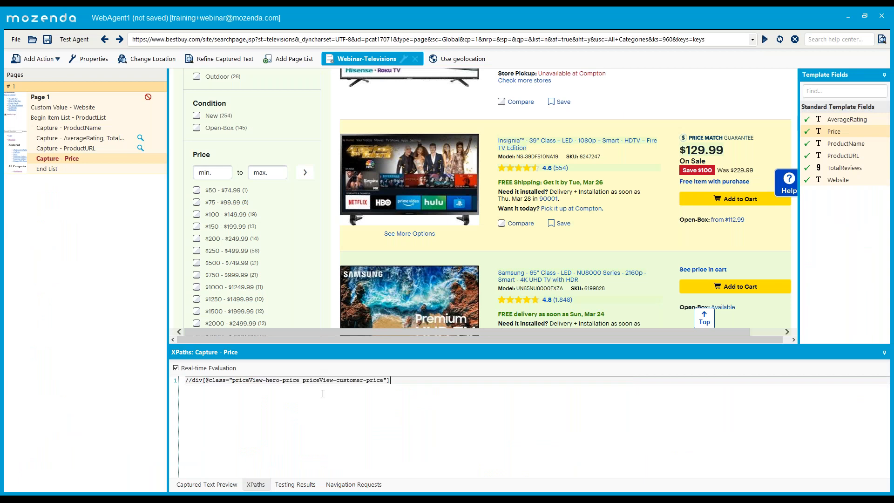
key("Home")
type(".")
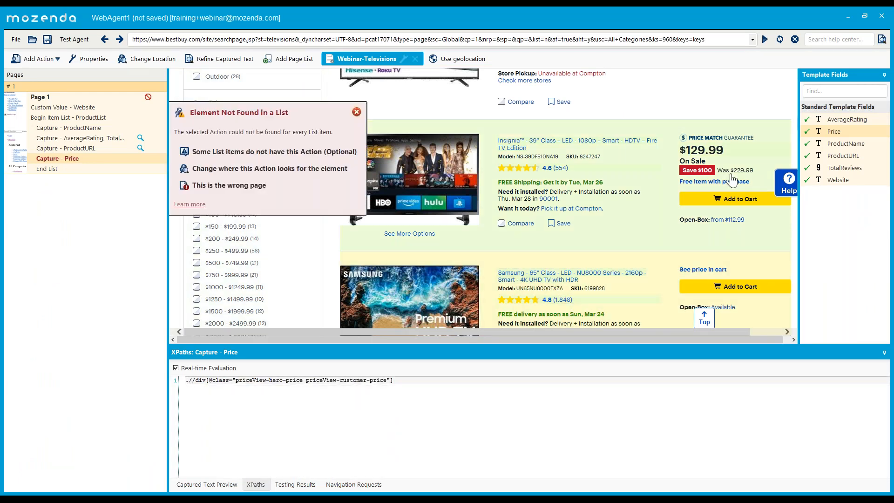
- In Chrome, inspect the Samsung 32" M4500 TV's "See price in cart" text and copy its parent div's class attribute
key("alt+Tab")
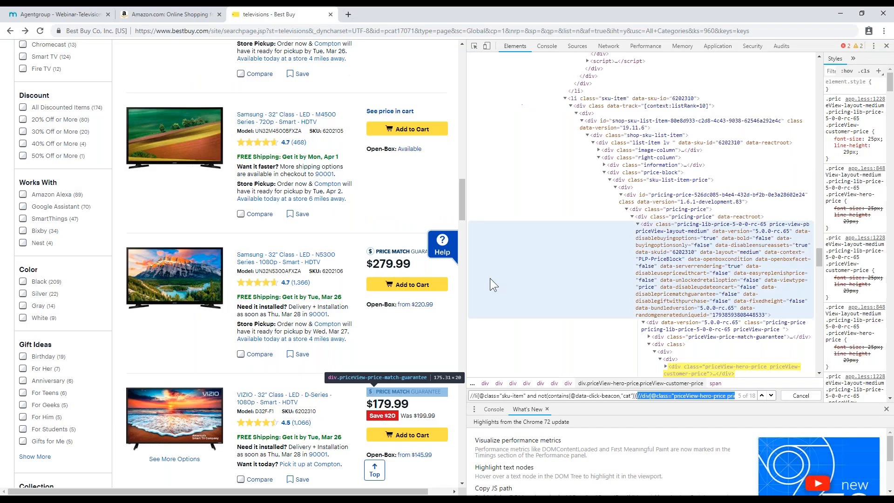
right_click(398, 116)
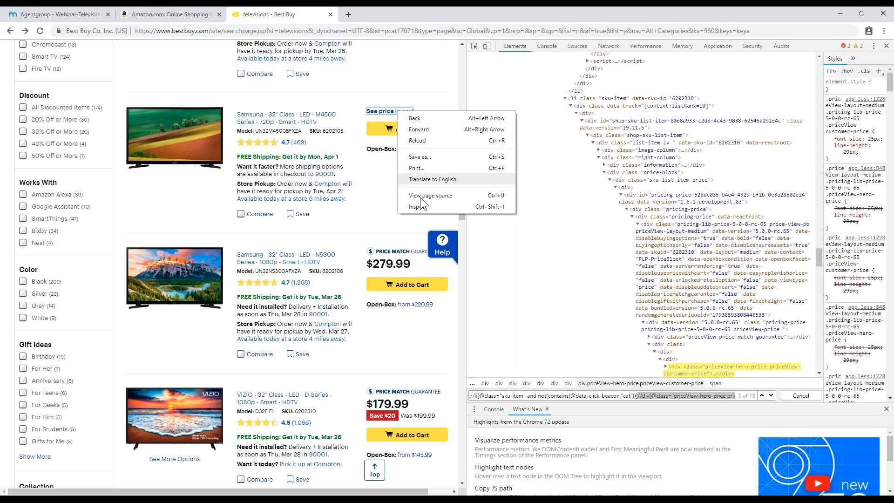
left_click(422, 206)
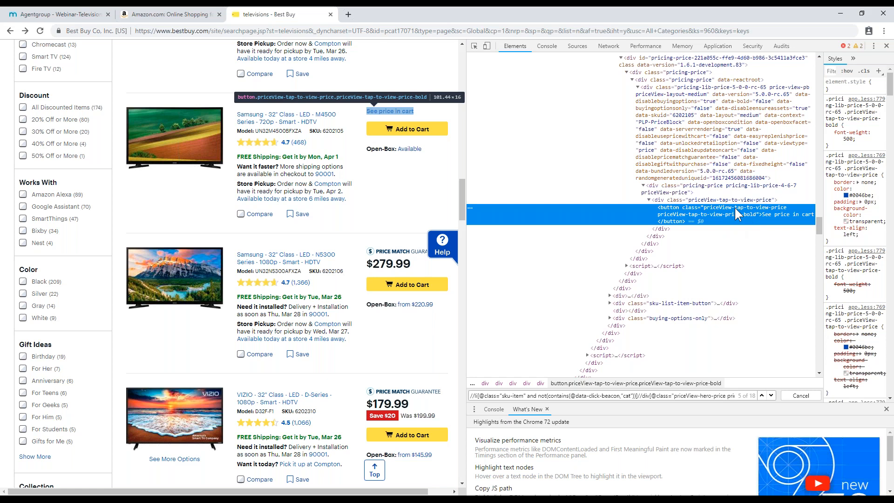
double_click(735, 210)
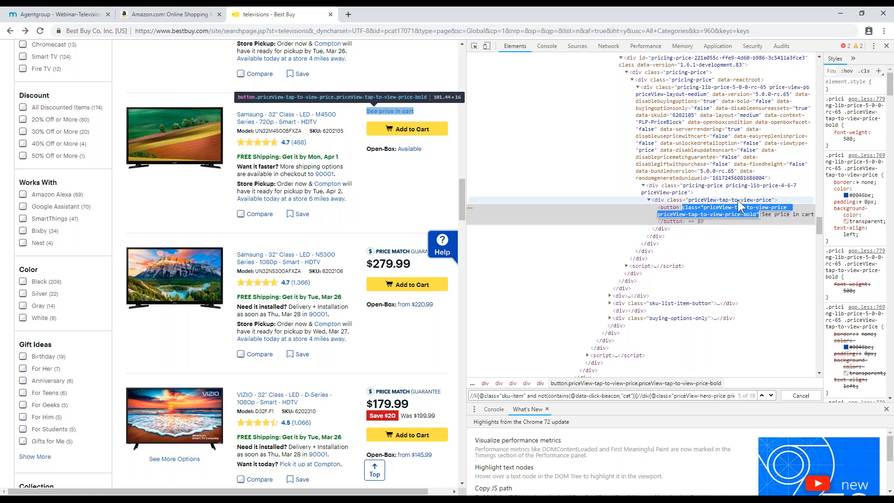
left_click(735, 199)
double_click(730, 199)
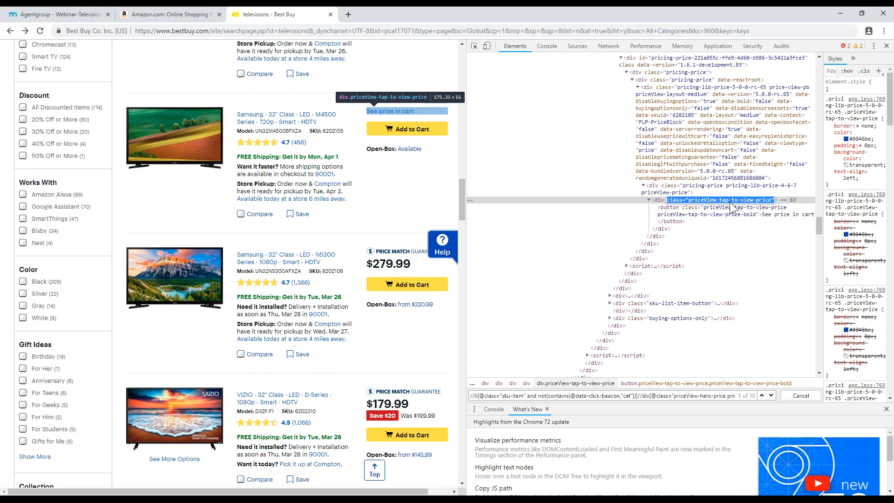
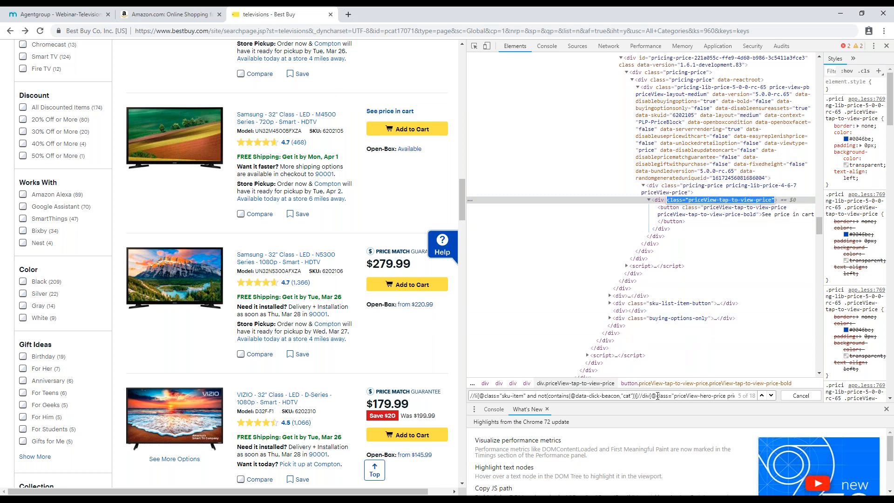
left_click_drag(680, 395, 734, 395)
type("class=\"priceView-tap-to-view-price\"")
key("Return")
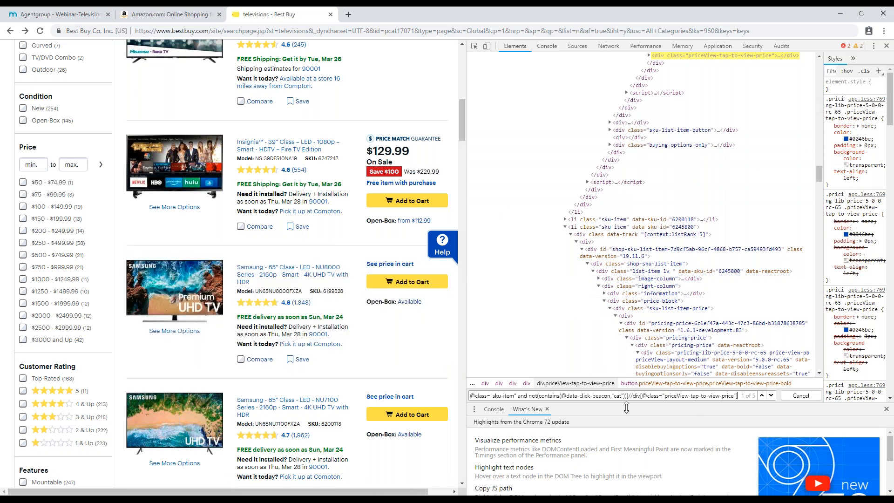
left_click_drag(627, 395, 777, 396)
key("ctrl+c")
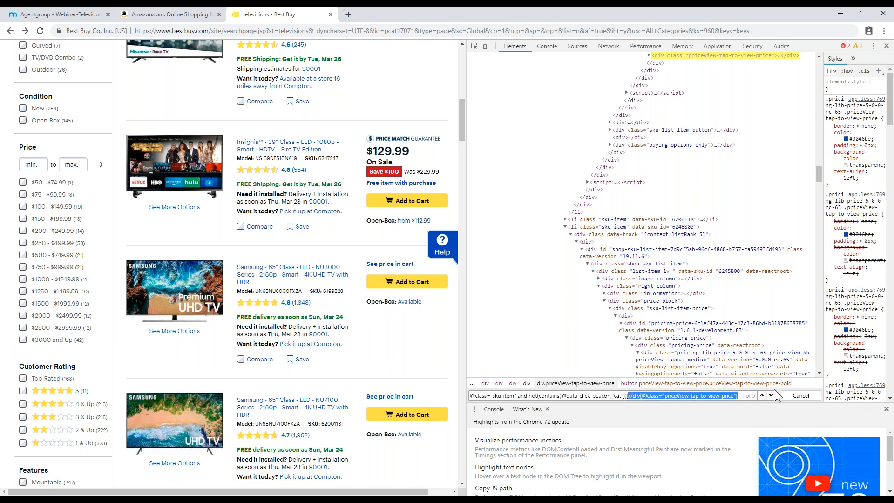
key("alt+Tab")
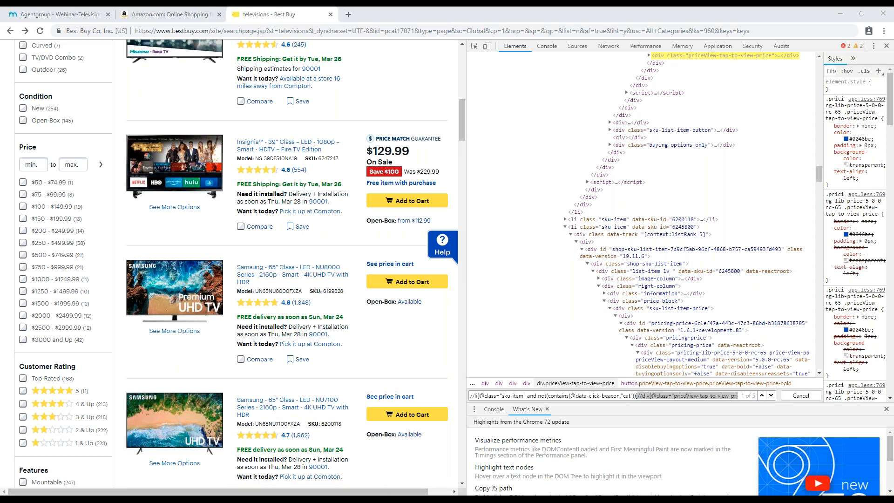
key("Return")
type(".")
key("ctrl+v")
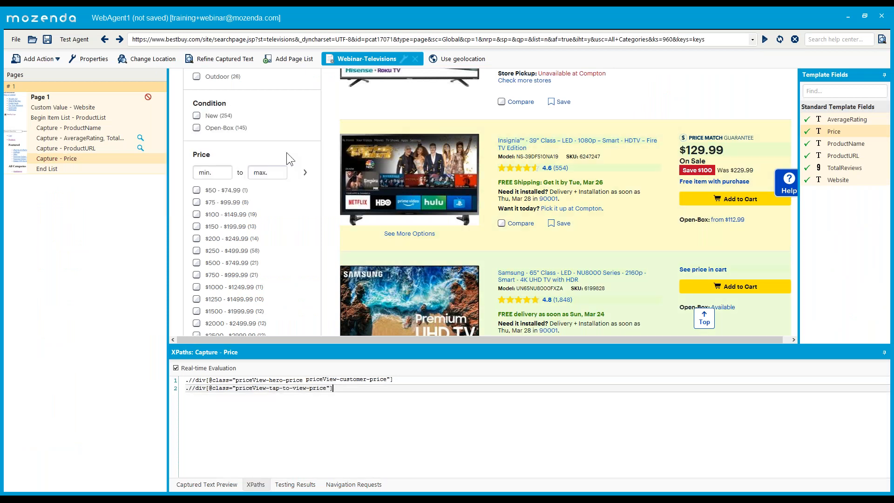
left_click(235, 487)
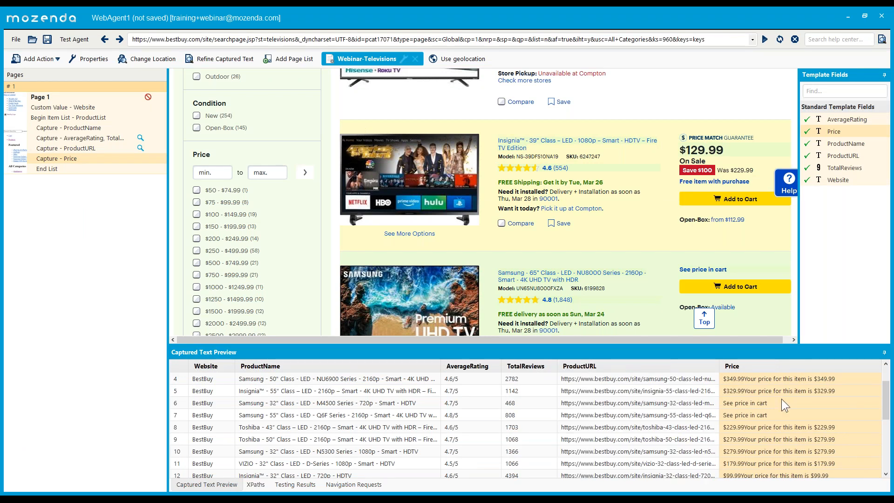
scroll(755, 392, "down", 3)
scroll(764, 408, "up", 4)
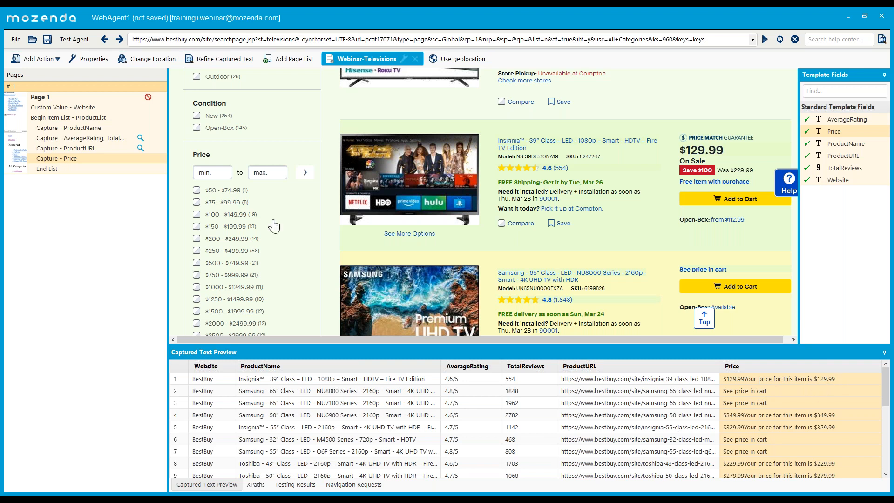
- Refine the Price capture's text with the capture definition $%Price%Your
right_click(88, 160)
left_click(125, 189)
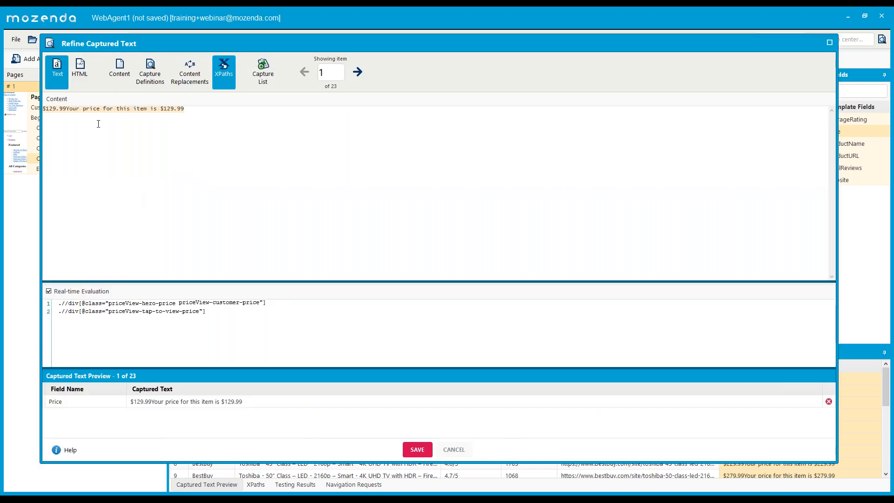
left_click(151, 80)
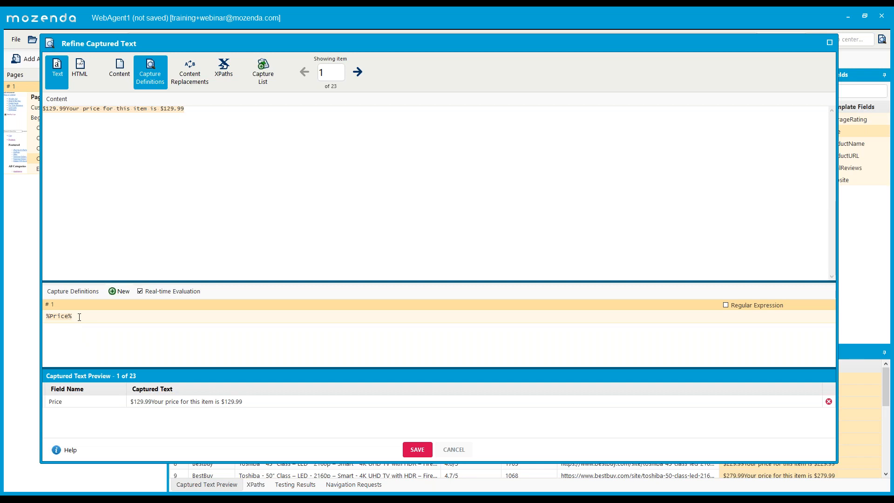
type("$")
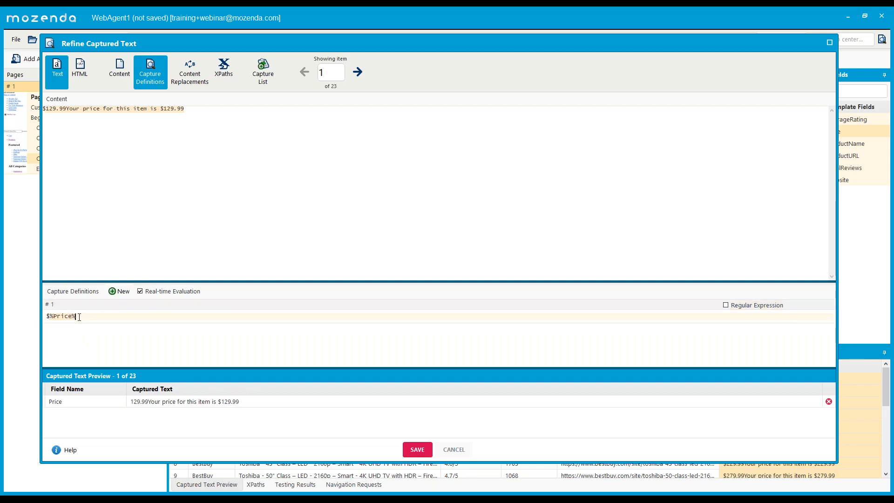
type("Your")
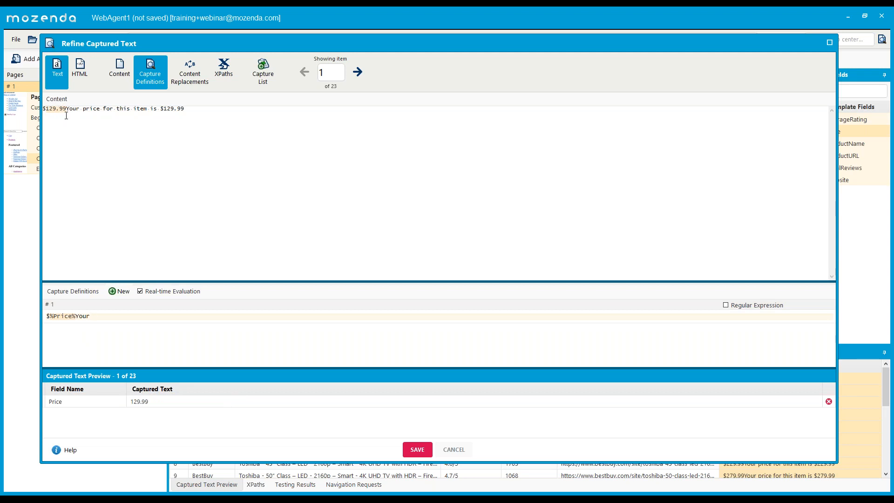
- Go to item 2, add a second standard capture definition, %Price%, for items without a dollar price, and save the refinement
left_click(357, 74)
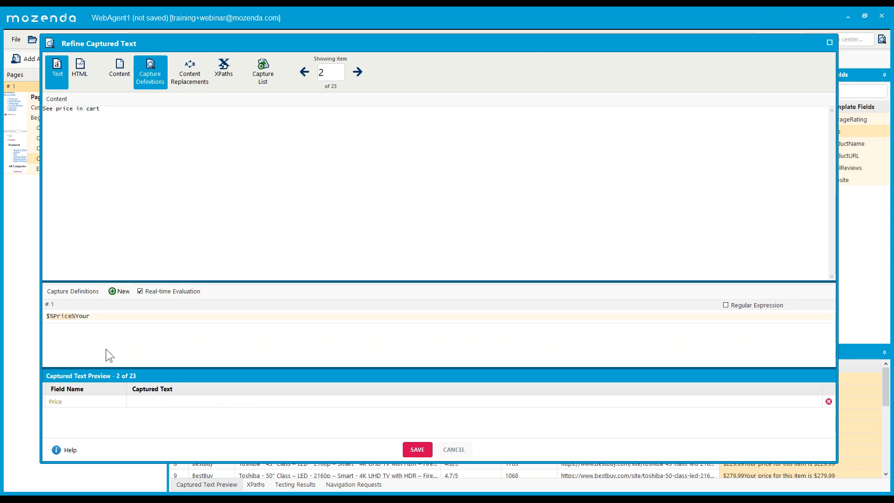
left_click(116, 293)
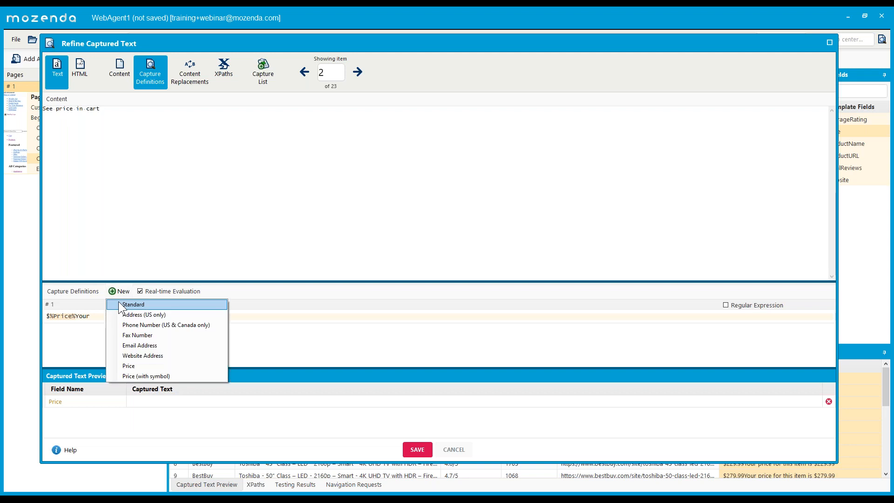
left_click(122, 305)
left_click(87, 342)
left_click(92, 317)
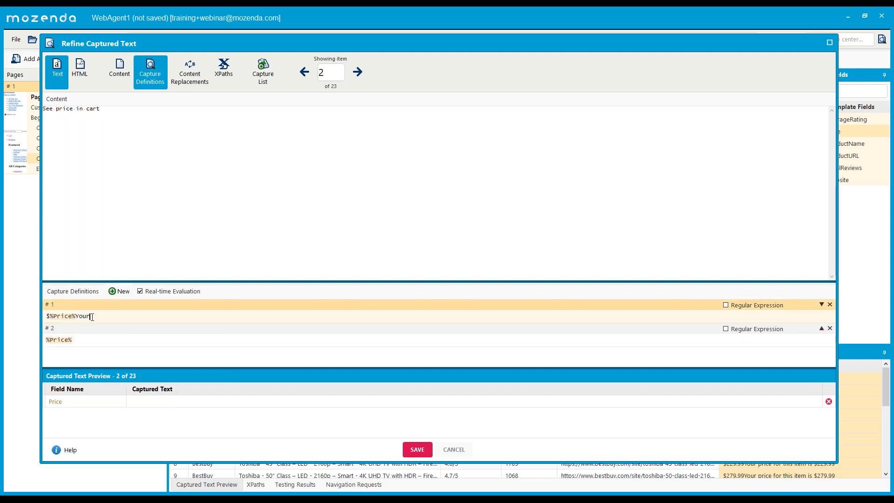
left_click_drag(51, 318, 46, 316)
double_click(63, 316)
left_click(87, 339)
left_click_drag(87, 340, 54, 342)
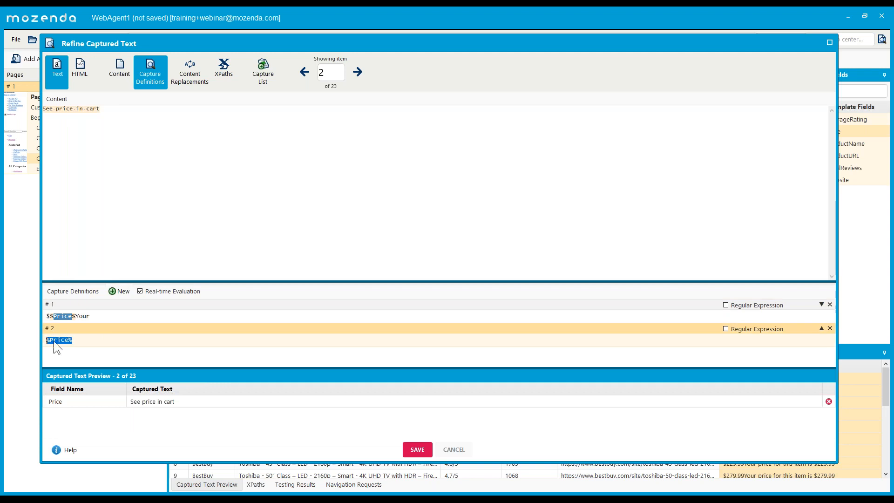
left_click(417, 450)
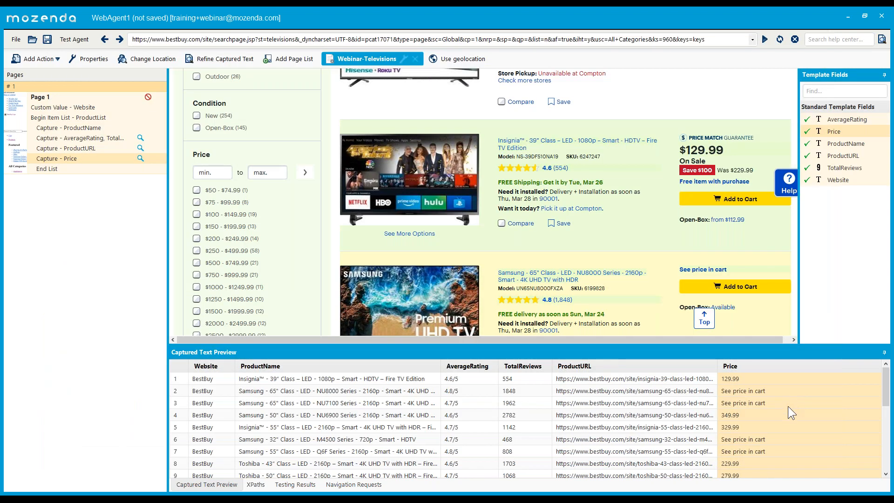
- Review the remaining captured rows and adjust the preview's column widths so the Price values are readable
scroll(787, 407, "down", 5)
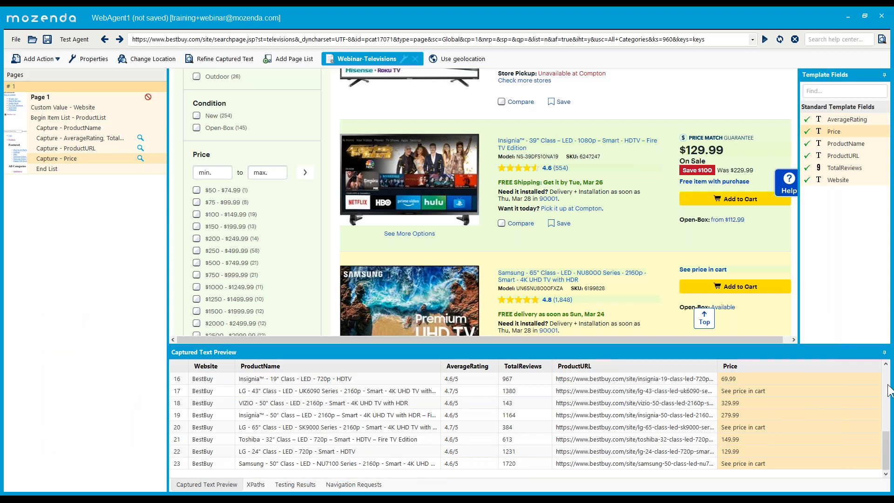
double_click(879, 365)
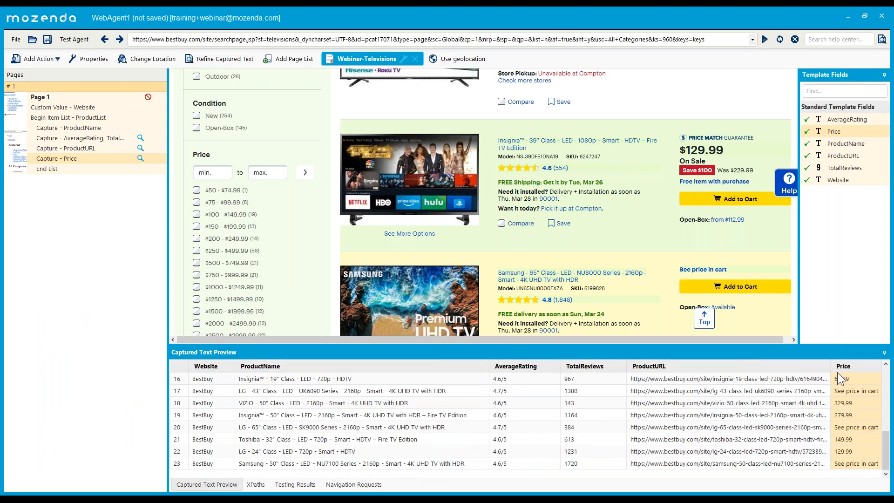
left_click_drag(830, 366, 677, 366)
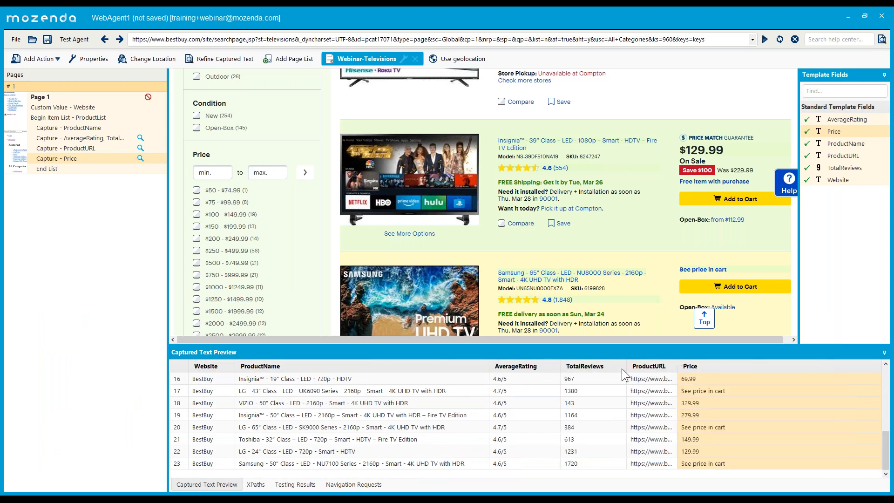
double_click(626, 366)
double_click(560, 366)
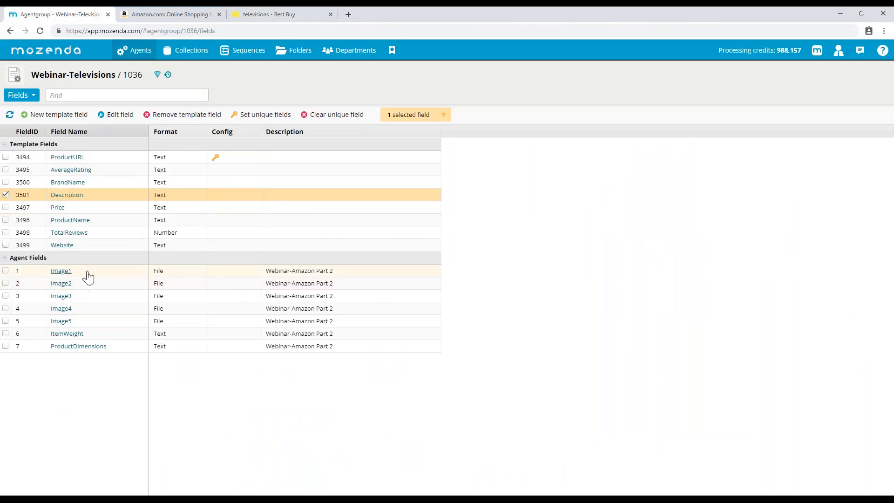
- In the Mozenda web console, include the Image1 agent field in the Webinar-Televisions template and save it
left_click(88, 274)
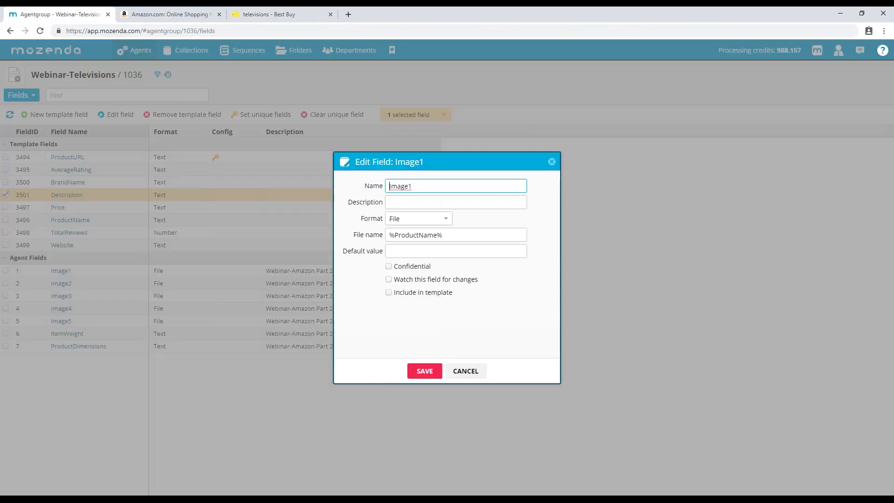
left_click(418, 292)
left_click(425, 373)
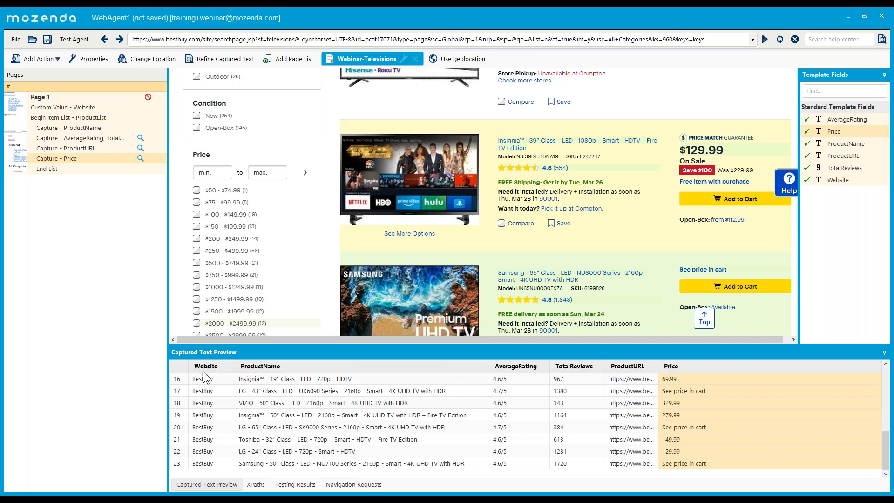
- In the agent builder, review and save the auto-blocked request expressions, and save the agent as Webinar-BestBuy Part 1
left_click(47, 40)
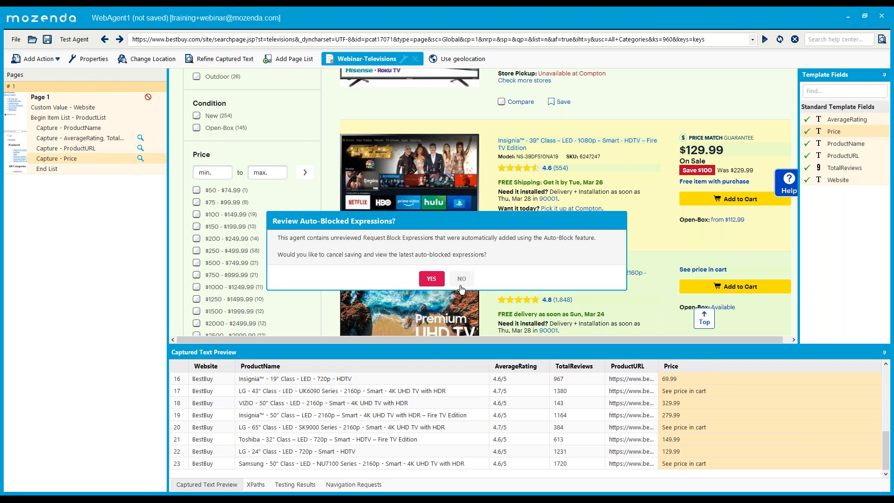
left_click(432, 280)
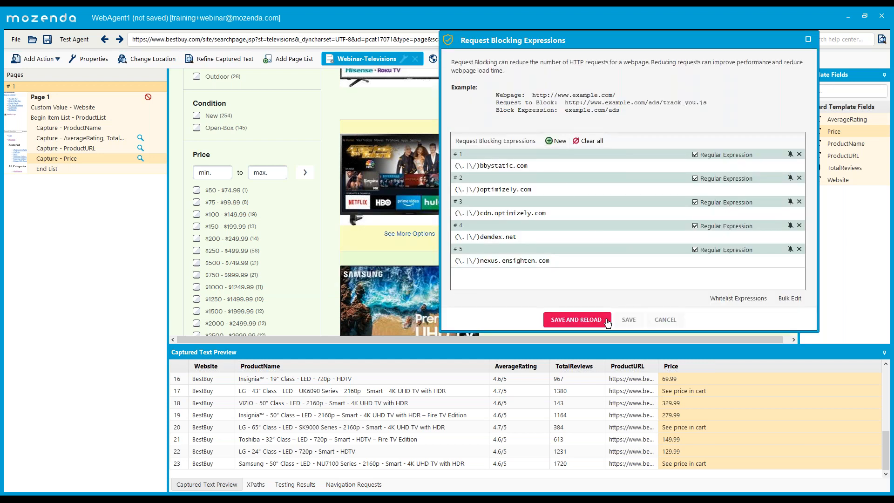
left_click(629, 321)
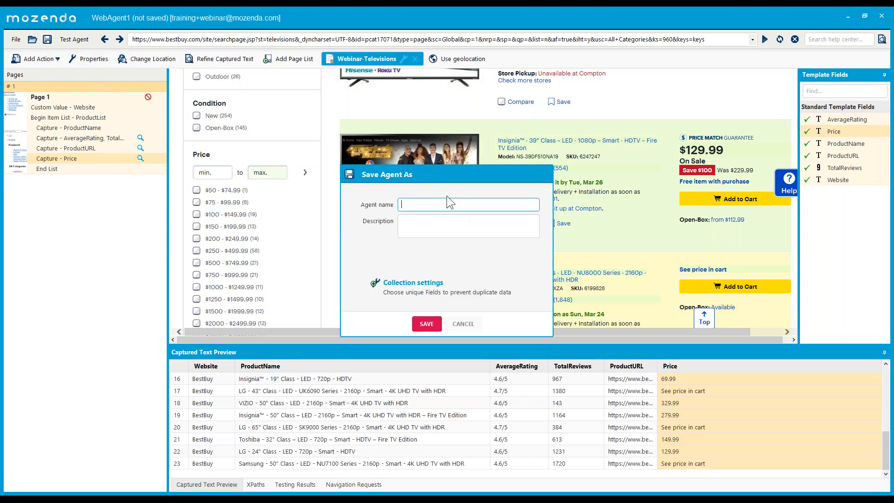
type("Webinar-BestBuy Part")
left_click(426, 324)
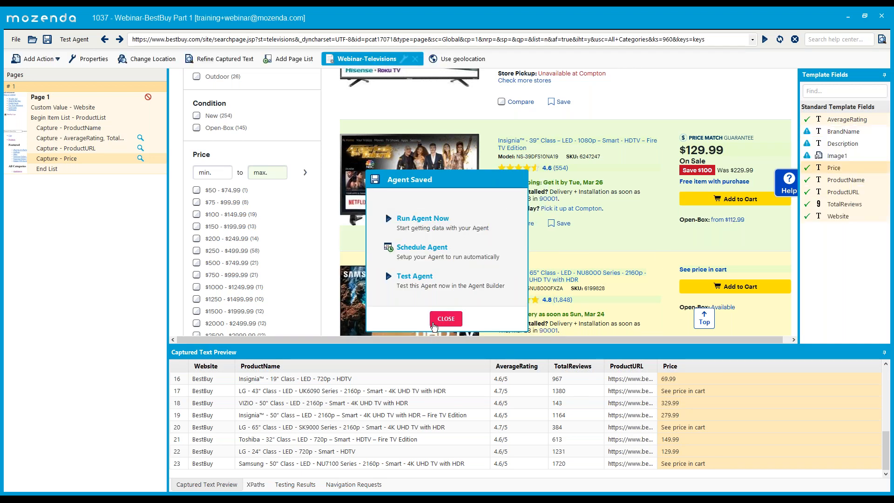
left_click(433, 323)
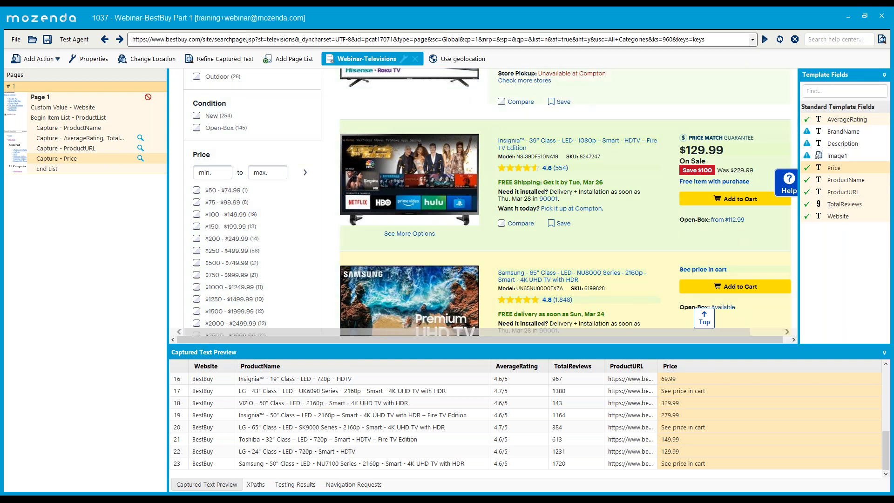
- Detach the Webinar-Televisions template from the agent and display the navigation requests with their auto-block level
left_click(416, 60)
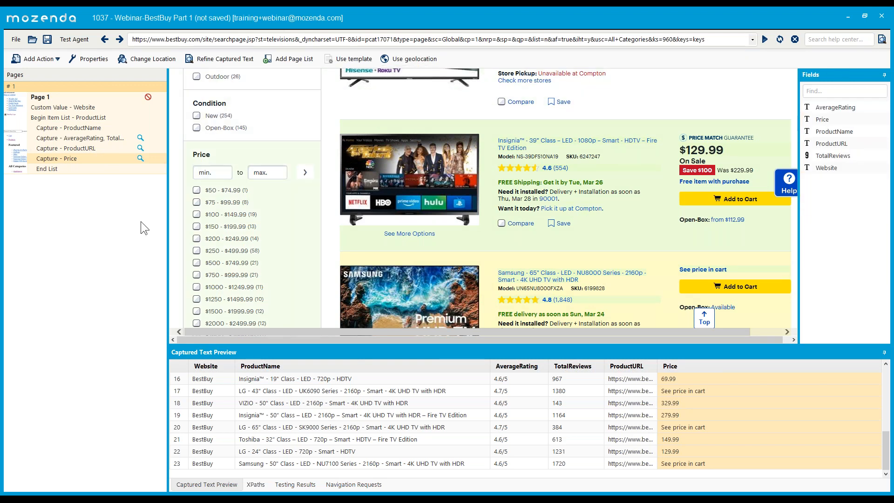
left_click(354, 484)
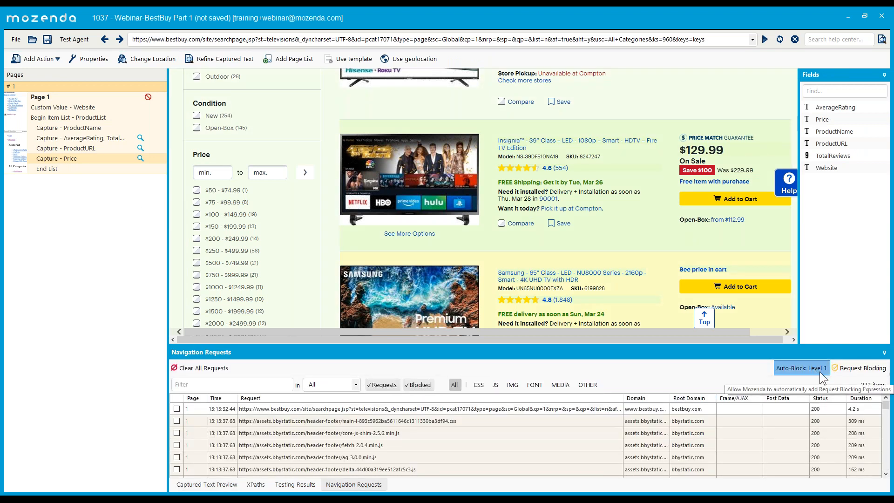
- Set the agent builder's request blocking auto-block to Level 2 (Third party) and save the settings
left_click(16, 42)
left_click(15, 41)
left_click(15, 42)
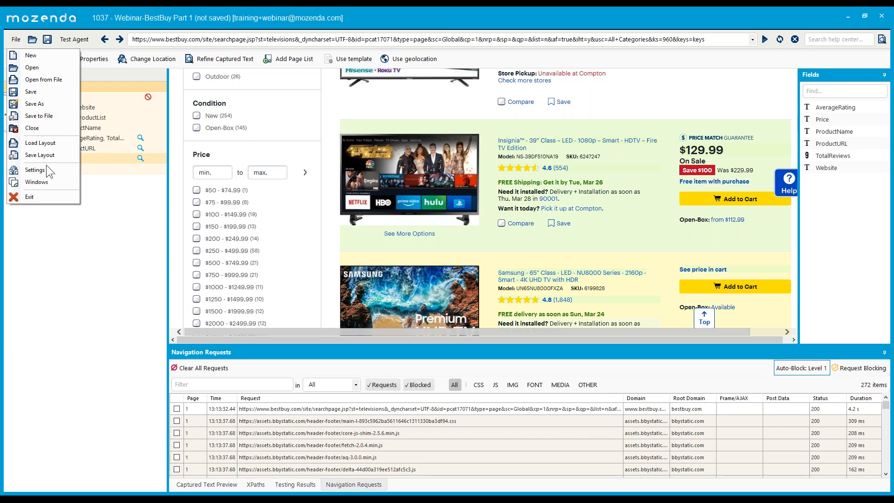
left_click(46, 166)
left_click(368, 265)
left_click(426, 322)
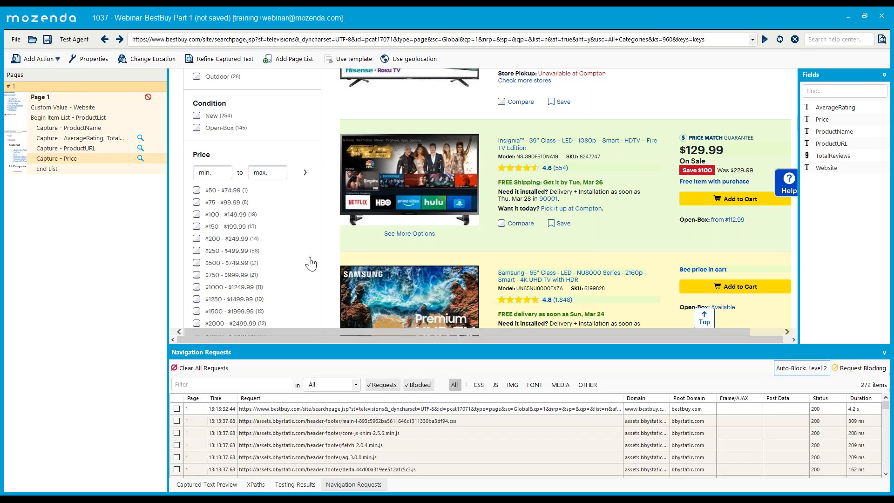
- Run an agent test, close it when it finishes, and review the captured television rows from the first one
left_click(74, 39)
left_click(39, 101)
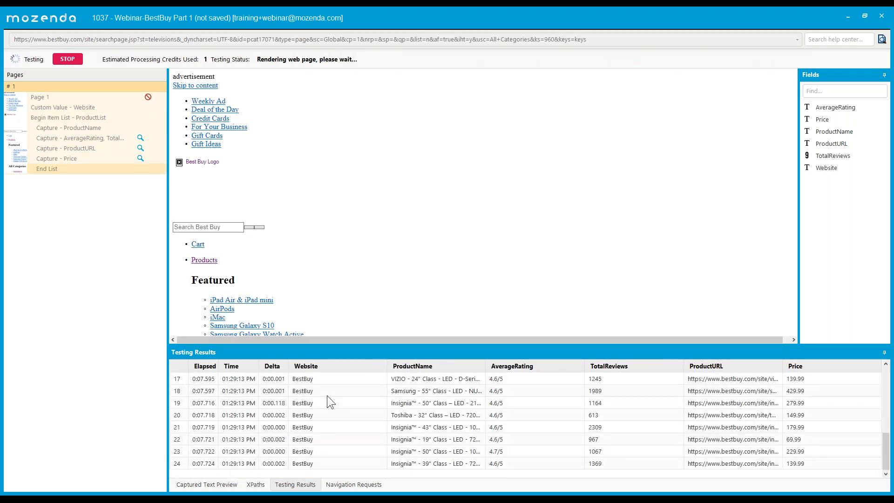
left_click(141, 253)
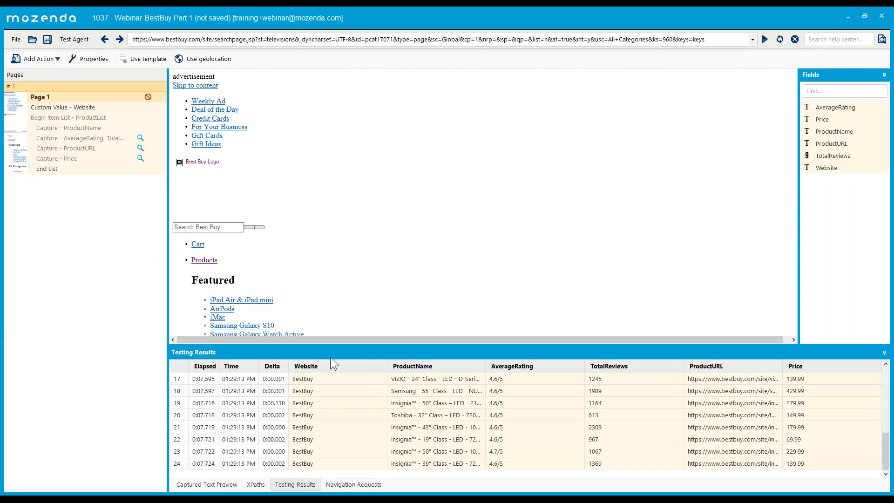
scroll(573, 399, "up", 5)
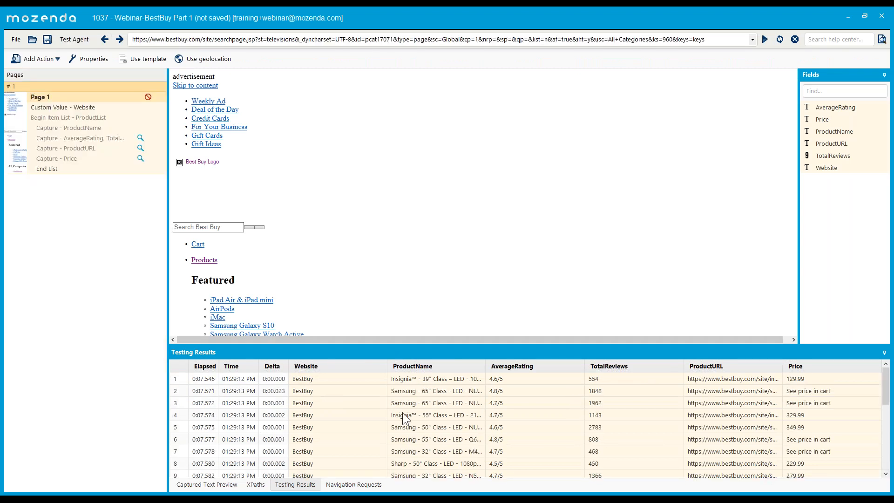
- Set the request blocking auto-block to Level 1 (Standard), save the settings, and rerun the agent test
left_click(15, 40)
left_click(16, 40)
left_click(16, 40)
left_click(40, 167)
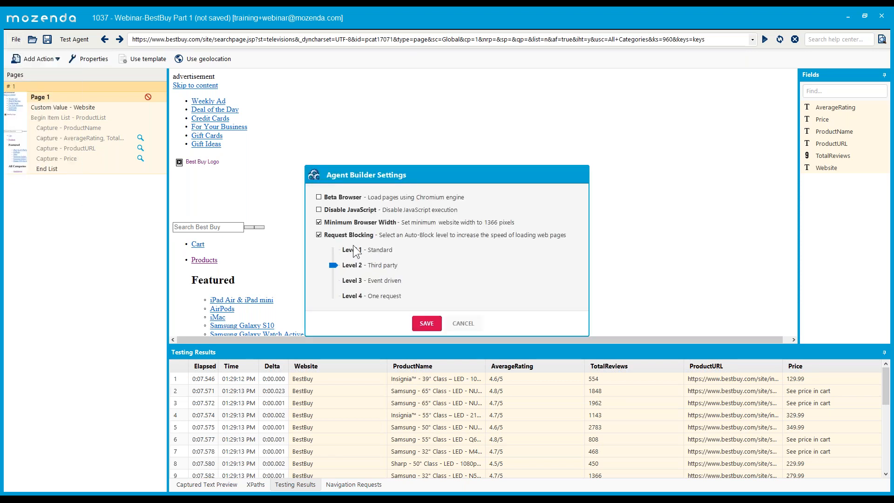
left_click(427, 323)
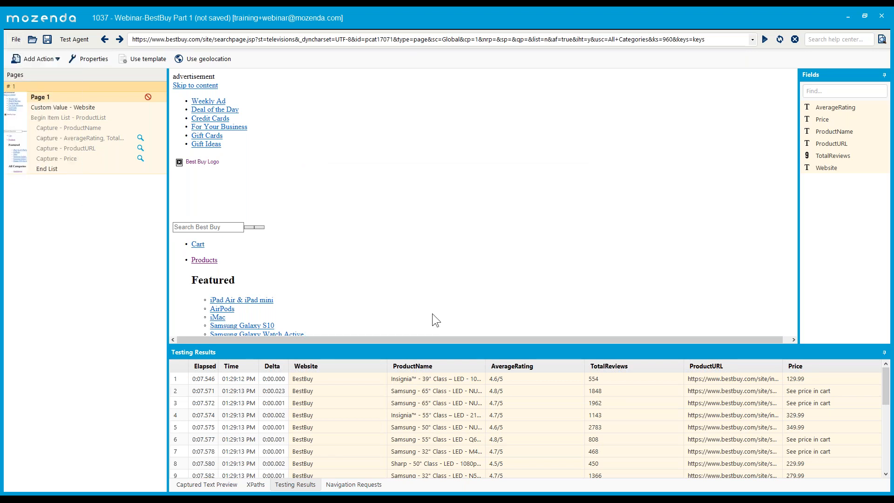
left_click(74, 40)
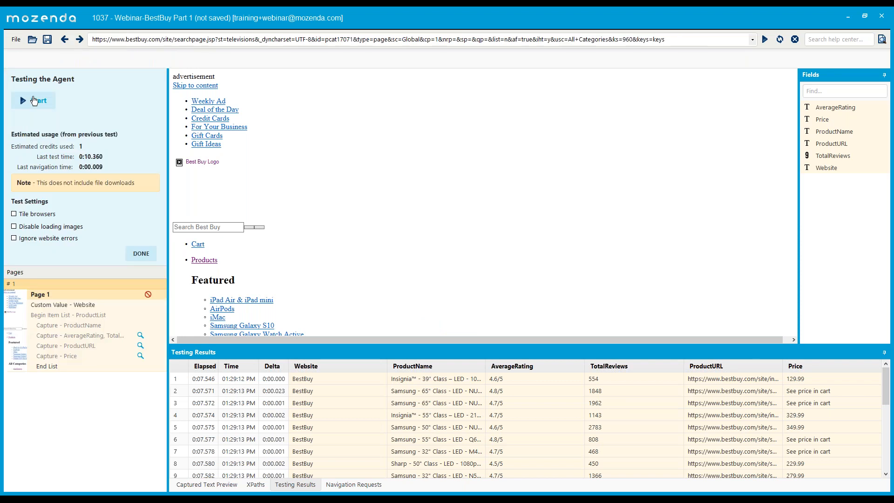
left_click(139, 253)
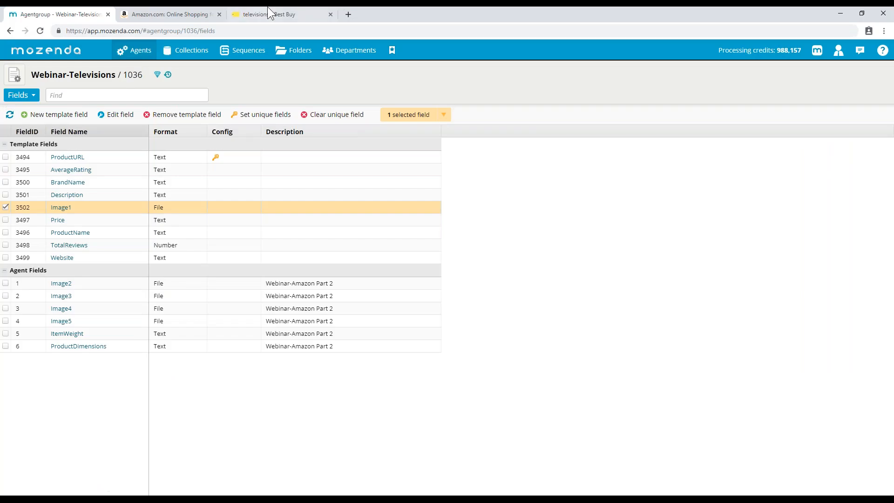
- In the Mozenda web console, include the Image2 agent field in the Webinar-Televisions template and save it
left_click(61, 284)
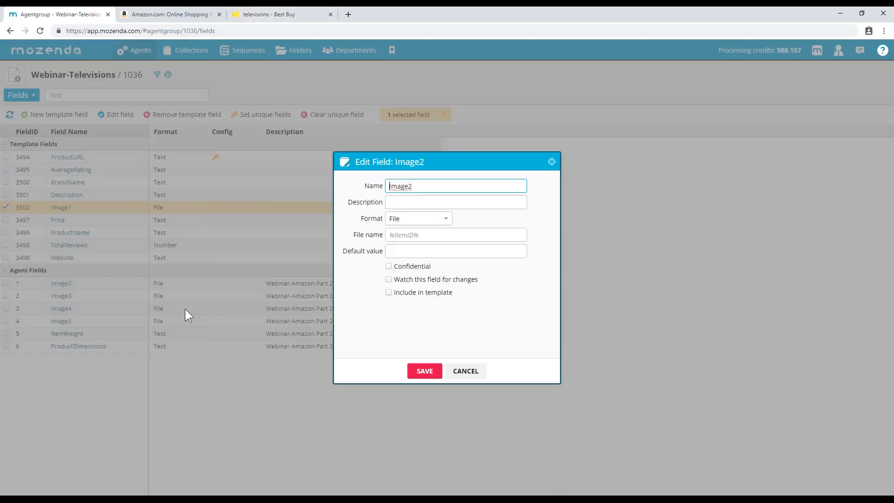
left_click(424, 371)
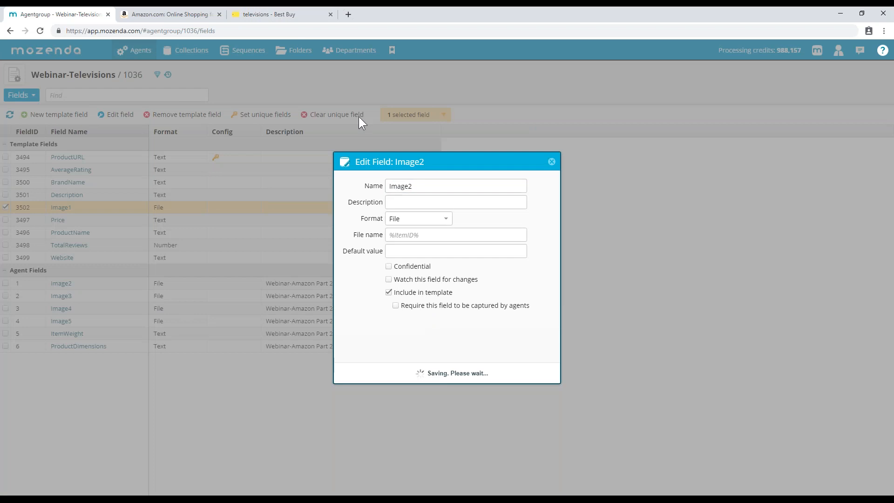
- On the Best Buy televisions page in the browser, go to the second results page and return to the first
left_click(289, 14)
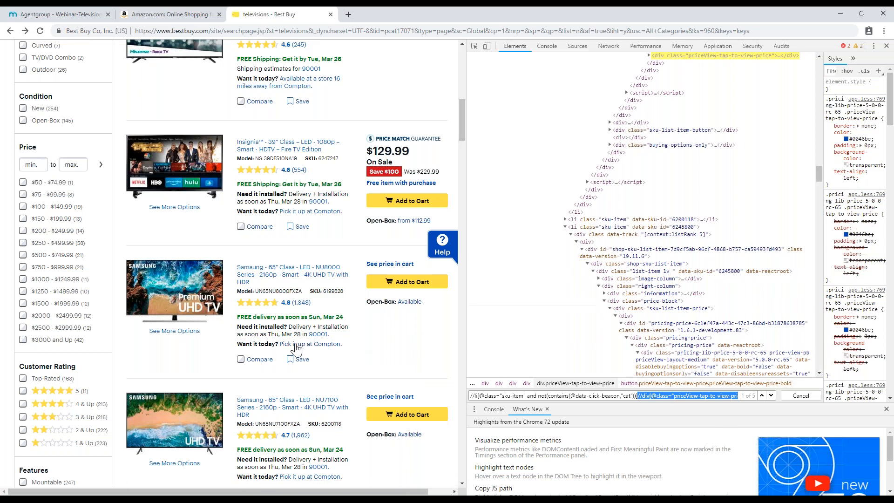
scroll(296, 349, "down", 10)
left_click_drag(462, 189, 471, 402)
scroll(362, 250, "up", 4)
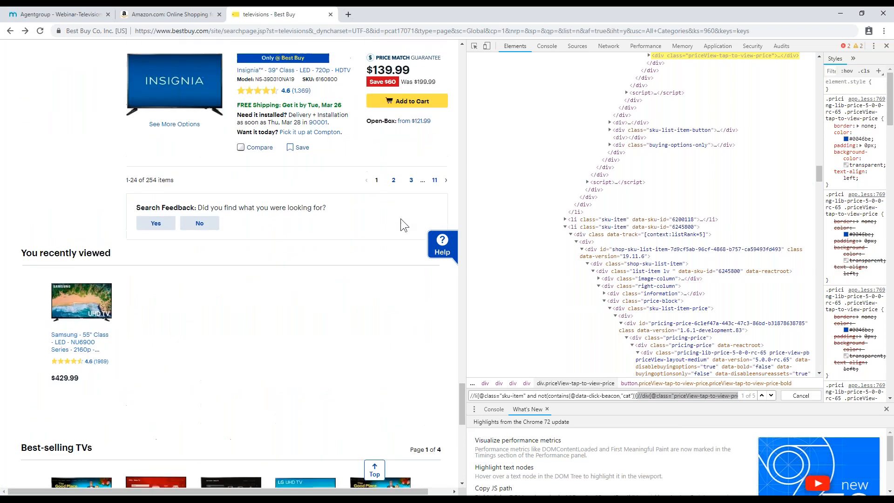
left_click(446, 213)
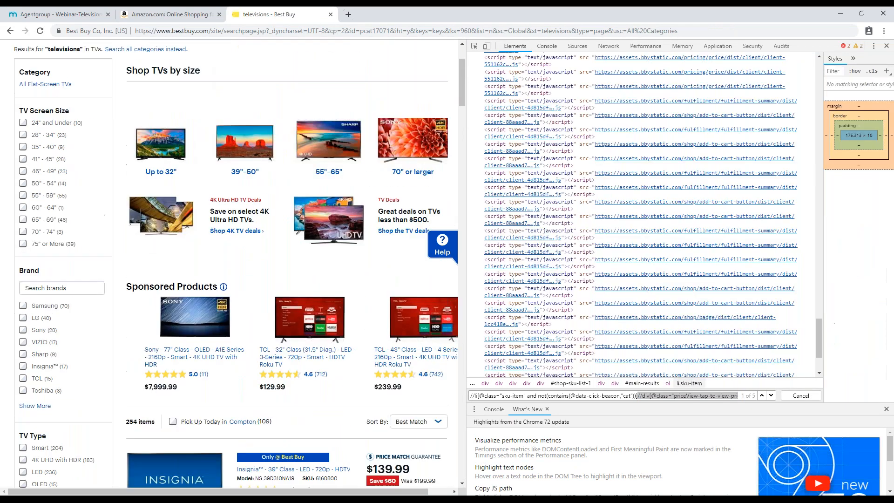
left_click(10, 31)
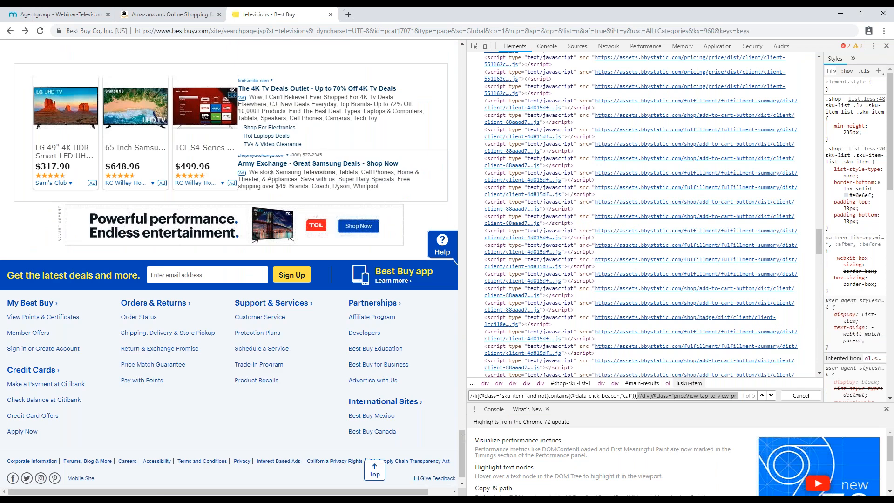
- Inspect the next-page arrow in the pagination below the television results to reveal its HTML element
scroll(311, 177, "up", 8)
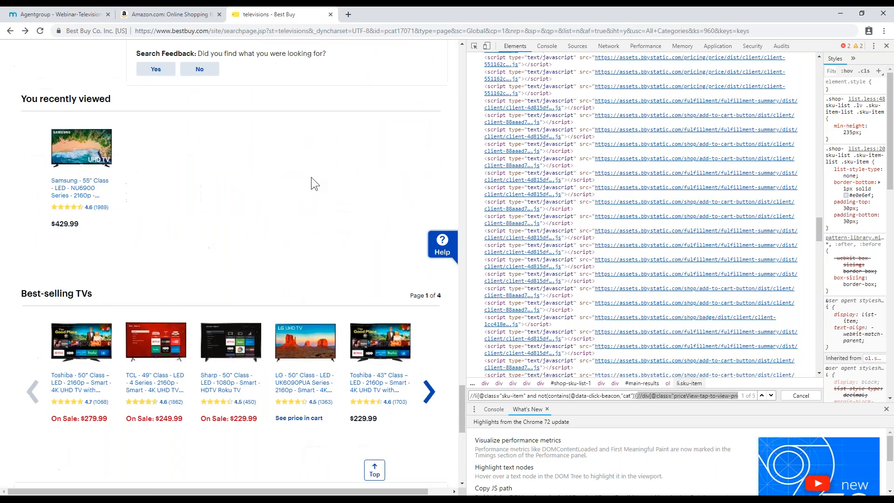
scroll(403, 176, "up", 4)
scroll(419, 195, "up", 2)
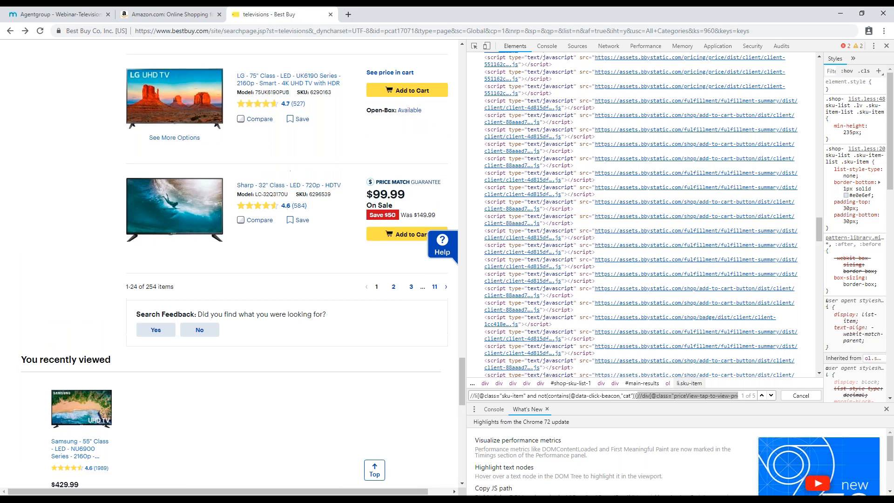
right_click(445, 275)
left_click(464, 342)
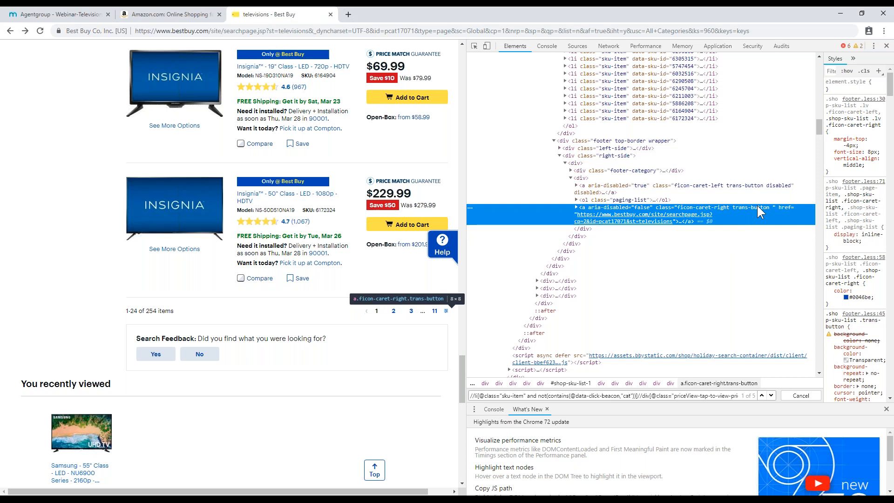
double_click(737, 206)
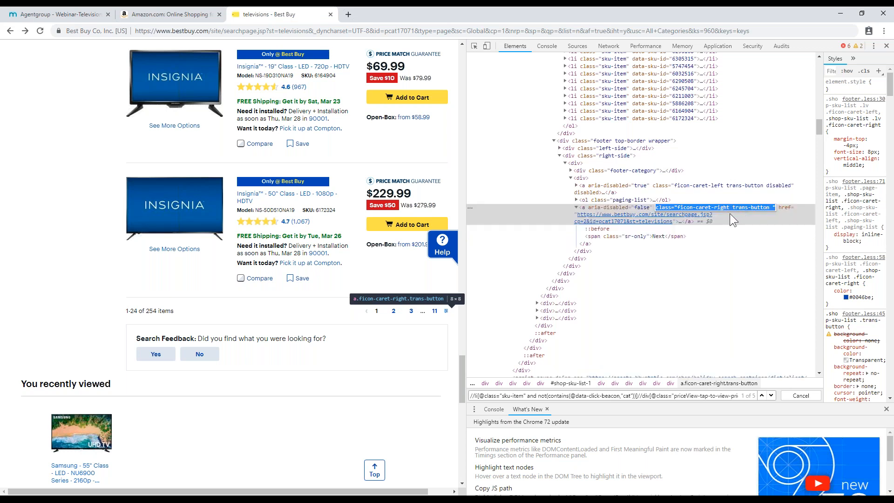
key("ctrl+f")
type("//a")
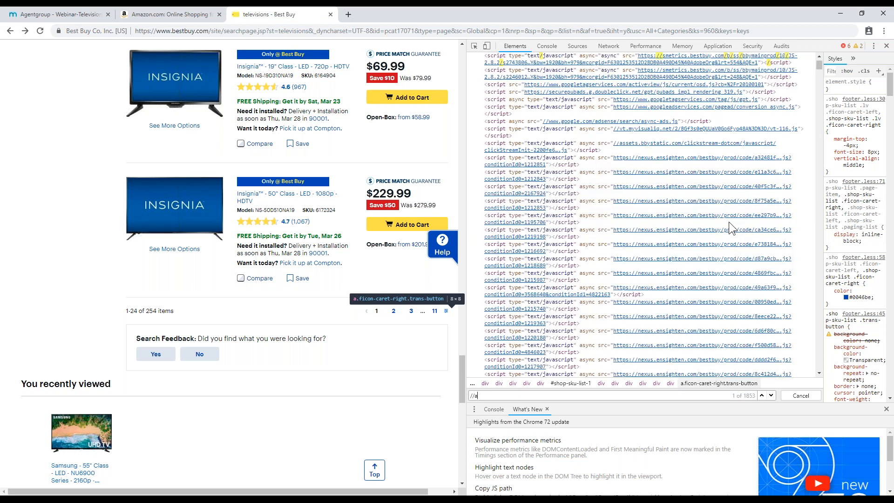
type("a[@class=\"ficon-caret-right trans-button \"]")
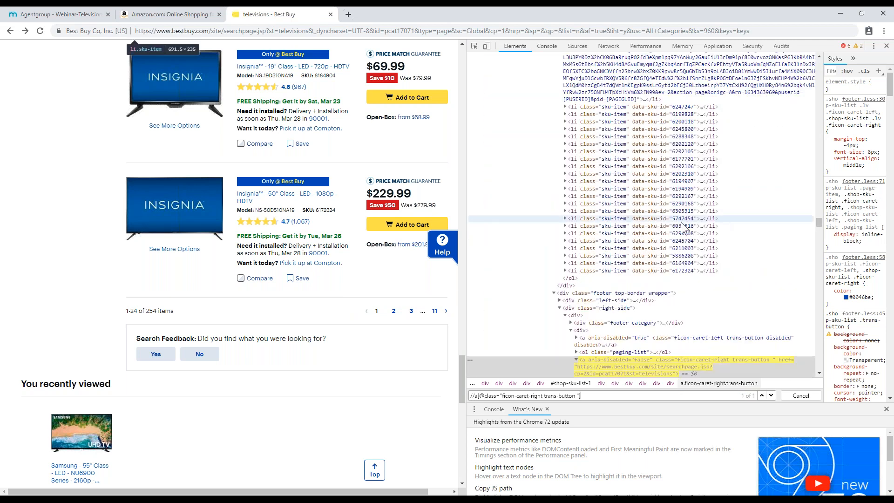
scroll(628, 278, "down", 2)
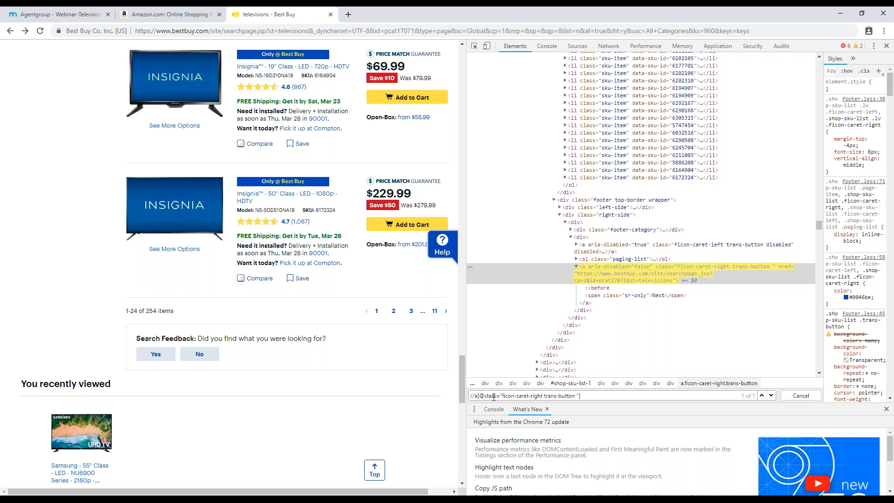
type("contains(")
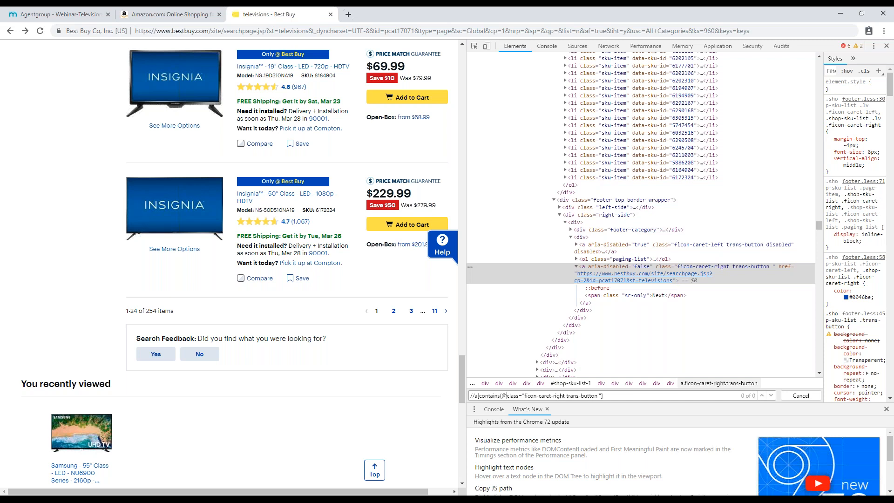
key("BackSpace")
type(",")
type(")")
key("BackSpace")
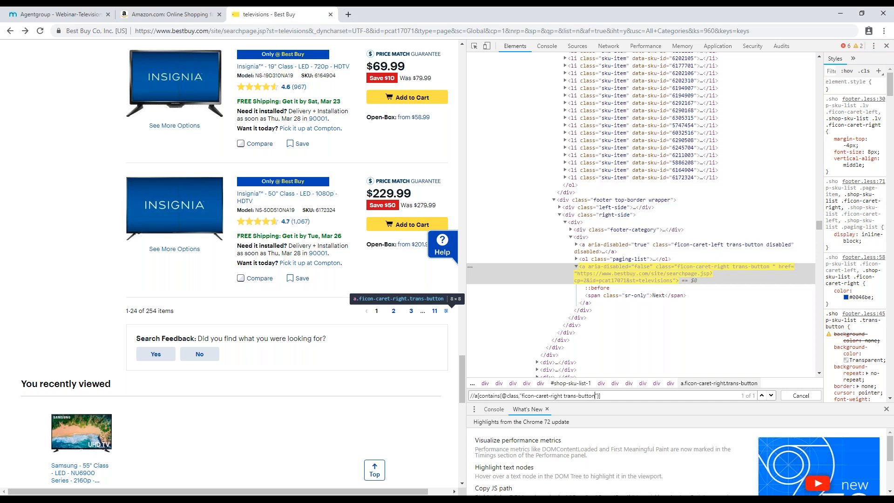
key("BackSpace")
key("BackSpace")
key("BackSpace")
key("BackSpace")
key("BackSpace")
key("BackSpace")
key("BackSpace")
key("BackSpace")
key("BackSpace")
key("BackSpace")
key("BackSpace")
key("BackSpace")
key("BackSpace")
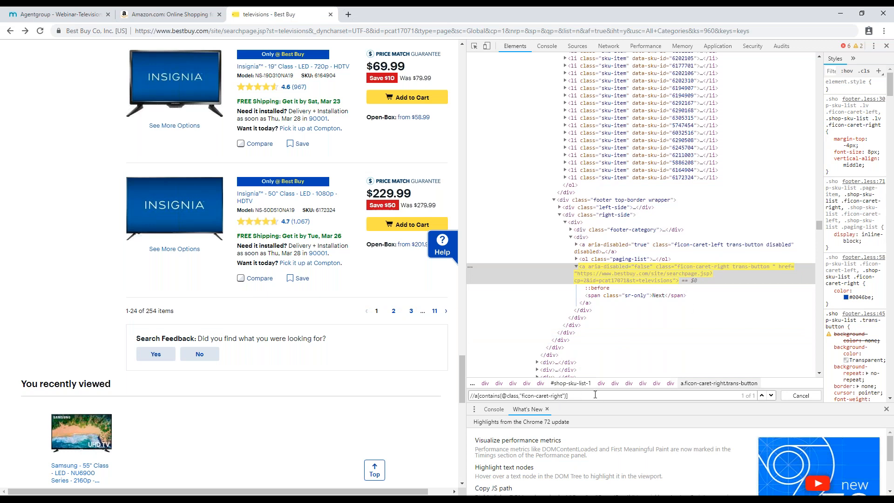
left_click_drag(595, 395, 403, 393)
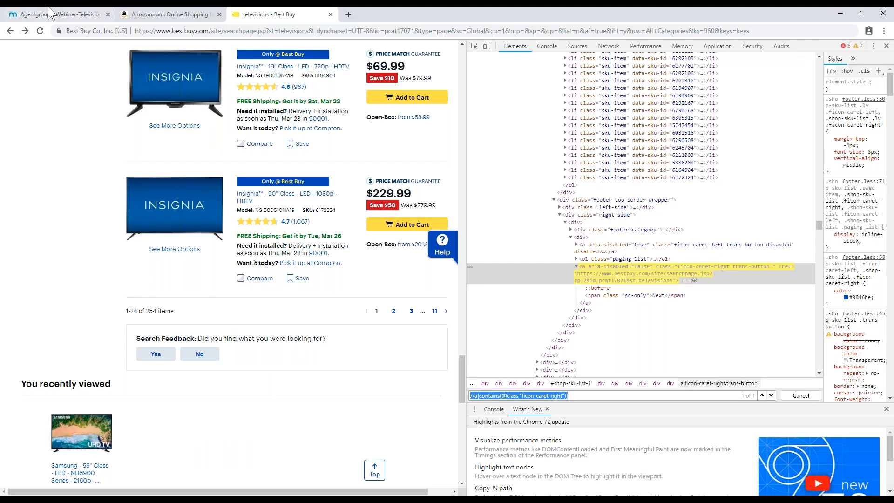
- Return to the agent builder, close the test, and review the captured rows with the ProductName capture selected
left_click(49, 9)
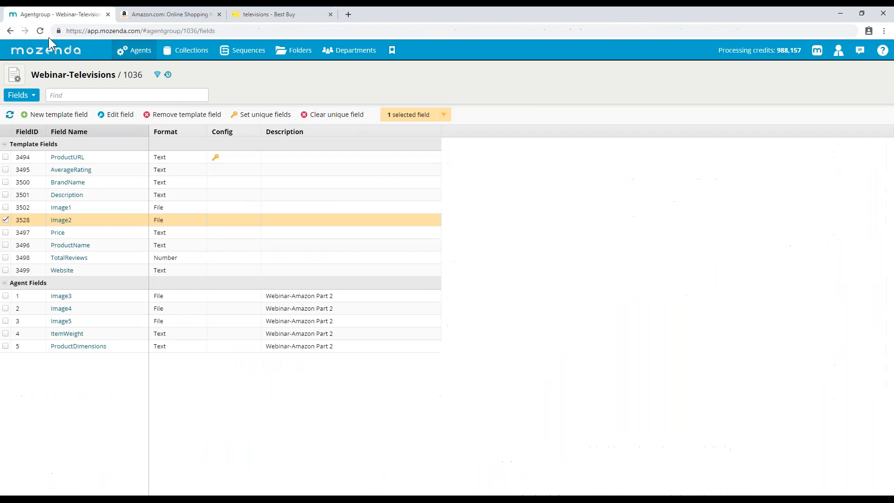
left_click(73, 300)
left_click(166, 499)
left_click(132, 257)
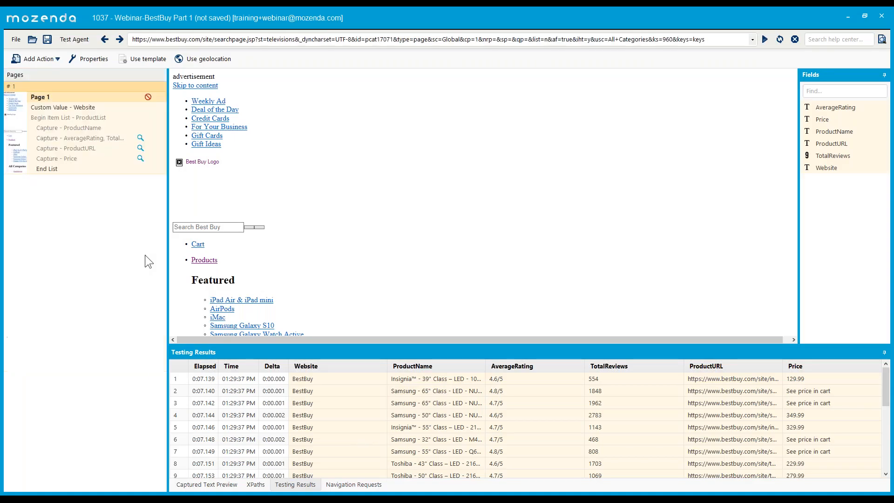
left_click(74, 126)
scroll(539, 410, "down", 3)
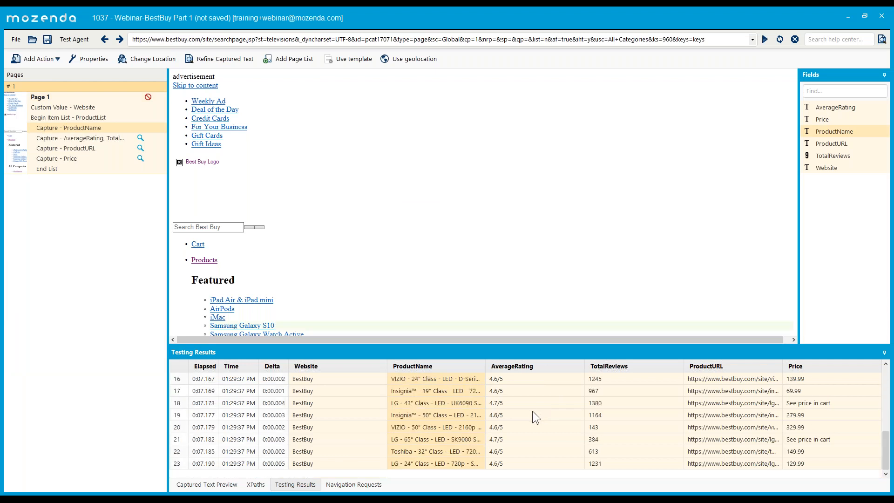
scroll(378, 435, "up", 5)
- Check the Agent Builder settings without changing them and start another test of the agent
left_click(11, 41)
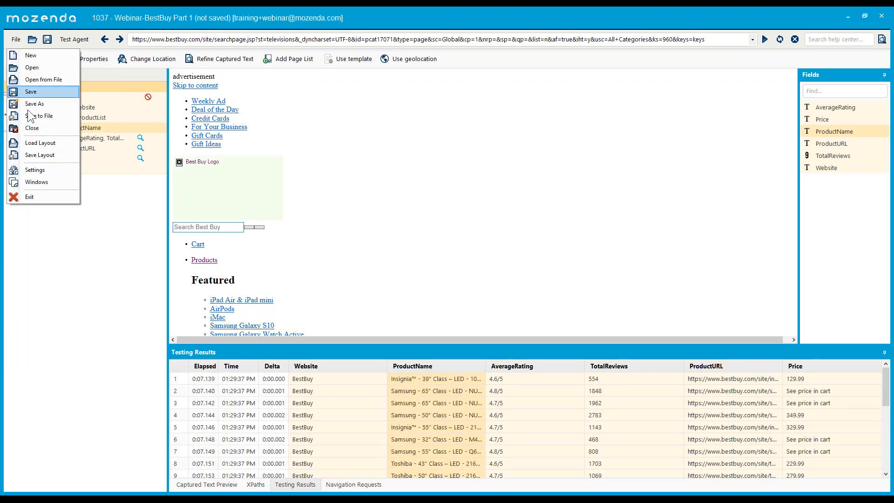
left_click(34, 171)
left_click(462, 323)
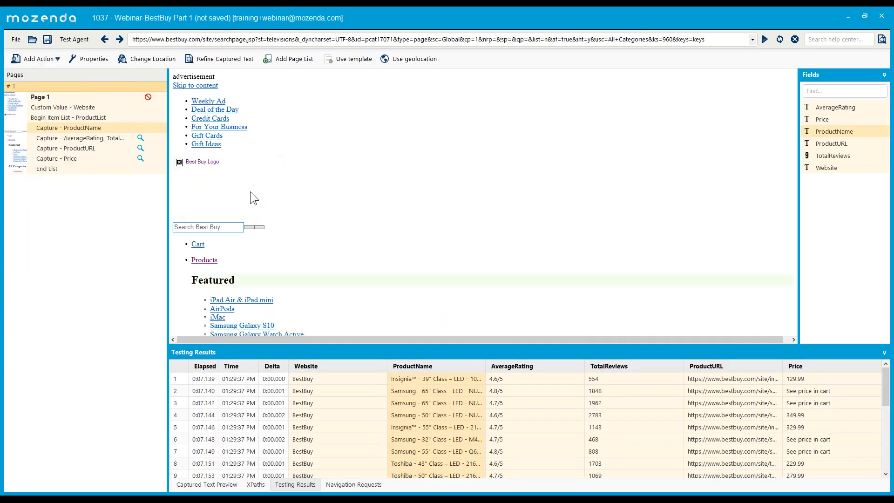
left_click(74, 39)
left_click(21, 101)
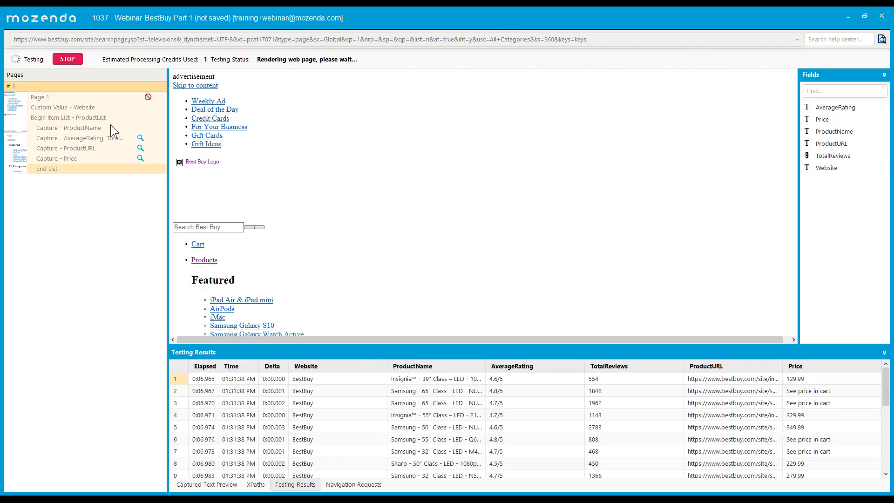
- Clear all the request blocking expressions for the agent and save the empty list
left_click(355, 485)
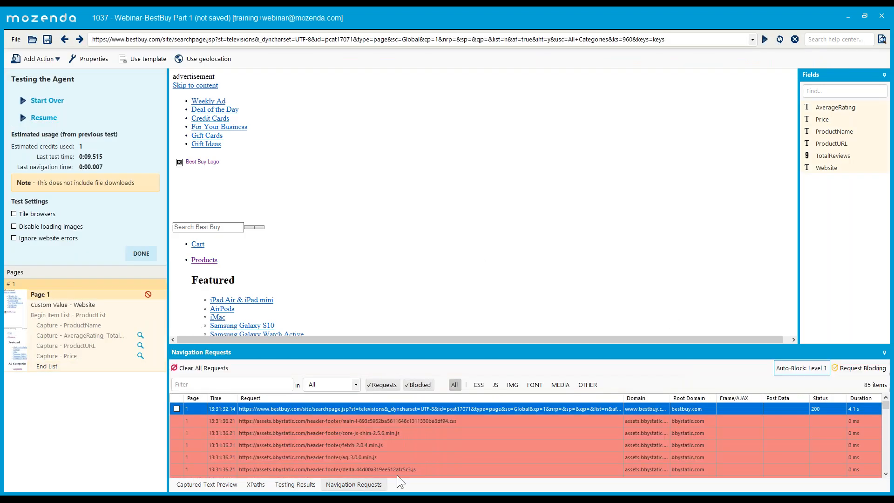
left_click(836, 367)
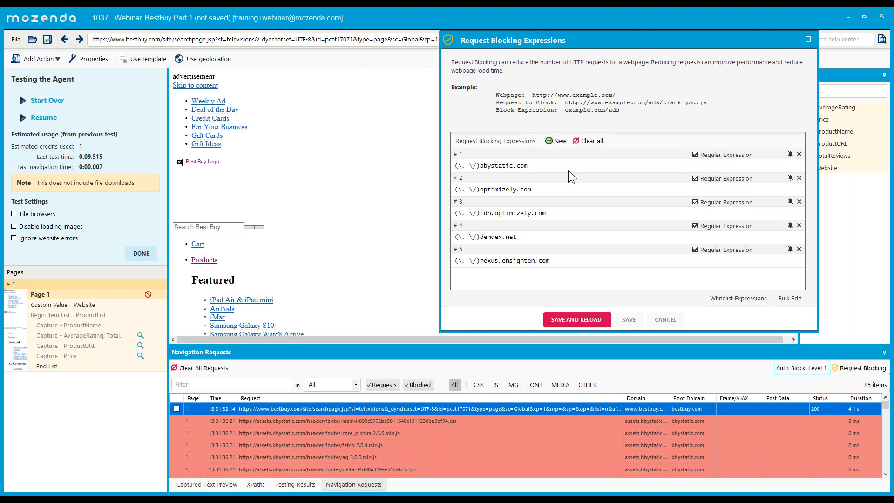
left_click(588, 141)
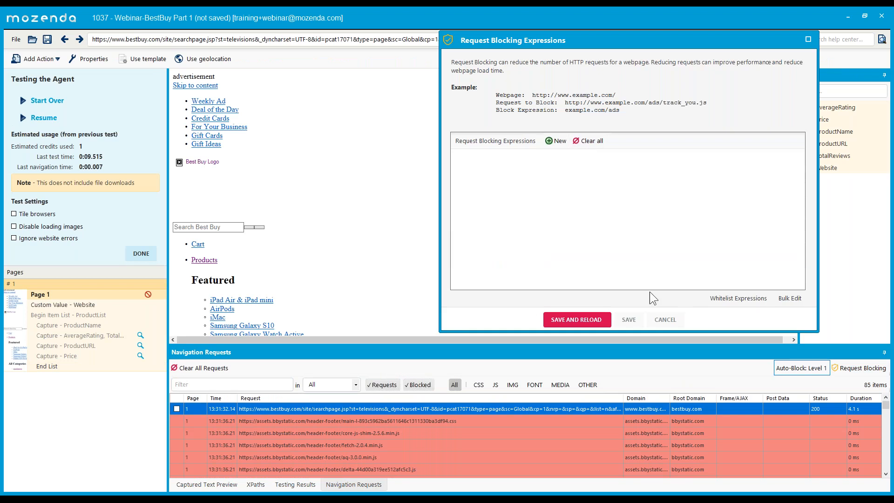
left_click(629, 320)
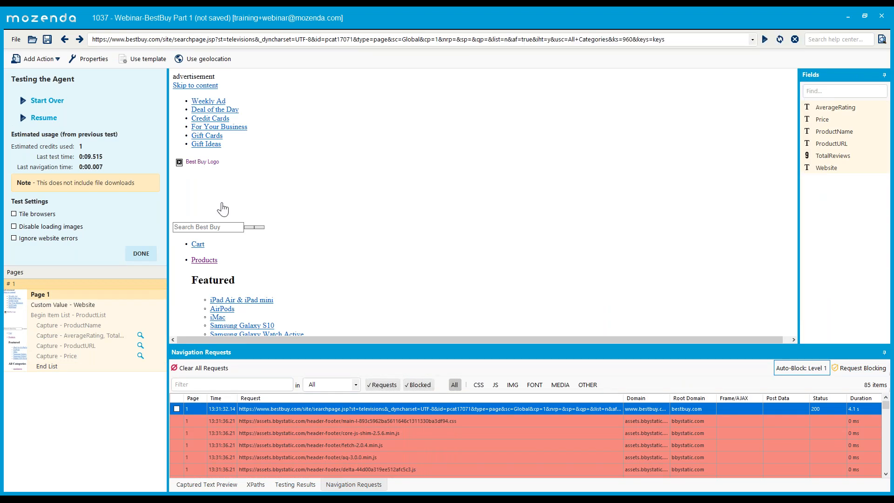
- Start the agent test over without blocking, review the navigation requests and their durations, and close the test
left_click(45, 100)
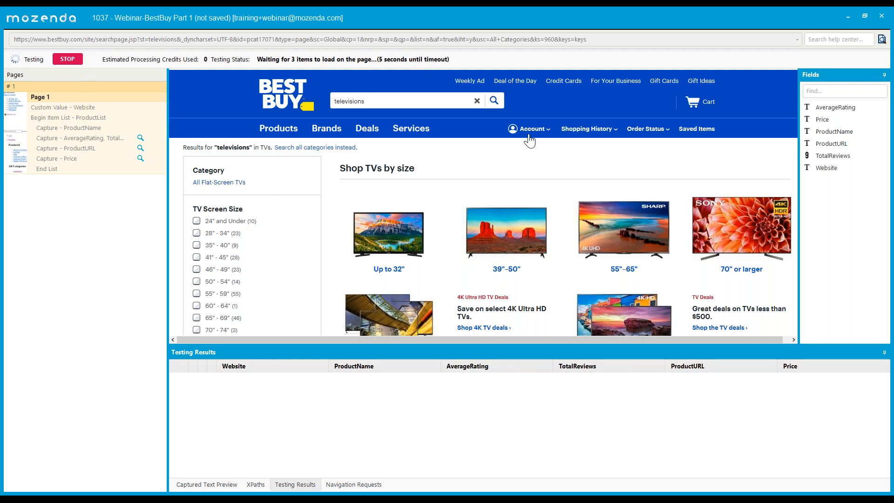
left_click(369, 484)
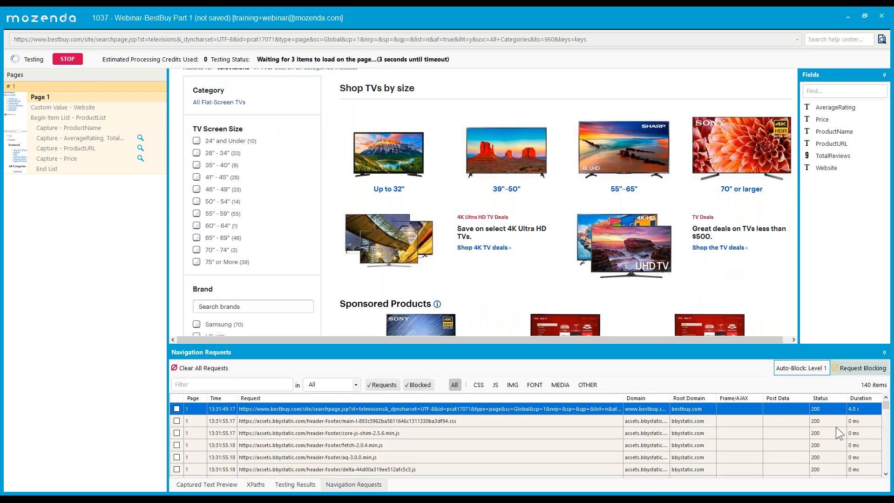
left_click(863, 399)
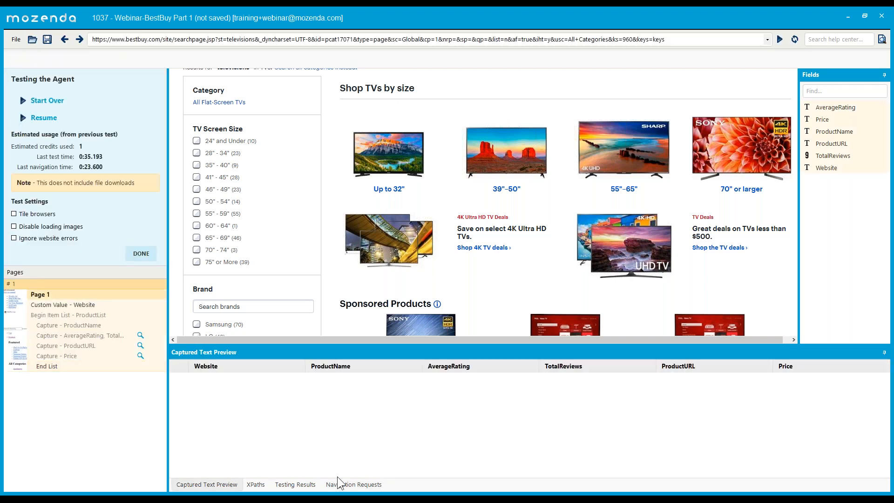
left_click(141, 253)
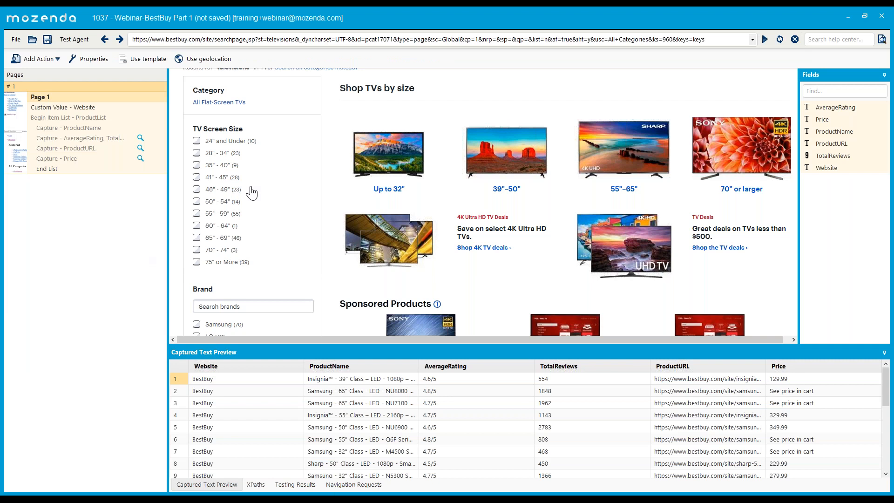
- Look through the reloaded television results and locate the pagination controls below the last product
scroll(249, 193, "down", 5)
scroll(655, 194, "down", 8)
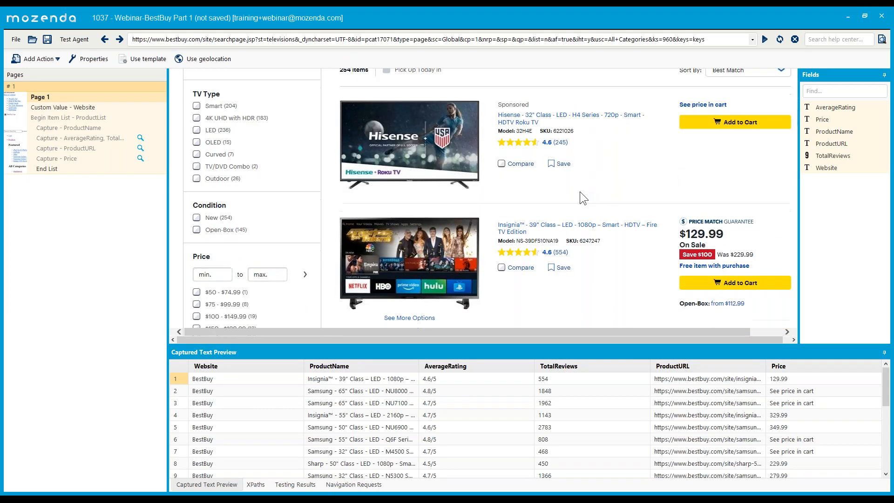
scroll(524, 212, "down", 5)
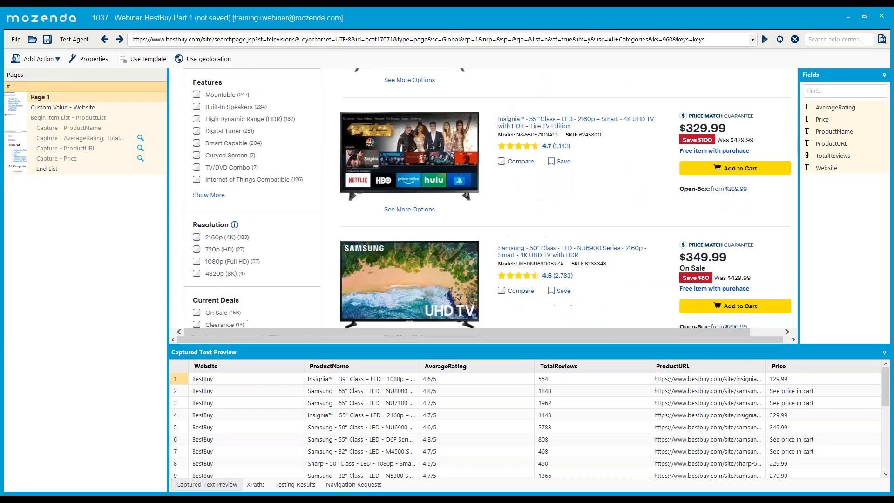
scroll(525, 221, "down", 5)
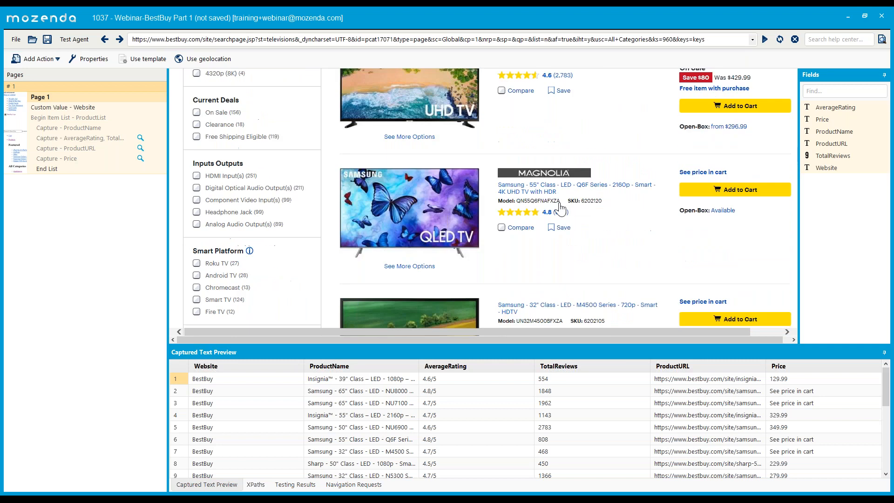
scroll(548, 199, "down", 5)
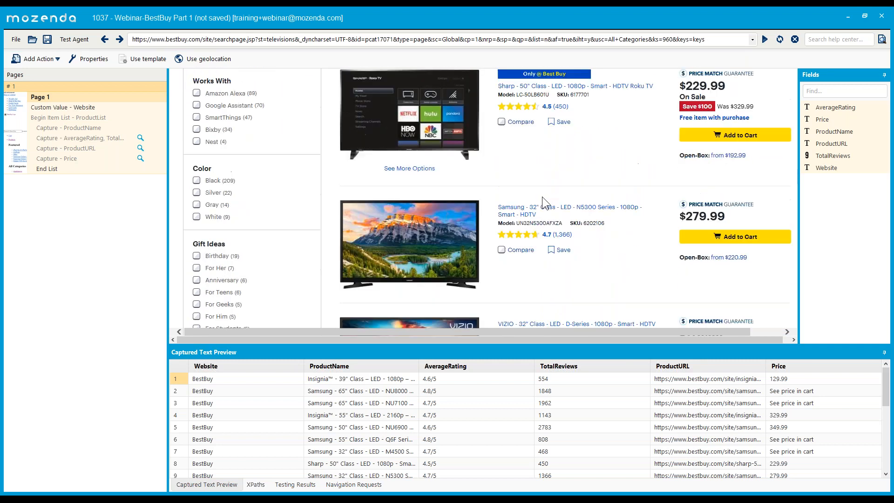
scroll(541, 194, "down", 2)
scroll(531, 186, "down", 12)
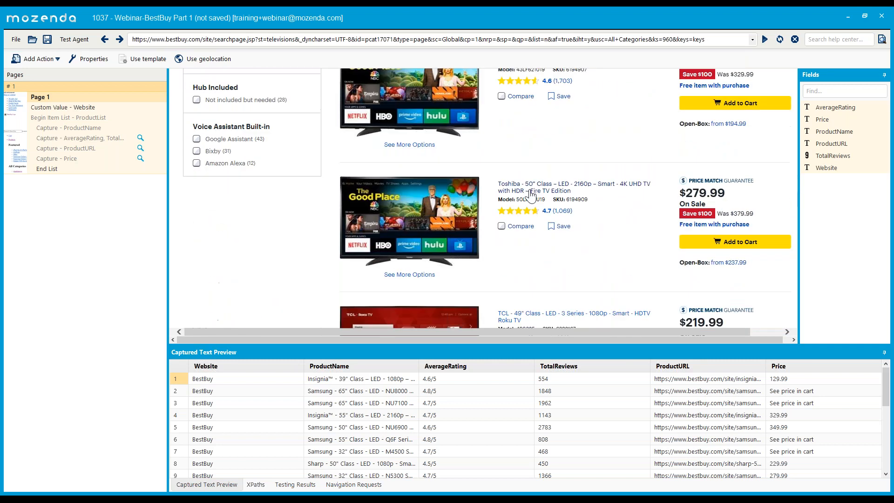
scroll(509, 213, "down", 6)
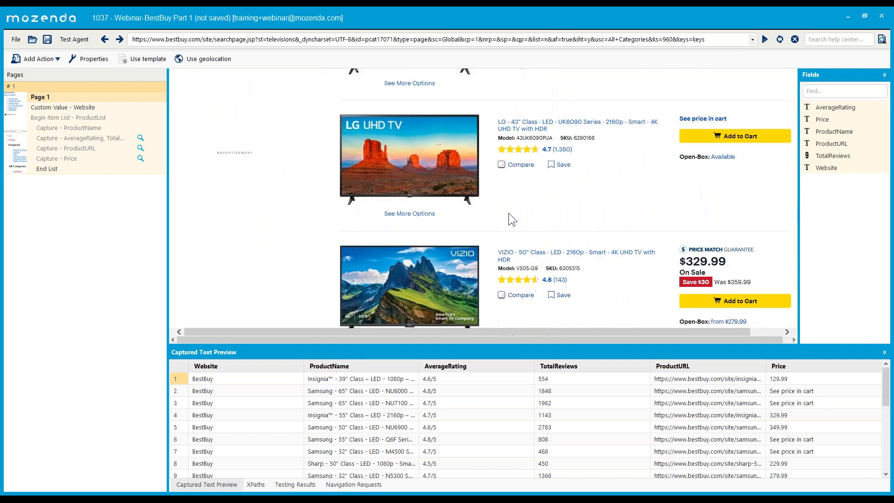
scroll(503, 215, "down", 6)
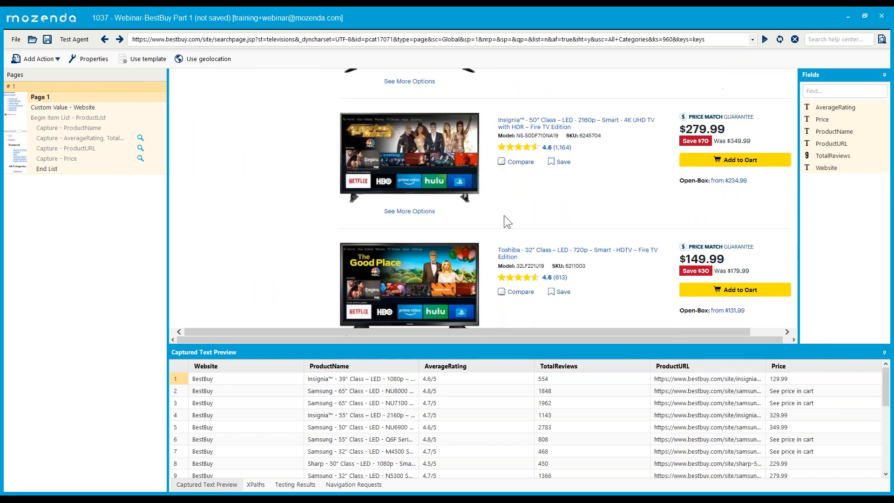
scroll(512, 215, "down", 5)
scroll(605, 219, "down", 10)
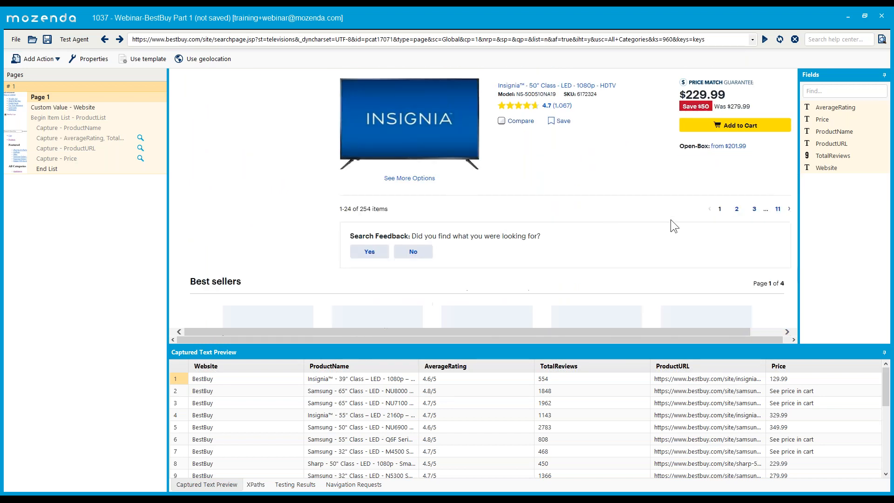
scroll(666, 229, "down", 10)
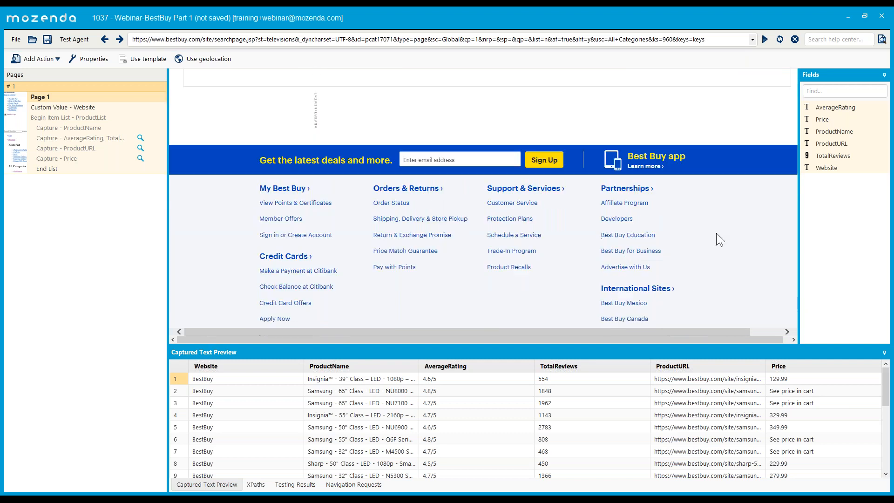
scroll(712, 234, "down", 3)
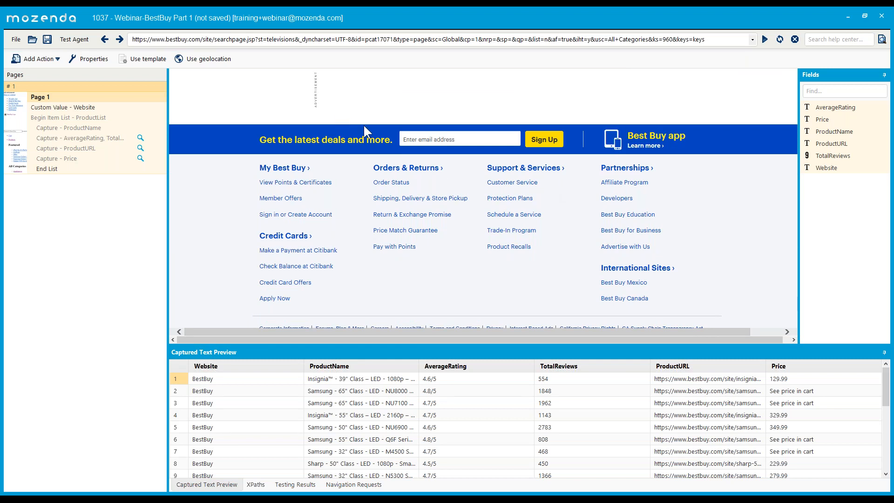
scroll(364, 127, "up", 10)
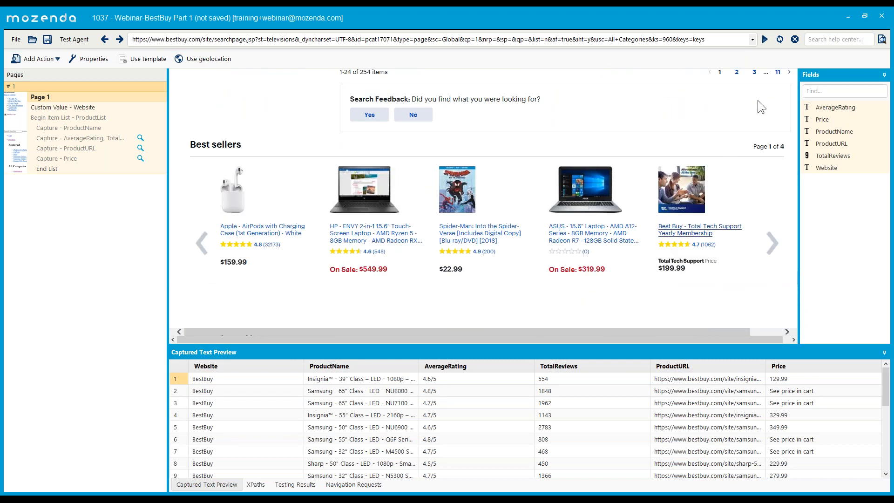
scroll(777, 116, "up", 10)
scroll(767, 218, "up", 3)
scroll(761, 214, "down", 6)
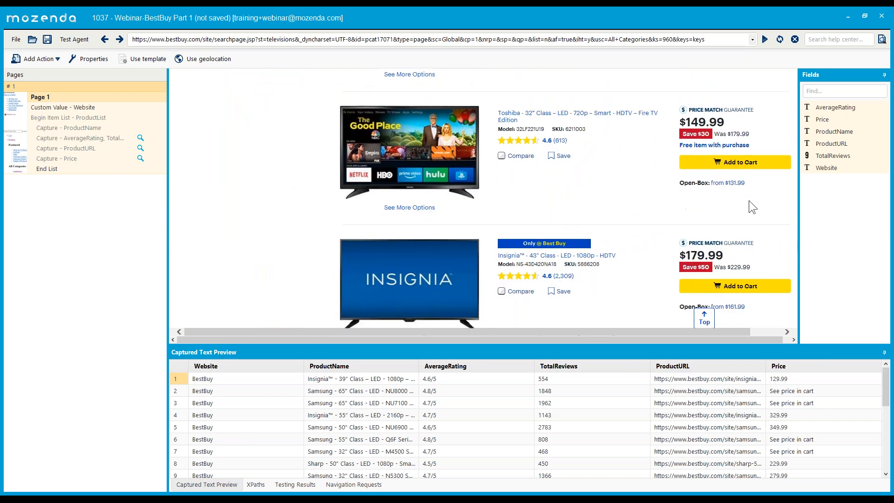
scroll(751, 192, "down", 3)
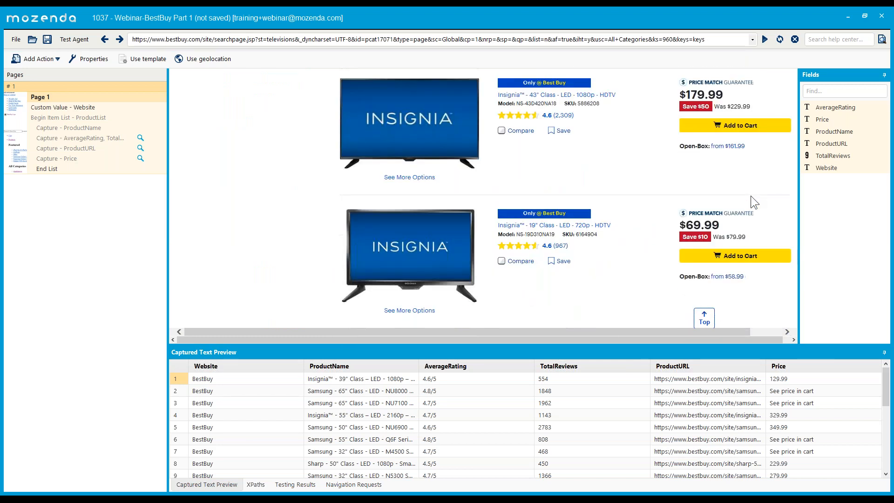
scroll(750, 195, "down", 5)
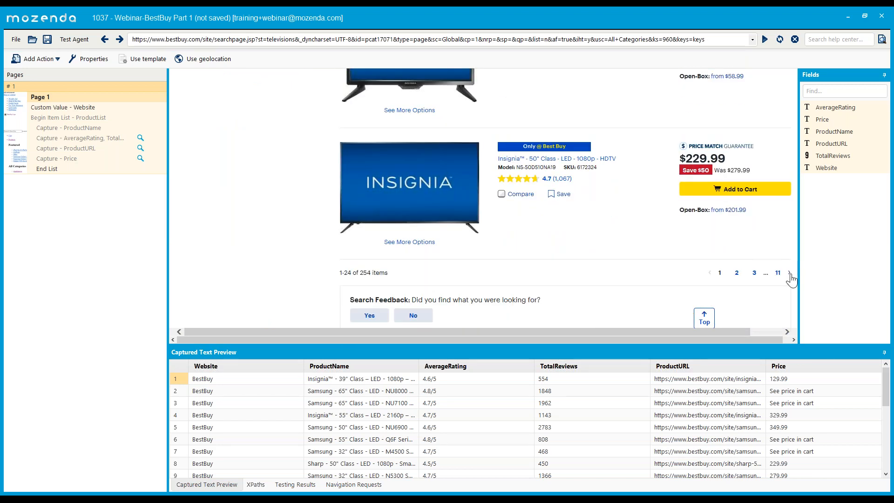
scroll(790, 276, "up", 1)
scroll(789, 288, "up", 1)
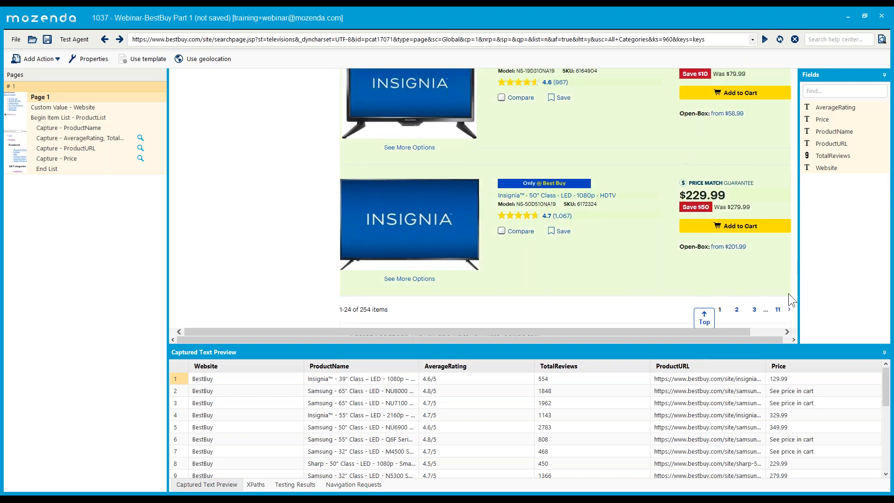
- Create a Page List action on the next-page arrow below the results, matching link text that equals Next
left_click(788, 296)
left_click(809, 371)
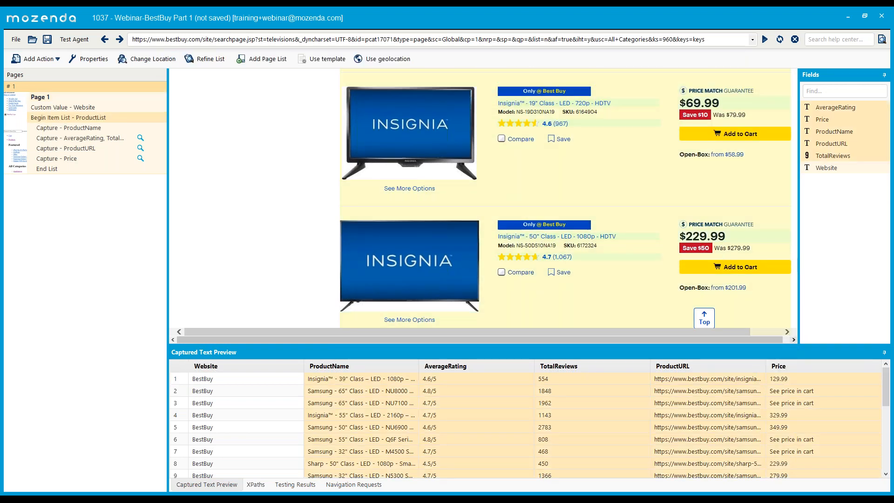
scroll(663, 219, "down", 1)
scroll(767, 245, "down", 1)
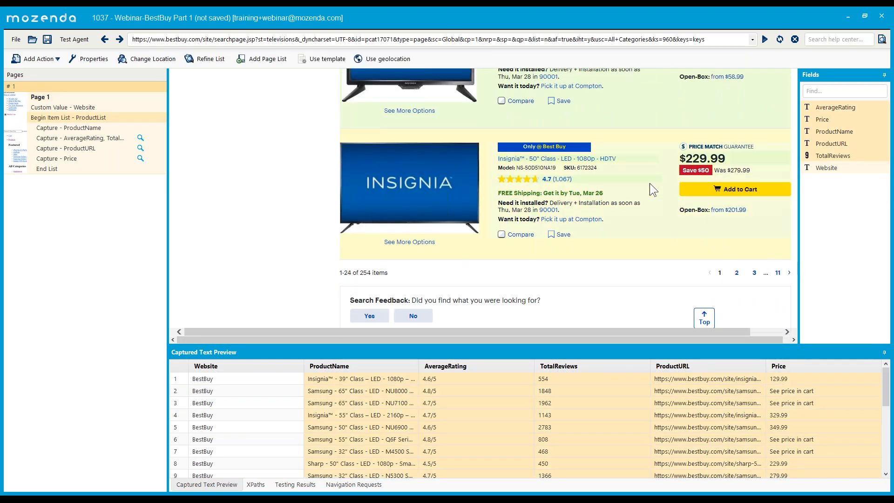
left_click(789, 273)
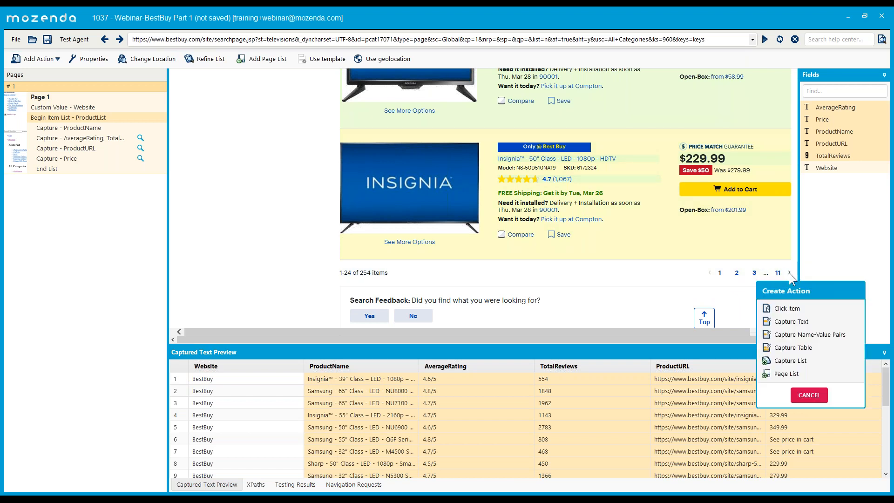
left_click(787, 374)
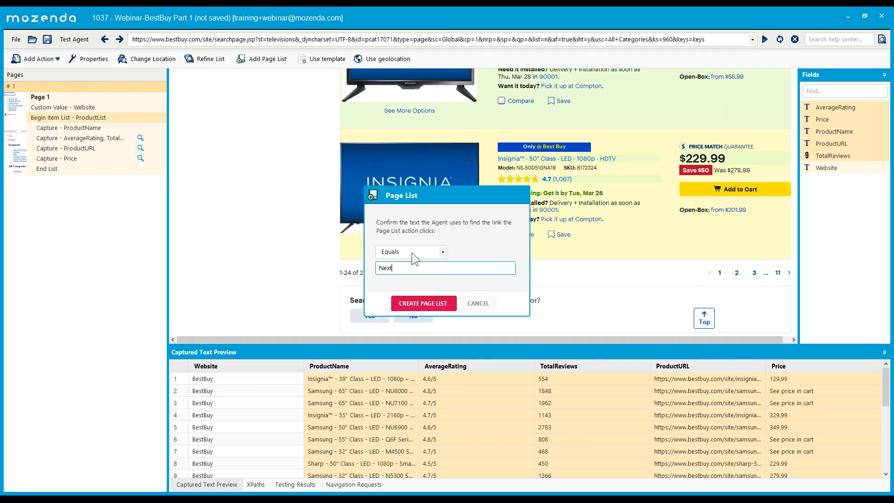
left_click_drag(398, 267, 369, 270)
left_click(419, 305)
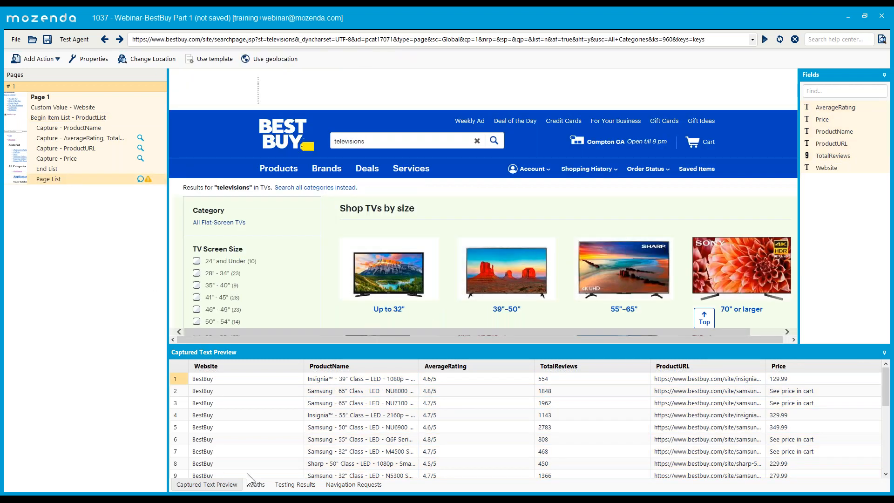
- Show the XPaths of the new Page List action and select the ProductURL capture to see its XPath
left_click(259, 485)
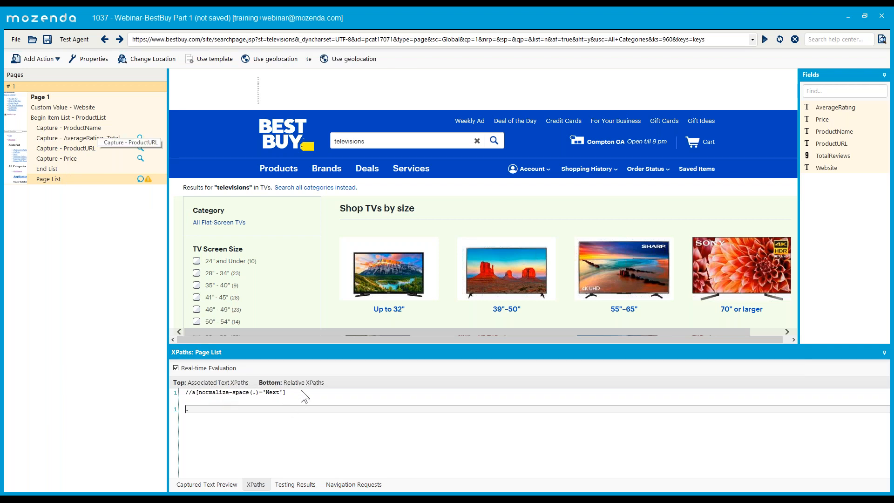
right_click(53, 147)
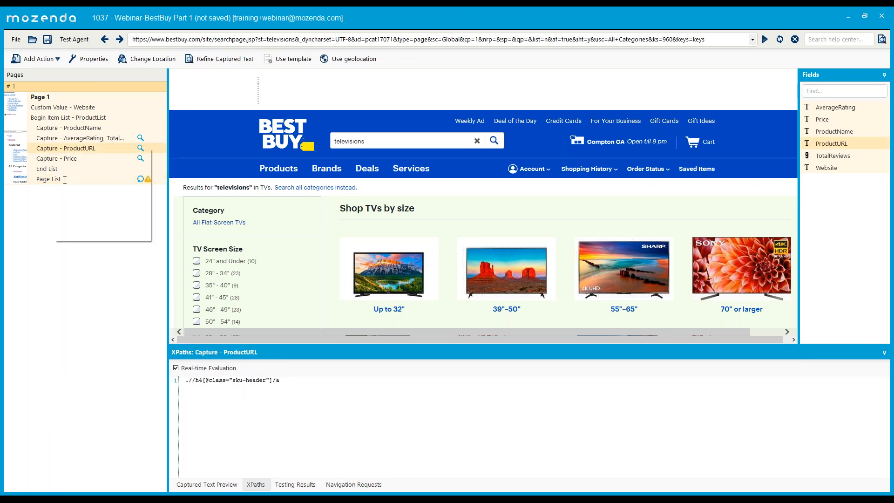
left_click(66, 128)
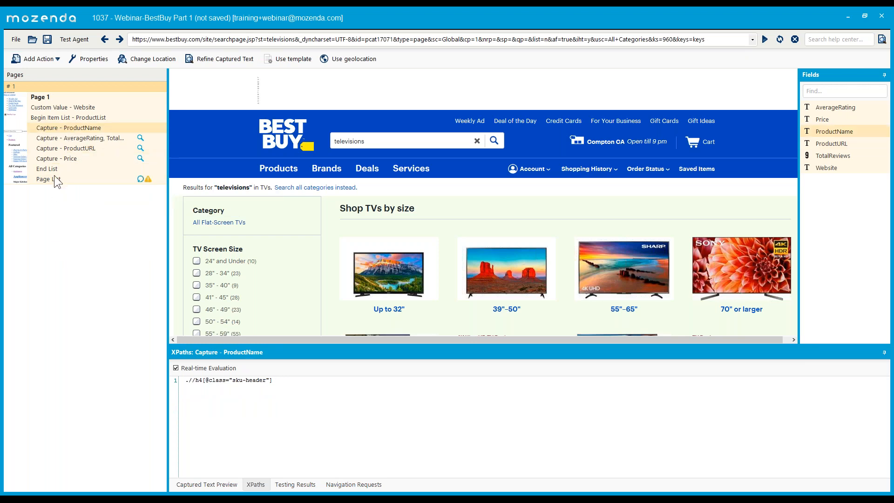
left_click(54, 177)
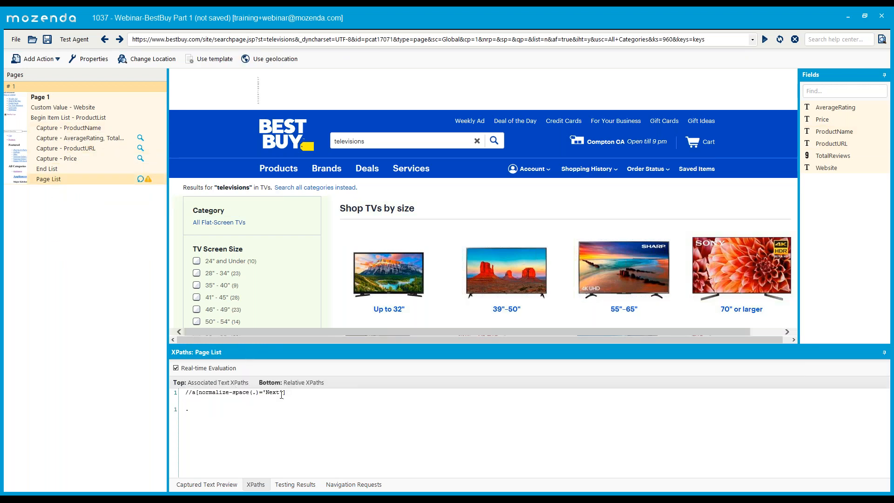
left_click(230, 410)
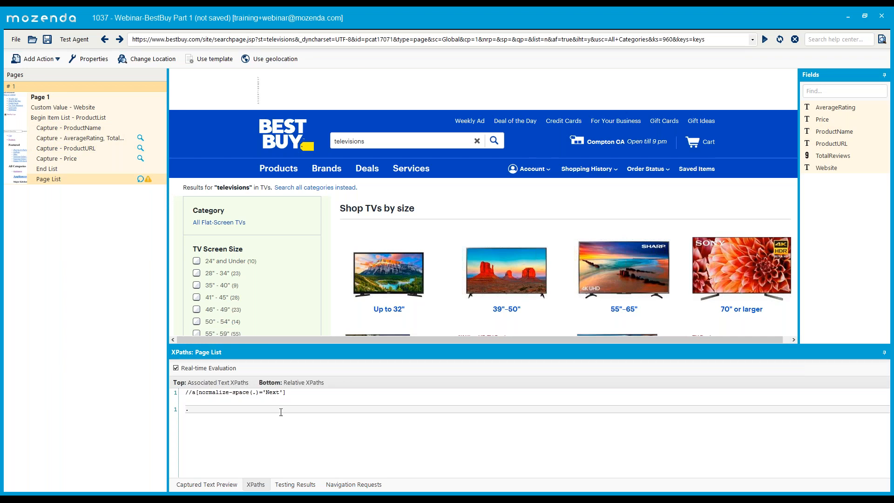
left_click_drag(297, 392, 197, 385)
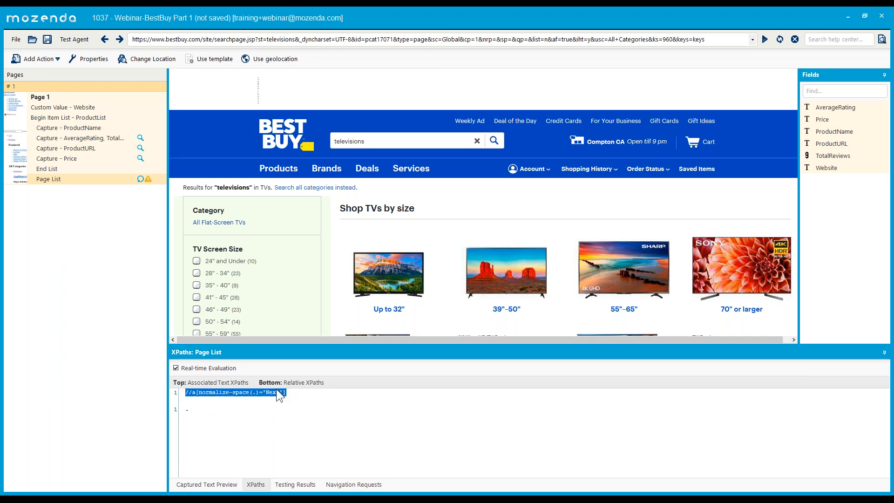
left_click(274, 393)
double_click(194, 393)
left_click(202, 409)
double_click(186, 409)
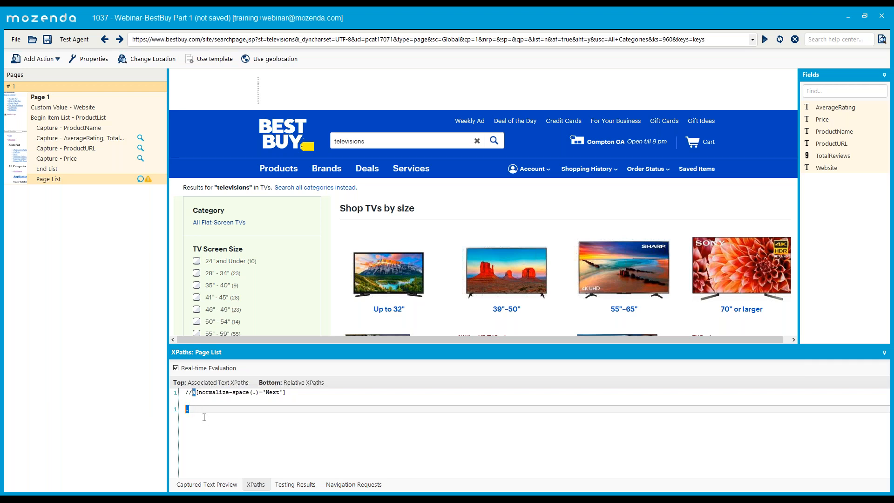
left_click(225, 412)
left_click_drag(344, 392, 142, 391)
left_click_drag(293, 393, 83, 386)
type("//a[contains(@class,\"ficon-caret-right\")]")
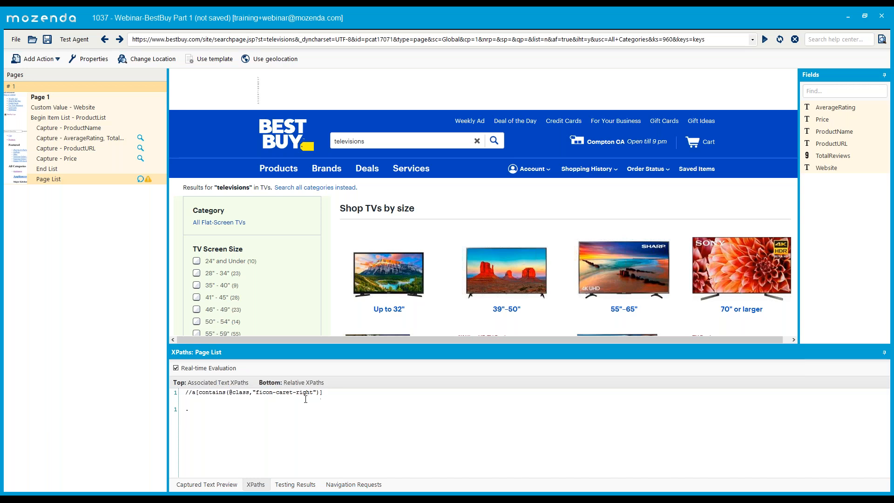
- Set the agent's request blocking to Level 2 (Third party), save the settings and bring up the navigation requests
left_click(76, 148)
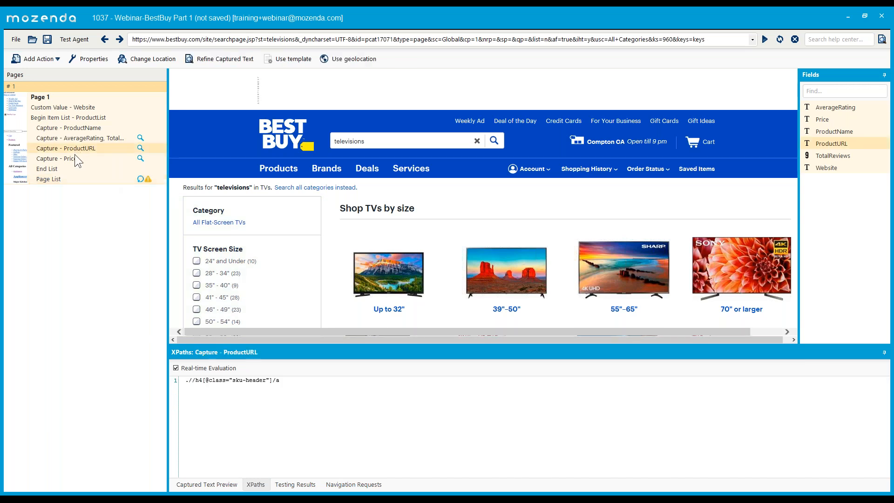
left_click(80, 158)
left_click(80, 169)
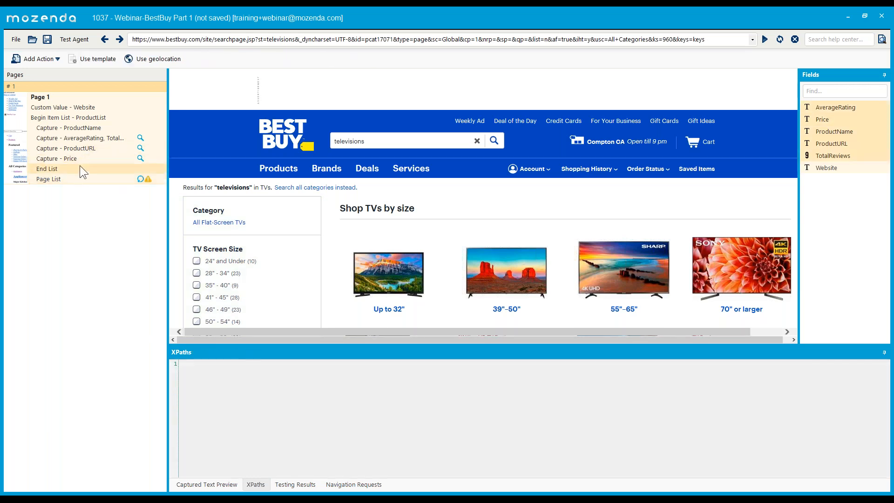
left_click(16, 39)
left_click(45, 164)
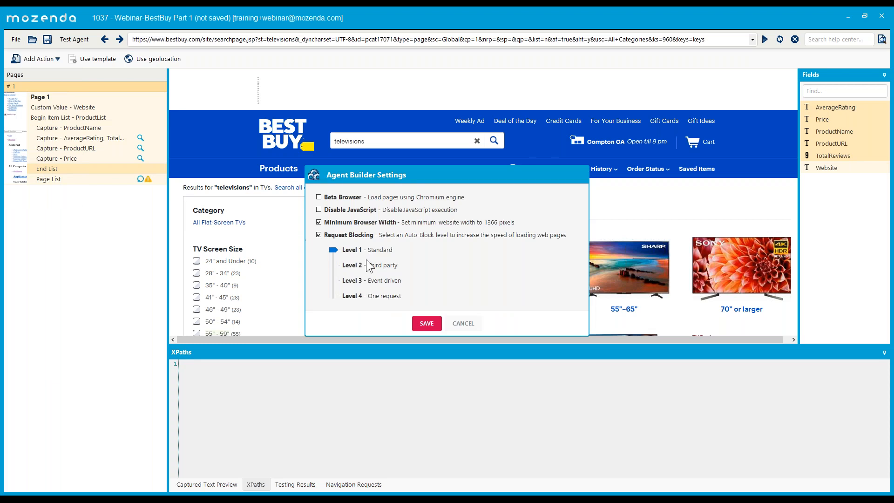
left_click(413, 322)
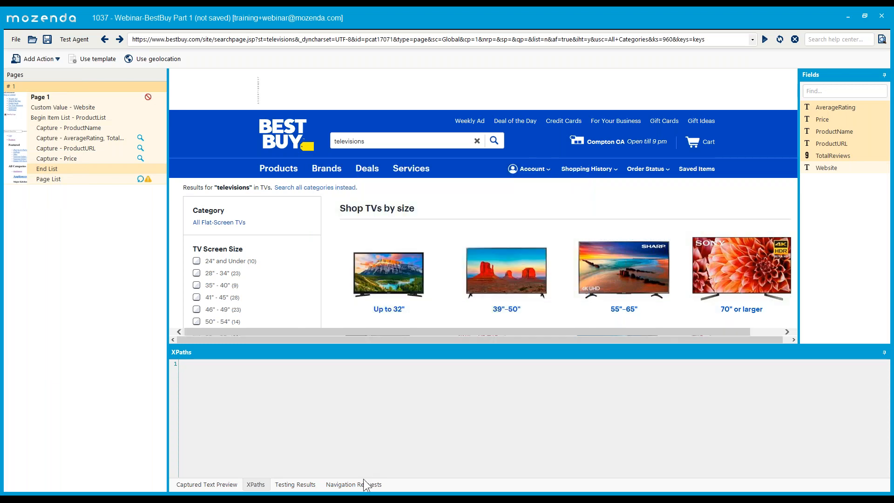
left_click(368, 484)
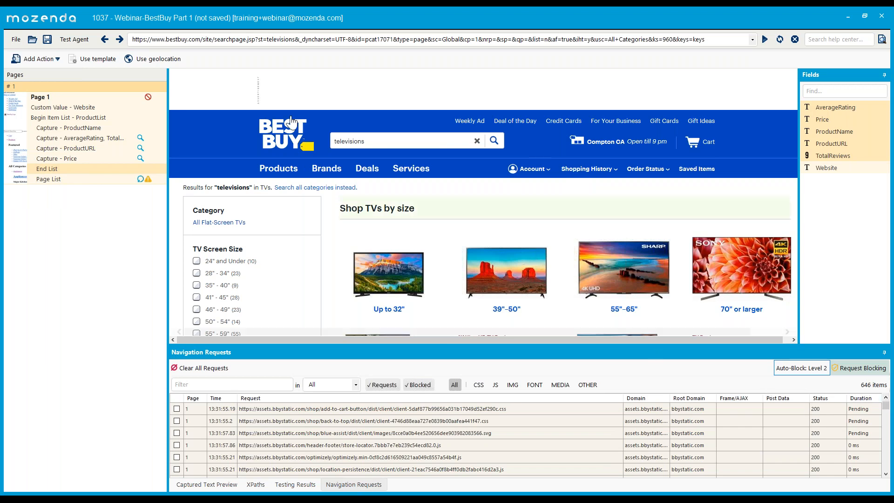
- Test the agent with the new blocking level and stop the run once it pages through the product results
left_click(74, 40)
left_click(27, 101)
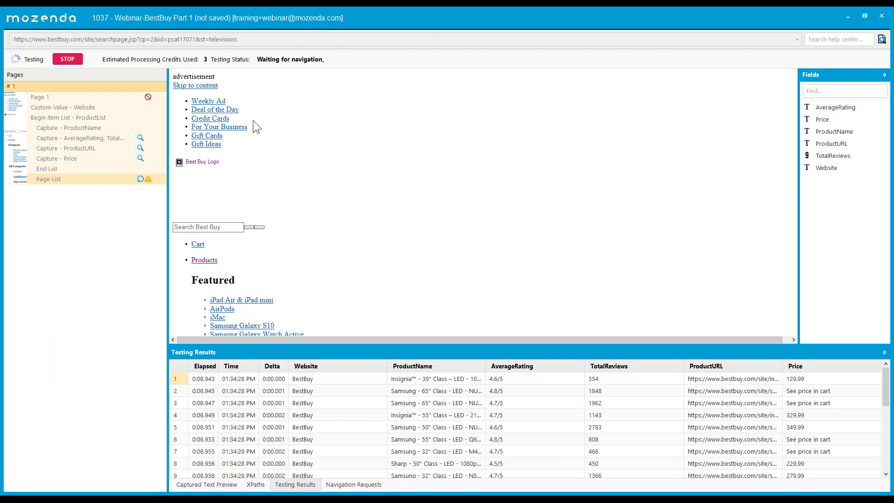
left_click(70, 61)
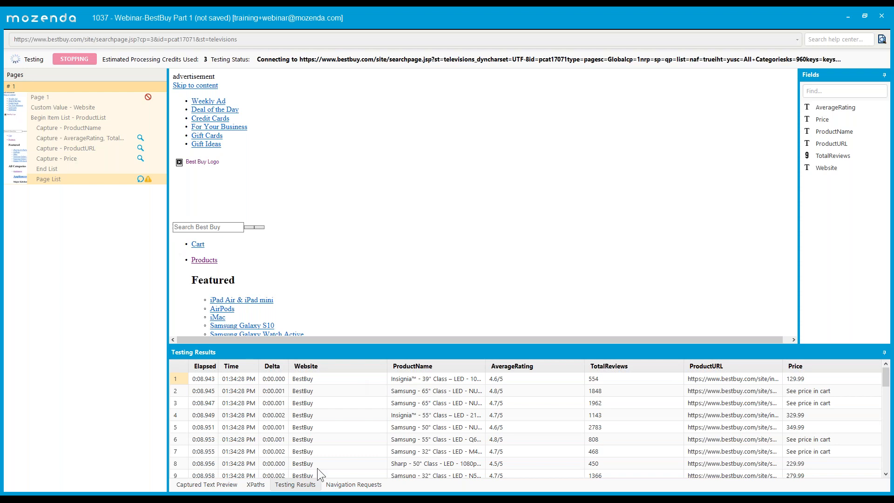
- Hide the blocked entries in the test's navigation requests and examine the status and duration of the remaining page requests
left_click(371, 486)
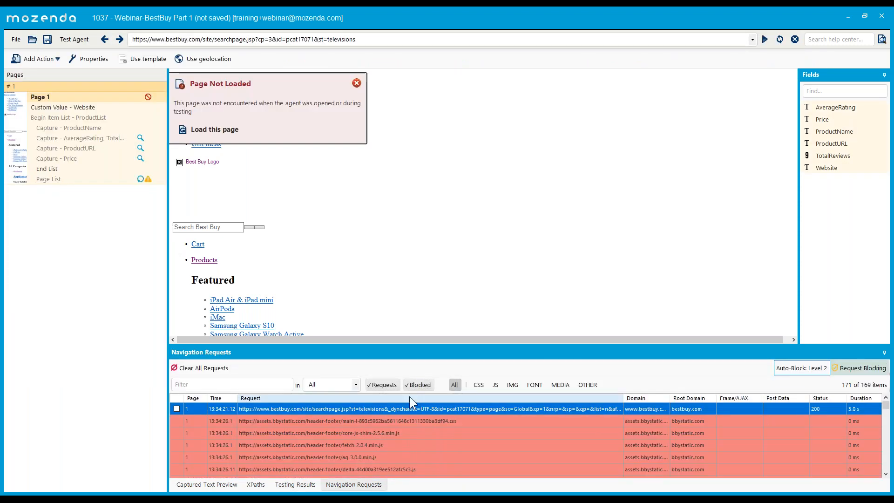
left_click(419, 387)
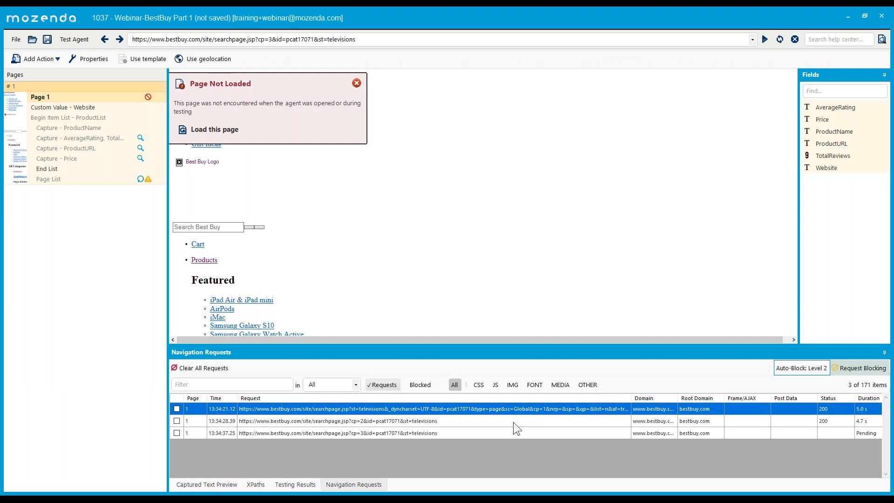
left_click(750, 412)
left_click(779, 432)
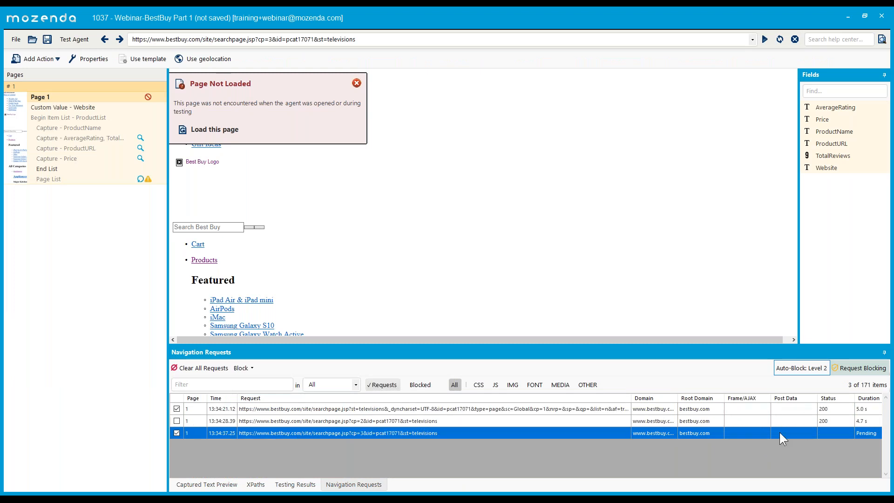
left_click(508, 420)
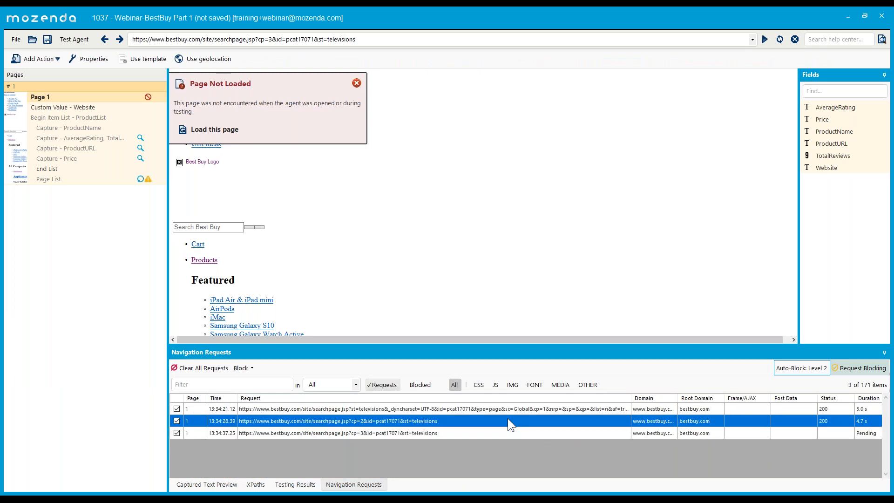
left_click(364, 411)
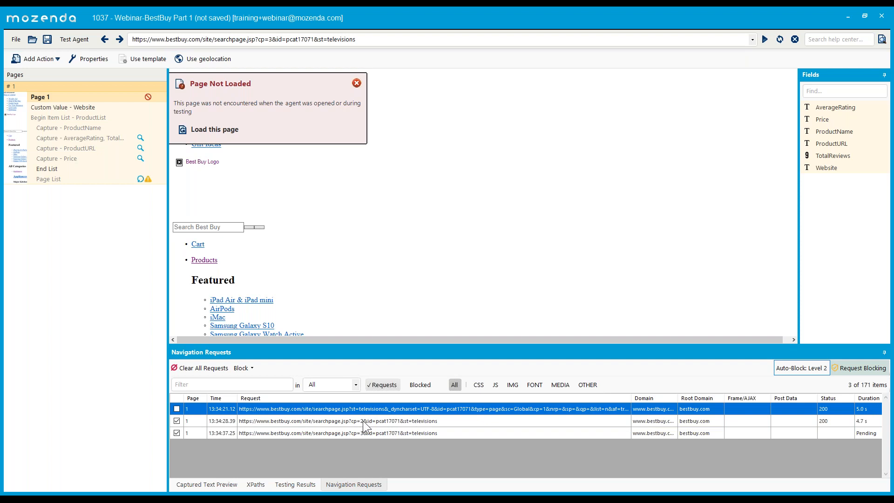
left_click(362, 420)
left_click(362, 432)
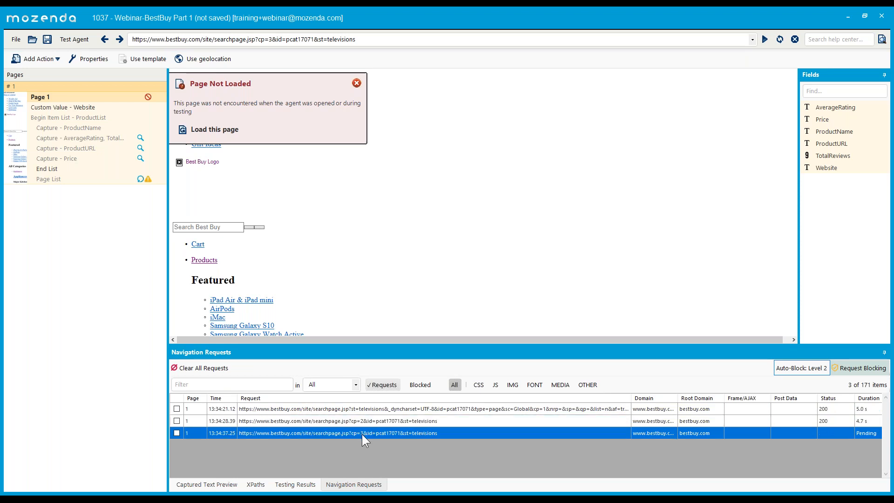
- Compare the load durations of the first and second page requests for the Page List and dismiss the page-not-loaded notice
left_click(56, 182)
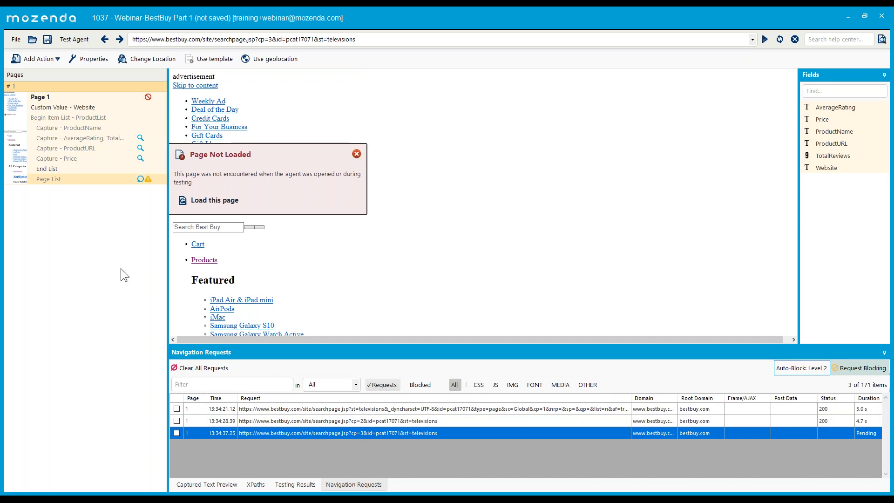
left_click(409, 407)
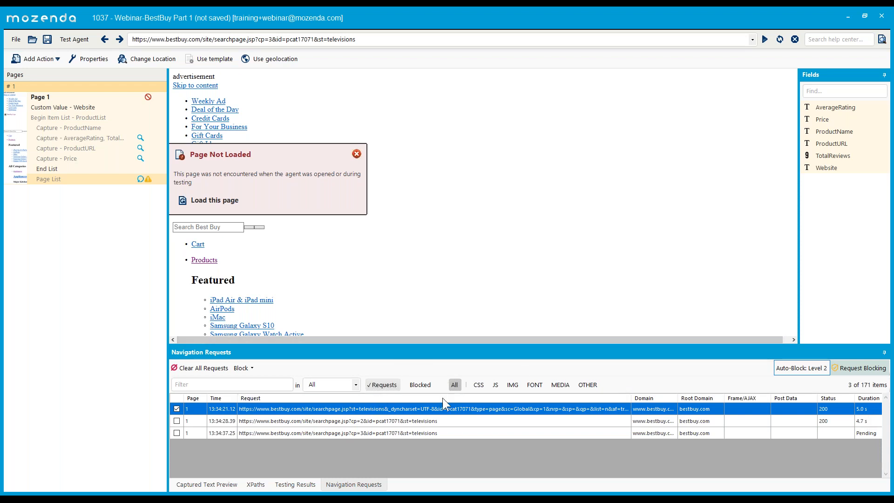
left_click(867, 410)
left_click(864, 420)
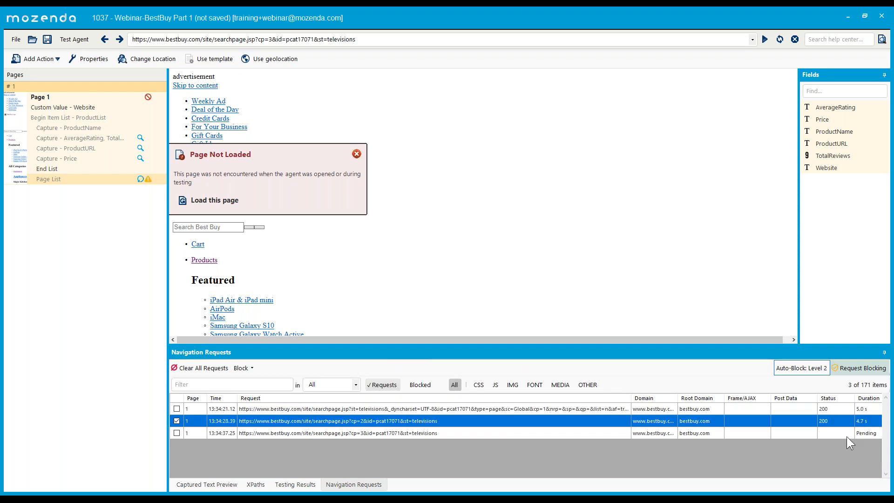
left_click(356, 154)
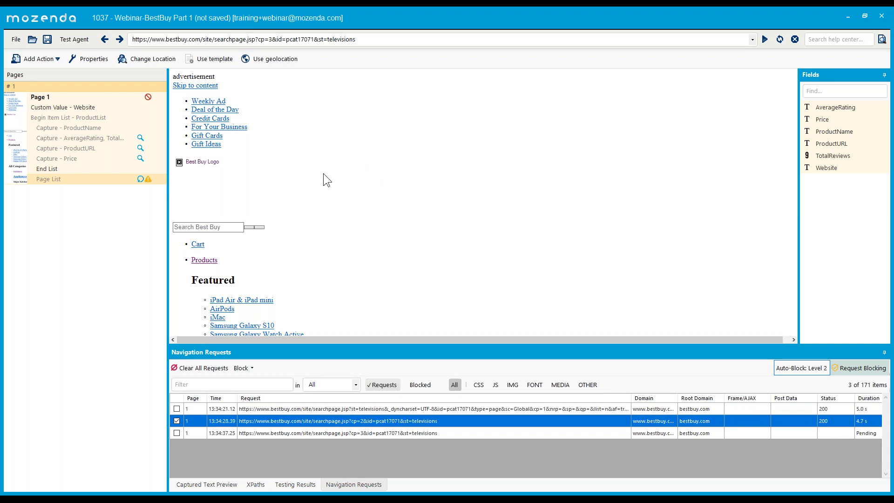
- Check the wait times applied after loading Page 1 and save the page settings
double_click(109, 94)
left_click(140, 227)
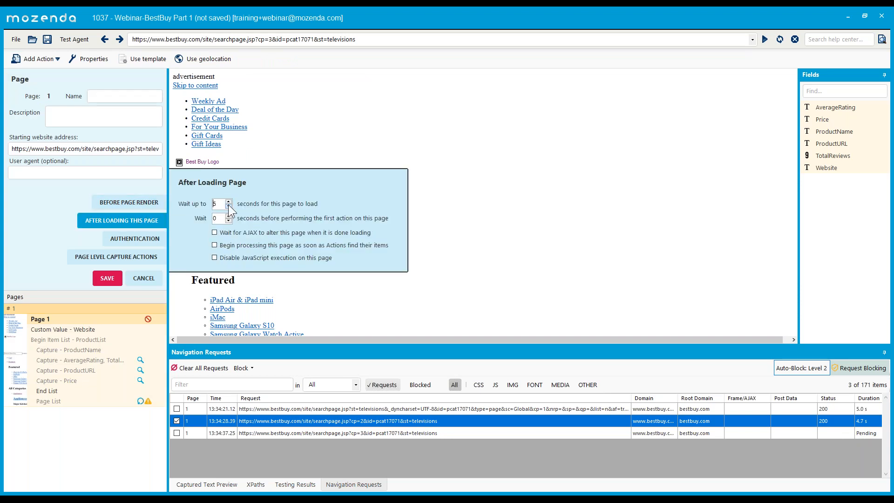
left_click(115, 282)
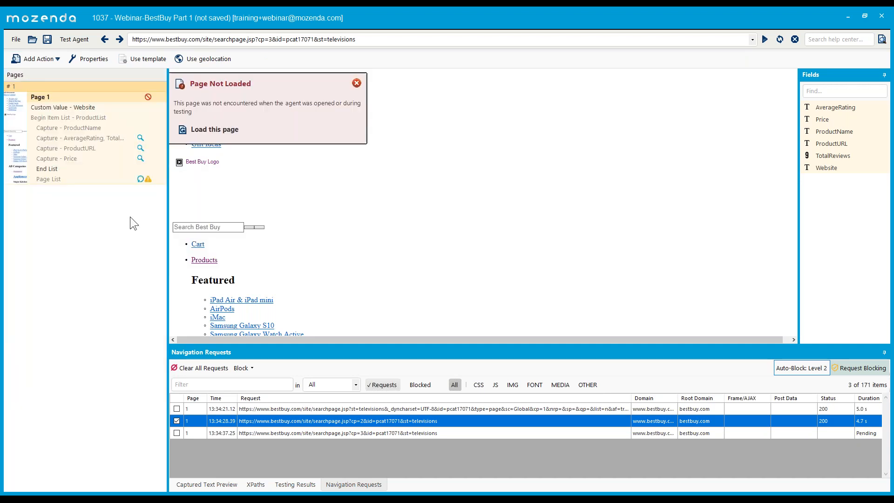
- Limit the Page List to 1 page, perform its actions on page 1 without waiting for AJAX, and save the action
right_click(73, 178)
left_click(119, 259)
mouse_move(125, 229)
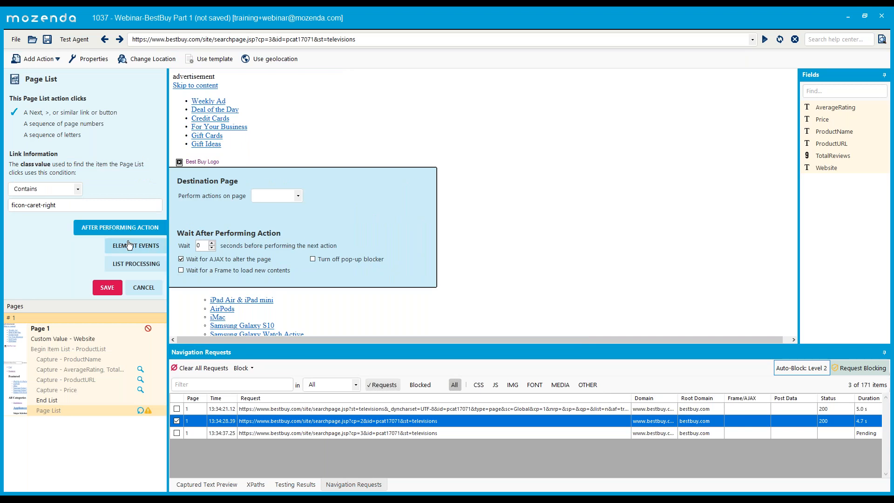
mouse_move(146, 267)
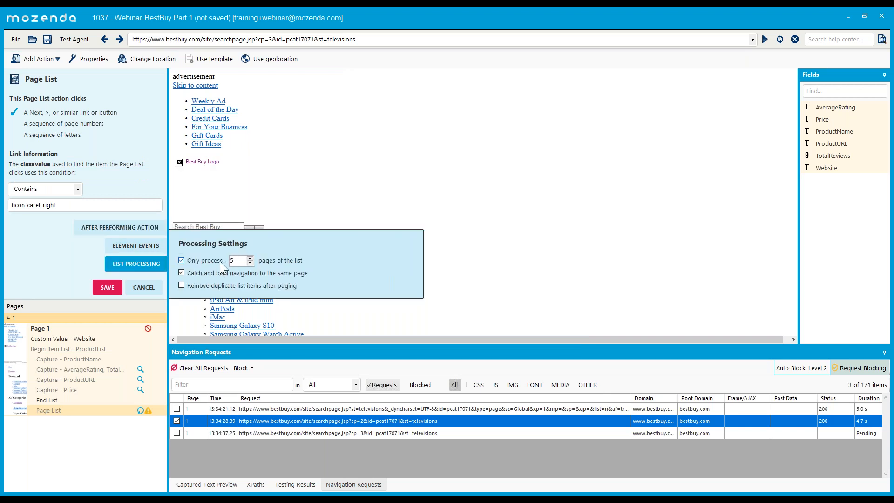
left_click_drag(246, 262, 217, 262)
type("1")
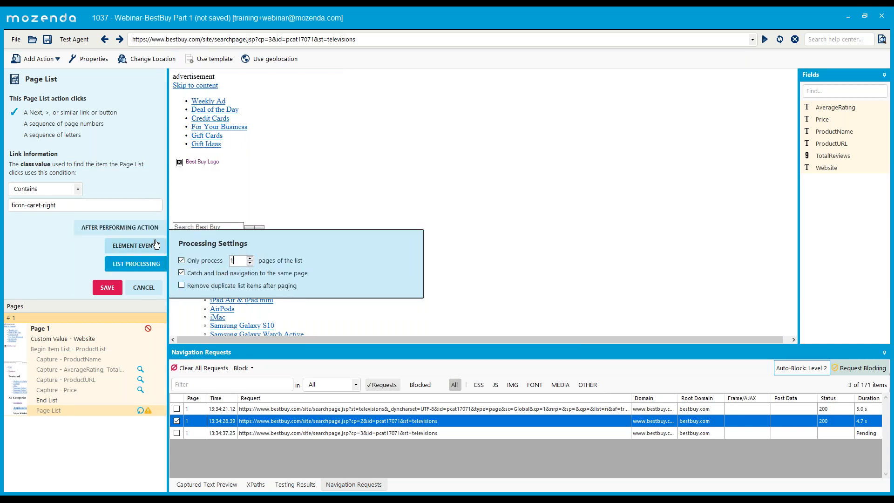
mouse_move(122, 231)
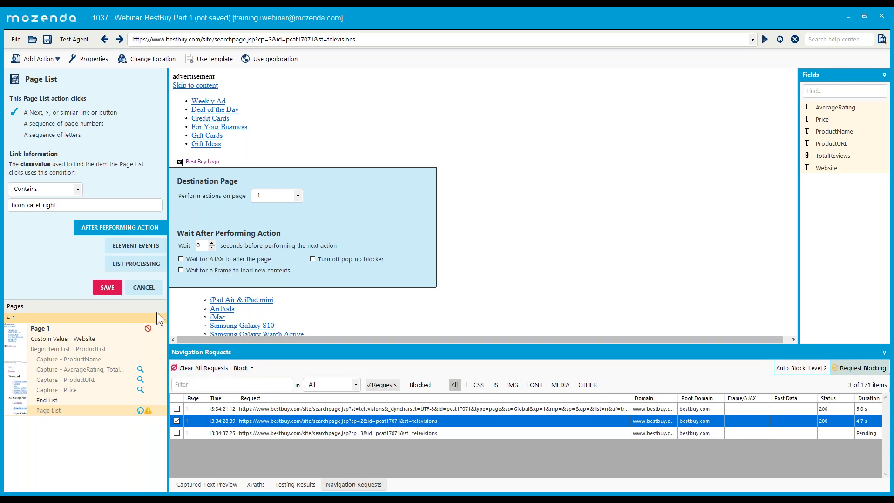
left_click(113, 288)
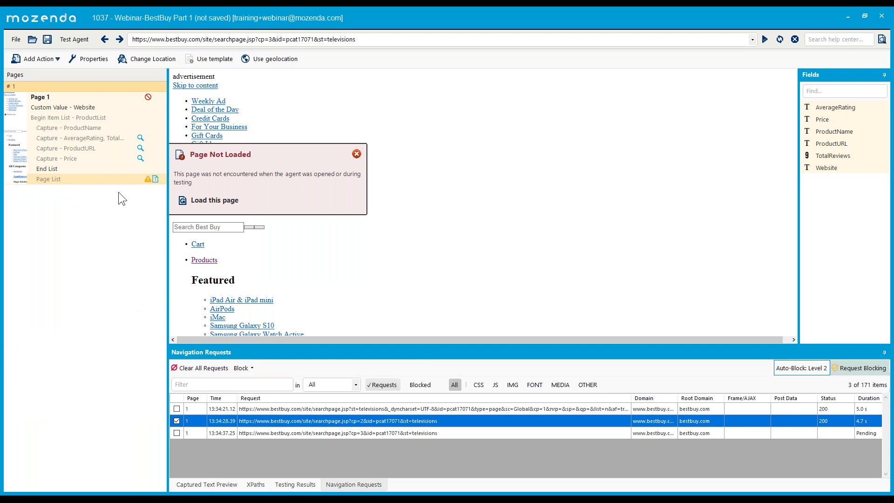
- Run a full agent test with the revised Page List, review the captured product rows and finish testing
left_click(74, 39)
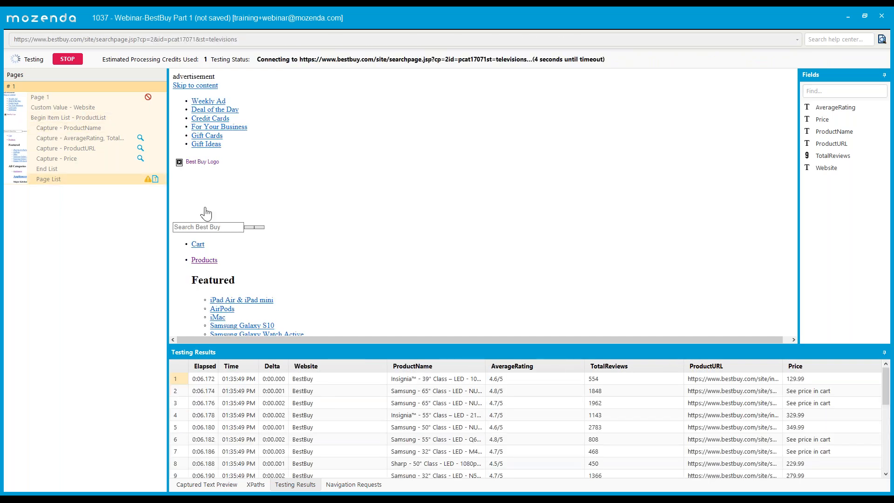
scroll(257, 412, "down", 4)
scroll(258, 414, "down", 2)
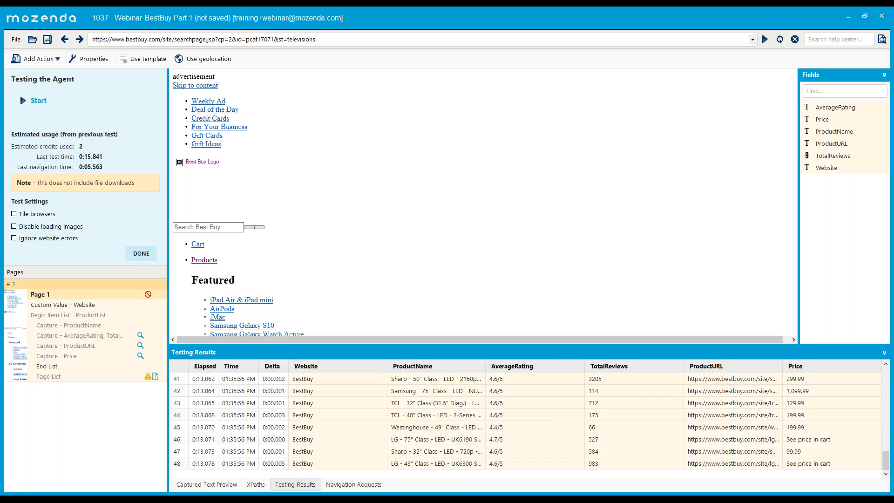
left_click(141, 254)
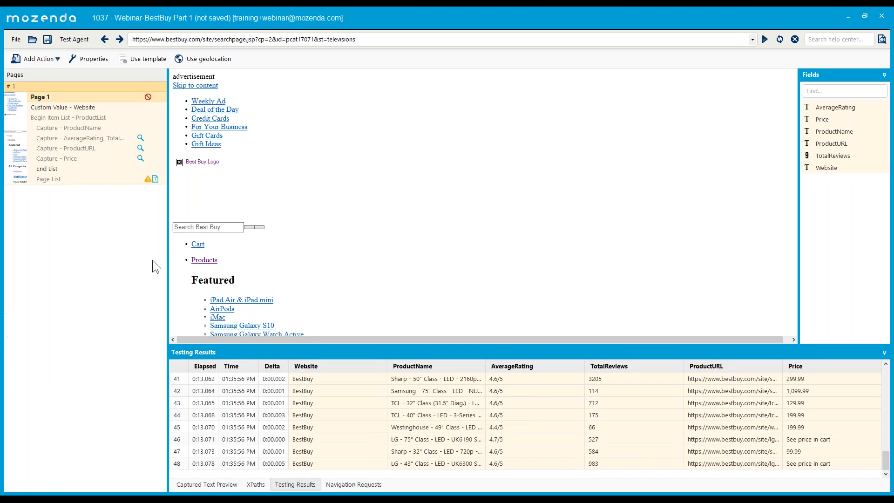
- Review the AverageRating and TotalReviews captures in the earlier test rows and reopen the agent testing options
left_click(85, 138)
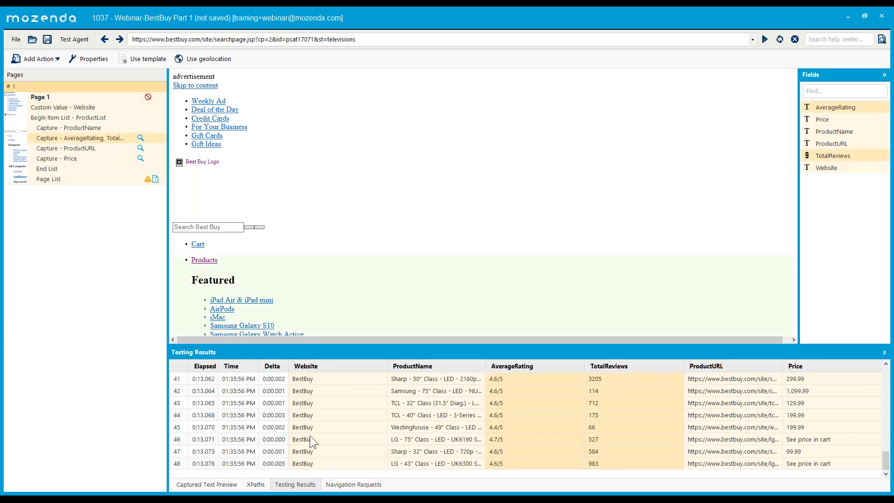
scroll(517, 437, "up", 6)
left_click(74, 39)
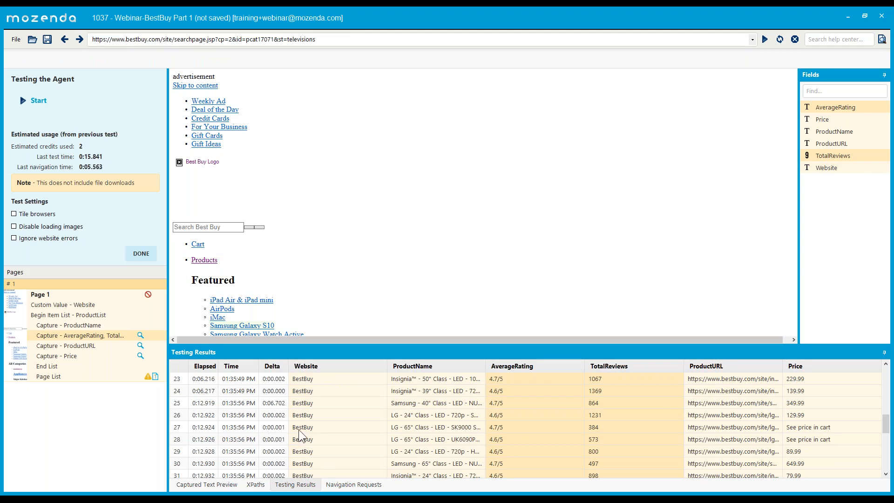
- Review the remaining test rows, finish testing, and inspect the page 2 navigation request and the request blocking settings
scroll(247, 432, "down", 6)
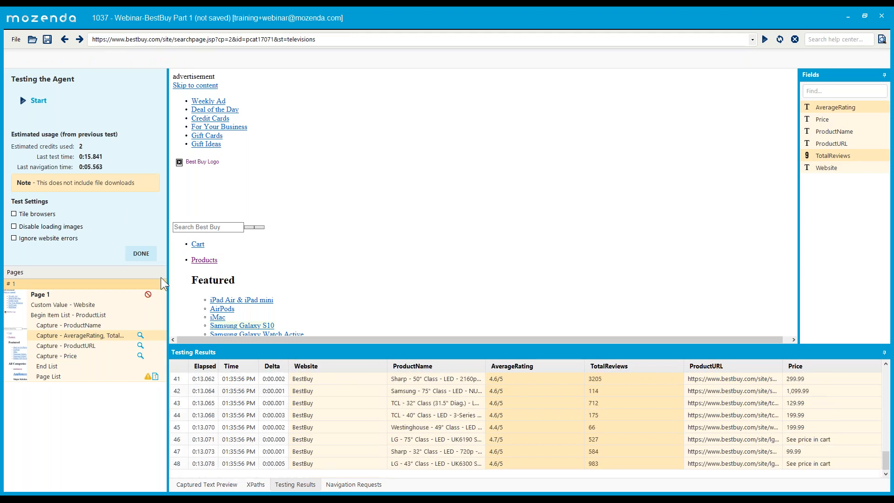
left_click(141, 253)
left_click(352, 484)
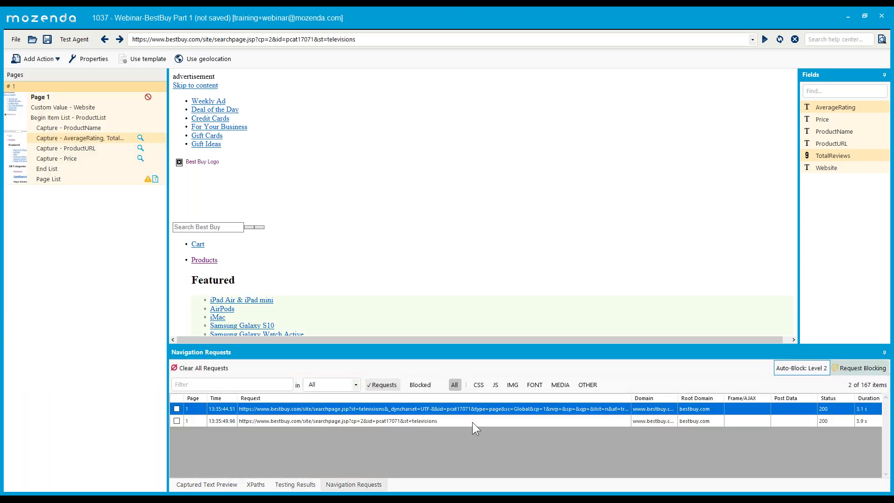
left_click(505, 422)
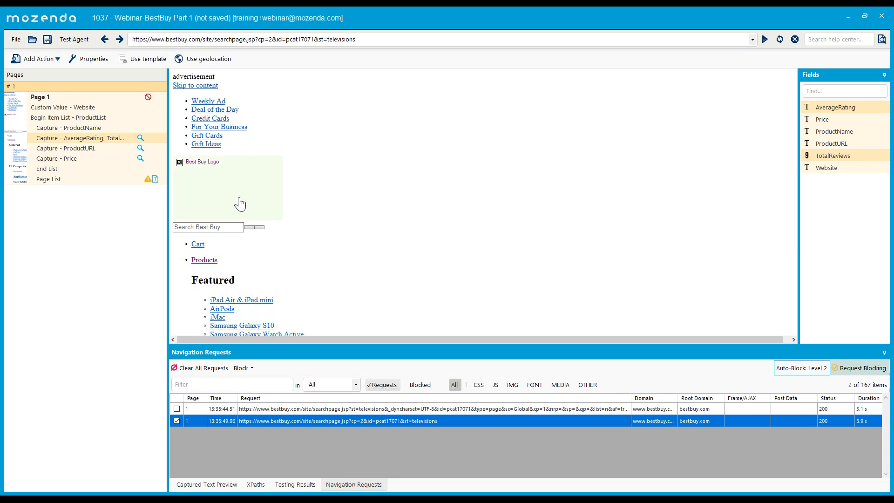
left_click(856, 367)
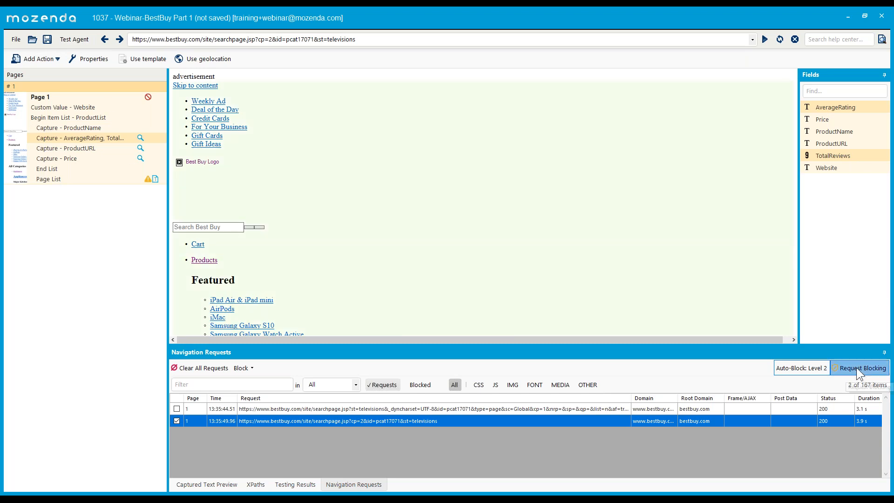
left_click(627, 321)
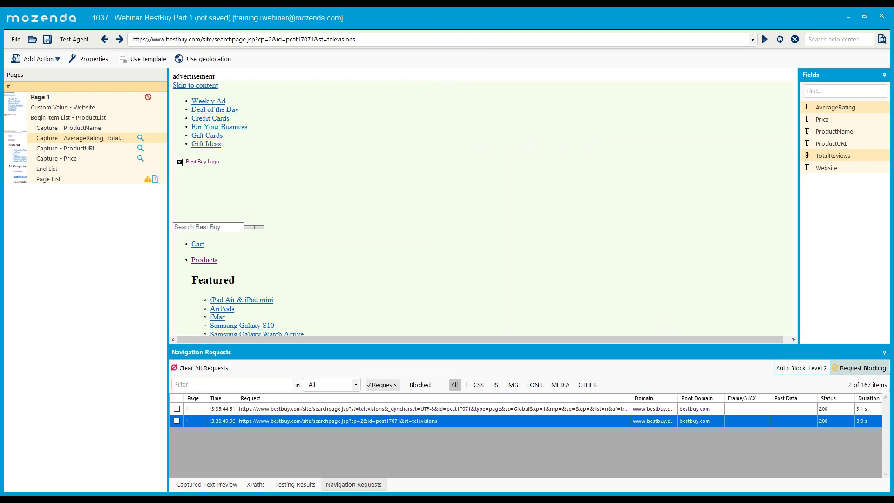
- Start another full agent test and switch to the Mozenda web console in the browser
left_click(74, 39)
left_click(37, 95)
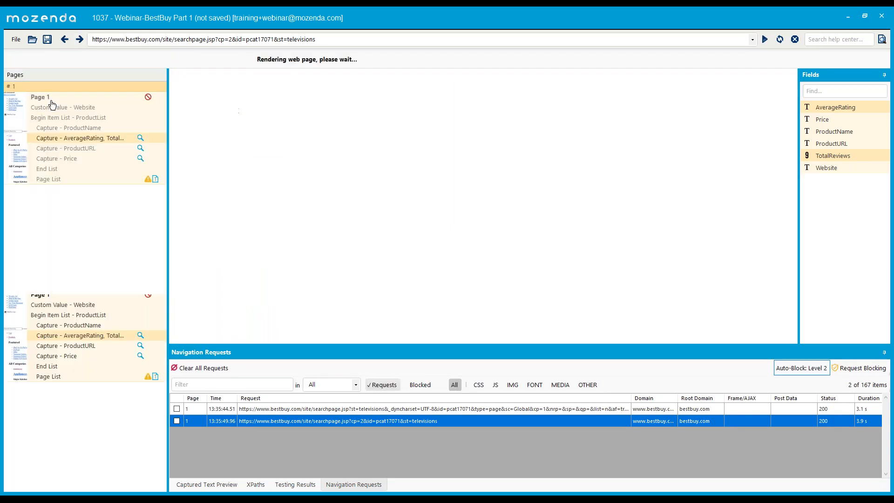
left_click(91, 496)
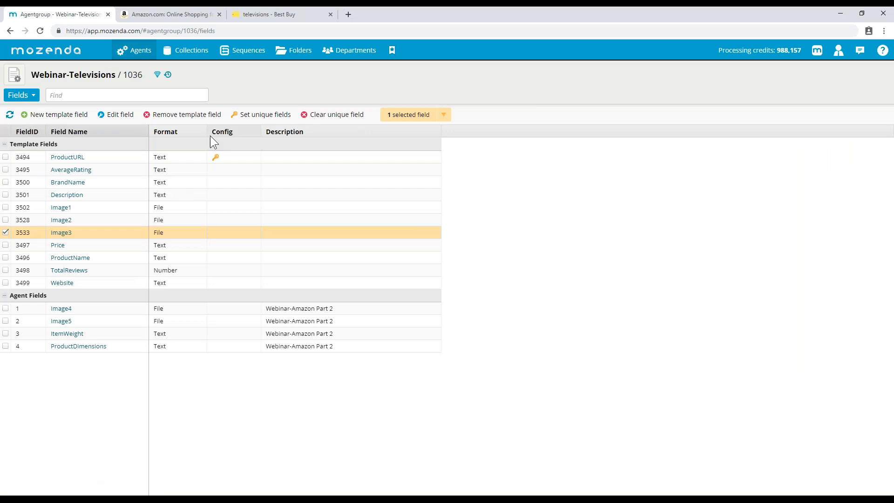
- Include the Image4 agent field in the Webinar-Televisions template and save the field
left_click(92, 235)
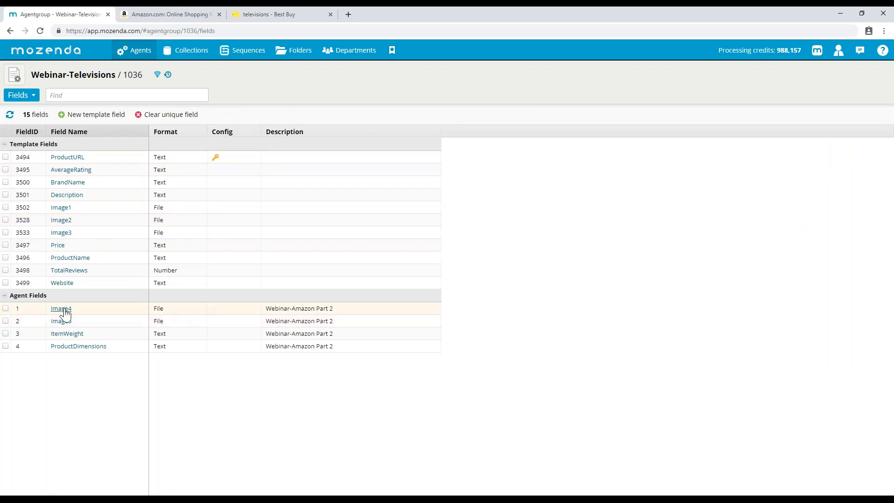
double_click(273, 311)
left_click(422, 292)
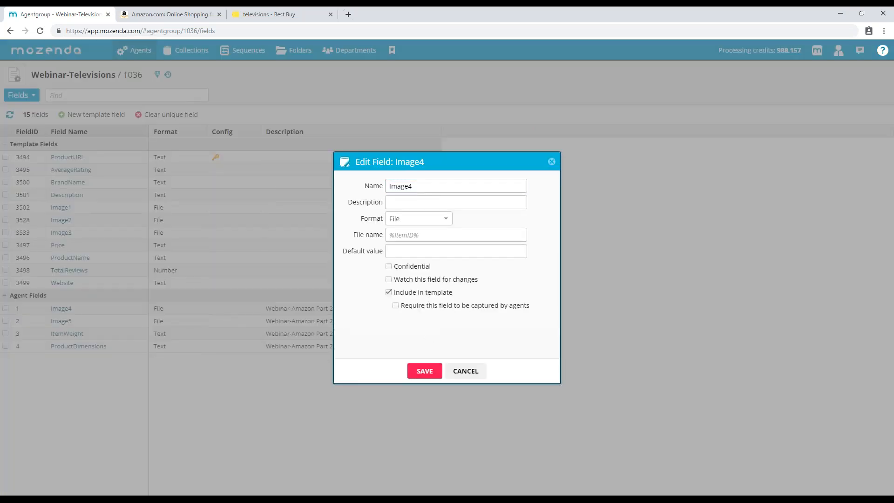
left_click(424, 371)
- Switch back to the Agent Builder, review the captured product rows, finish testing and check the navigation requests
mouse_move(163, 498)
left_click(164, 467)
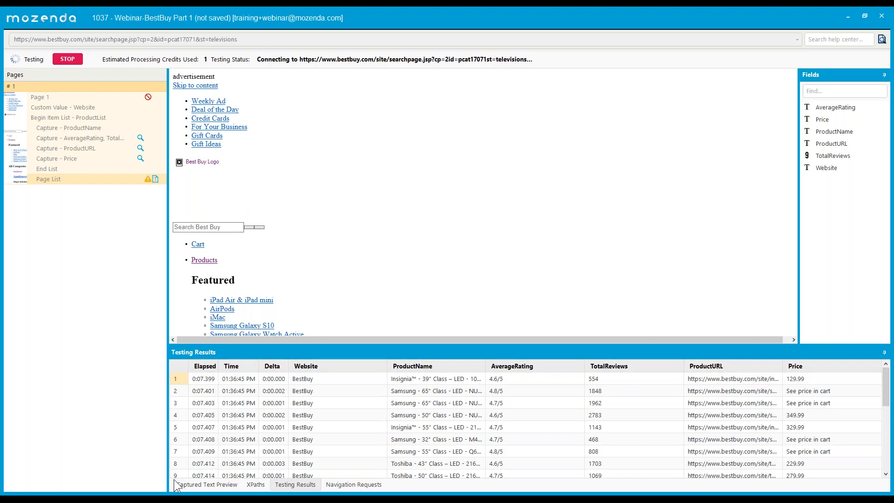
scroll(220, 440, "down", 5)
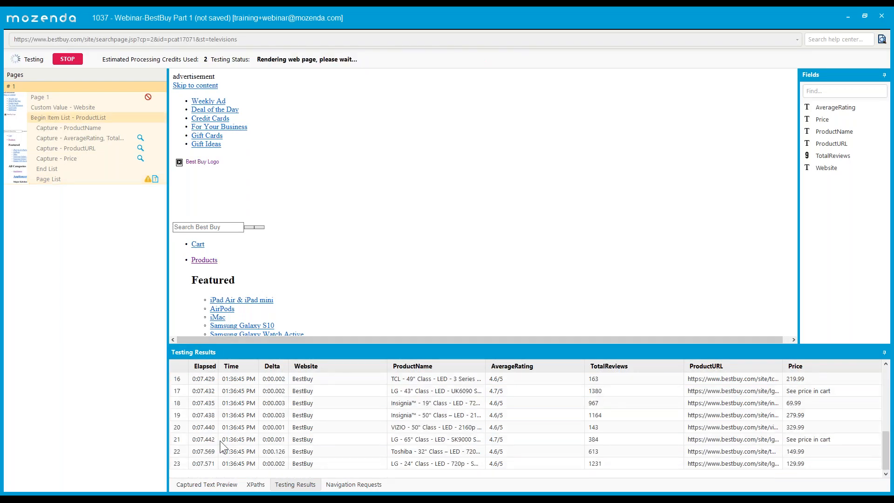
scroll(291, 467, "down", 8)
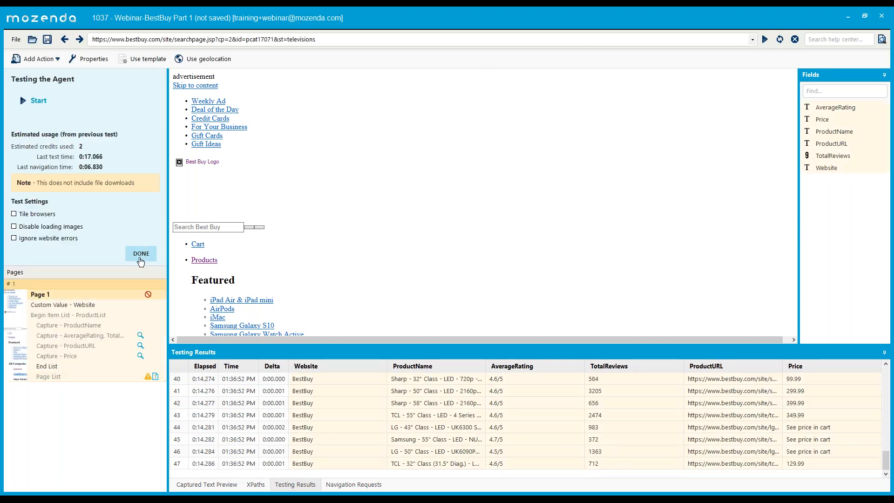
left_click(139, 254)
scroll(359, 427, "up", 10)
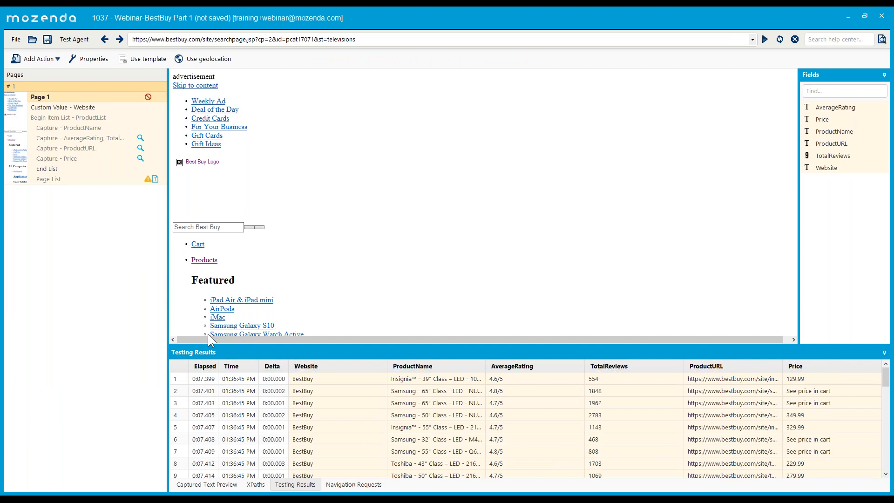
left_click(356, 484)
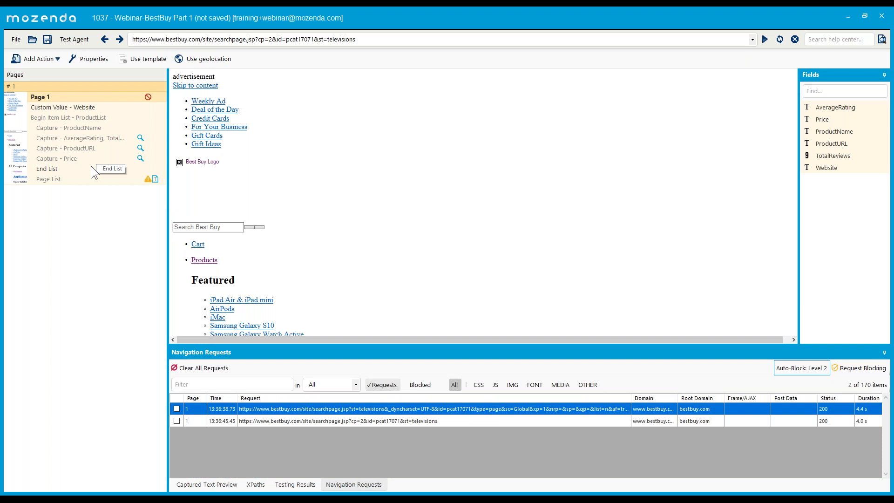
- Save the agent under the name Webinar-BestBuy Part 1 and dismiss the follow-up options
left_click(206, 484)
left_click(255, 484)
left_click(47, 40)
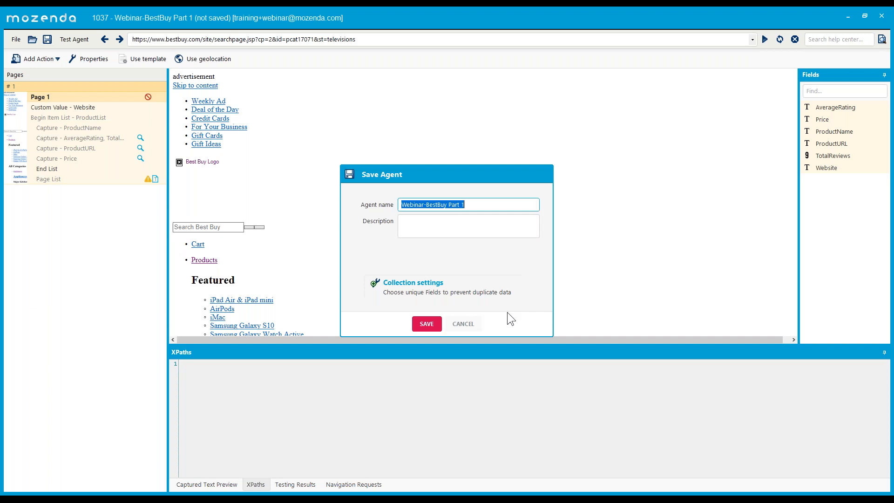
left_click(426, 325)
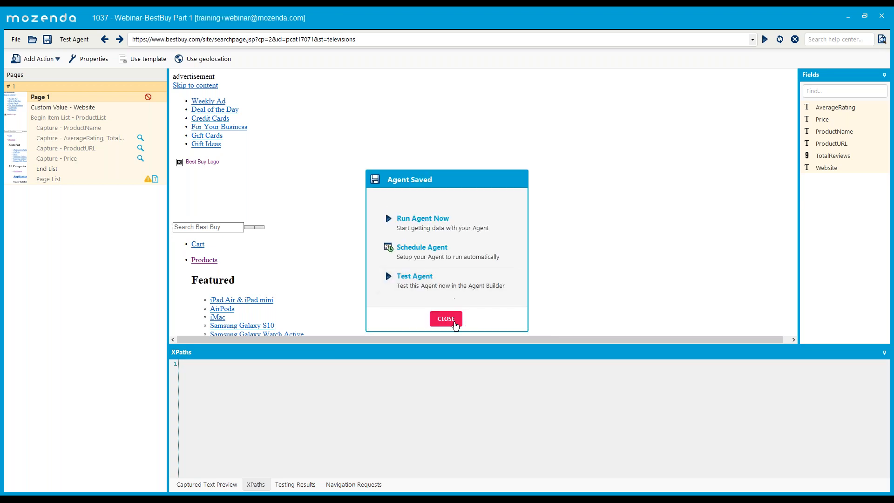
left_click(453, 320)
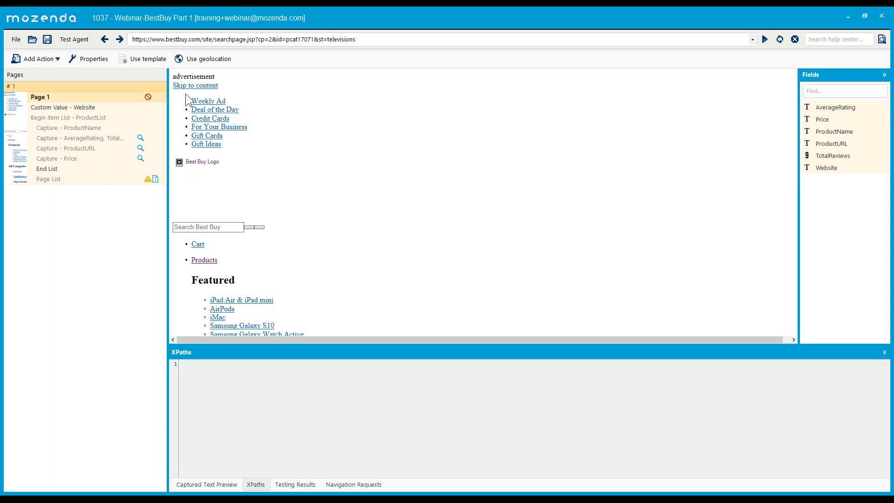
- Leave the saved agent and start a new agent from the builder's welcome page
left_click(16, 39)
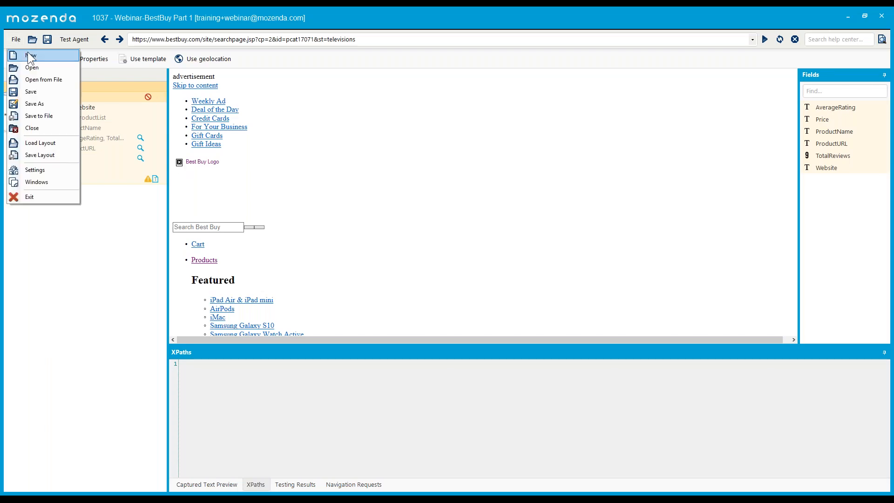
left_click(29, 54)
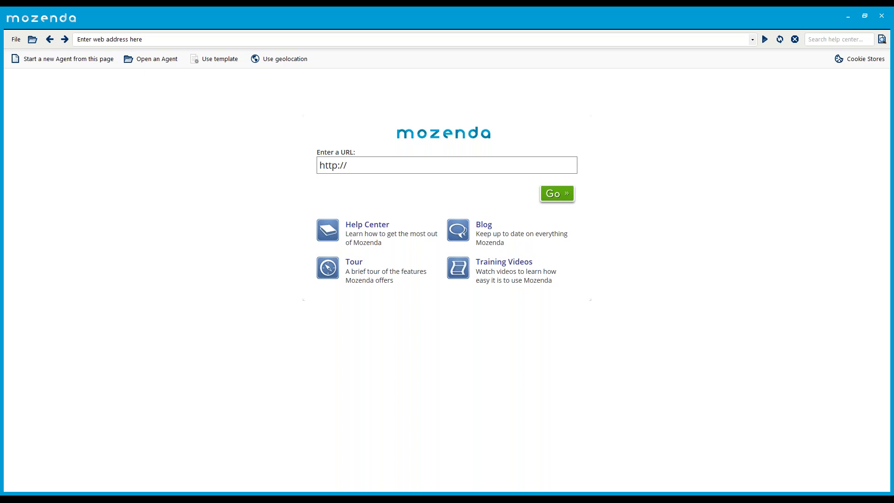
left_click(38, 65)
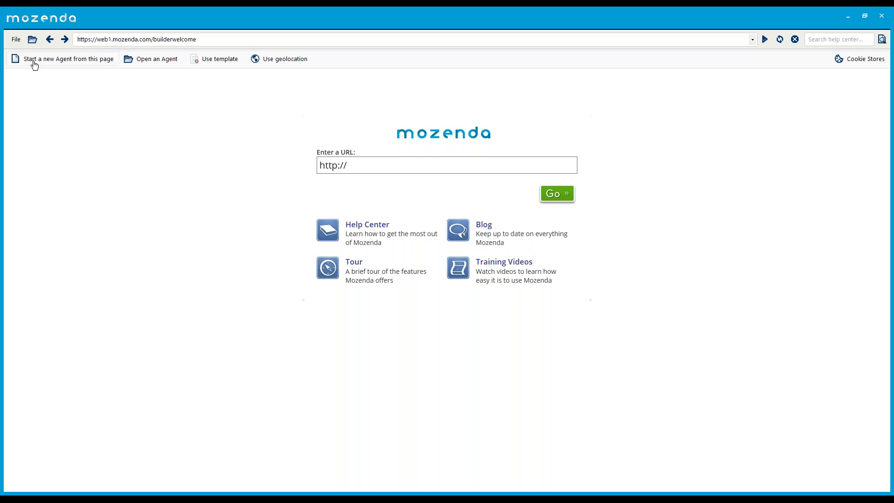
- Open the Agent Builder settings, leave them and return to the Mozenda web console
left_click(16, 40)
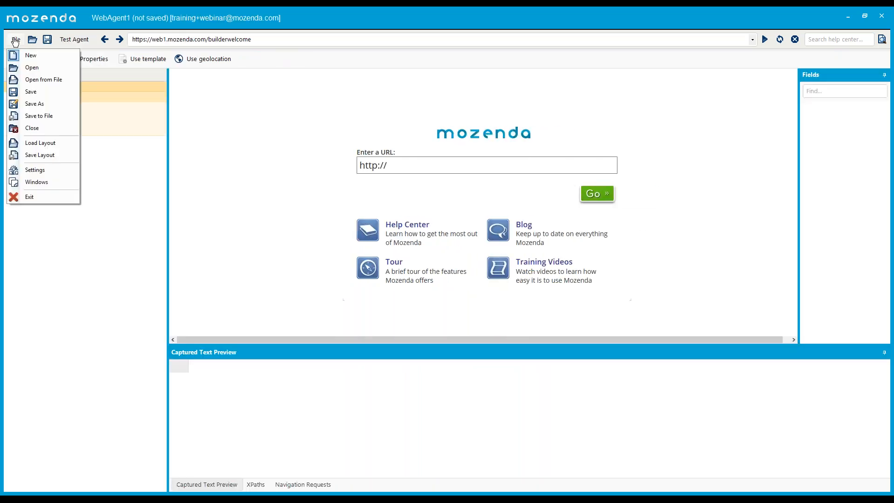
left_click(39, 171)
left_click(368, 250)
left_click(432, 323)
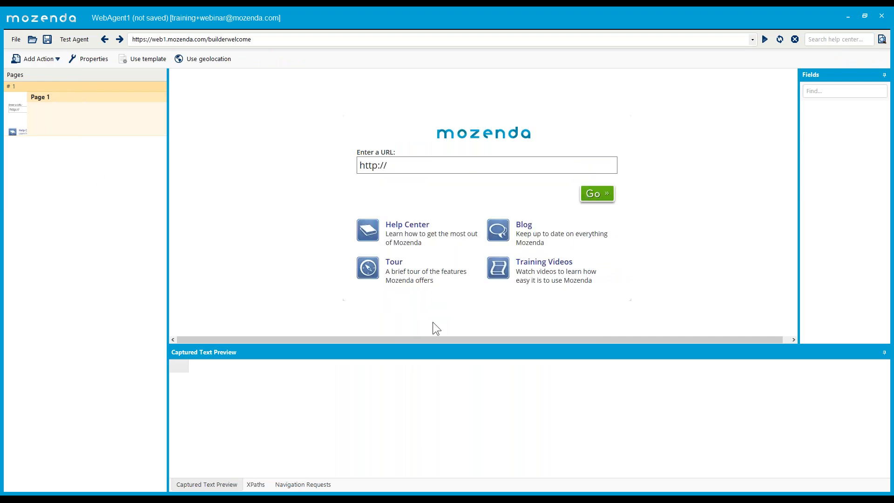
left_click(74, 39)
left_click(34, 100)
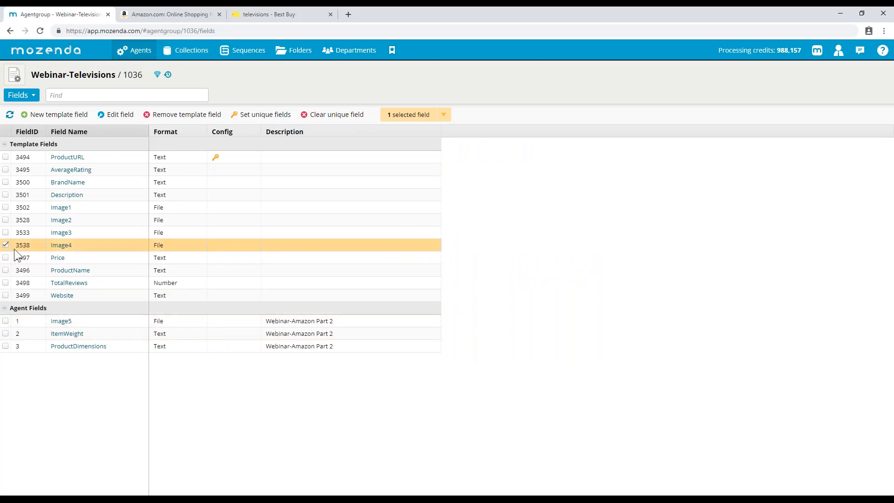
- Deselect the Image4 field and open the Webinar-BestBuy Part 1 agent from the list of all agents
left_click(6, 245)
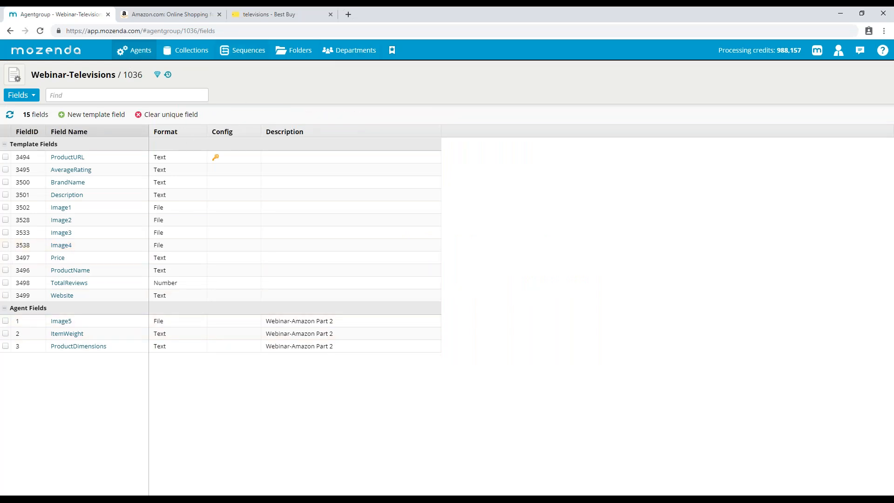
left_click(144, 67)
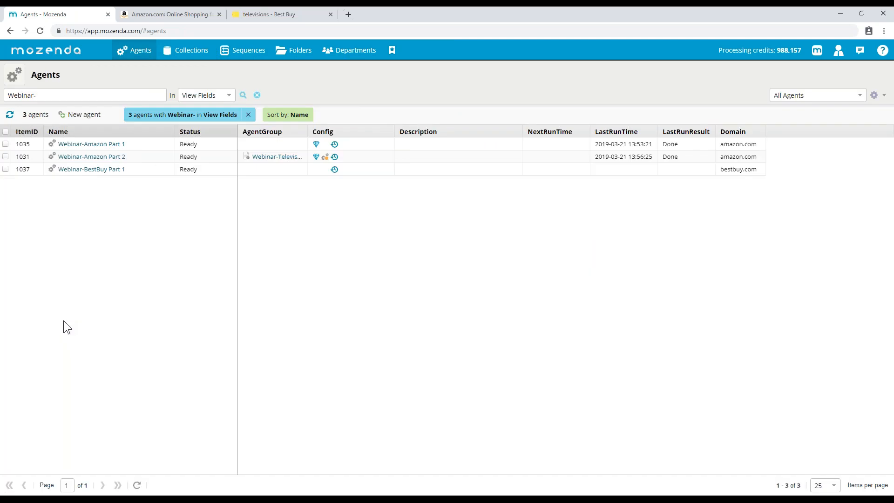
left_click(105, 170)
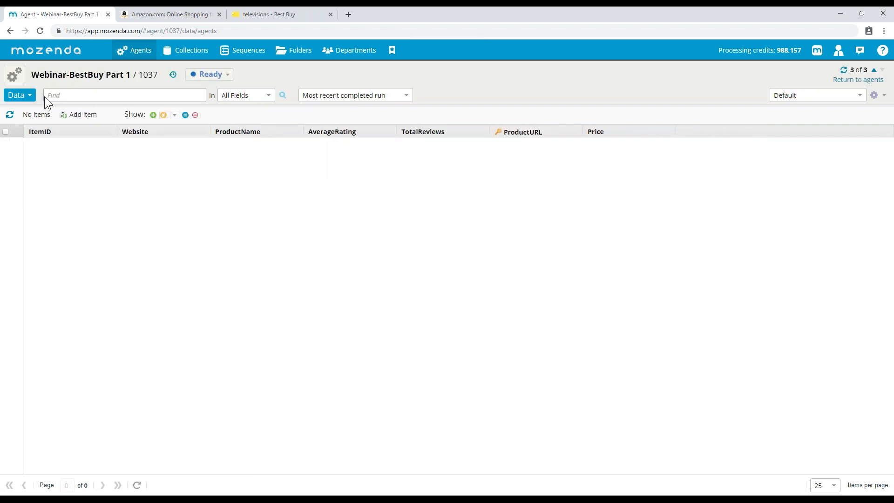
- Review the agent's harvesting error handling, behavior and method options, and save them with Standard harvesting
left_click(14, 75)
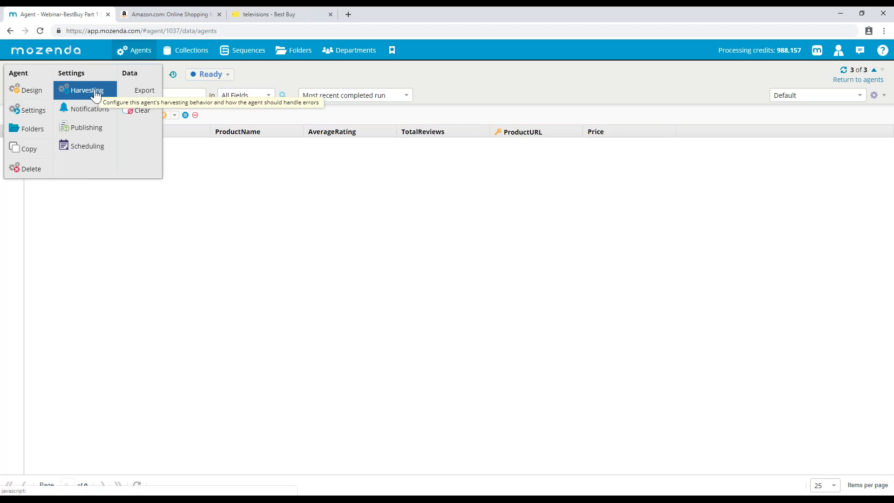
left_click(90, 92)
left_click(409, 202)
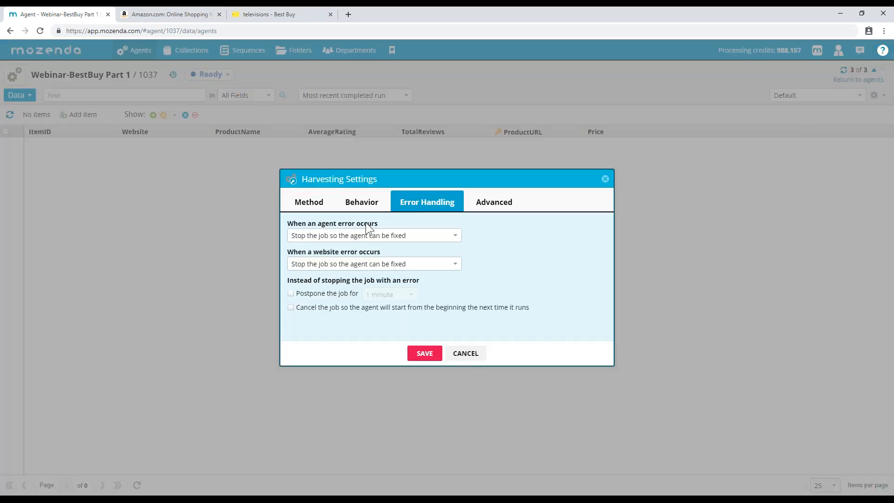
left_click(364, 202)
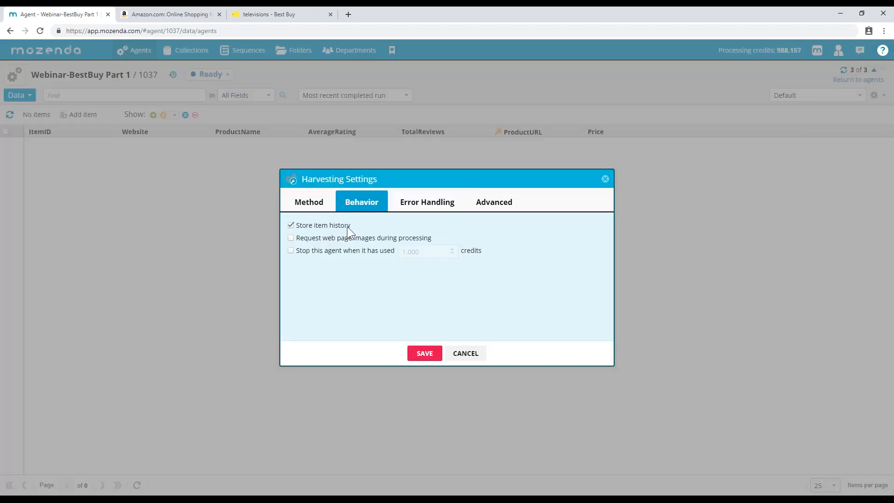
left_click(309, 203)
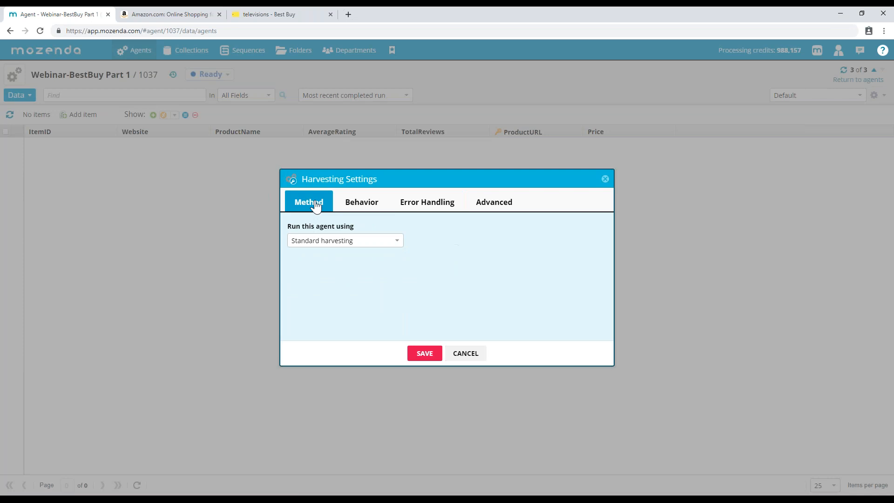
left_click(342, 241)
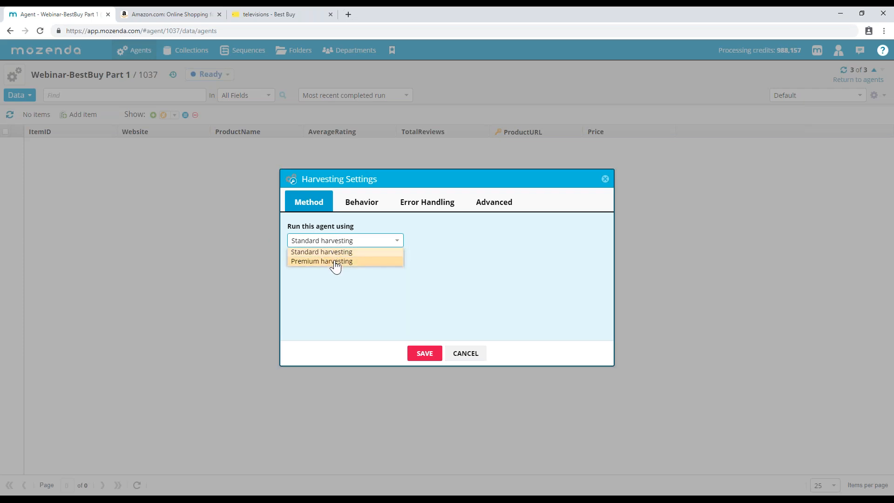
left_click(478, 247)
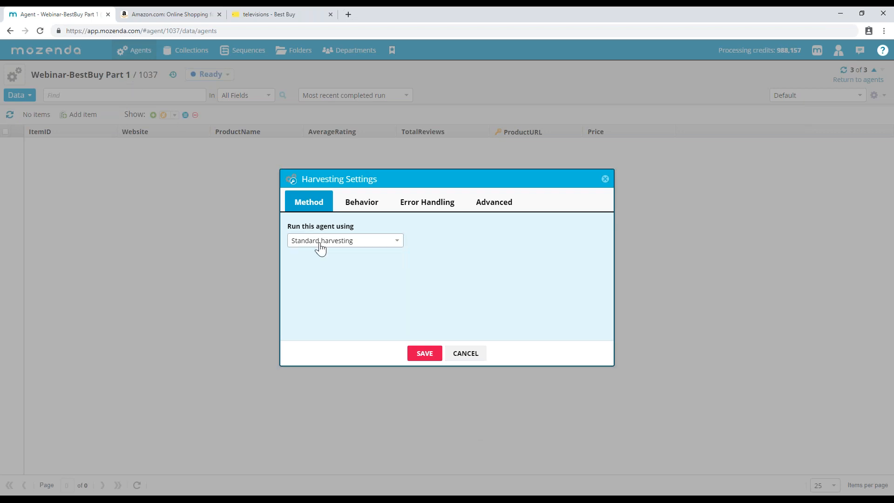
left_click(425, 353)
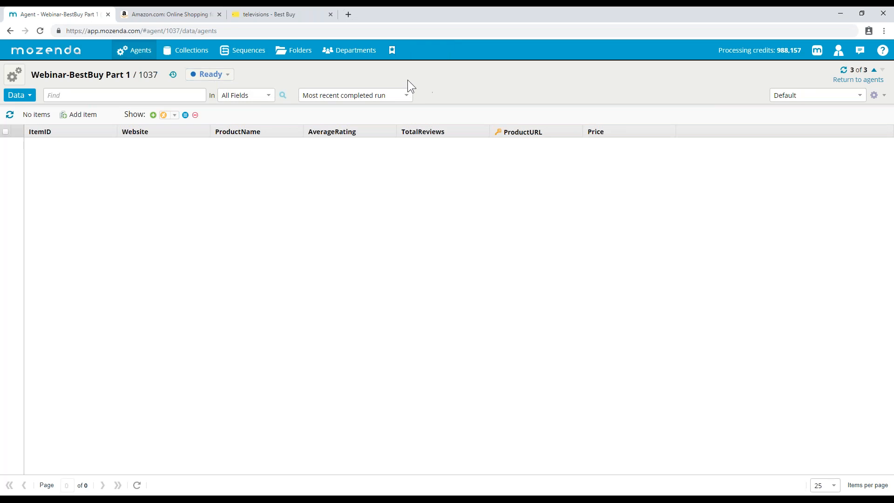
- Run the Webinar-BestBuy Part 1 agent and open the Webinar-Televisions agent group
left_click(219, 79)
left_click(217, 90)
mouse_move(148, 51)
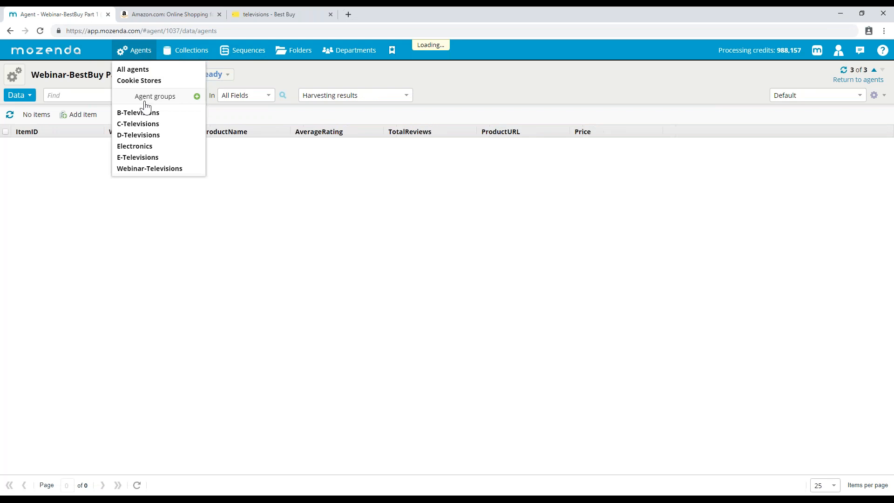
left_click(149, 169)
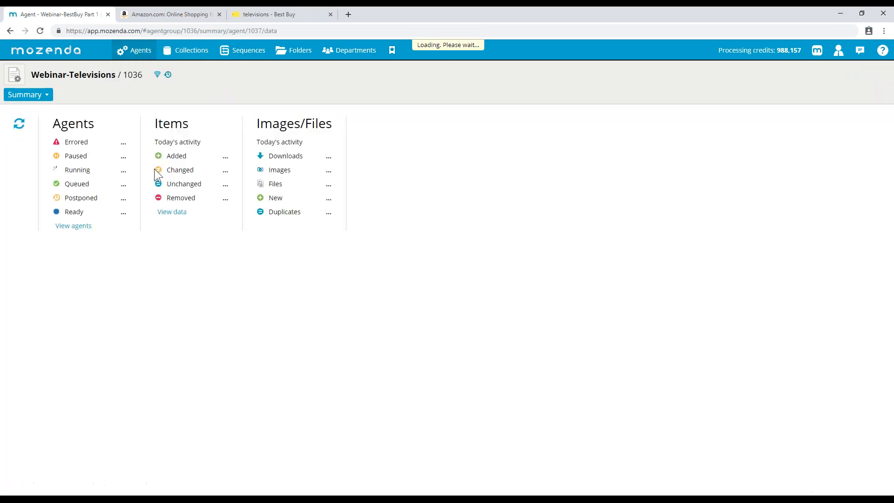
- Show the fields of the Webinar-Televisions agent group and include the Image5 agent field in the template
left_click(41, 97)
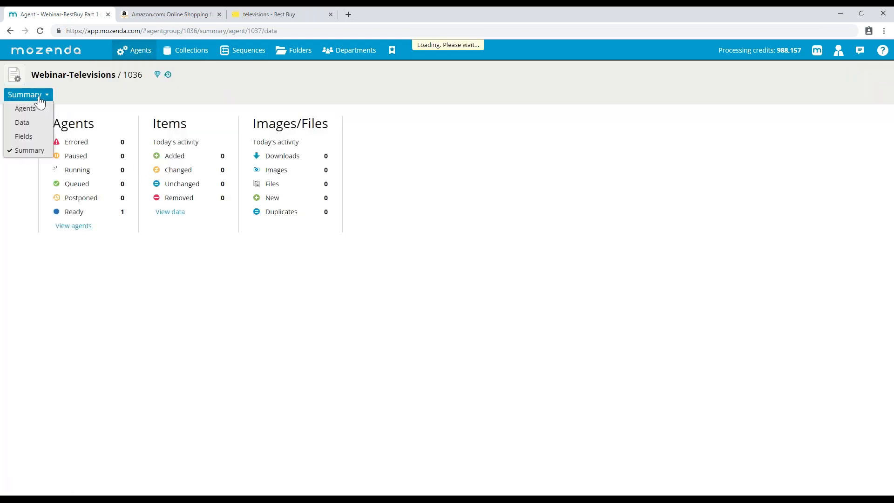
left_click(30, 139)
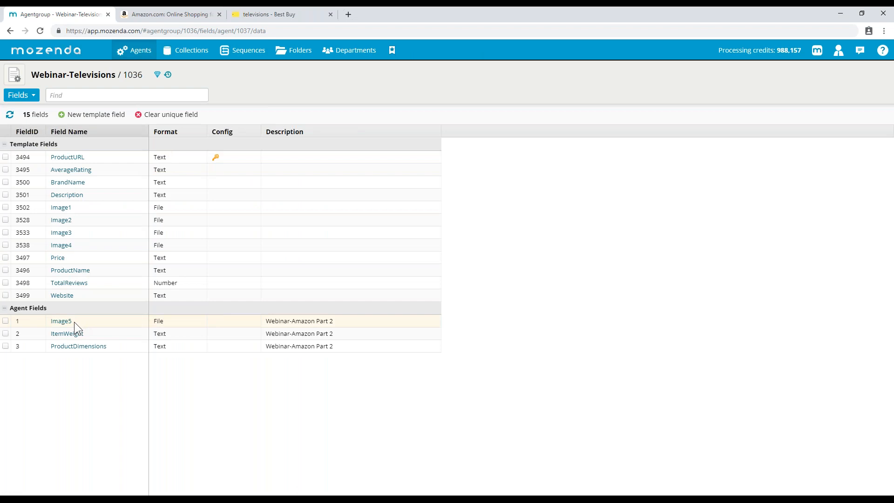
left_click(70, 322)
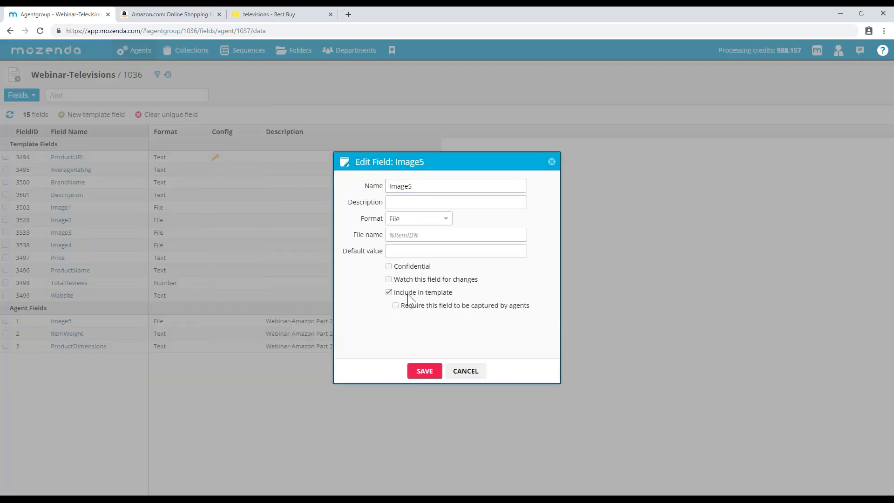
left_click(425, 375)
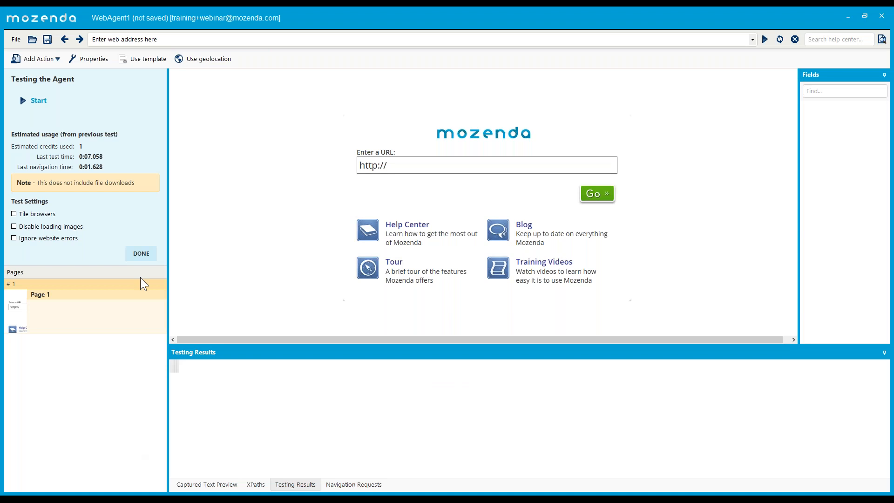
- In the Agent Builder, leave test mode and add an input list from the Default view of the Webinar-BestBuy Part 1 collection
left_click(139, 253)
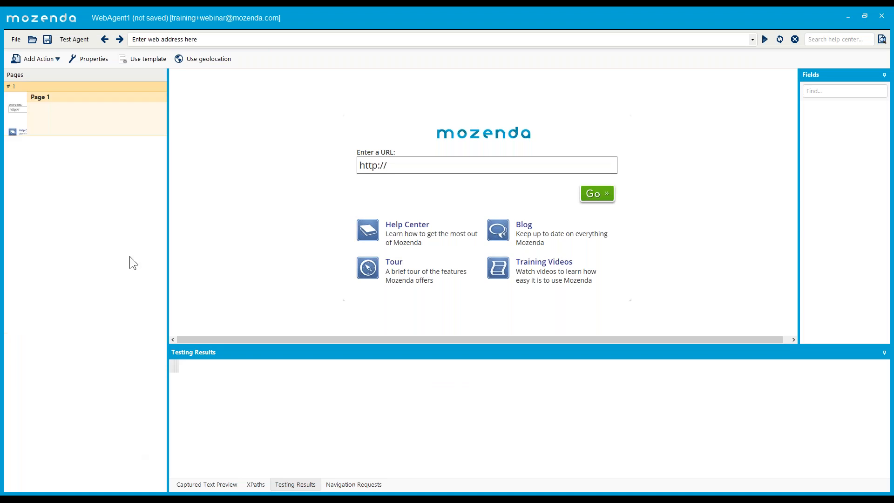
left_click(44, 59)
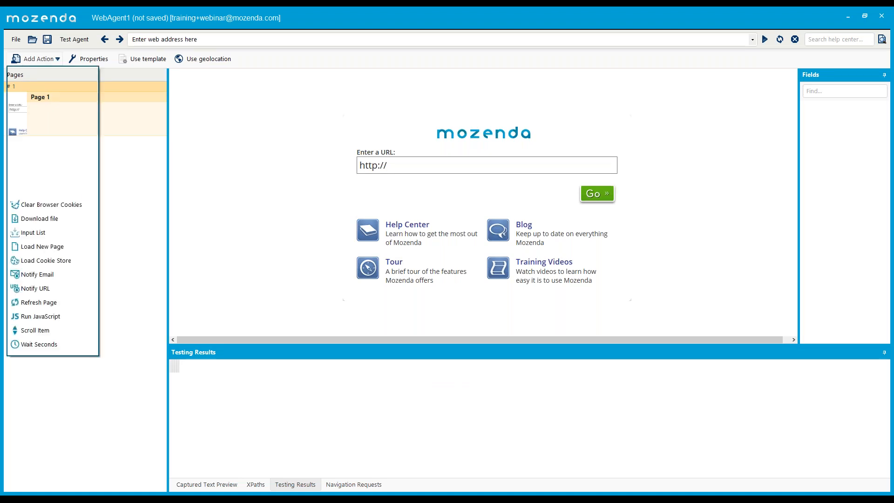
left_click(55, 233)
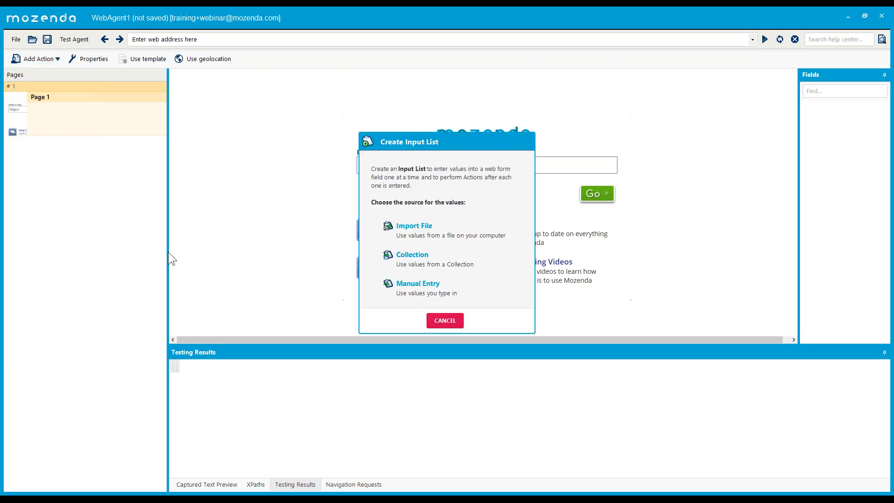
left_click(435, 258)
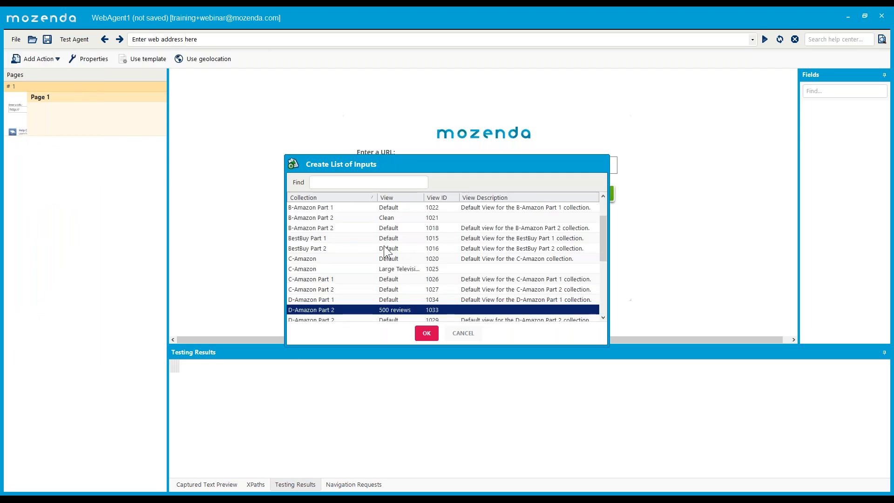
scroll(354, 246, "down", 5)
left_click(334, 309)
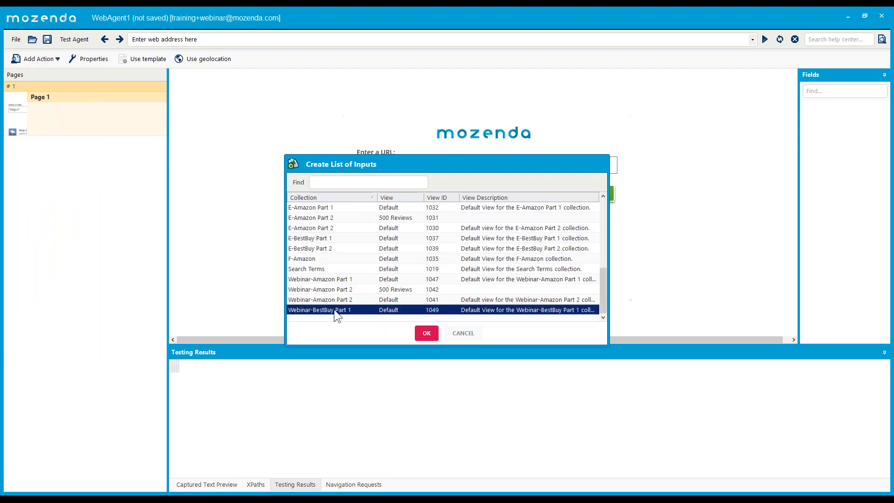
left_click(426, 332)
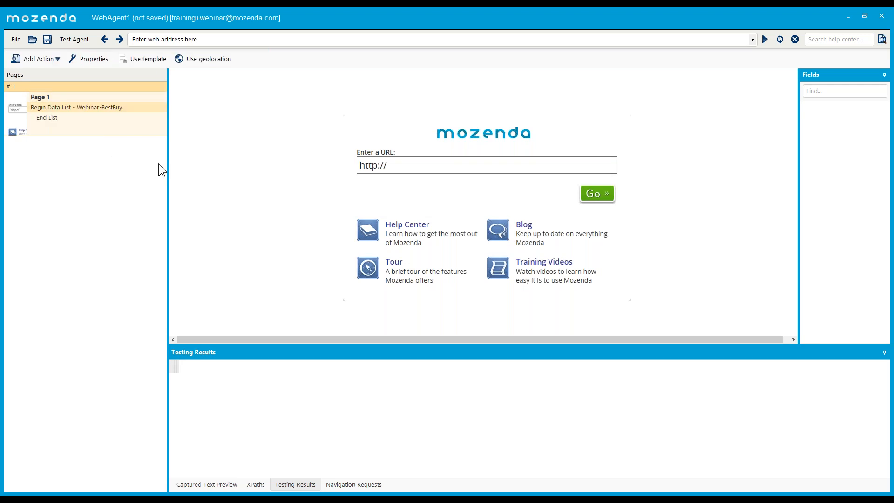
- Check the new data list's view and refresh its included items, leaving the list settings without saving
left_click(66, 105)
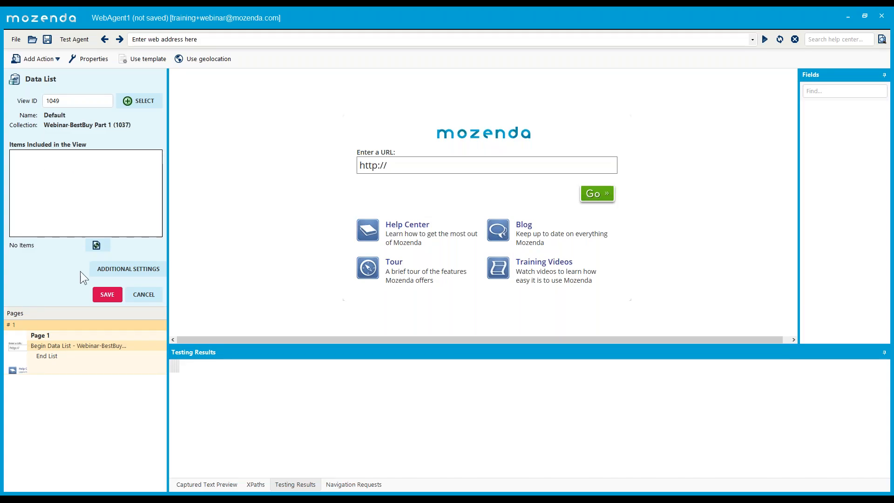
left_click(92, 246)
left_click(145, 295)
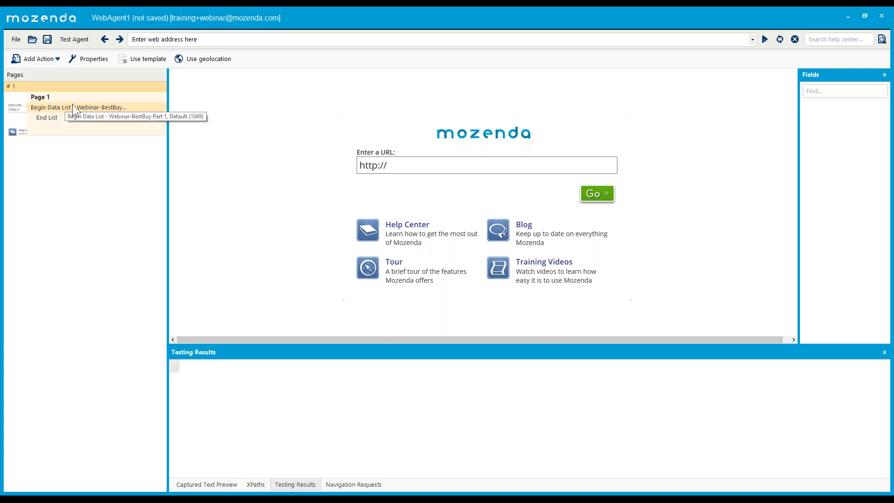
- Apply the Webinar-Televisions agent group template to the new agent
left_click(142, 60)
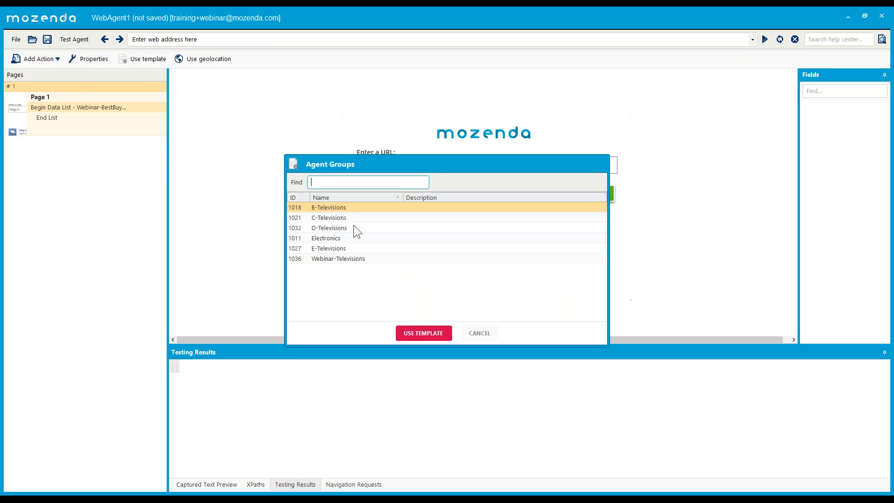
left_click(351, 256)
left_click(433, 331)
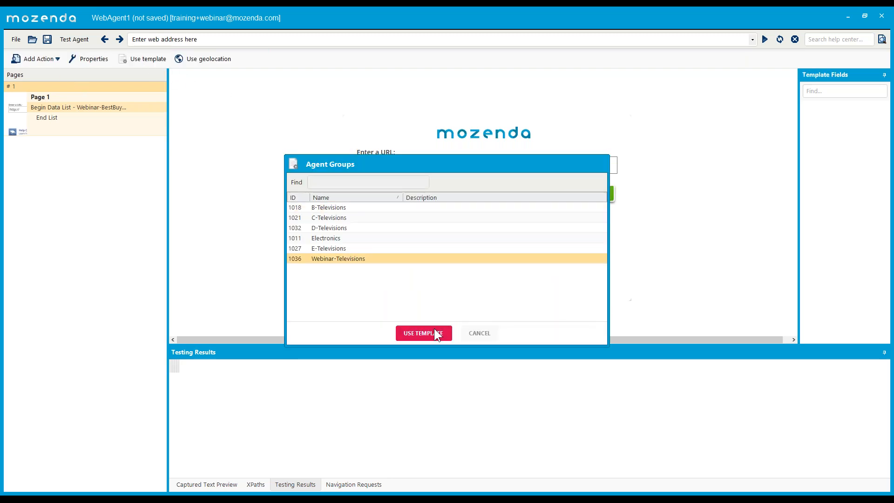
left_click(442, 334)
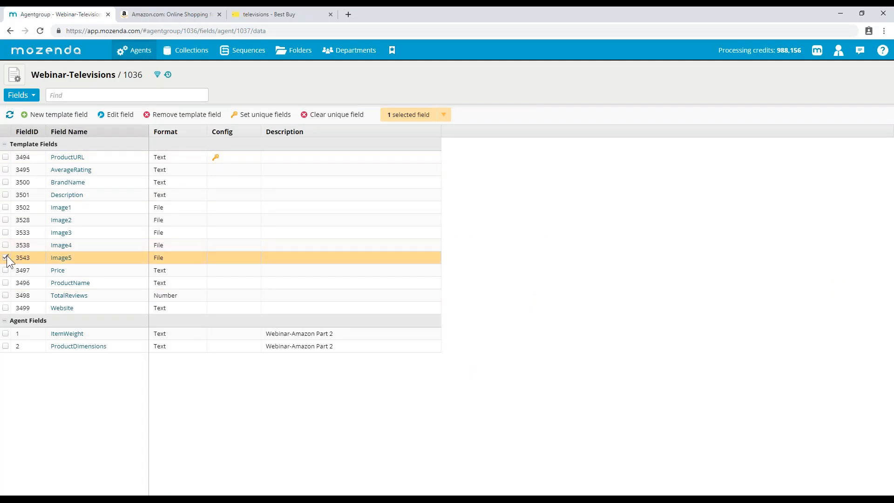
- Back in the web console, deselect Image5, review the group's harvesting method and behavior, and save with Premium harvesting in North America (Region)
left_click(6, 258)
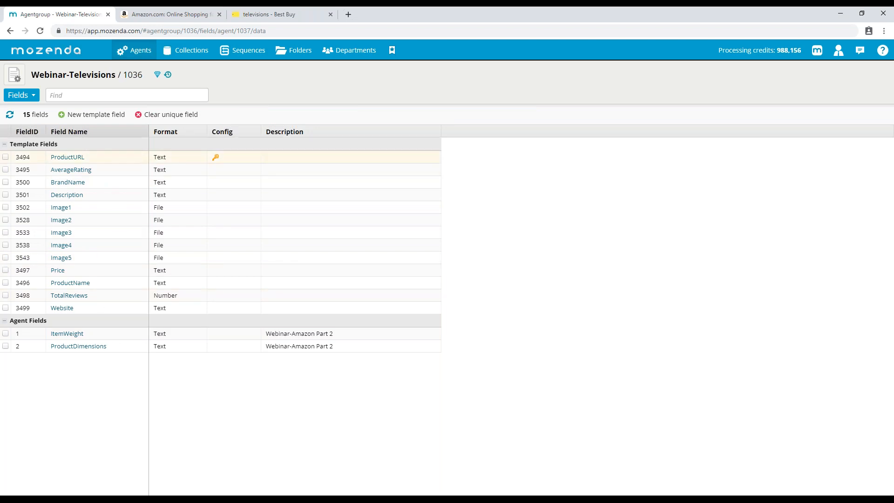
left_click(14, 74)
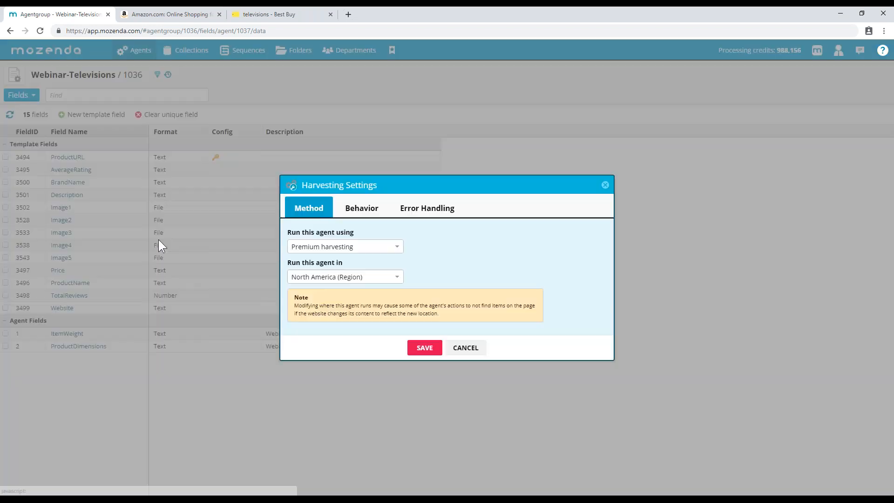
left_click(359, 208)
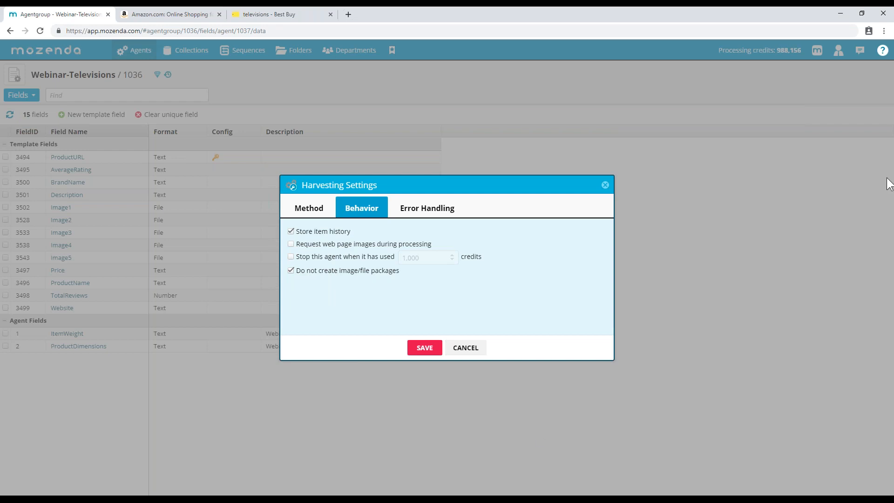
left_click(416, 348)
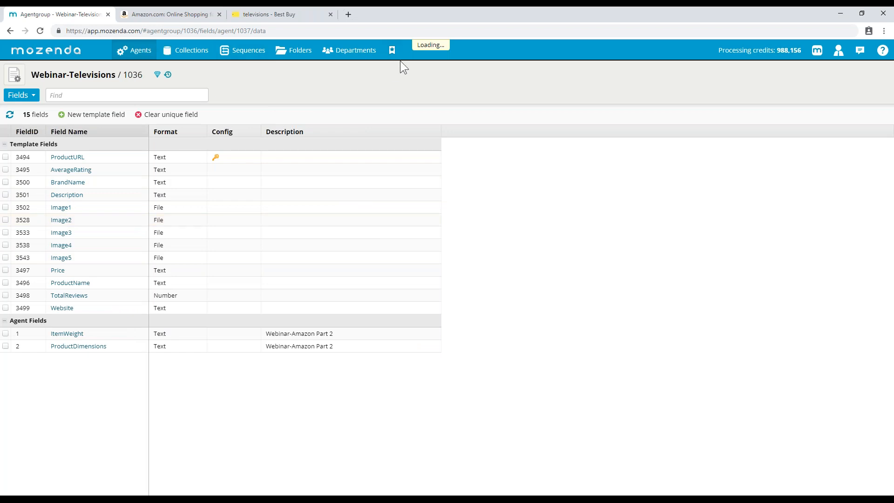
- Open the jobs of the recently used Webinar-BestBuy Part 1 agent, examine the stopped job's timeout statistics and resume the job
left_click(392, 50)
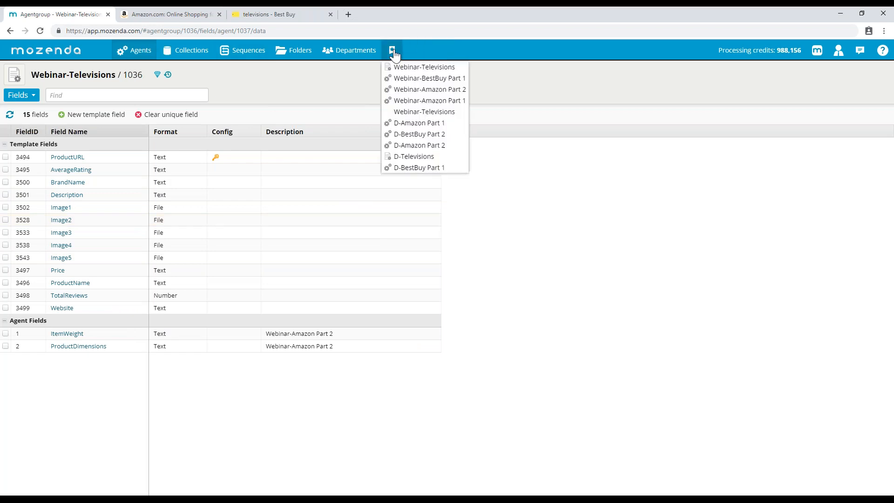
left_click(409, 79)
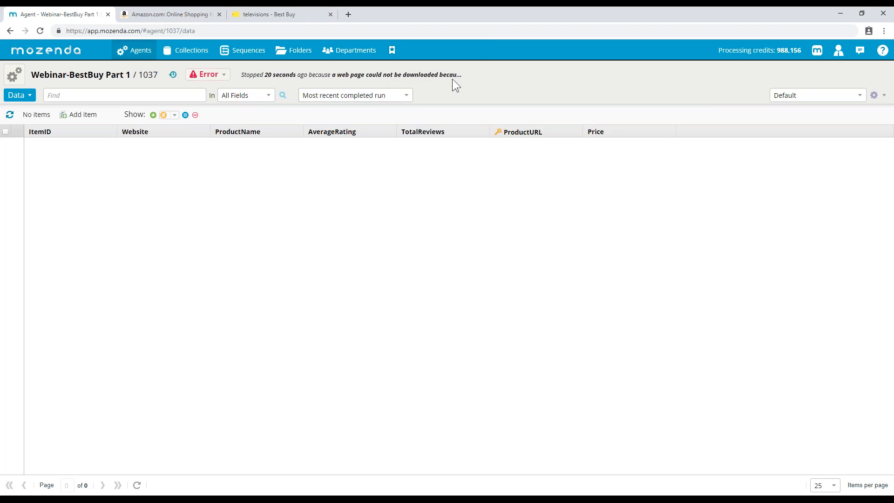
left_click(18, 95)
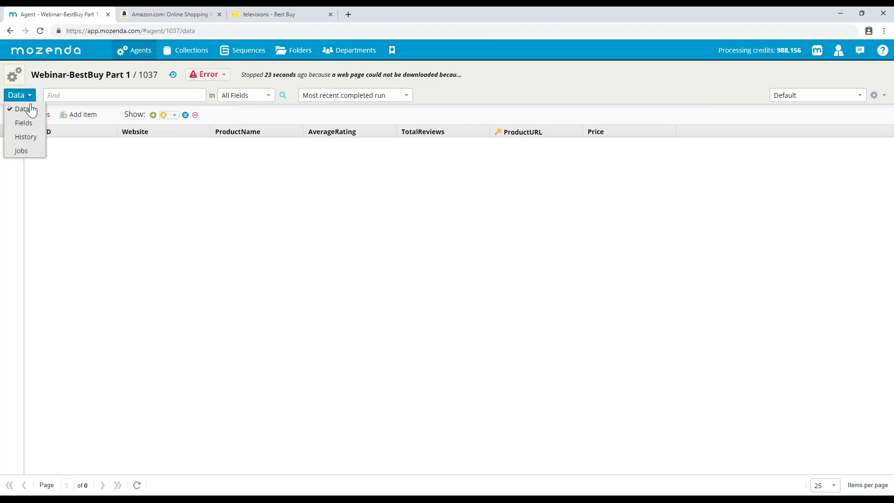
left_click(23, 151)
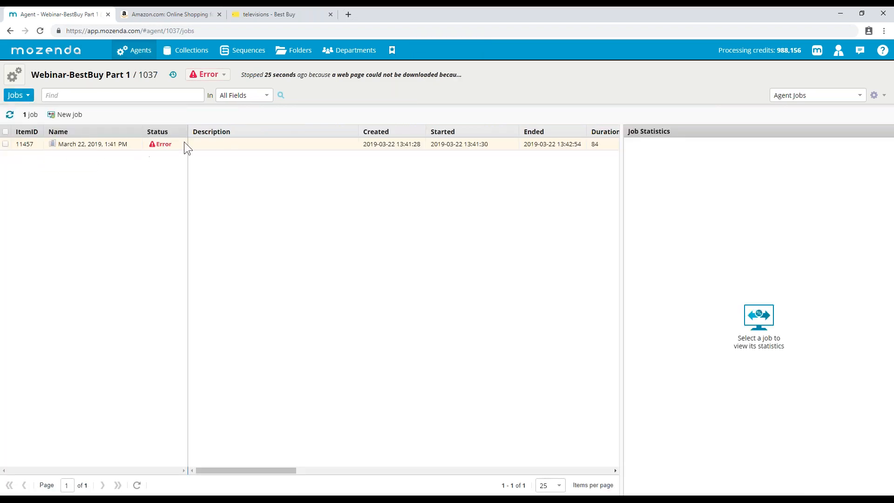
left_click(192, 144)
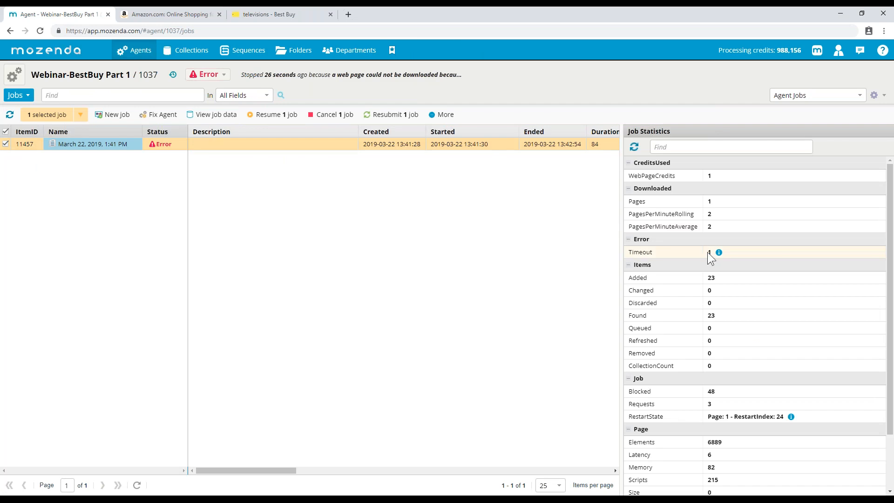
mouse_move(718, 253)
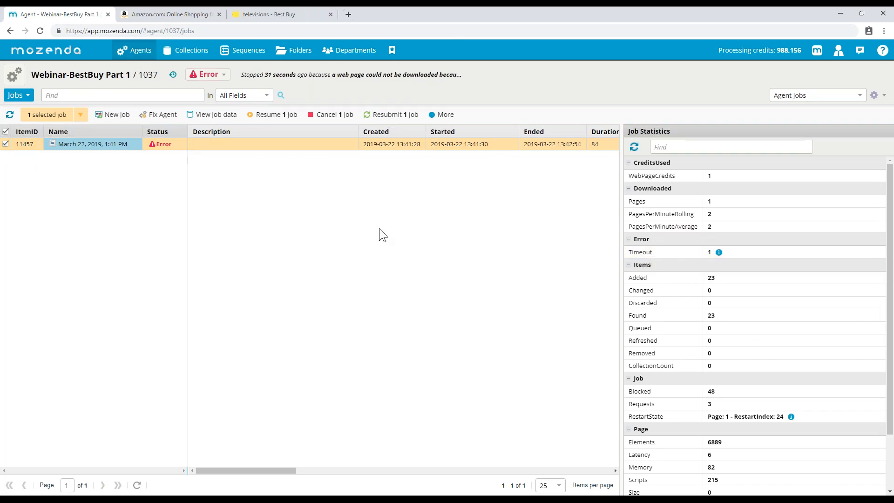
left_click(17, 129)
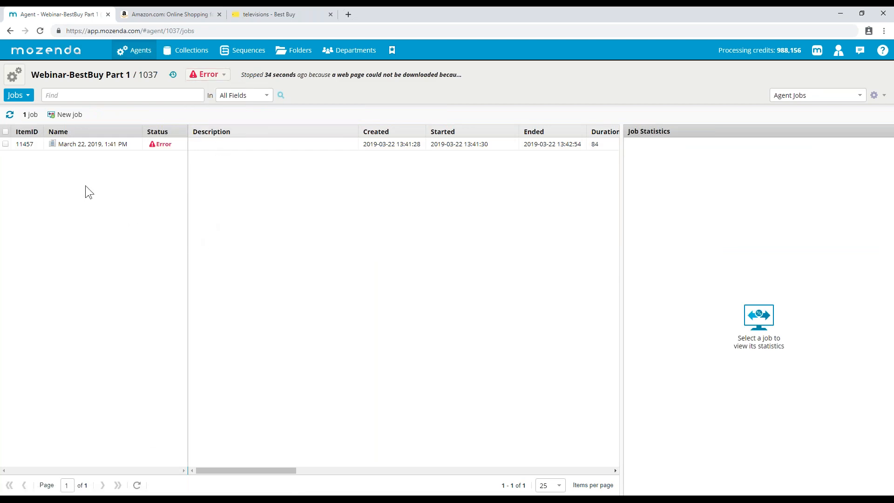
- Review the agent's harvesting method, behavior and error handling without saving, and return to the agent's data
left_click(14, 74)
left_click(100, 100)
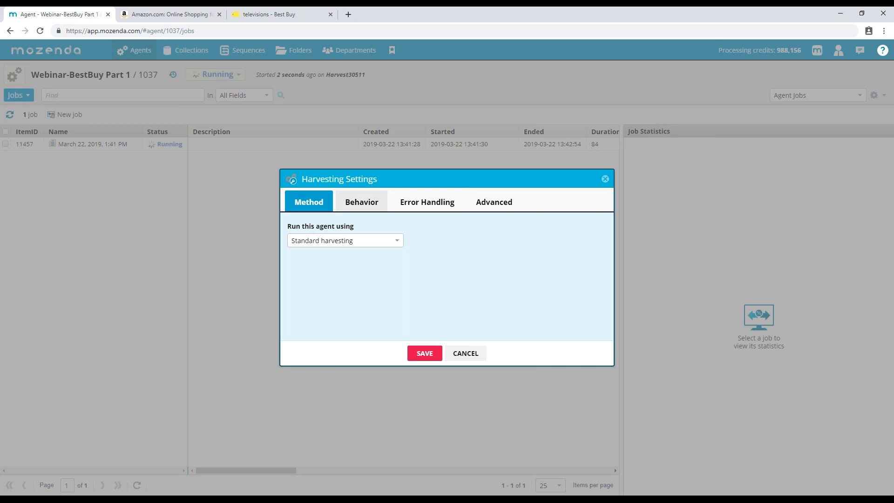
left_click(362, 202)
left_click(426, 201)
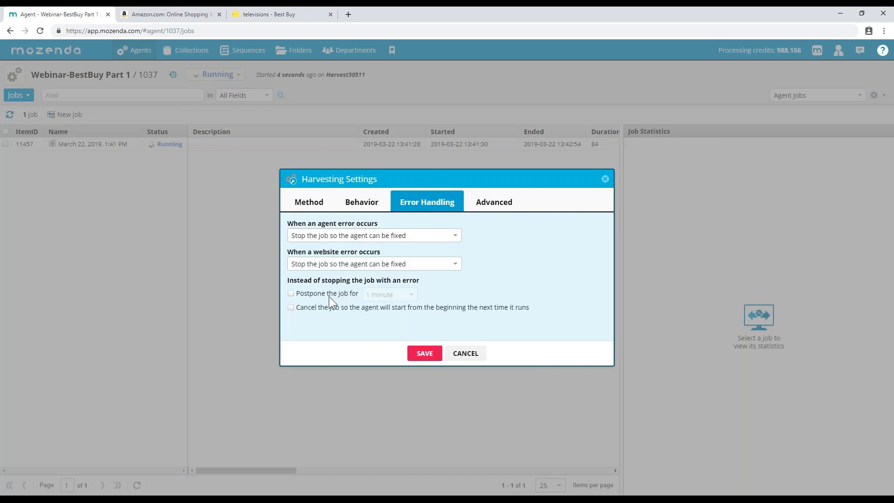
left_click(466, 353)
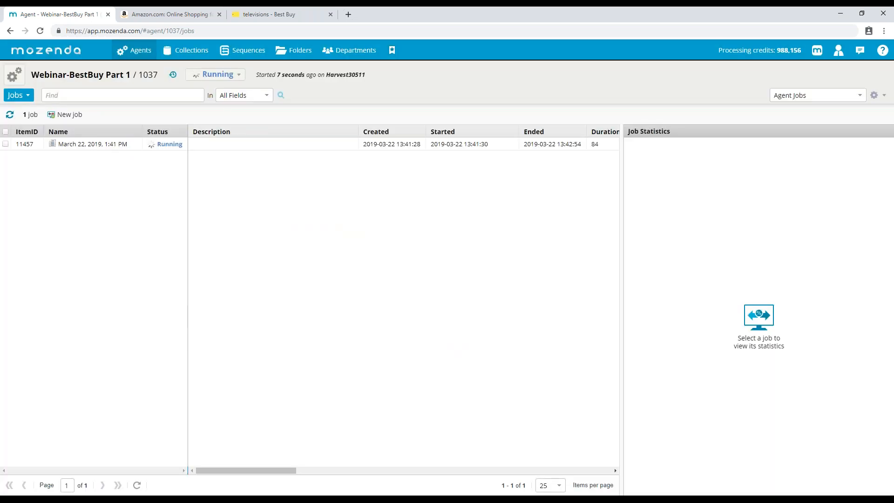
left_click(18, 95)
left_click(22, 109)
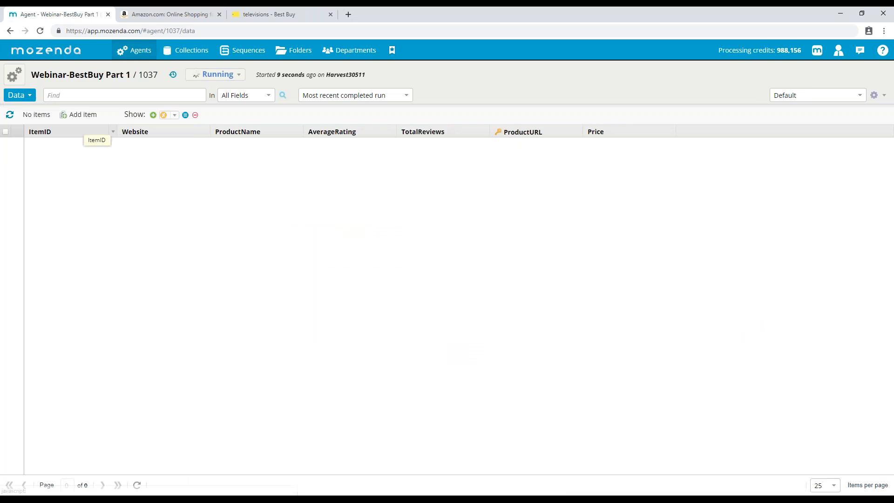
- Switch to the Agent Builder and inspect the after-loading wait settings of Page 1, leaving them without saving
key("alt+Tab")
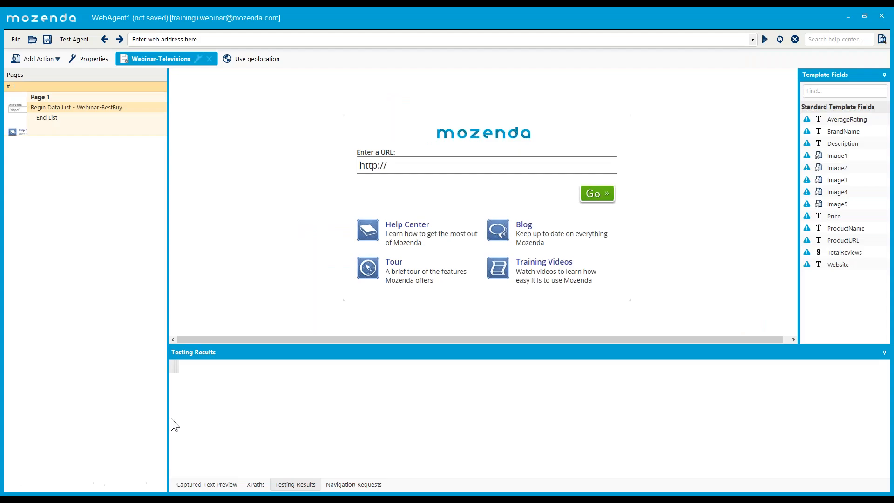
double_click(101, 96)
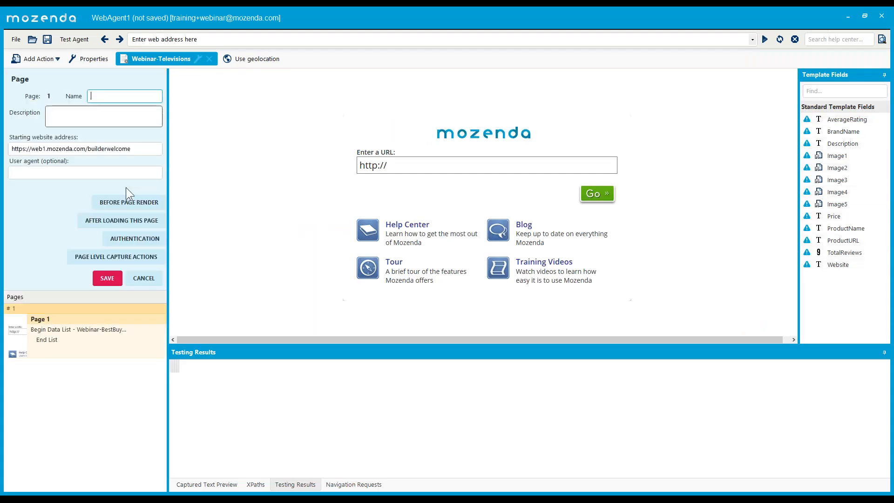
left_click(122, 220)
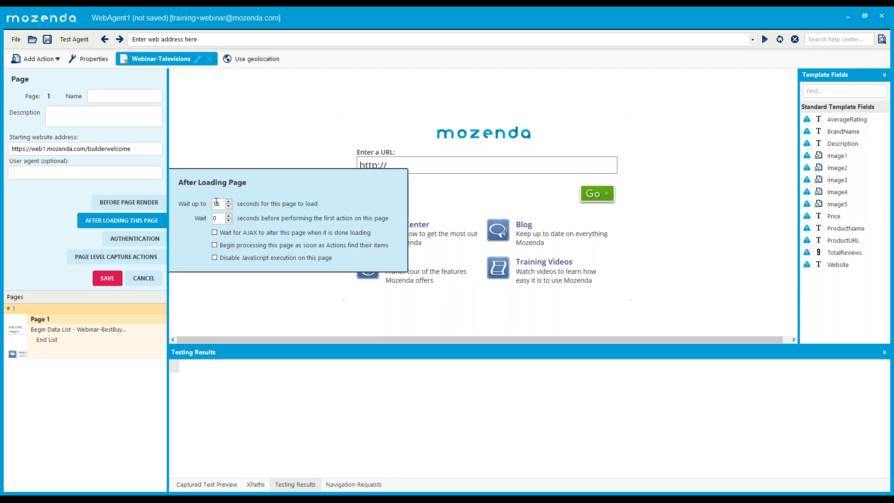
left_click(143, 278)
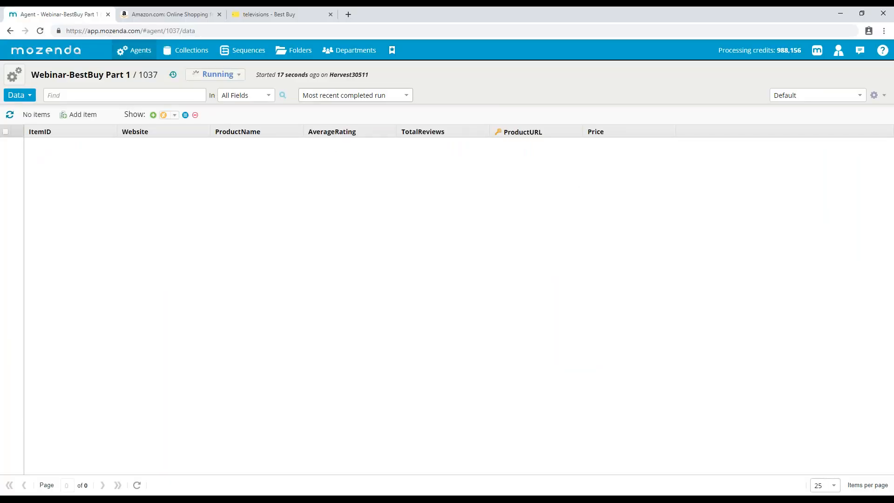
- Return to the web console and show the Webinar-BestBuy Part 1 agent's harvesting results
left_click(321, 96)
left_click(326, 126)
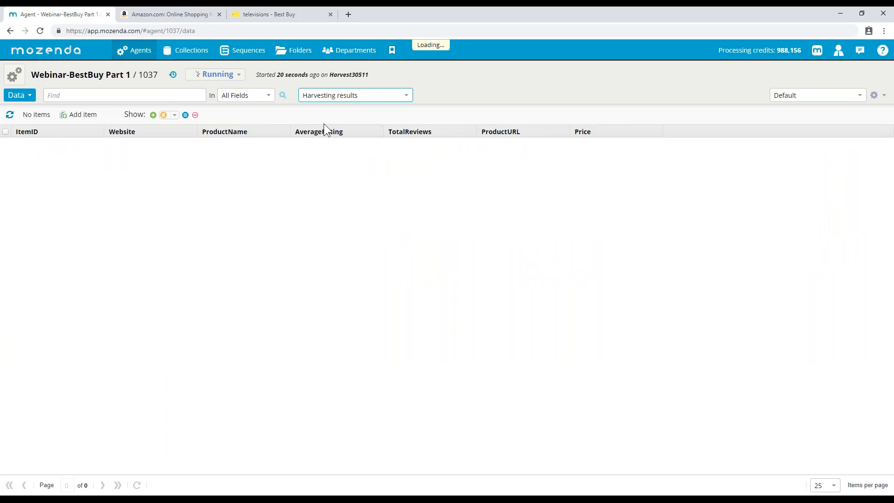
- Refresh the Webinar-BestBuy Part 1 harvesting results, check the agent's running job and return to its refreshed data
left_click(9, 114)
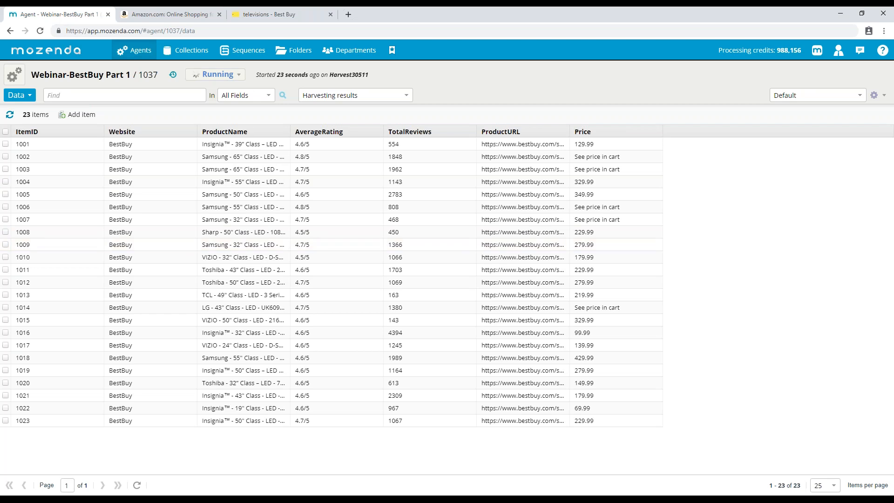
left_click(16, 95)
left_click(32, 150)
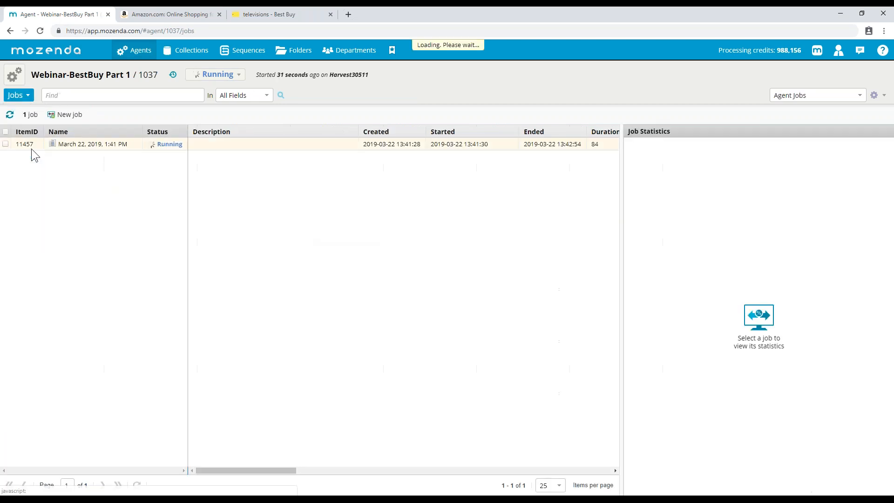
left_click(26, 98)
left_click(26, 108)
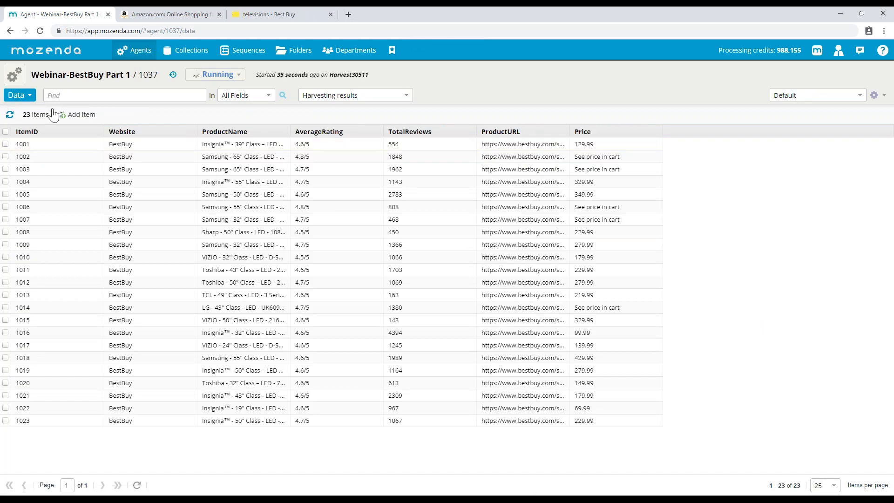
left_click(10, 114)
- Switch to the Agent Builder and add a Load New Page action with URL %ProductURL% inside Page 1's data list
key("alt+Tab")
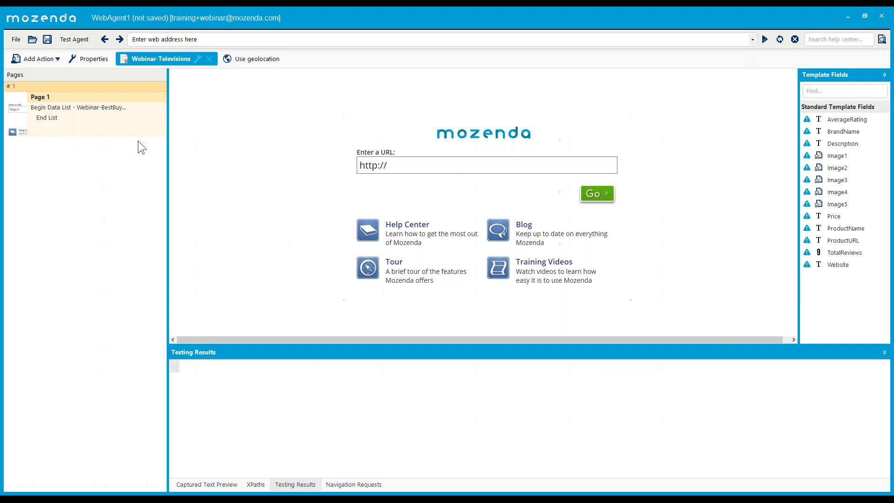
left_click(49, 59)
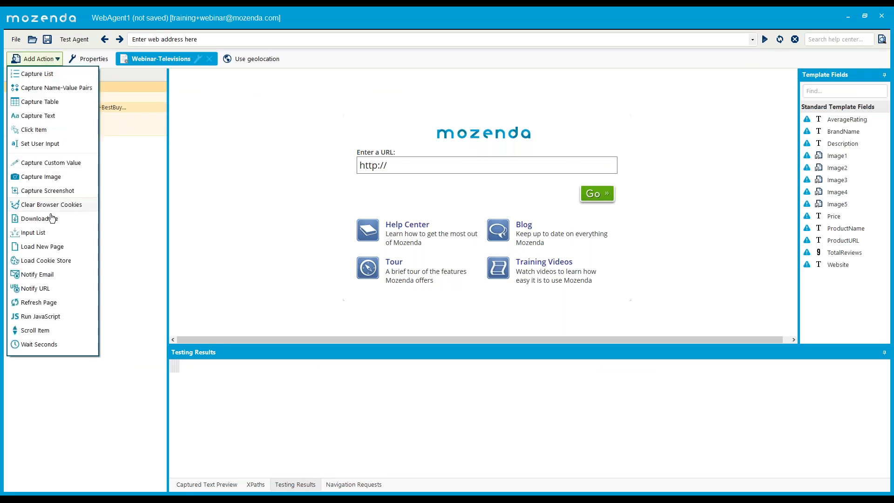
left_click(43, 246)
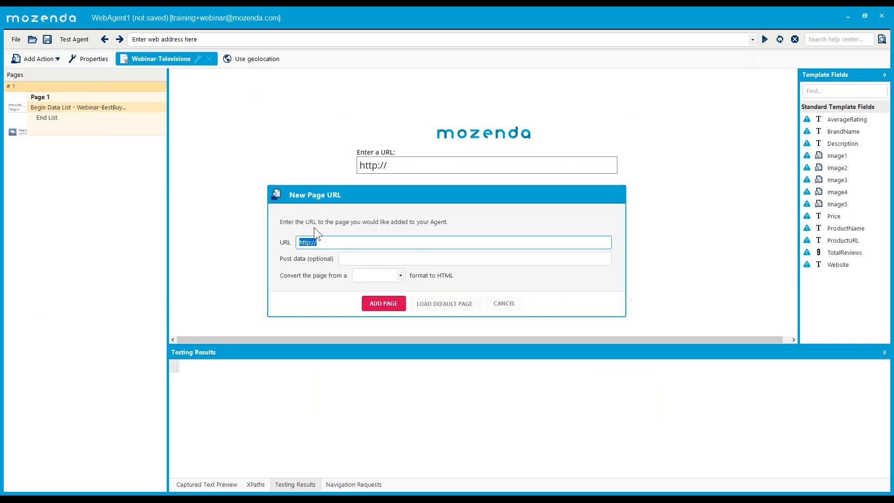
type("%Product%URL")
left_click(389, 305)
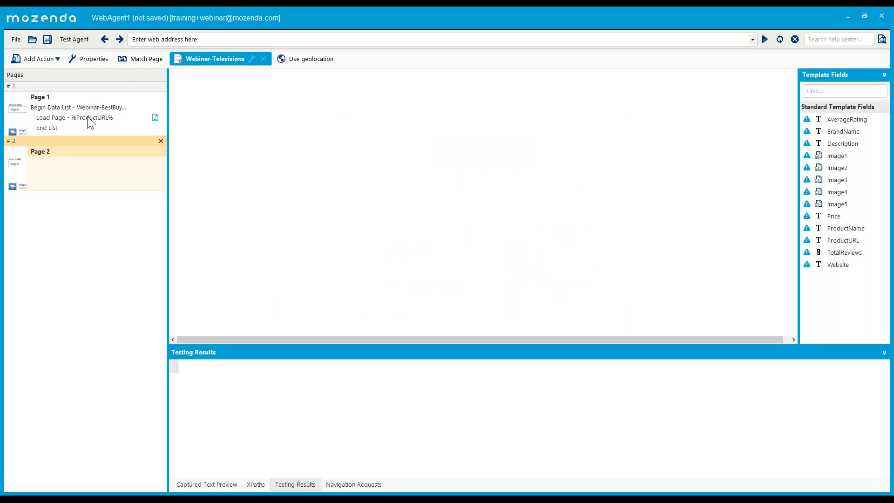
- Set the Page 1 Data List to capture Website, ProductName, AverageRating, TotalReviews, ProductURL and Price into the output collection, and preview the captured text
left_click(99, 114)
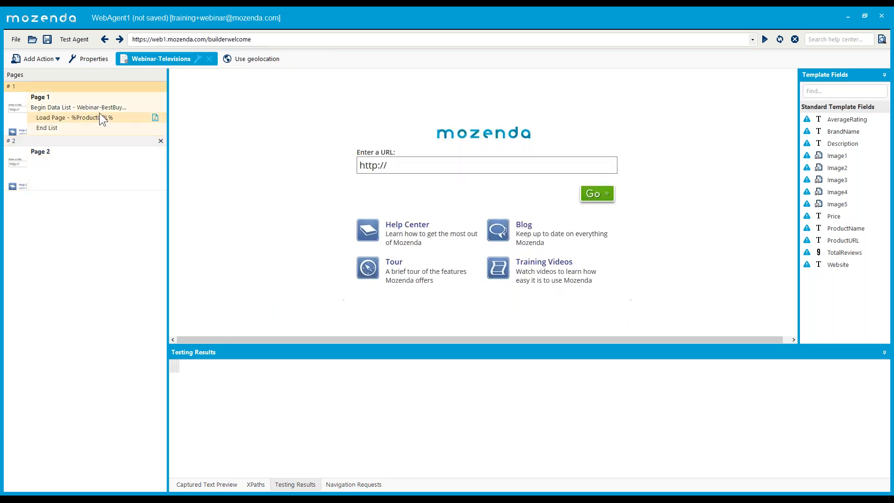
double_click(68, 107)
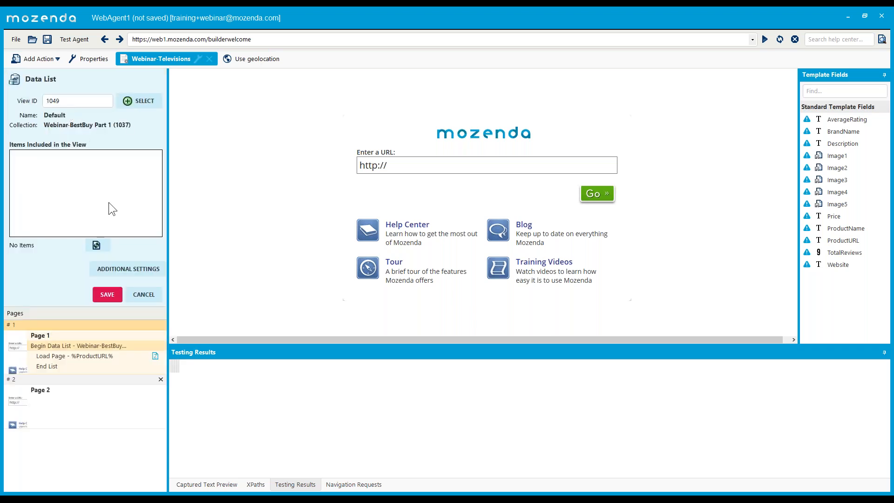
left_click(136, 269)
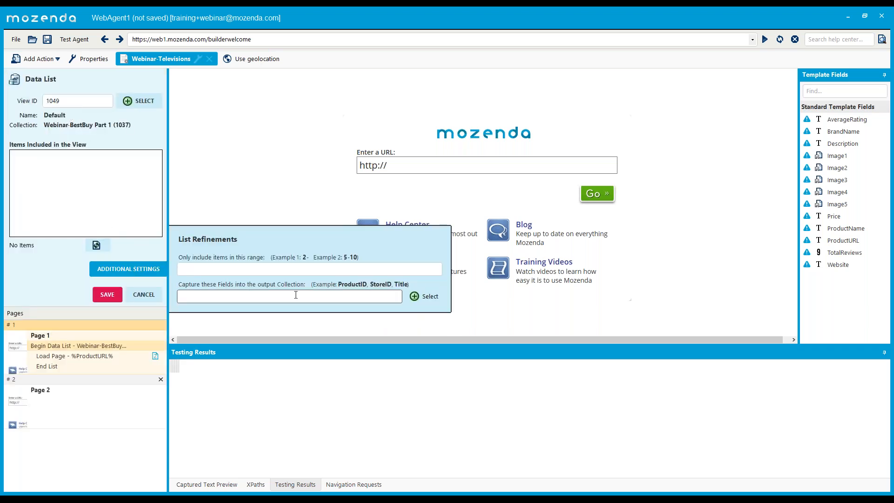
left_click(425, 297)
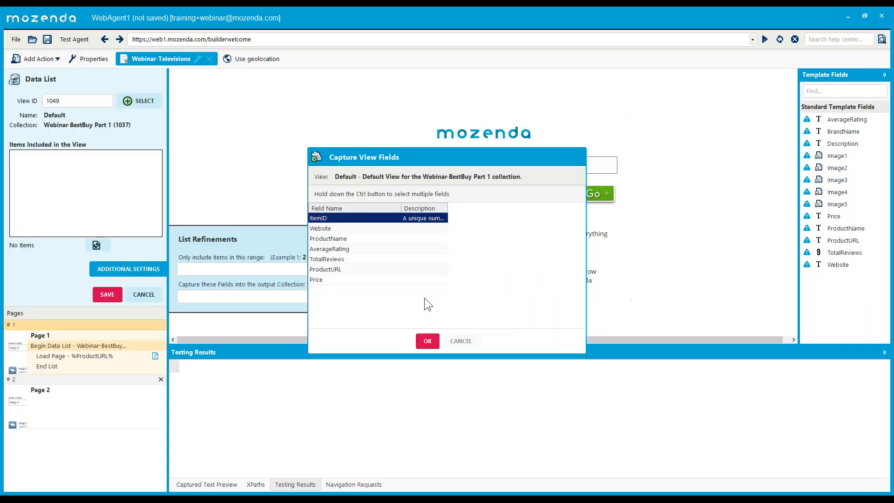
left_click_drag(421, 162, 596, 115)
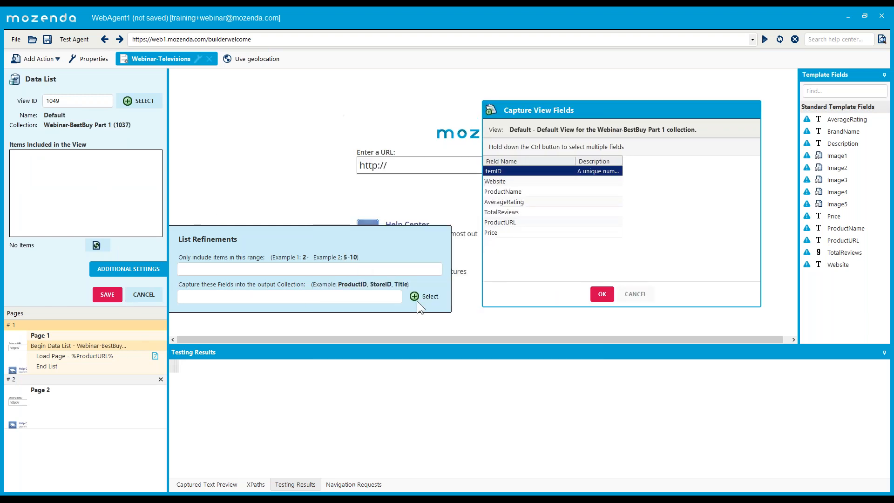
left_click(498, 182)
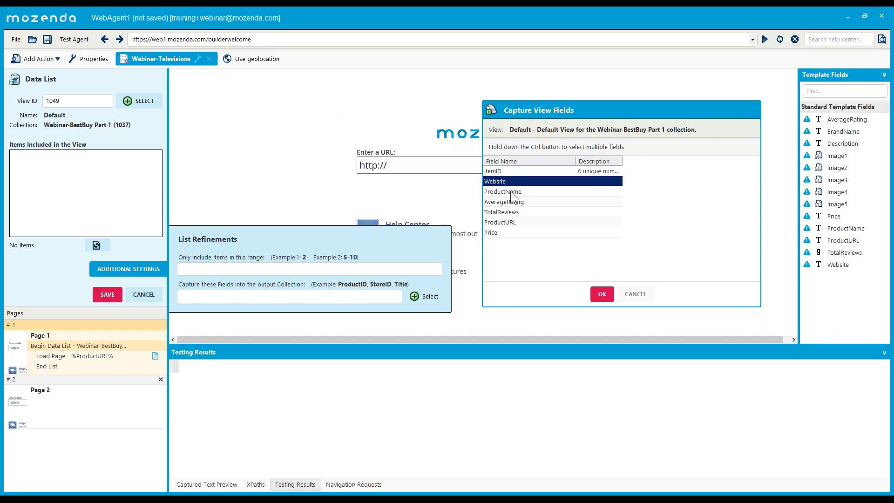
left_click(510, 191, "ctrl")
left_click(522, 204, "ctrl")
left_click(521, 212, "ctrl")
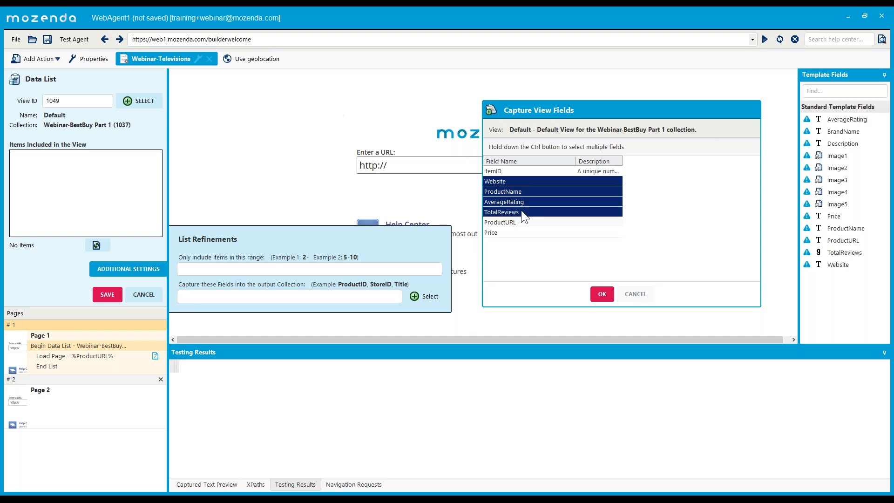
left_click(499, 232, "shift")
left_click(506, 181)
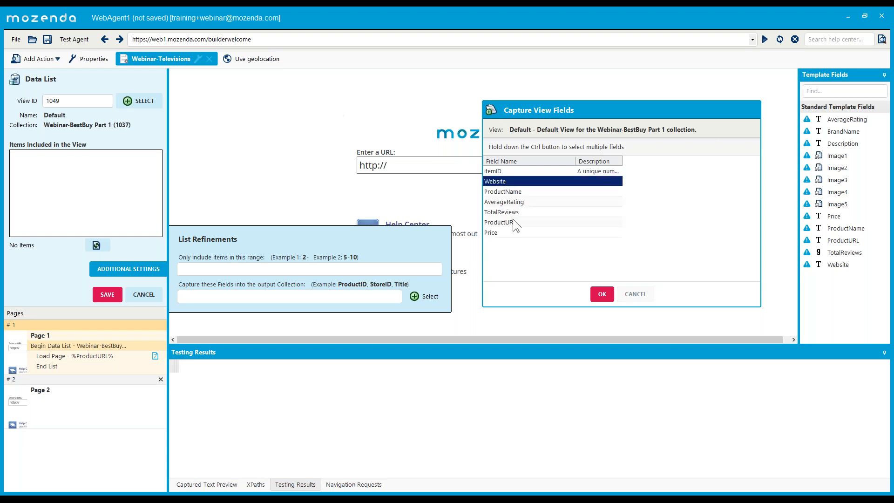
left_click(505, 233, "shift")
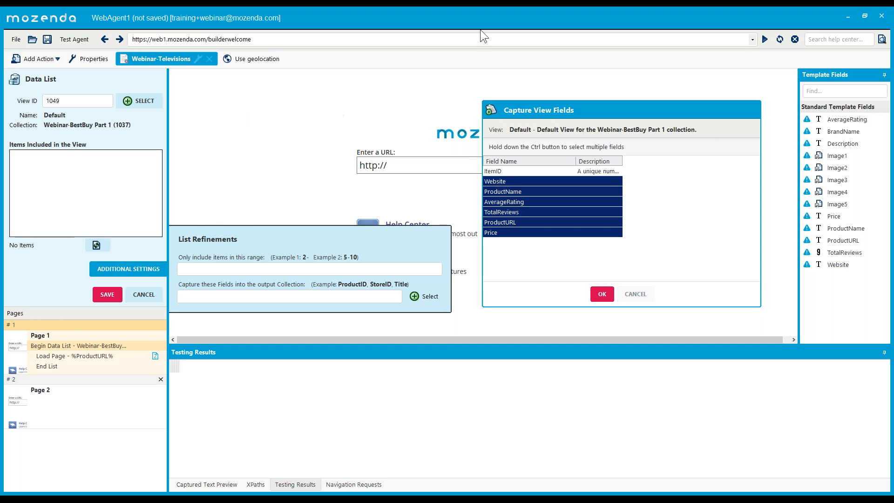
left_click(602, 294)
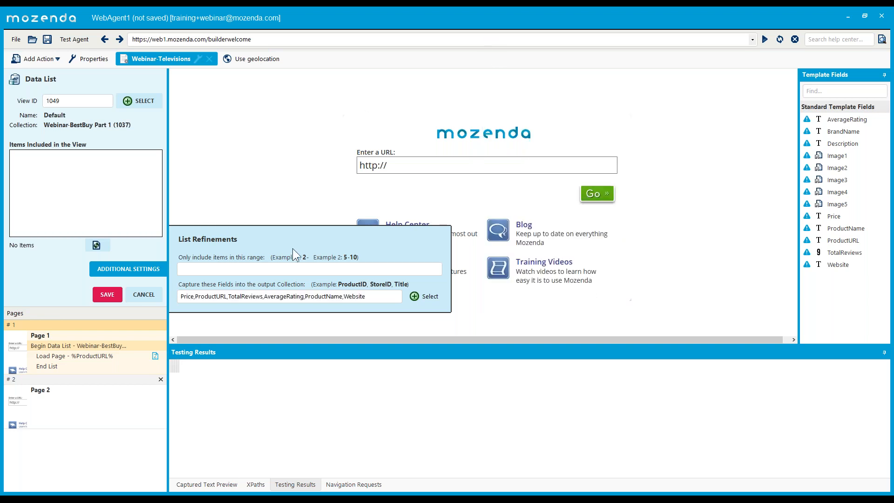
left_click(108, 298)
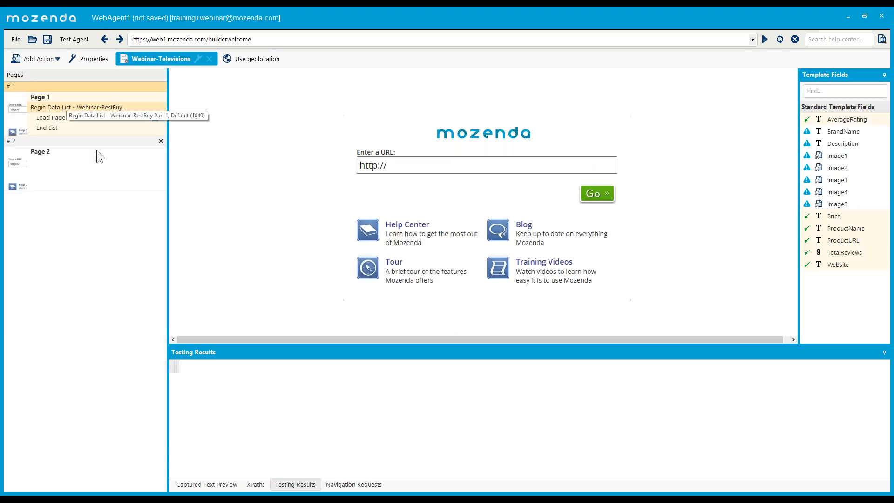
left_click(221, 483)
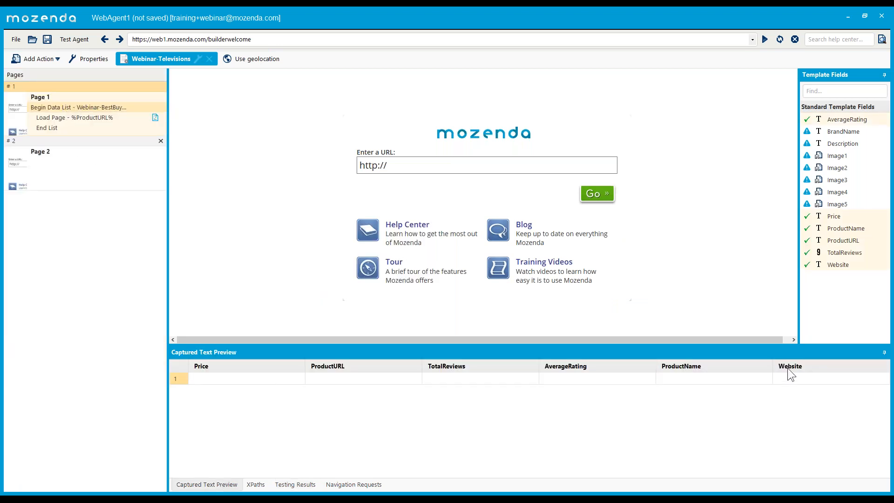
- Save the new agent as Webinar-BestBuy Part 2 without running, scheduling or testing it
left_click(99, 497)
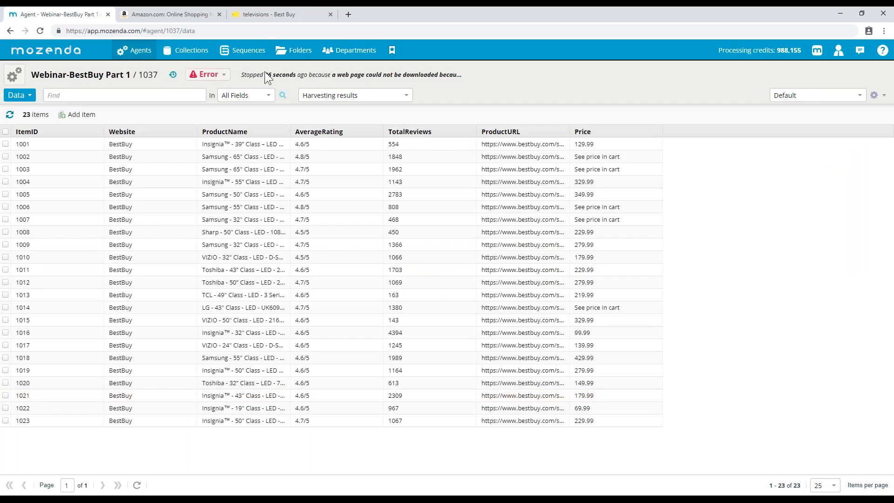
left_click(169, 495)
left_click(47, 40)
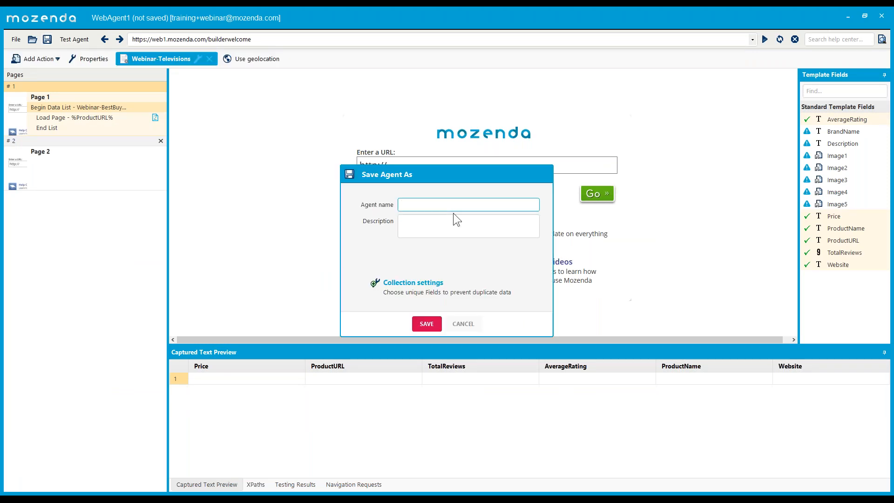
type("Webinar-BestBuy Part 2")
left_click(424, 323)
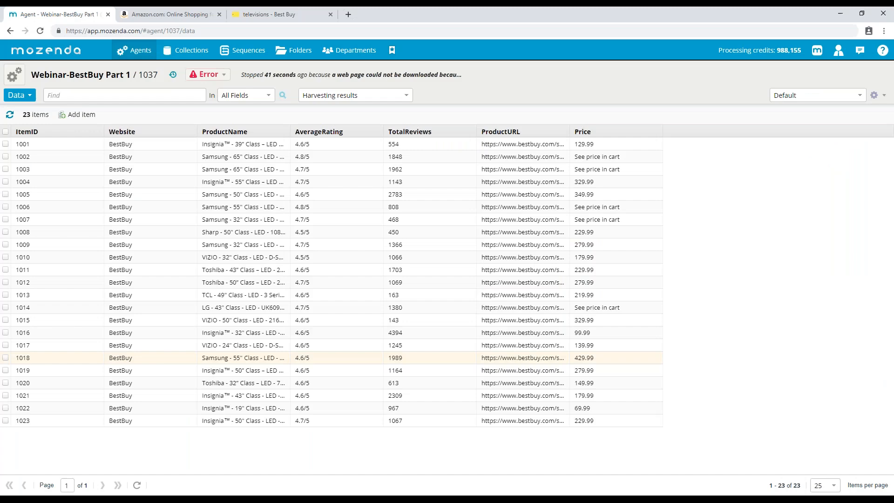
left_click(12, 114)
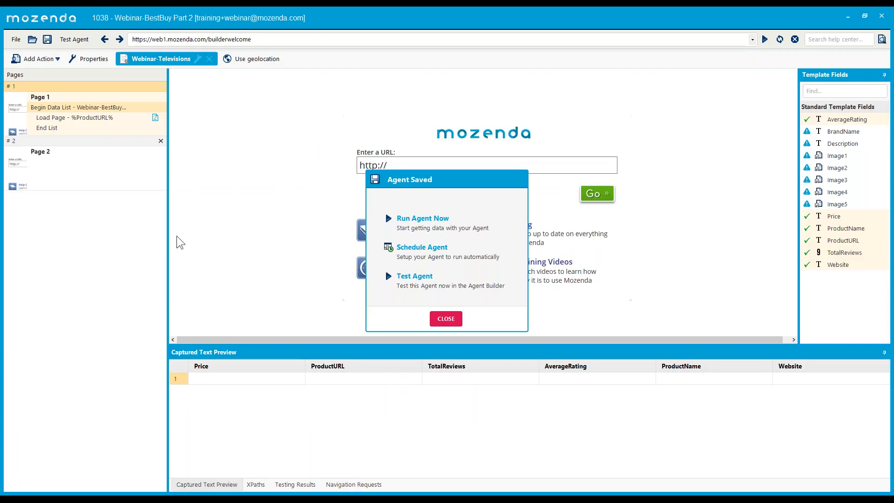
left_click(444, 320)
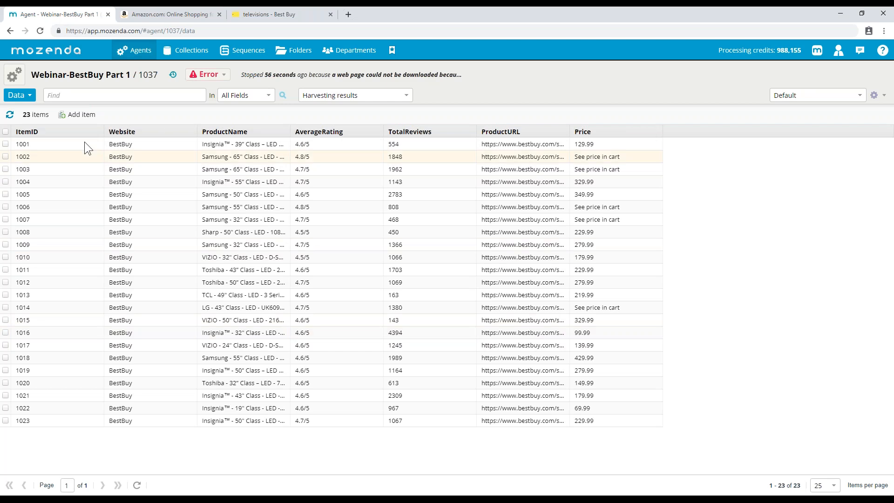
- Open the jobs of the Webinar-BestBuy Part 1 agent in the web console and examine the stopped job's timeout statistics
left_click(31, 105)
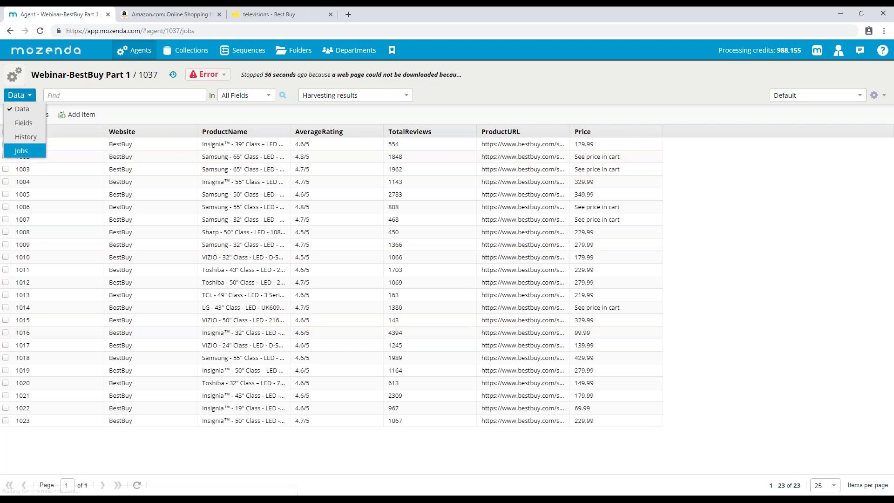
left_click(21, 149)
left_click(347, 148)
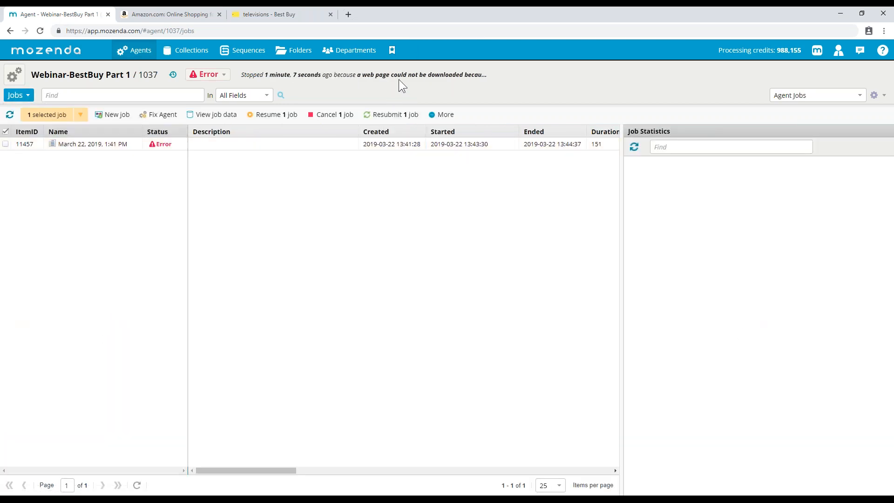
left_click(492, 146)
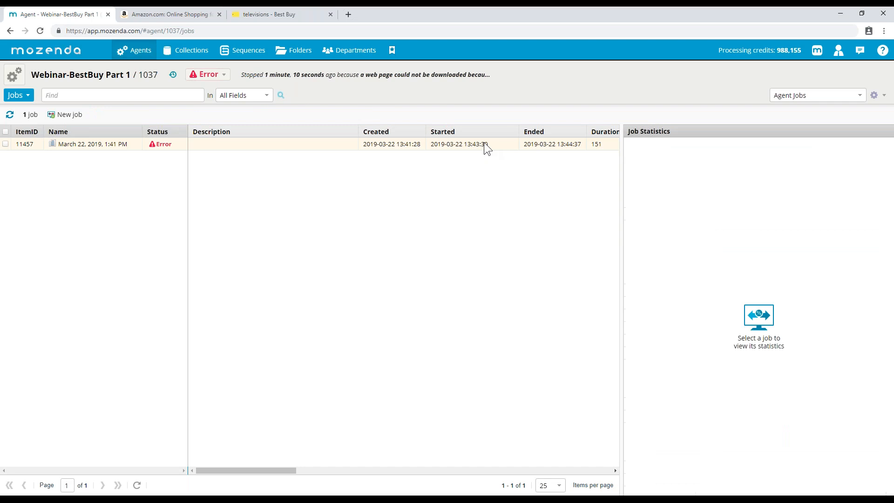
left_click(484, 143)
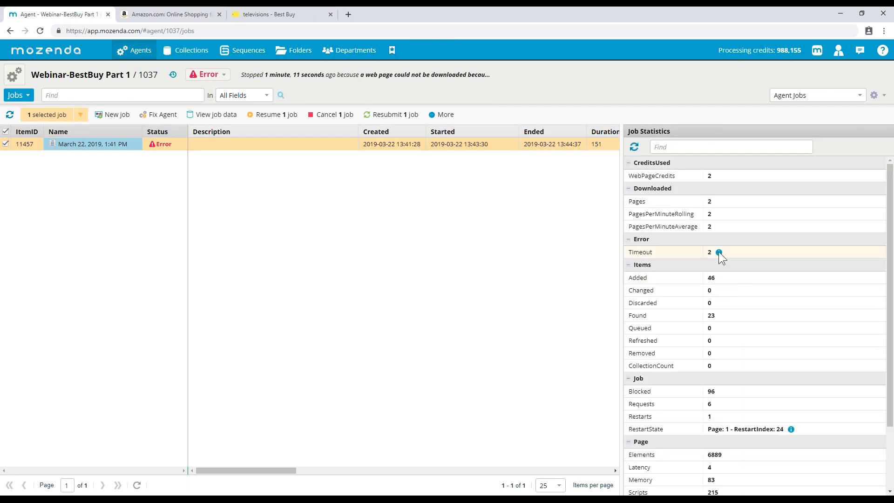
mouse_move(720, 251)
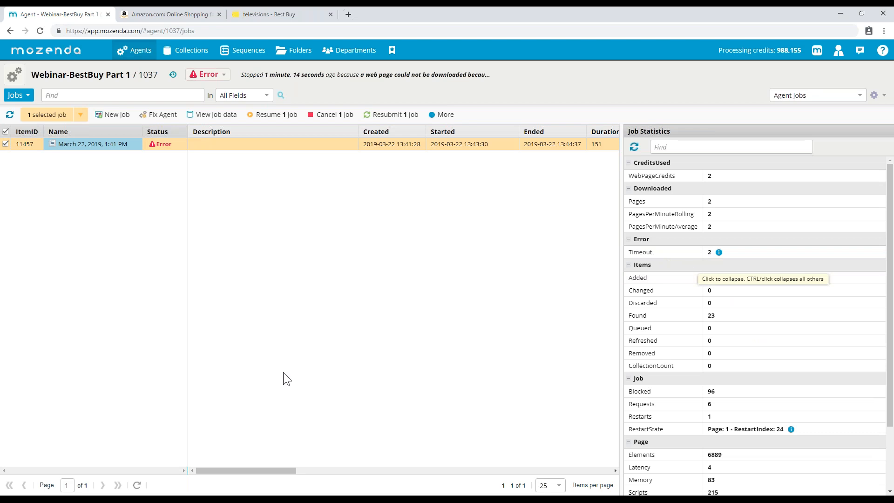
- Open the Webinar-BestBuy Part 1 agent's design in the Agent Builder from the web console
left_click(164, 492)
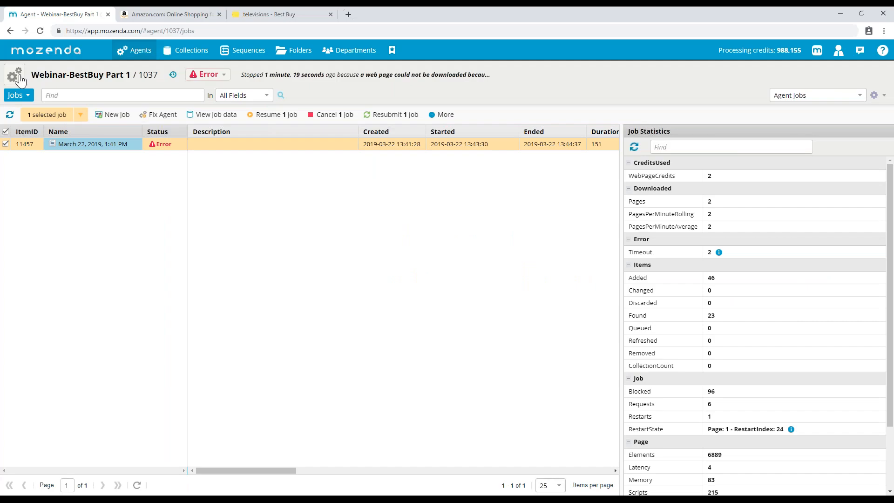
left_click(17, 95)
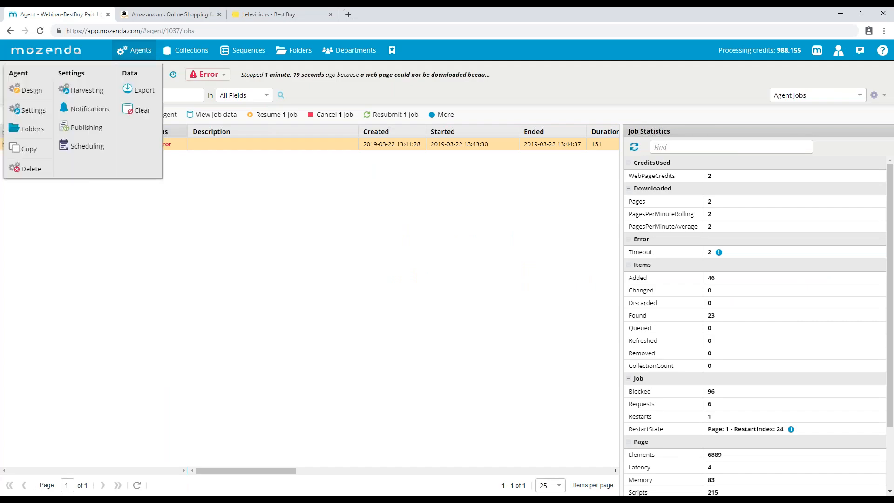
left_click(28, 90)
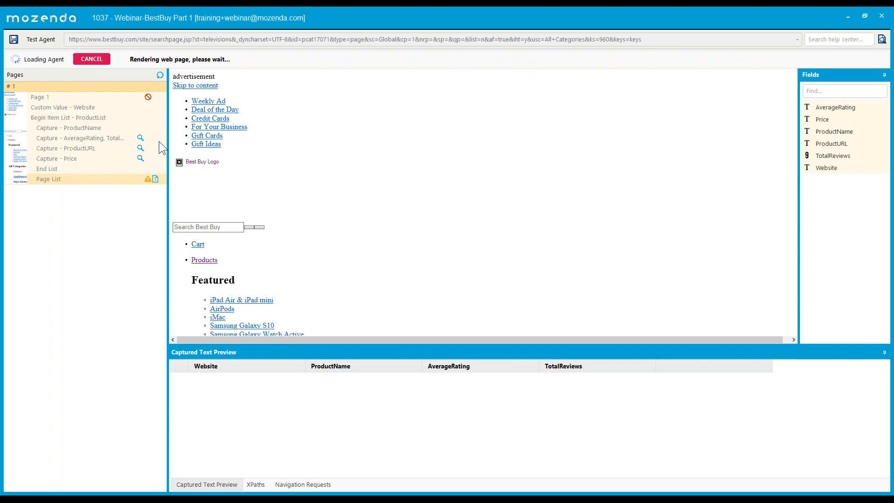
- Change the after-performing-action setting of the Page List action on Page 1 and save the action's properties
right_click(69, 178)
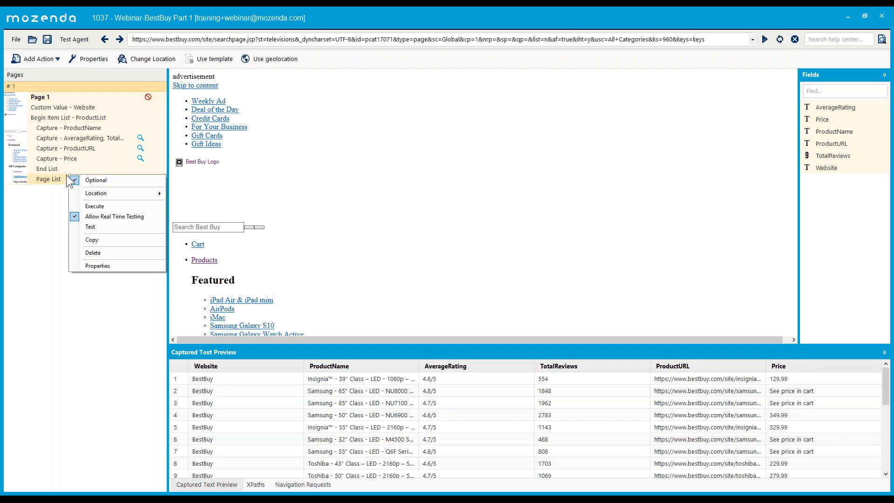
left_click(108, 240)
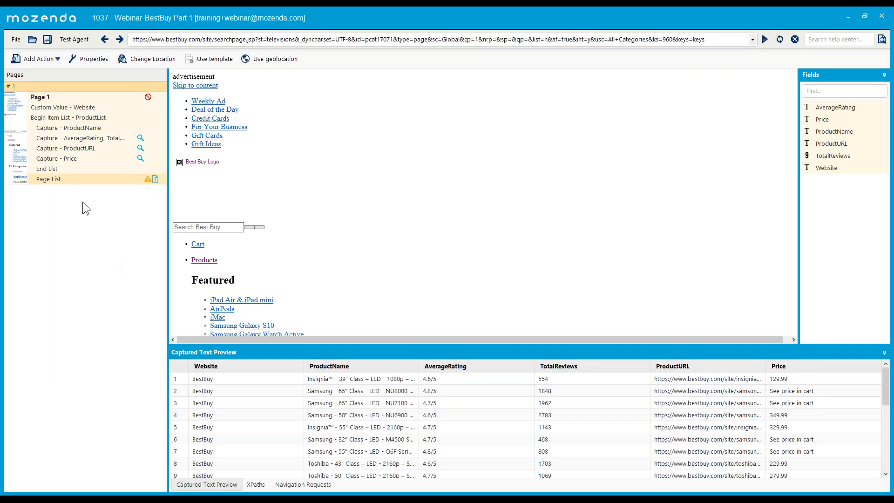
right_click(77, 180)
left_click(118, 274)
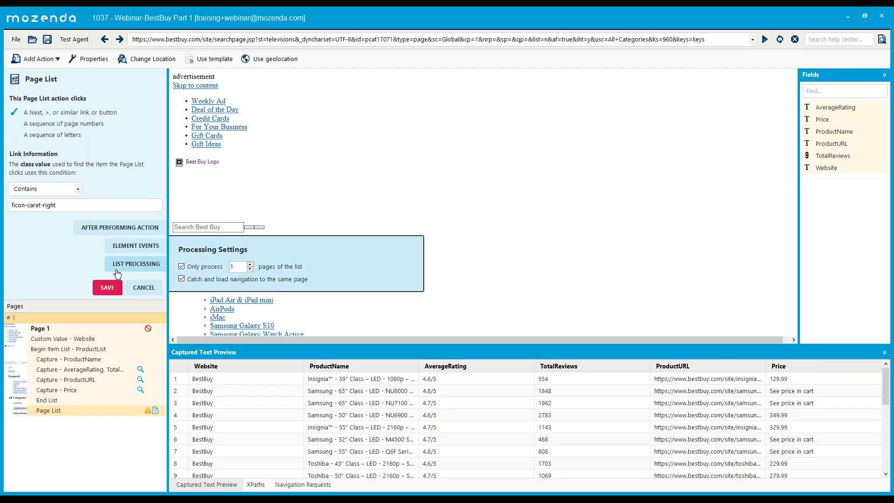
left_click(122, 231)
left_click(197, 218)
left_click(102, 289)
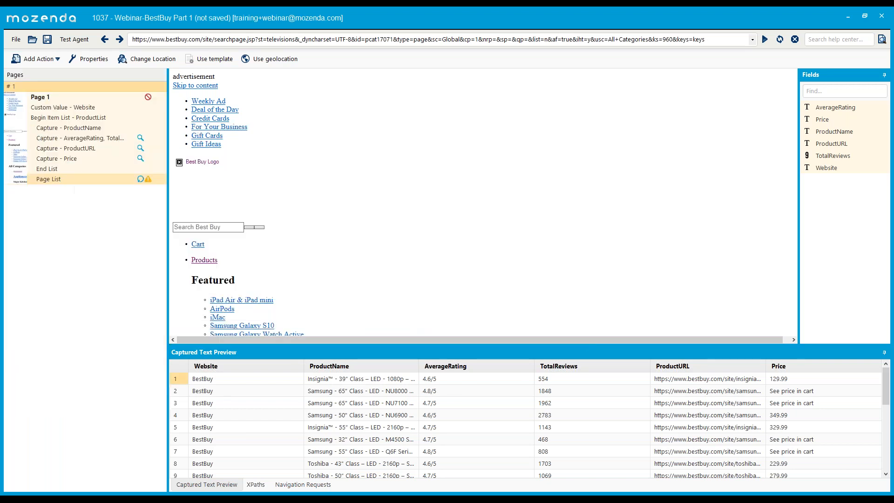
- Save the Webinar-BestBuy Part 1 agent under its existing name and close its Agent Builder window
left_click(47, 39)
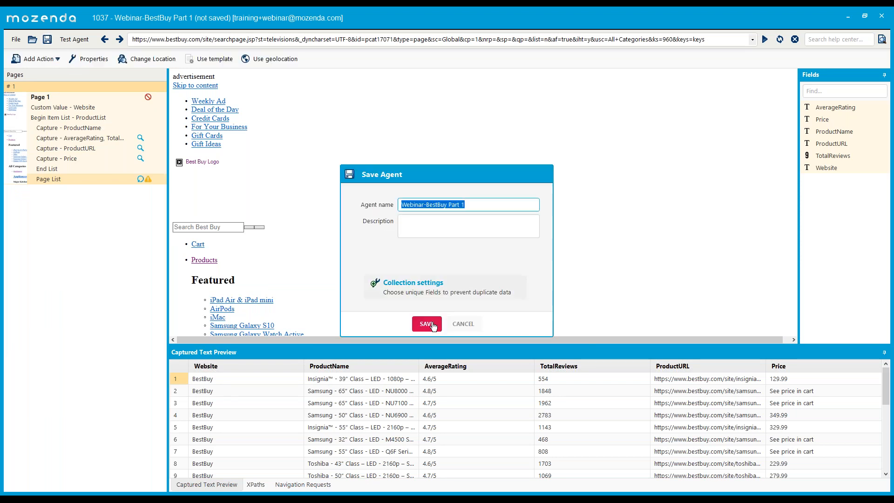
left_click(428, 323)
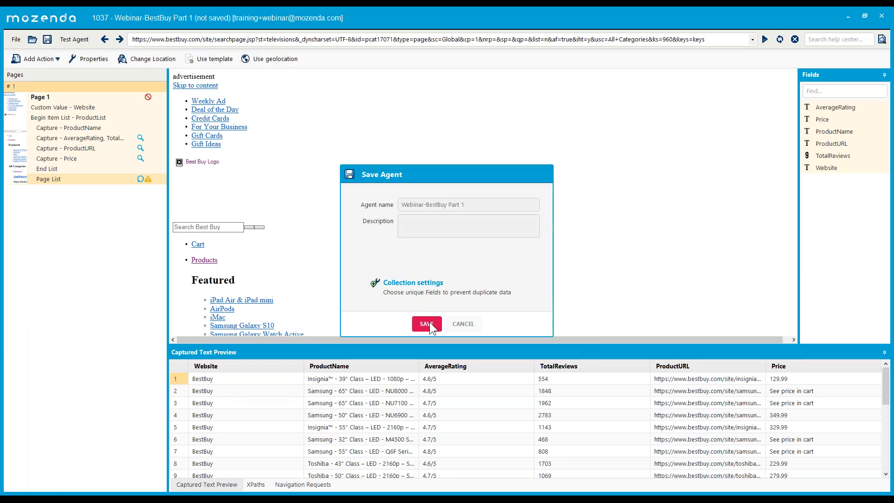
left_click(442, 305)
left_click(881, 16)
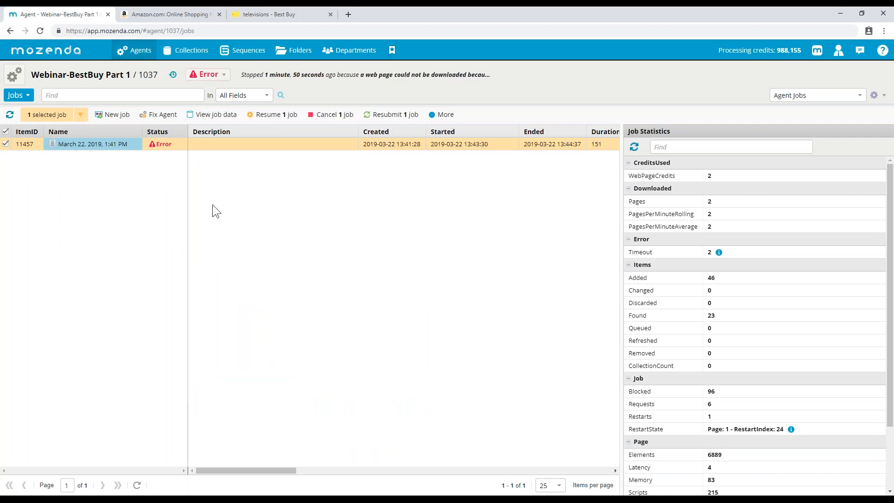
- Start the stopped Webinar-BestBuy Part 1 agent again in the web console, open its harvesting results and refresh the items
left_click(215, 75)
left_click(211, 89)
left_click(6, 133)
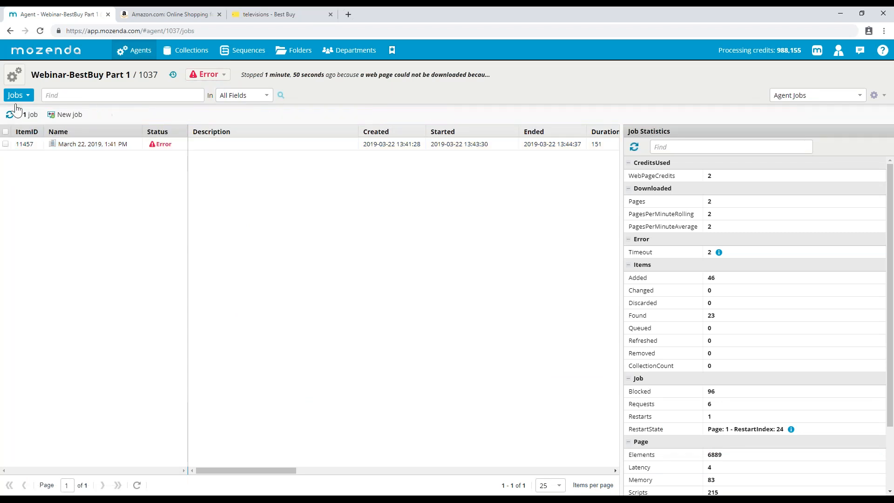
left_click(18, 95)
left_click(23, 111)
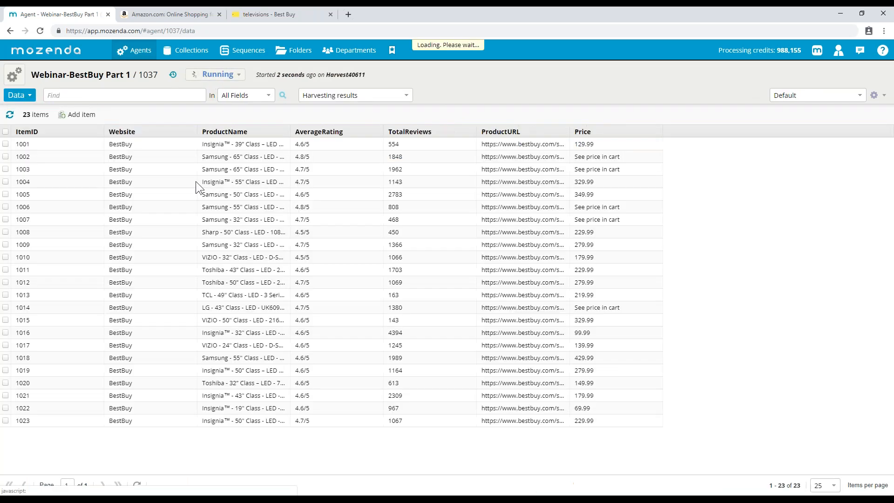
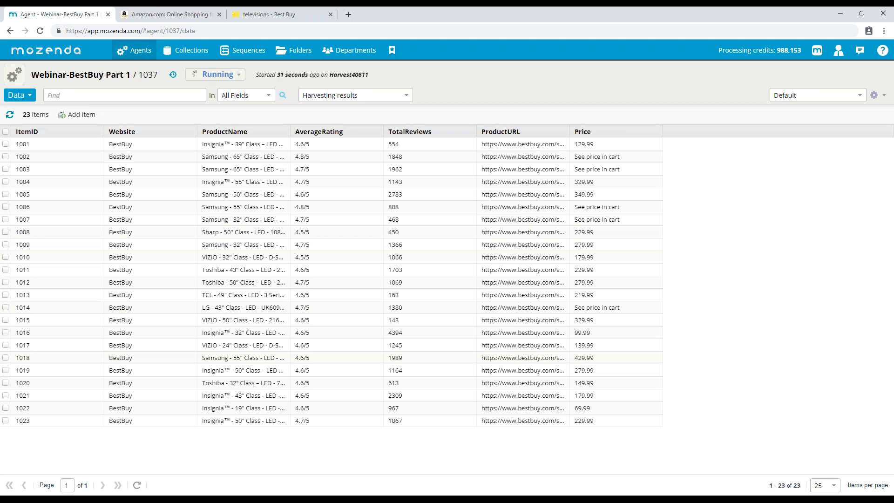
left_click(9, 115)
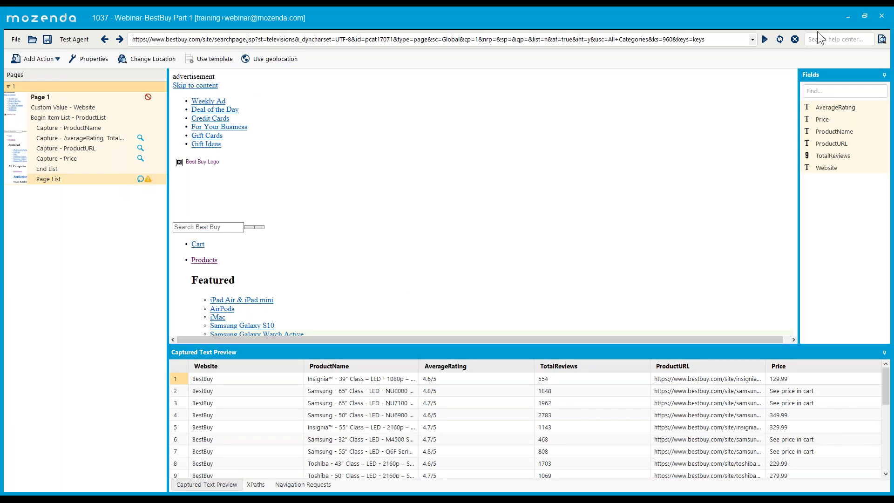
- Open the Webinar-BestBuy Part 2 agent in the Agent Builder and refresh the Part 1 harvesting results in the web console
left_click(14, 42)
left_click(36, 56)
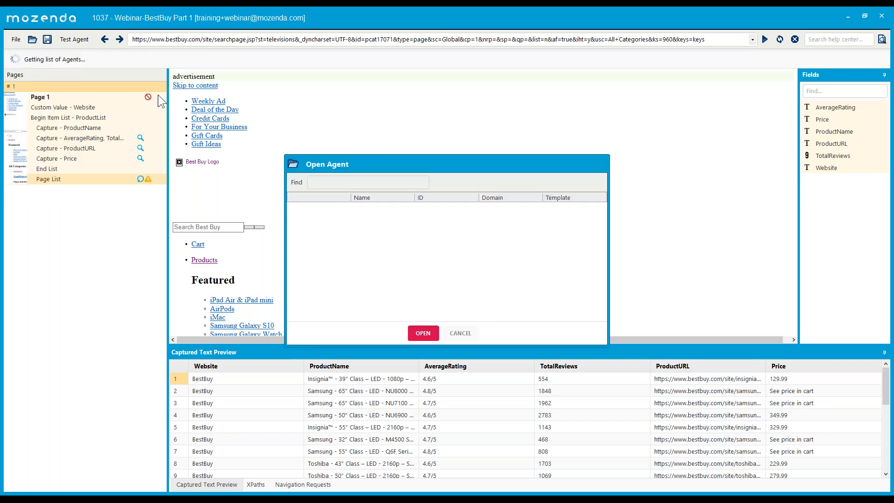
scroll(451, 261, "down", 4)
left_click(362, 309)
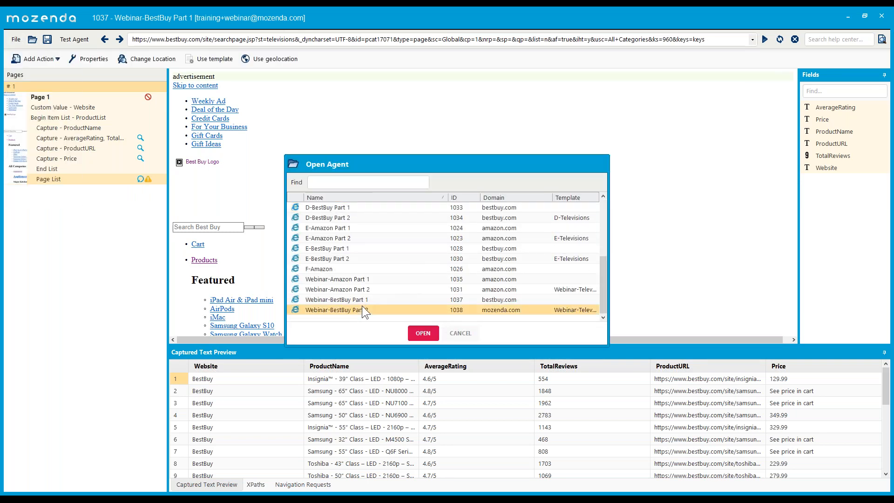
left_click(426, 332)
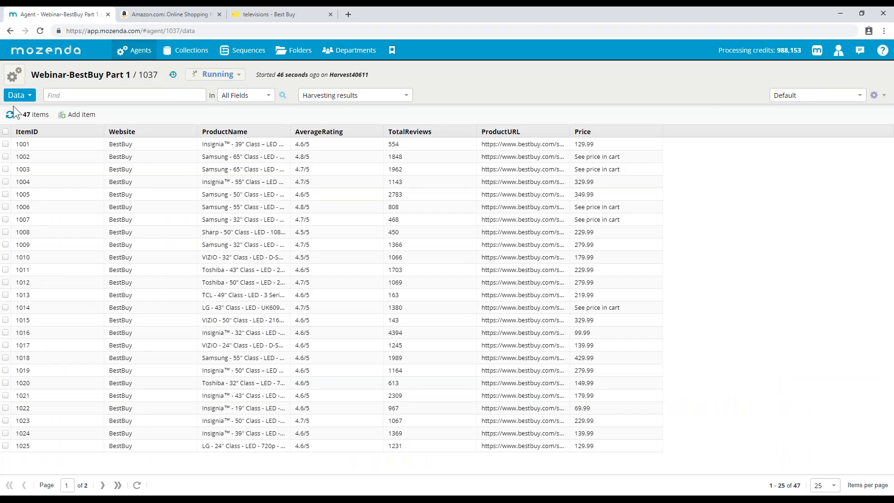
left_click(9, 116)
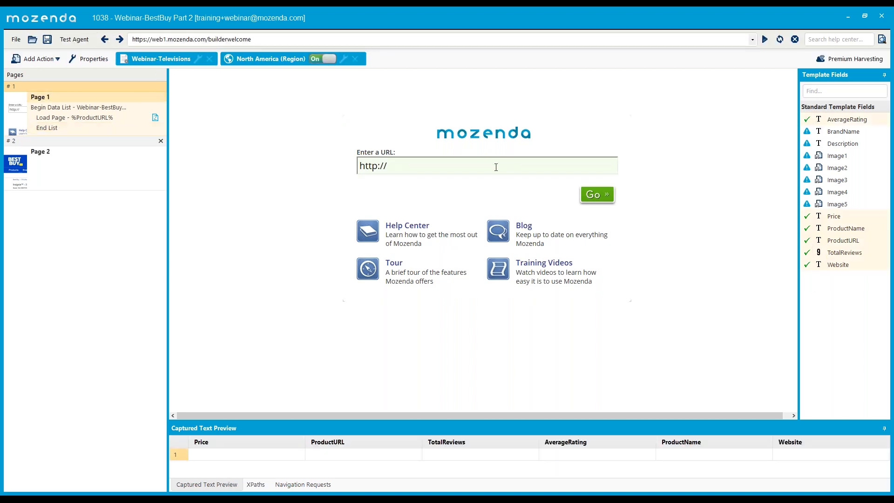
- Capture the product description paragraph on Page 2 of the Part 2 agent as text into the Description template field
left_click(69, 172)
scroll(325, 140, "down", 3)
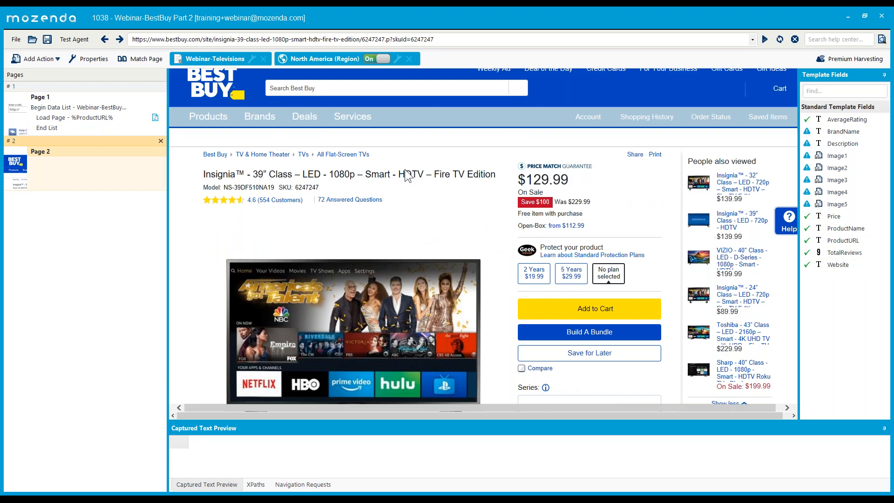
scroll(326, 135, "down", 8)
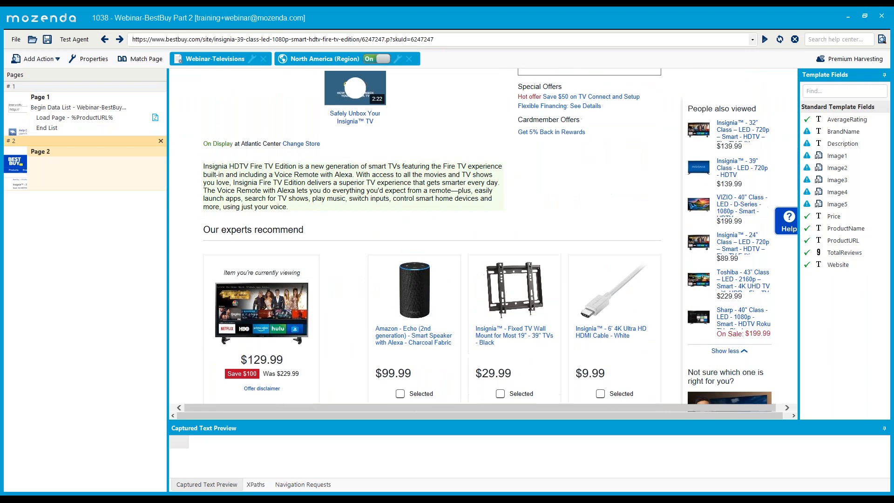
left_click(260, 182)
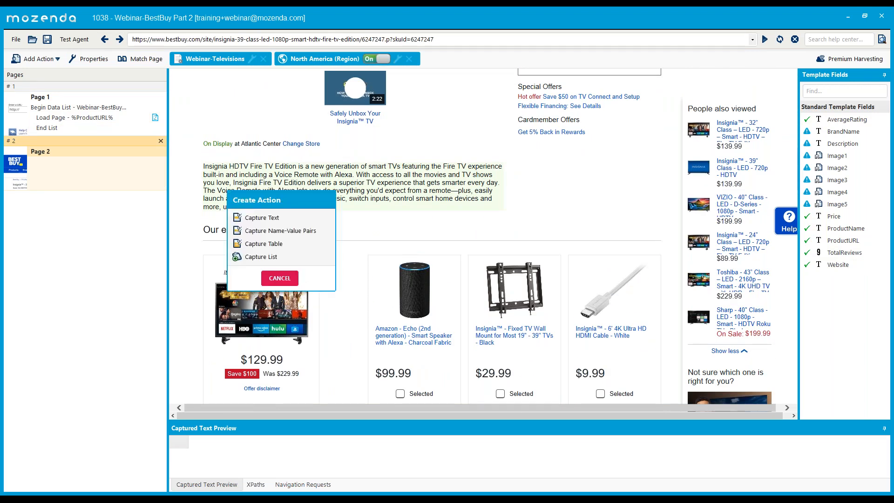
left_click(274, 220)
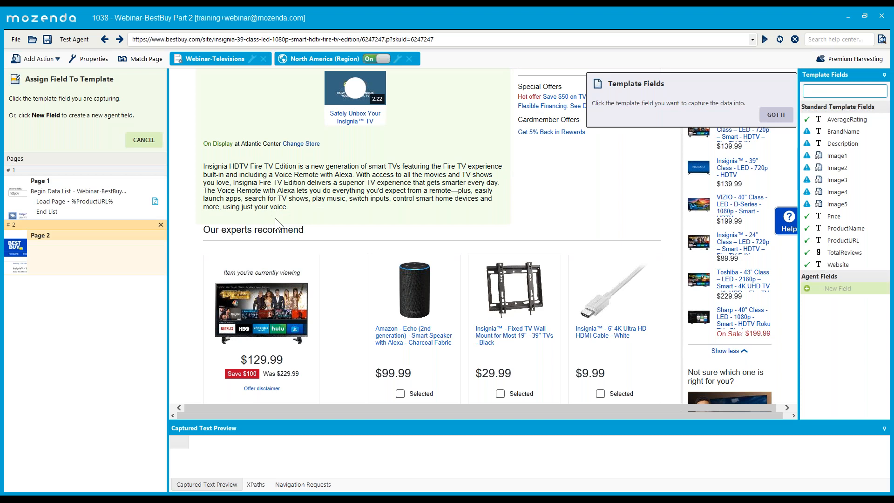
left_click(842, 144)
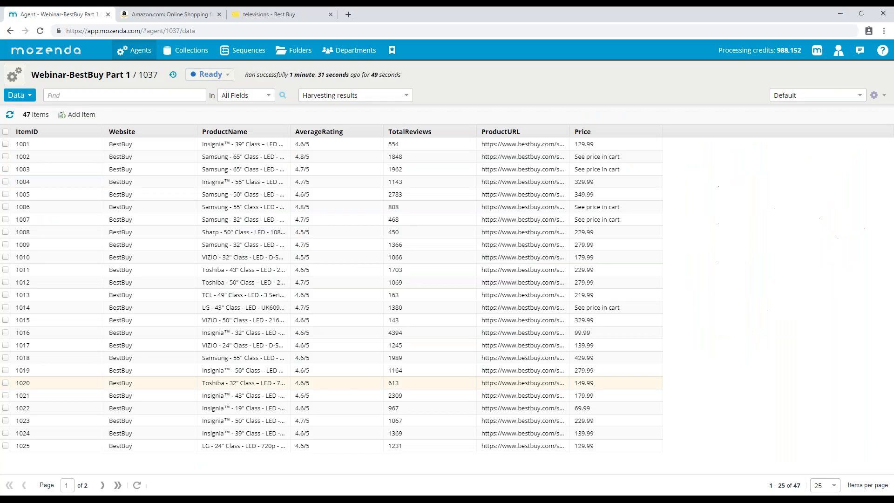
- Switch to the Best Buy televisions results in the browser and open the VIZIO 24-inch D-Series product page at its description
left_click(275, 14)
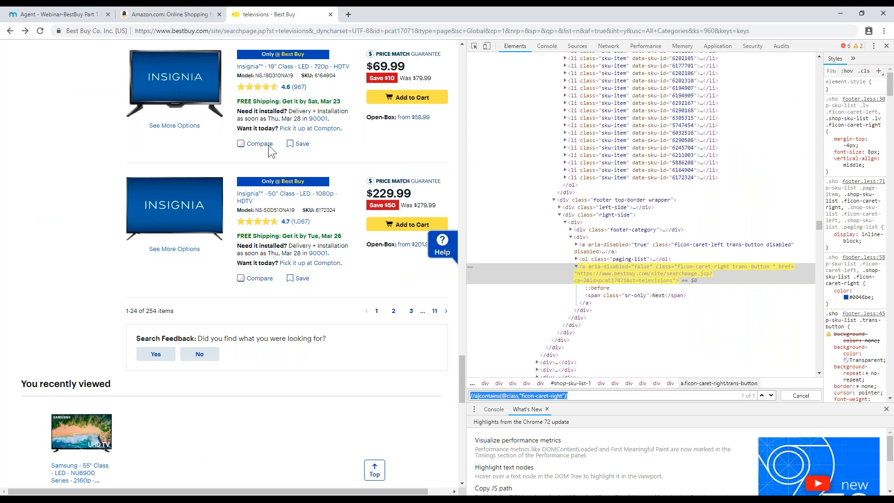
scroll(271, 150, "up", 10)
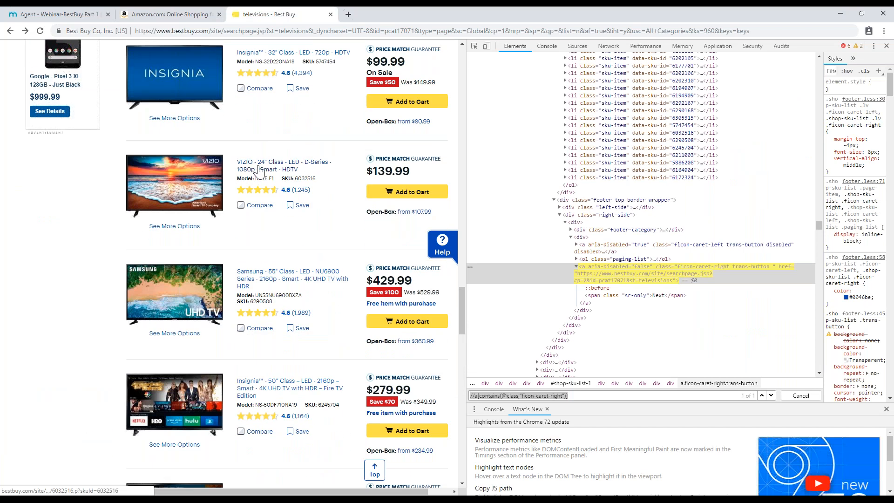
left_click(279, 179)
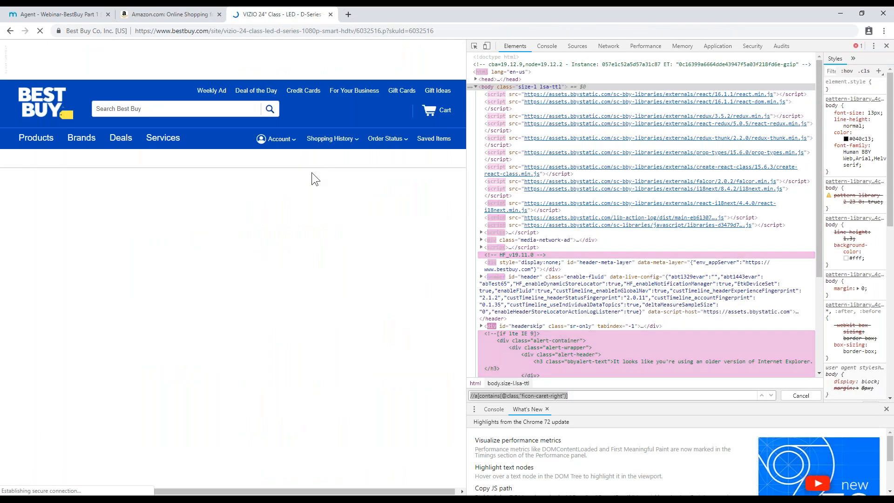
scroll(289, 178, "down", 6)
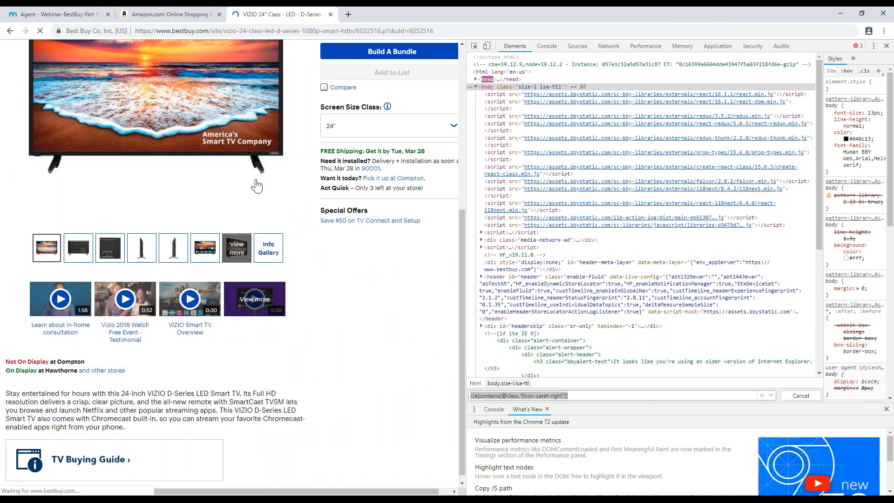
scroll(256, 185, "down", 2)
- Inspect the product description's HTML element in the developer tools and highlight the id attribute of its enclosing div
right_click(48, 311)
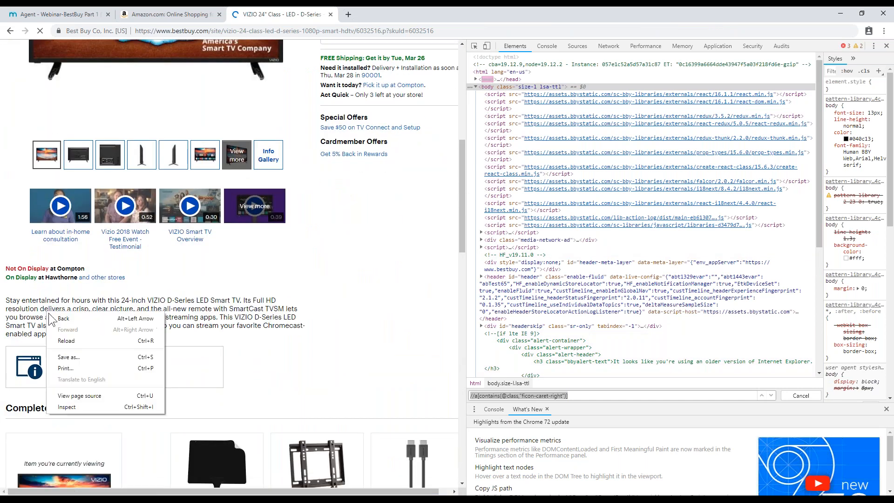
left_click(66, 407)
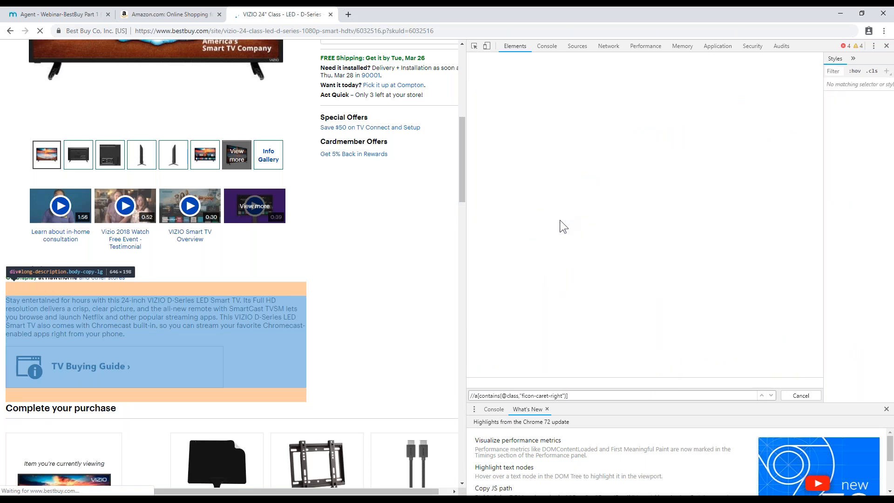
right_click(130, 311)
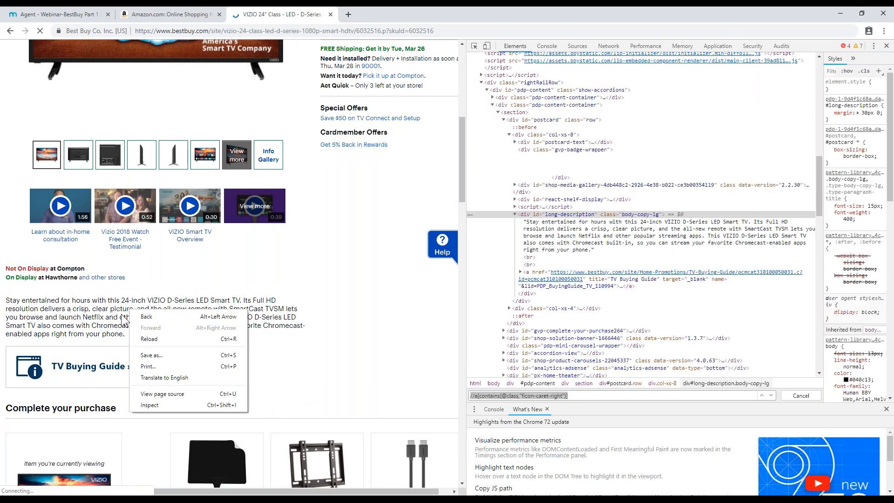
left_click(555, 225)
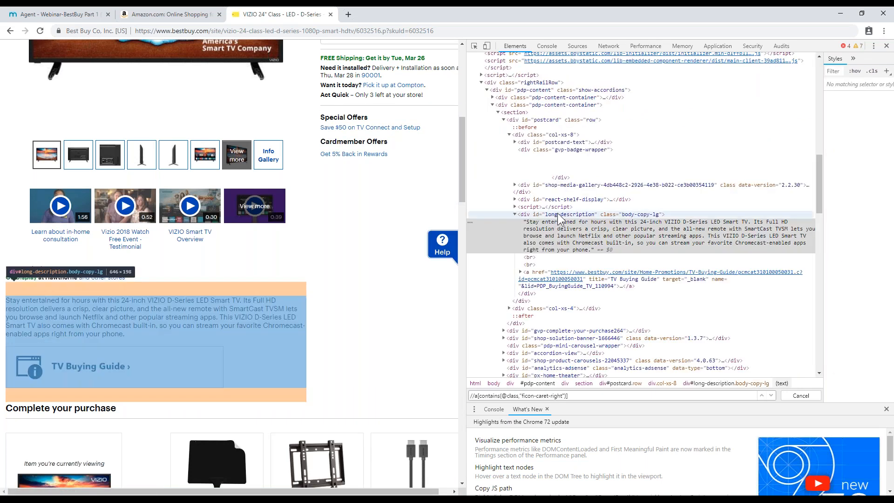
left_click(562, 216)
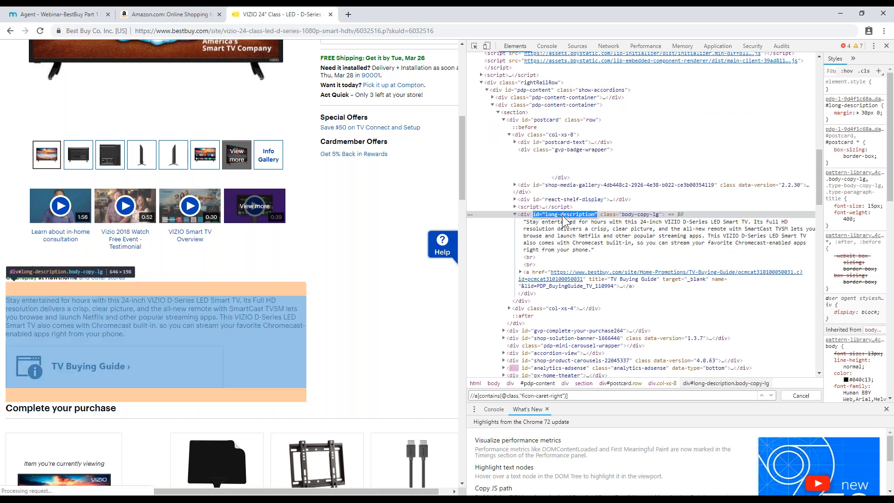
key("ctrl+f")
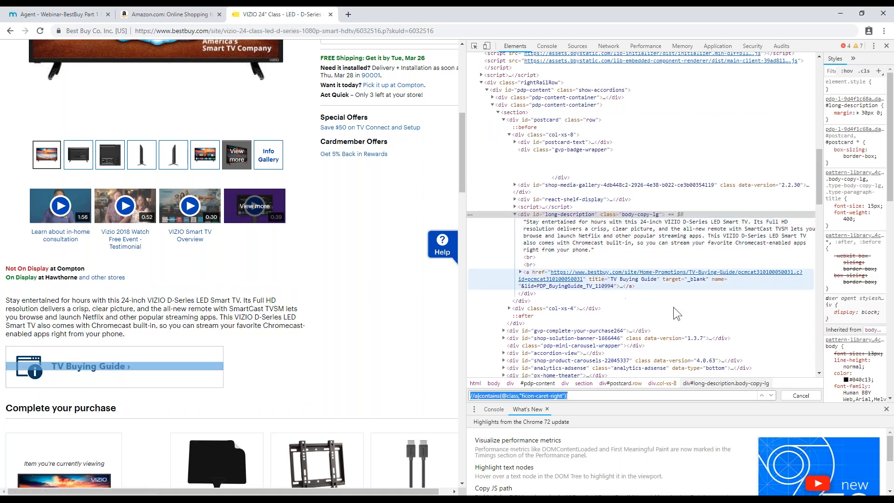
type("//di")
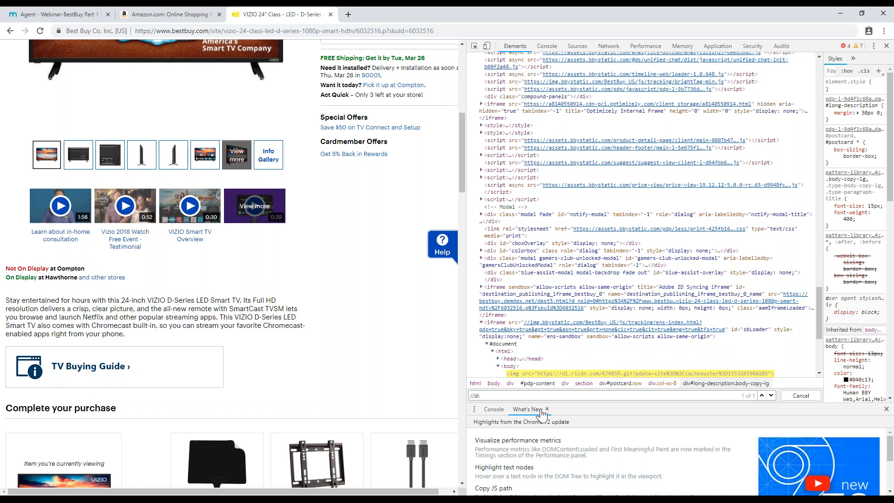
type("v[@id=\"long-description\"]")
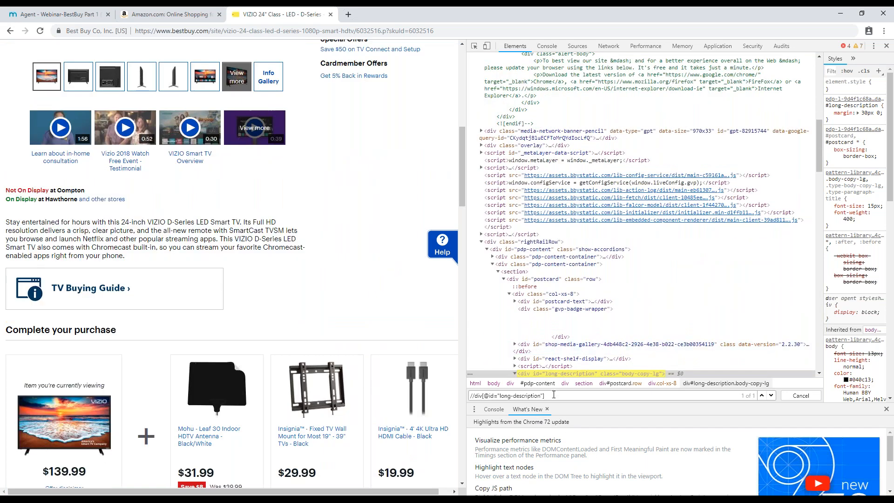
left_click_drag(550, 395, 447, 407)
key("ctrl+c")
key("alt+Tab")
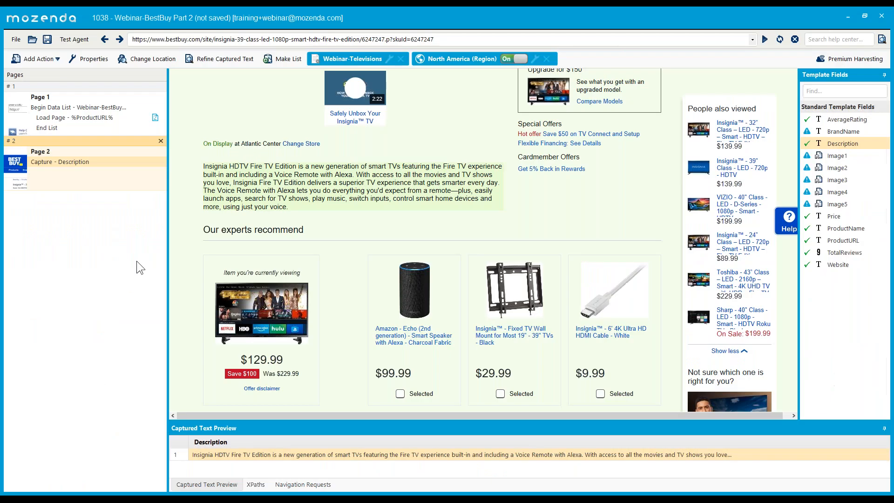
left_click(256, 484)
left_click_drag(438, 465, 113, 427)
key("ctrl+v")
left_click_drag(226, 424, 219, 341)
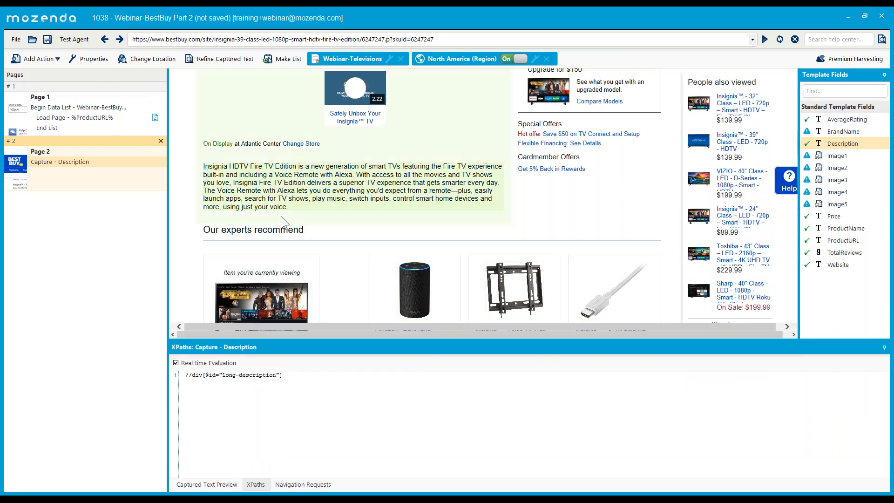
scroll(281, 216, "up", 2)
scroll(306, 242, "down", 9)
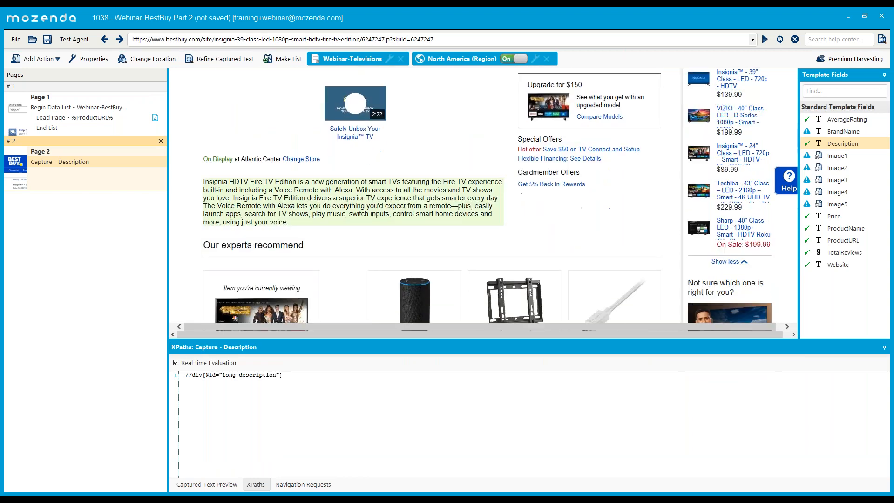
- Switch to the VIZIO product page in the browser, expand its Specifications and bring the Brand row under Other into view, dismissing the chat offer
left_click(131, 498)
scroll(248, 224, "down", 15)
scroll(233, 224, "down", 8)
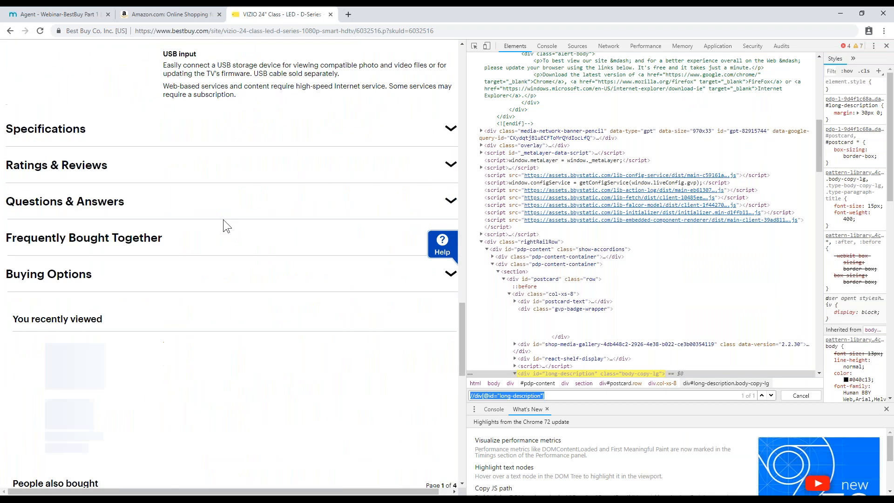
scroll(237, 184, "up", 2)
left_click(444, 183)
scroll(158, 293, "down", 14)
scroll(197, 189, "down", 10)
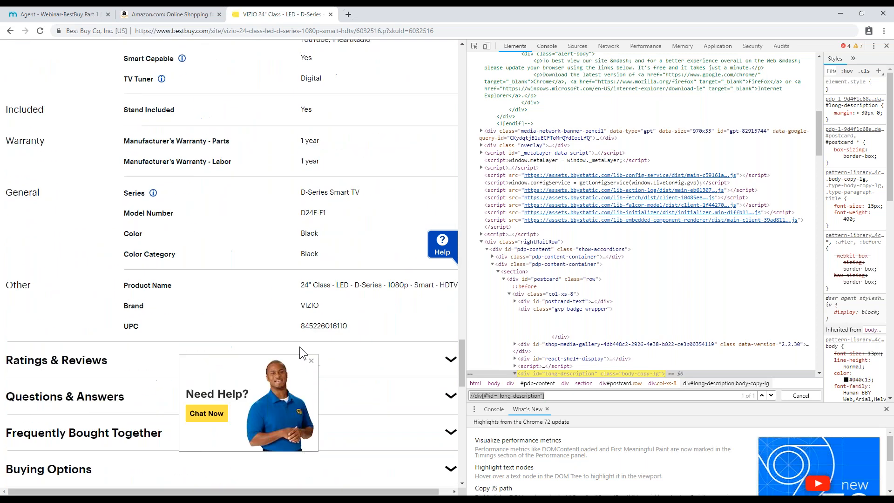
left_click(311, 361)
scroll(200, 188, "down", 2)
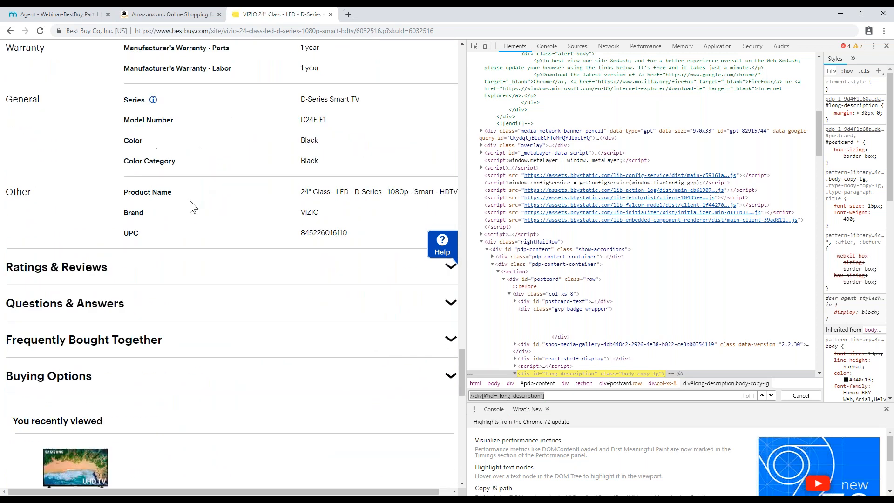
scroll(159, 194, "up", 3)
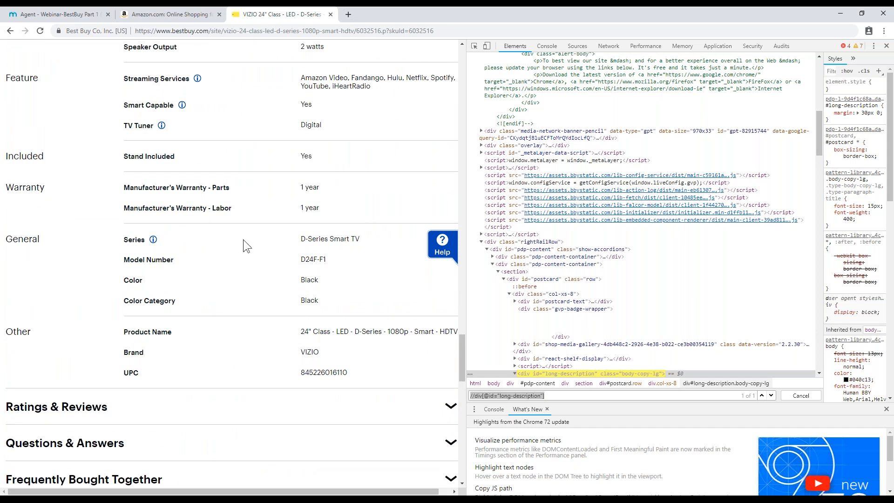
- Inspect the Brand label's HTML element and highlight the specs-table class name of its enclosing div
right_click(130, 353)
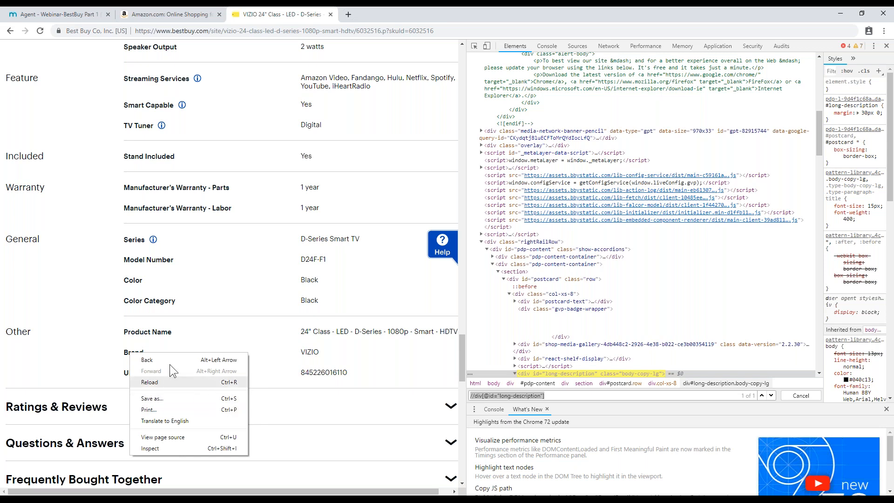
left_click(132, 323)
right_click(139, 349)
left_click(186, 446)
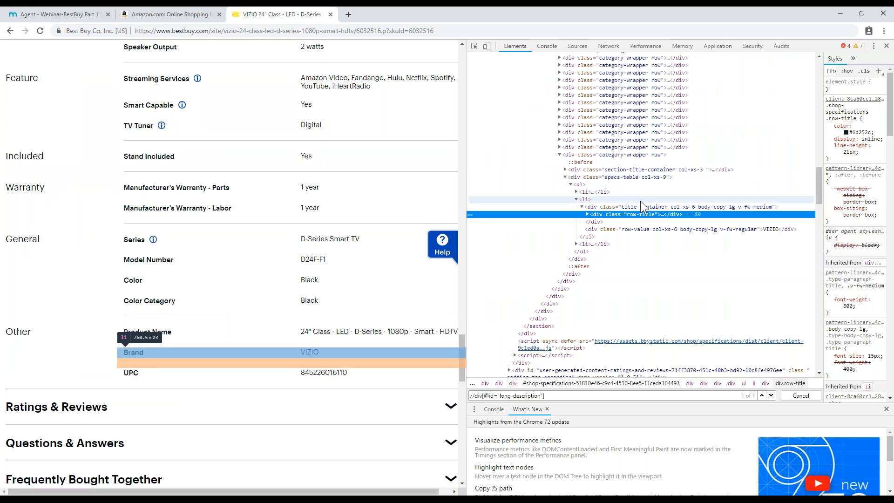
left_click(577, 200)
left_click(577, 200)
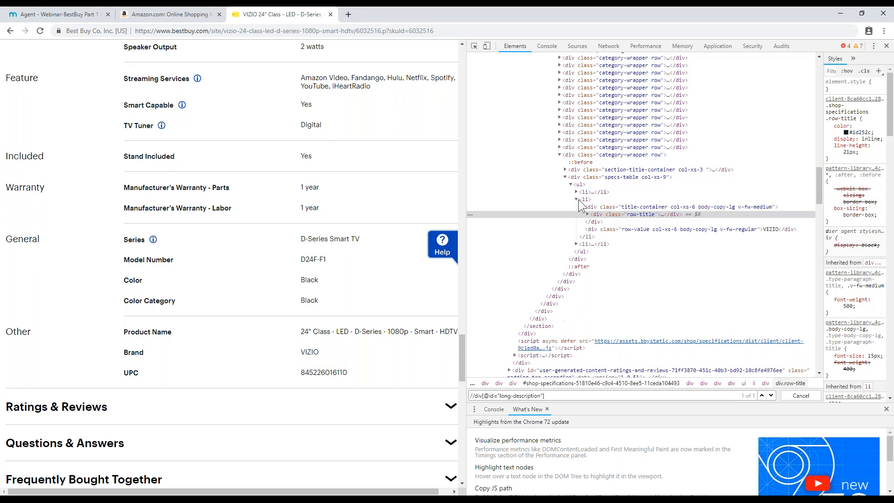
double_click(618, 178)
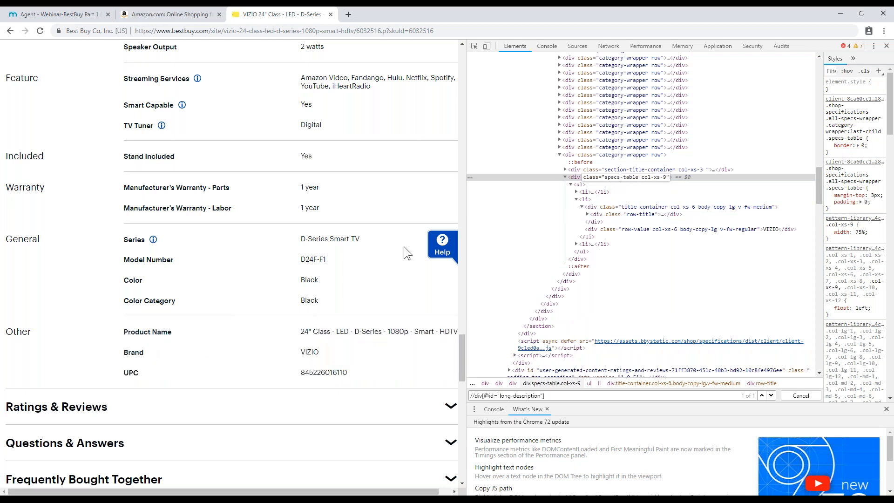
left_click_drag(638, 179, 607, 183)
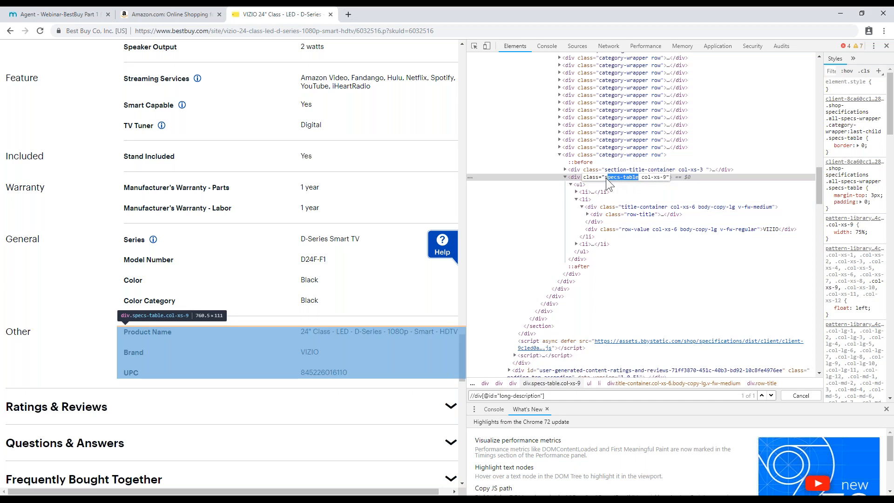
key("ctrl+f")
type("//d")
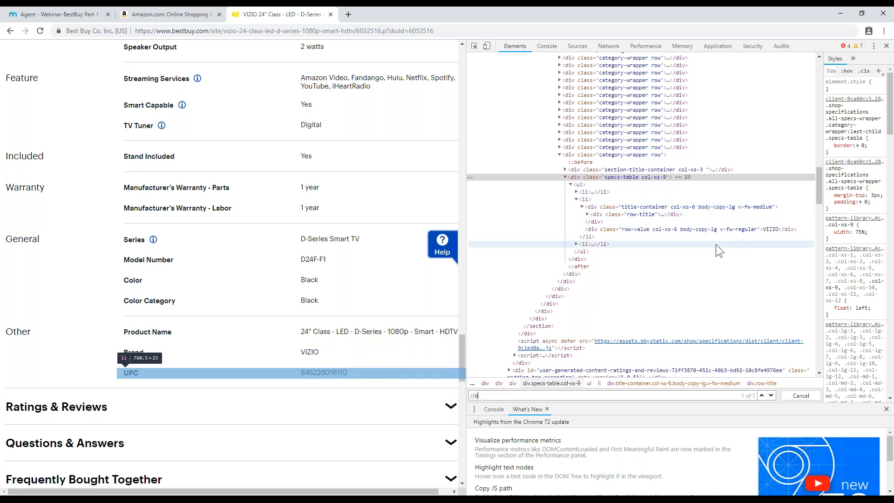
type("iv[")
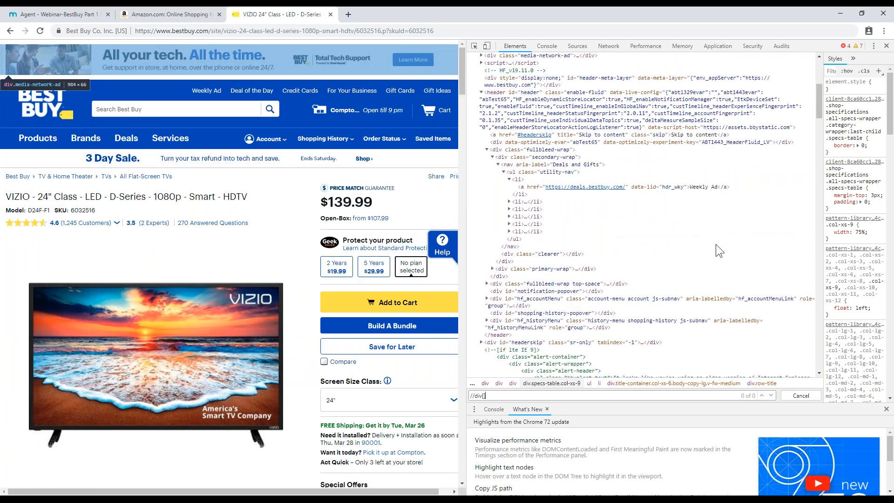
type("c")
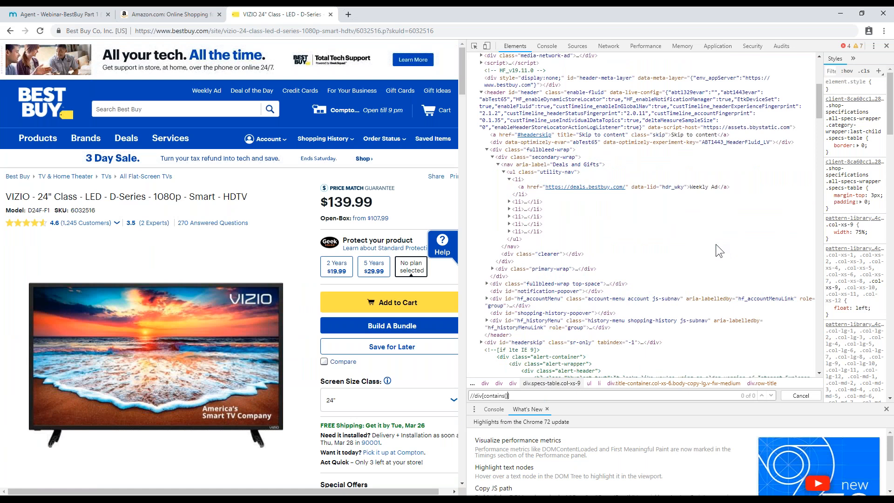
type("ontains(@class)")
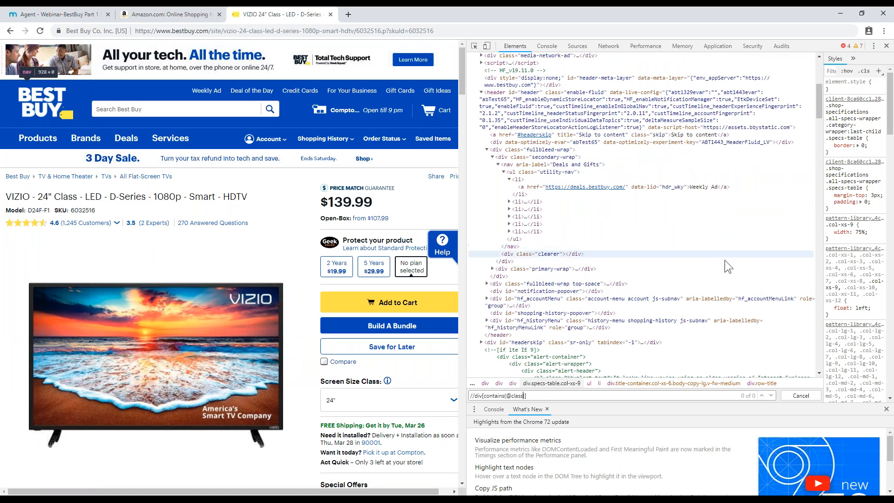
type(",\"specs-table\")")
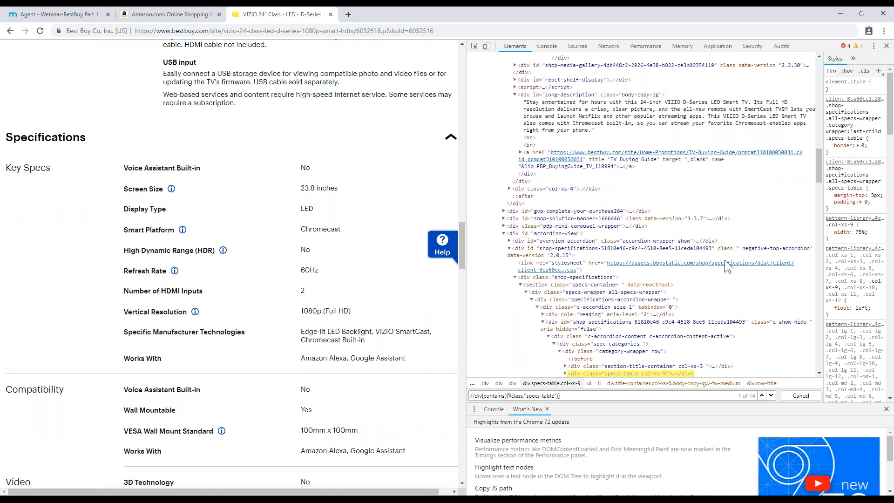
scroll(363, 258, "down", 20)
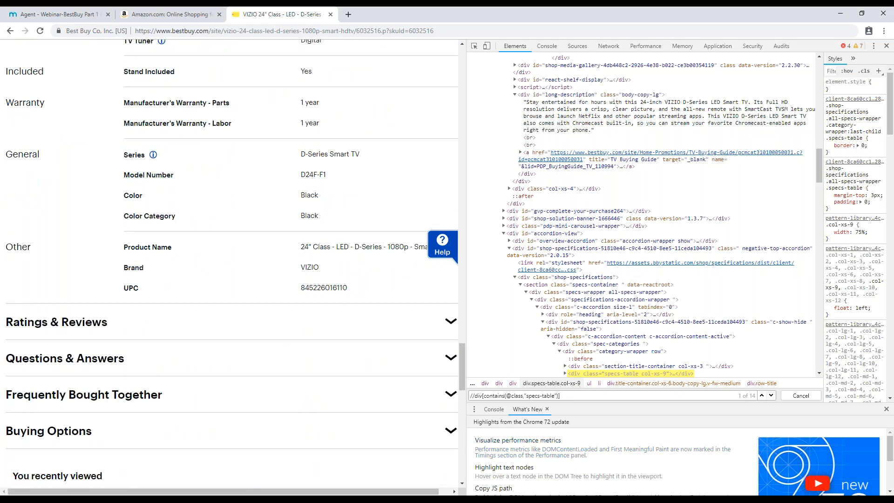
key("BackSpace")
type("and contains(")
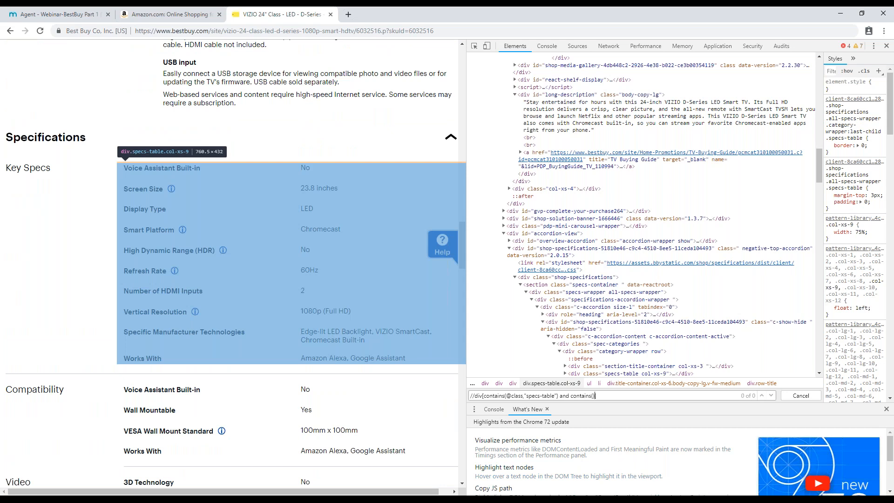
key("Left")
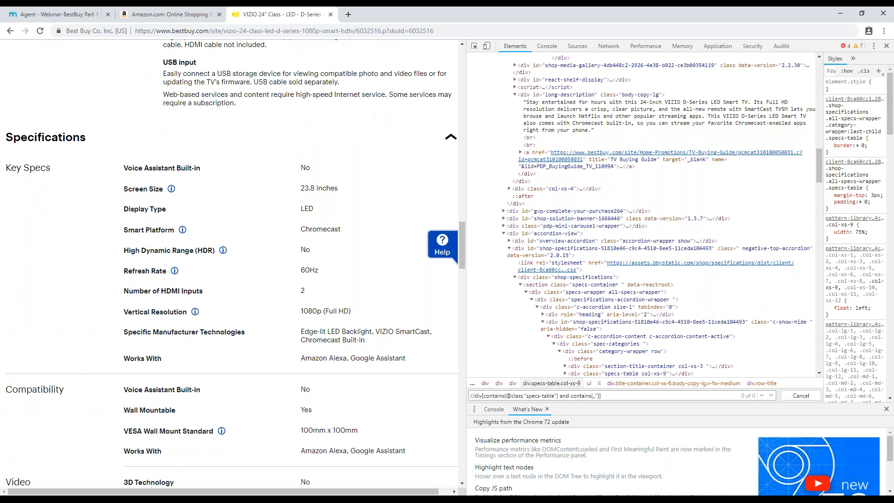
type(".,\"Brand\"")
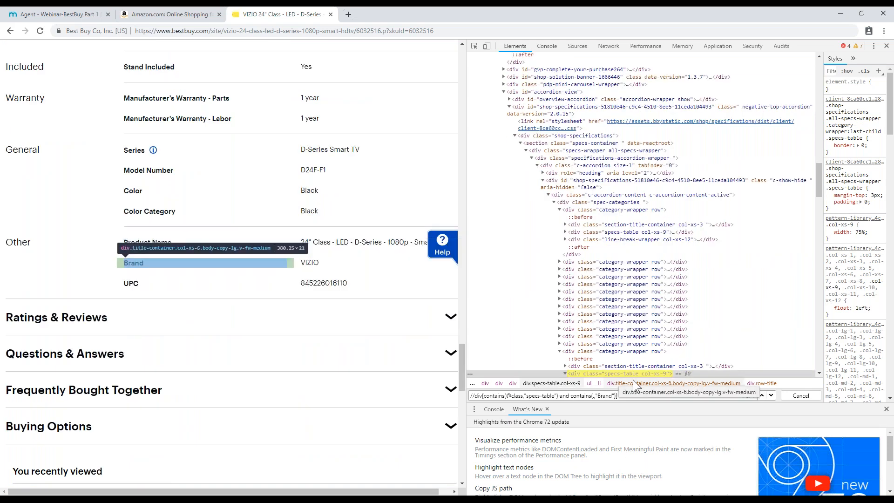
scroll(619, 302, "down", 3)
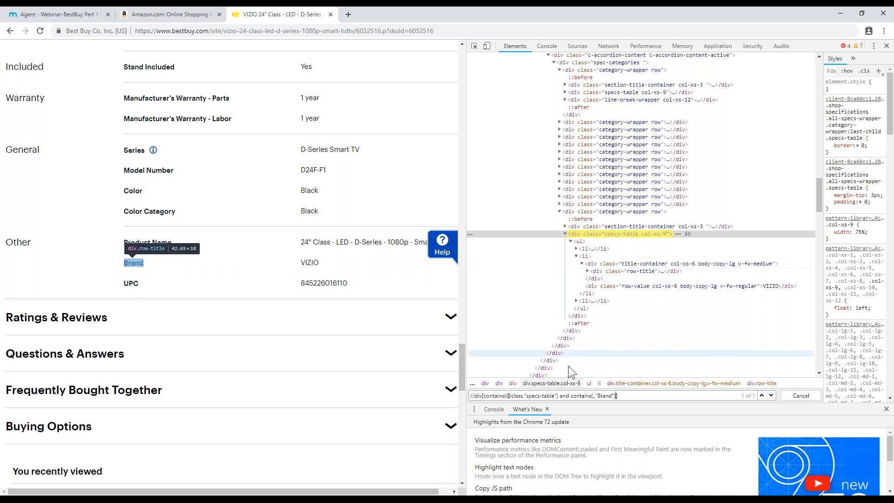
left_click_drag(616, 396, 560, 401)
key("ctrl+c")
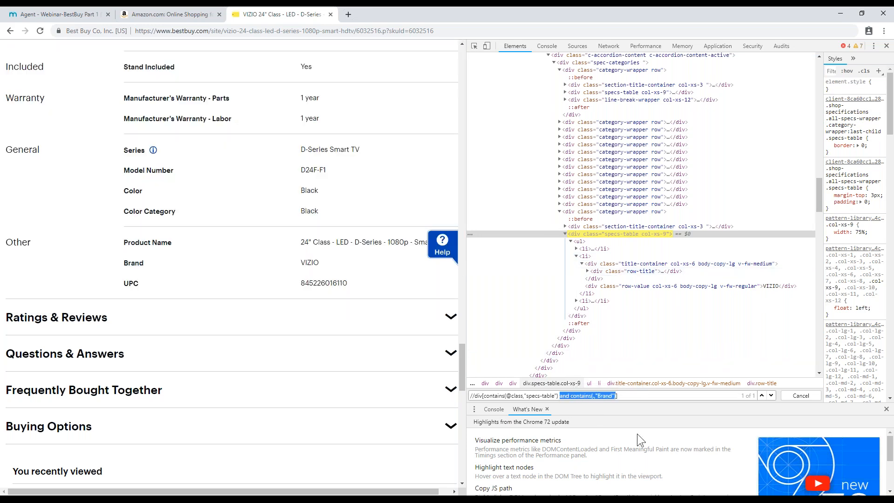
key("BackSpace")
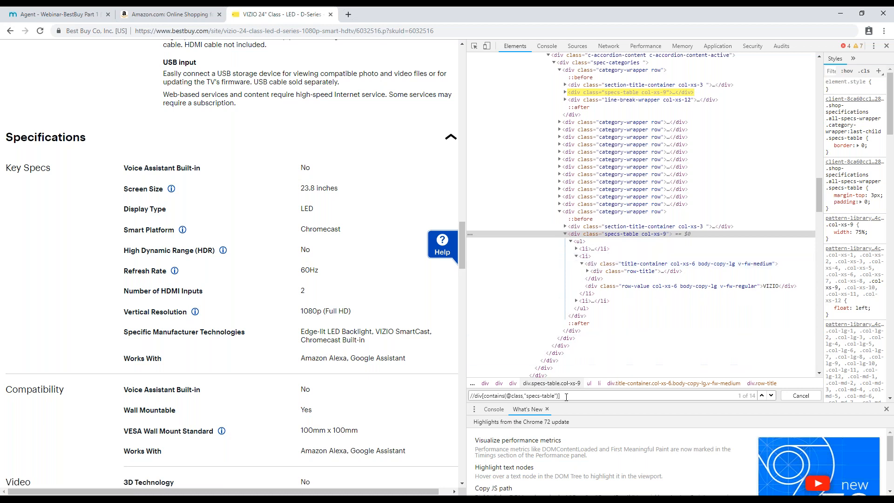
type("//li")
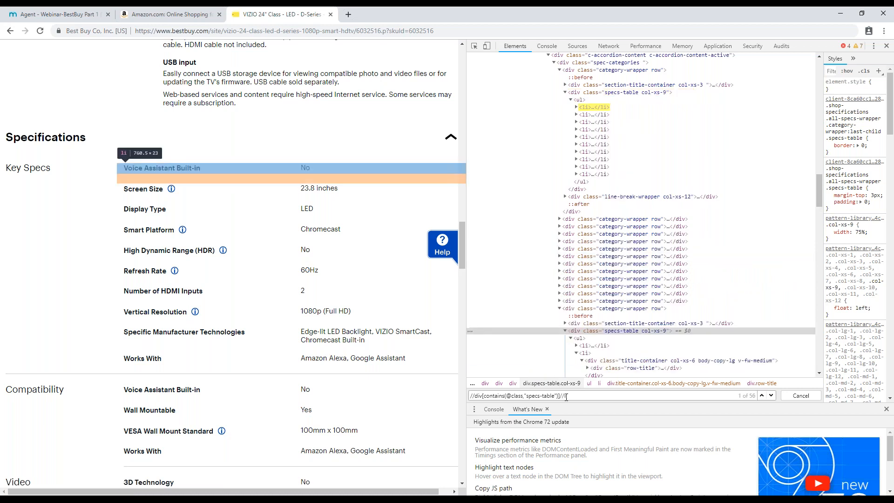
type("[")
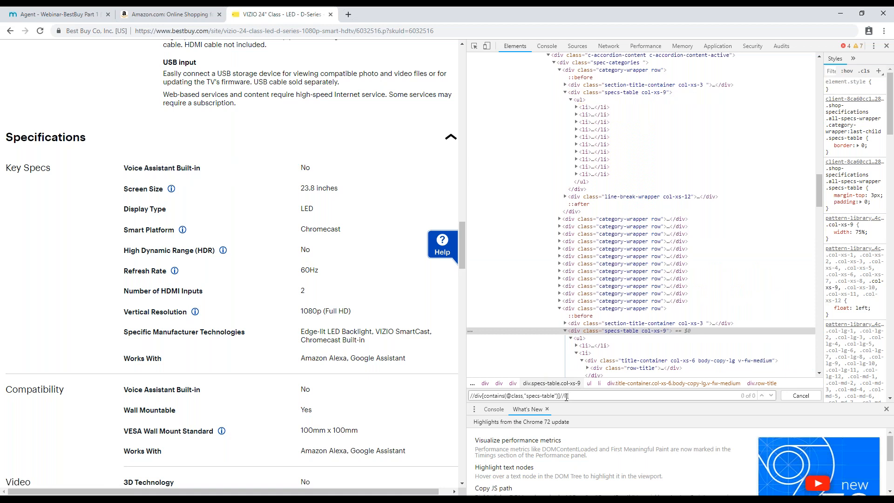
key("ctrl+v")
key("Delete")
key("Delete")
key("Delete")
key("Delete")
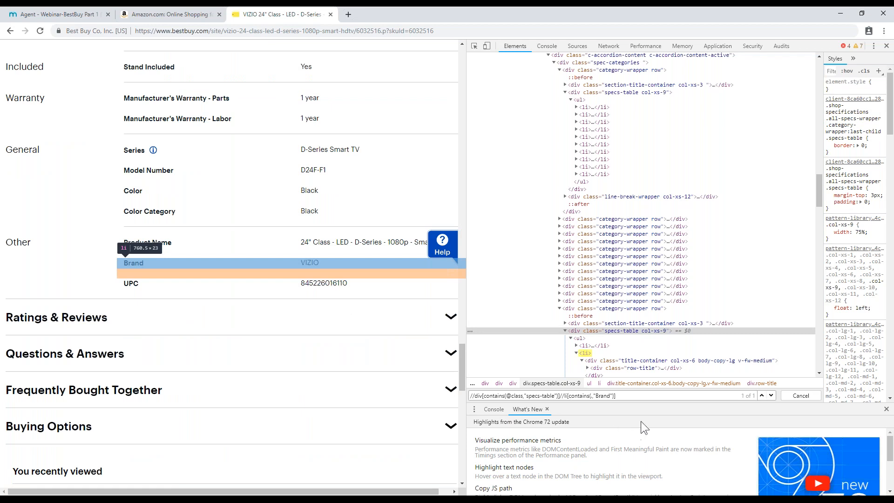
- Select the div holding the brand value within the matched list item and highlight its row-value class name
scroll(587, 344, "down", 2)
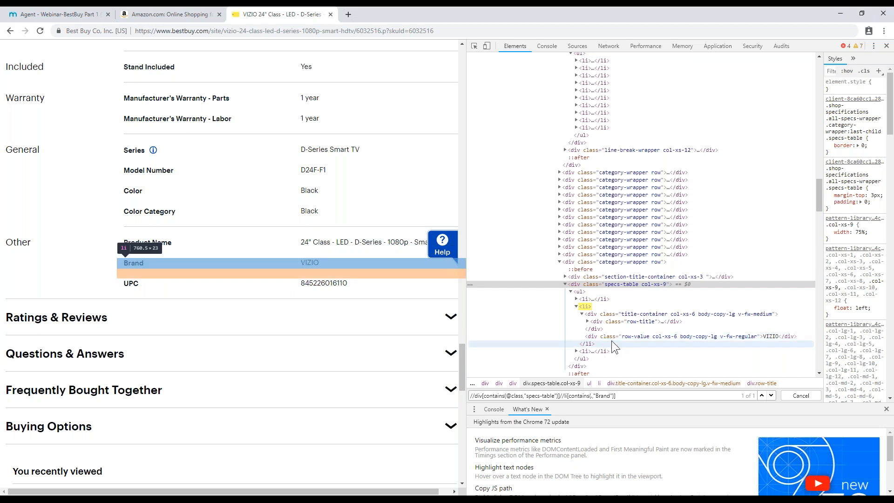
left_click(642, 340)
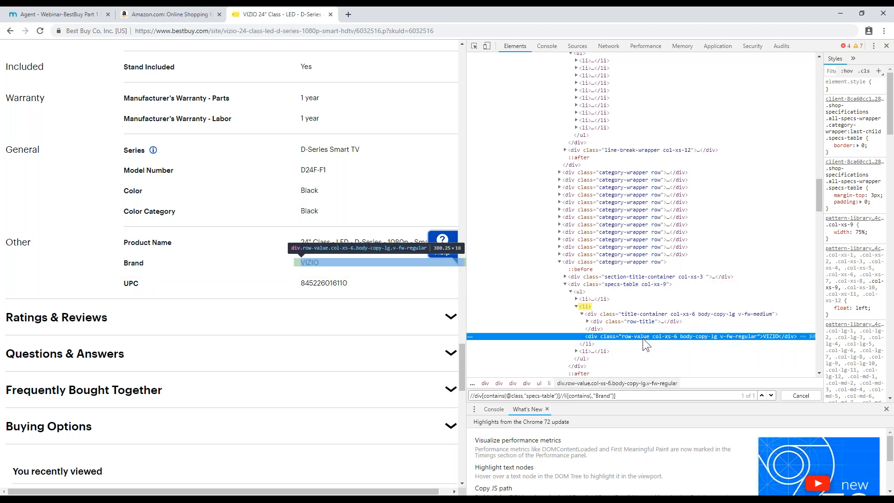
double_click(642, 338)
double_click(636, 338)
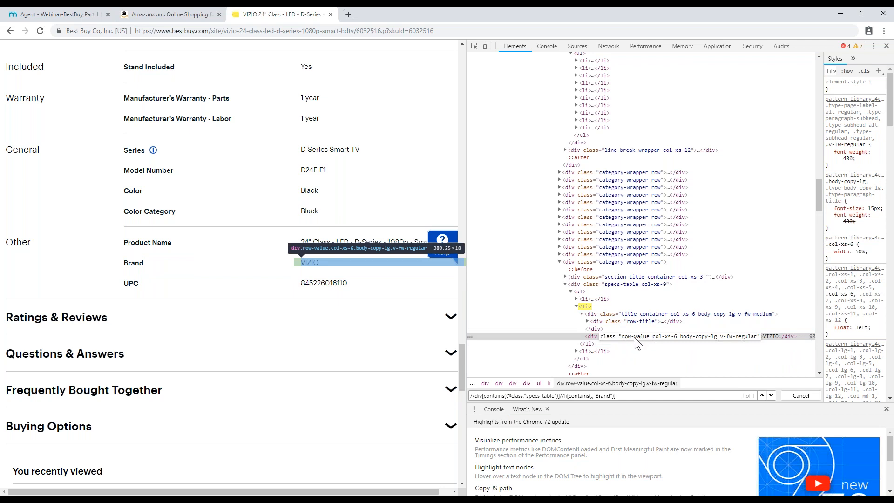
left_click(648, 337, "shift")
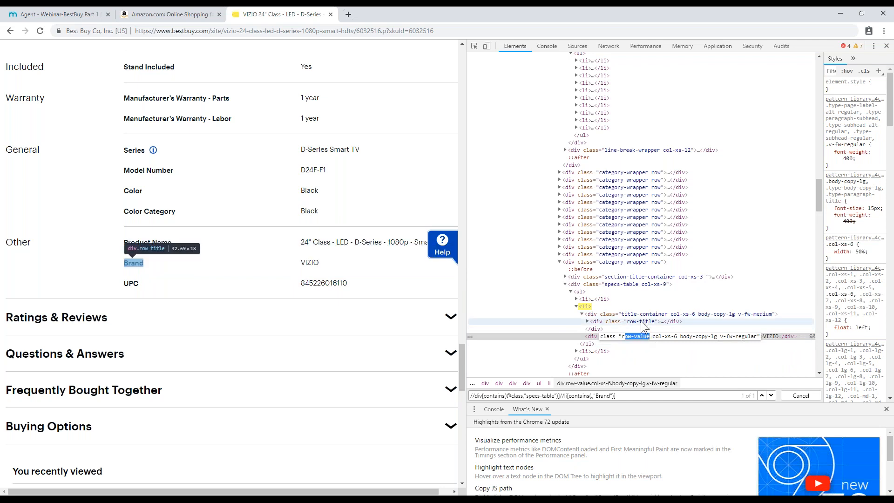
left_click_drag(622, 338, 650, 339)
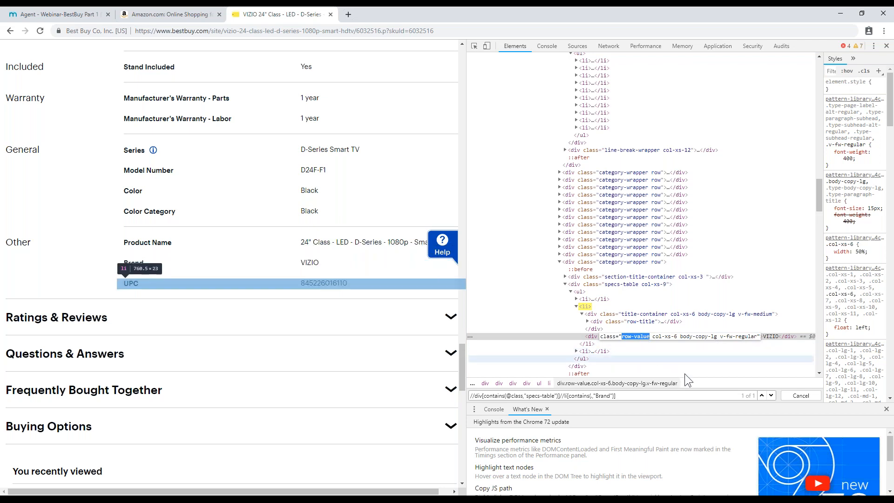
left_click(635, 395)
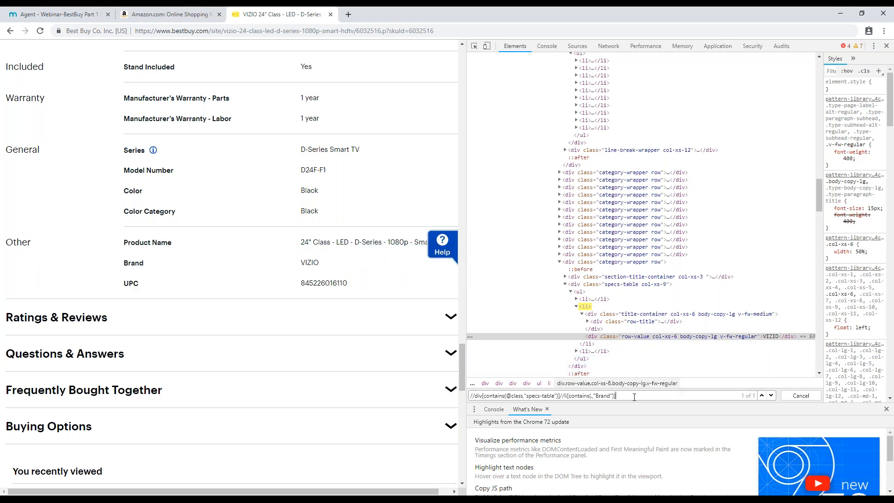
type("//div")
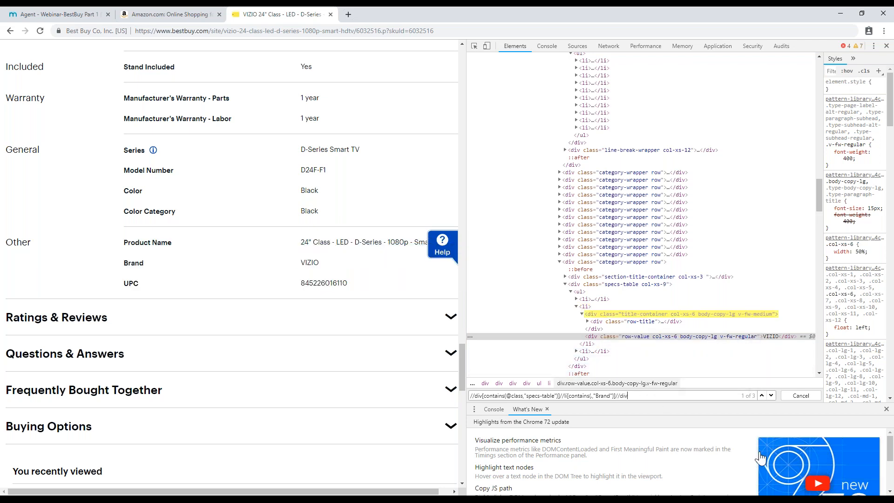
type("[]ontains(")
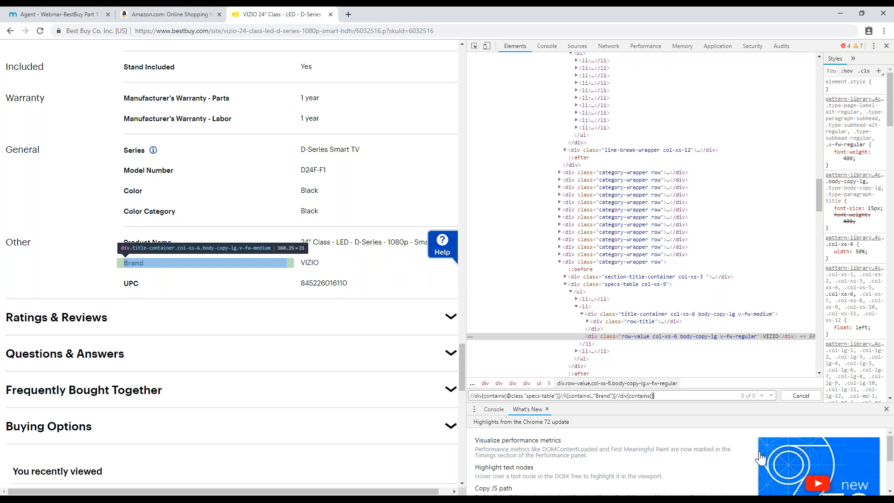
type("@class,\"row-value\"")
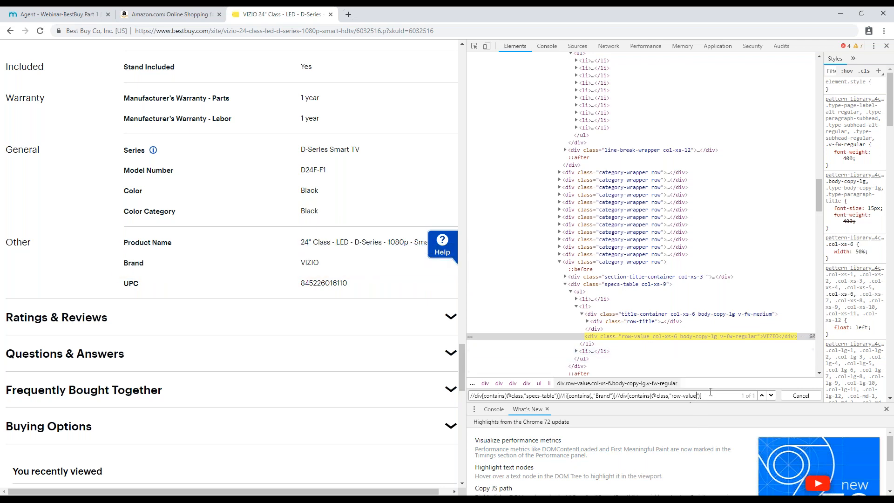
left_click_drag(716, 396, 362, 378)
key("ctrl+c")
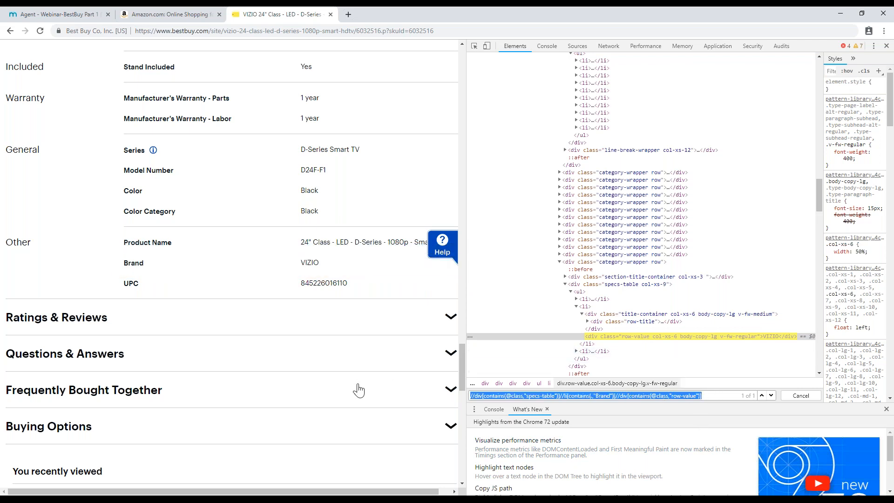
key("alt+Tab")
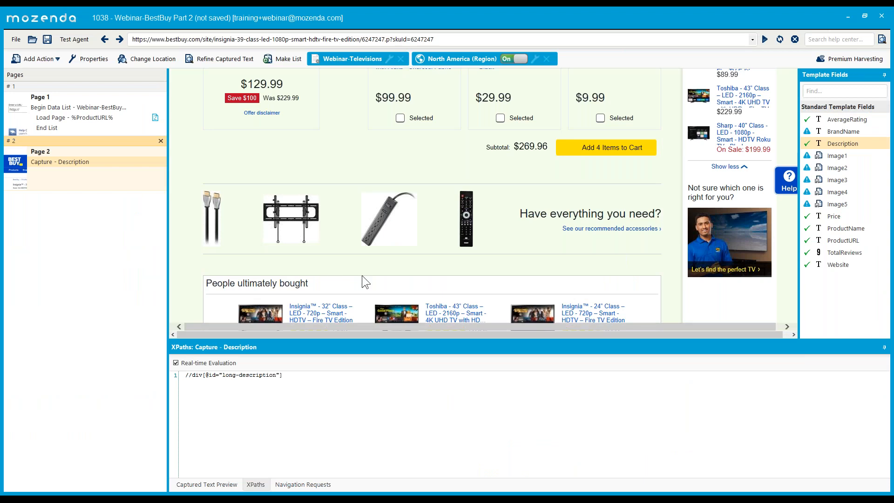
scroll(409, 245, "down", 3)
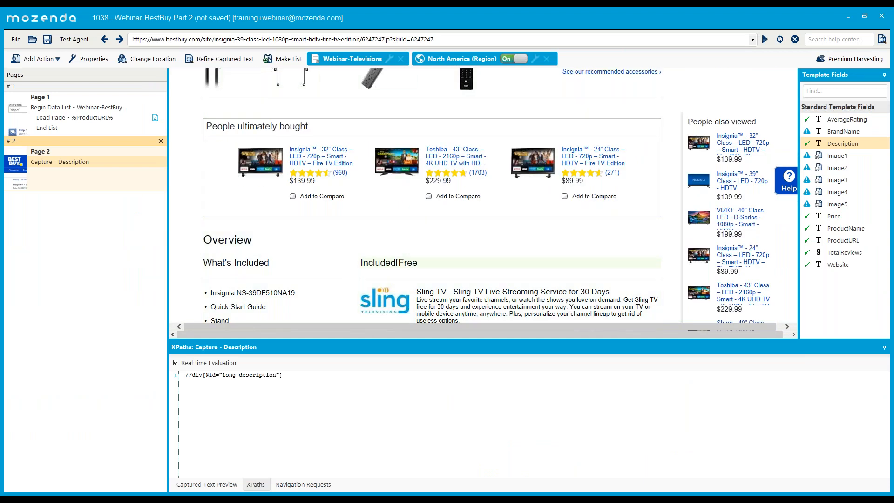
right_click(396, 263)
left_click(399, 299)
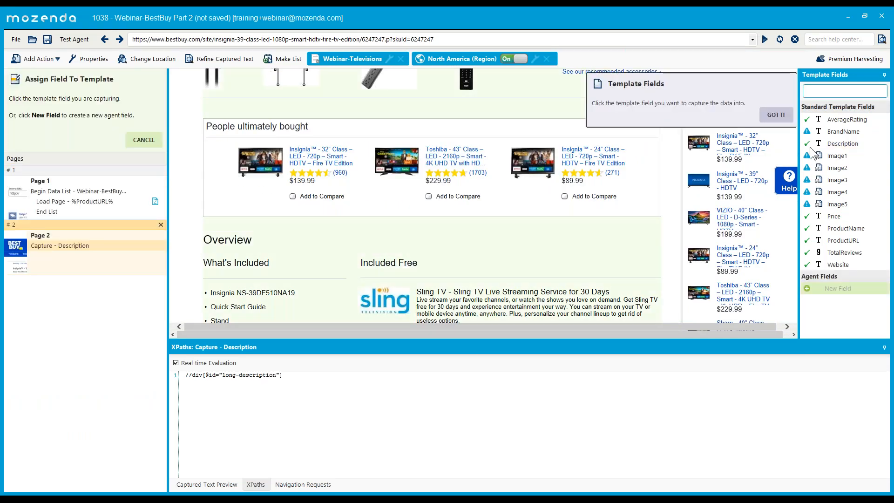
left_click(844, 132)
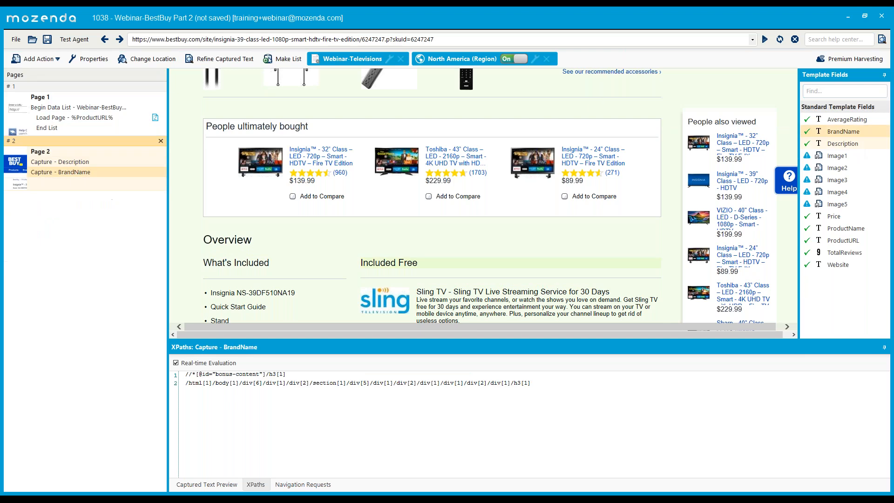
key("ctrl+a")
key("ctrl+v")
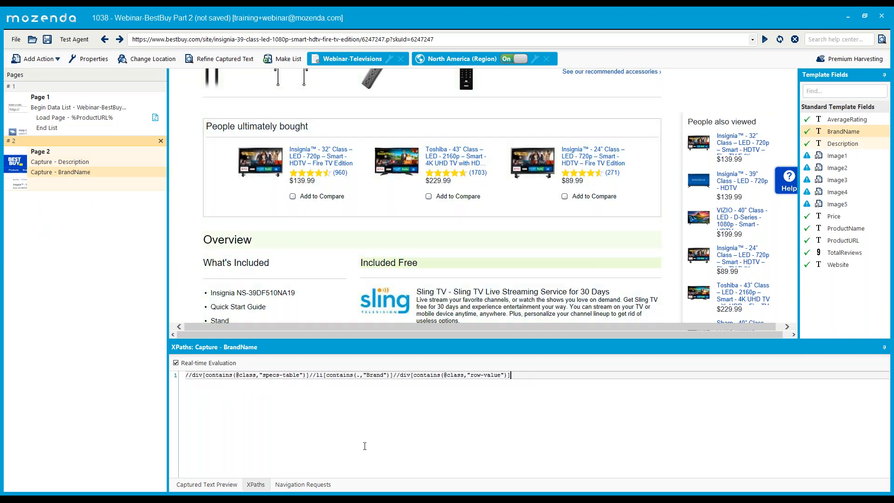
left_click(207, 484)
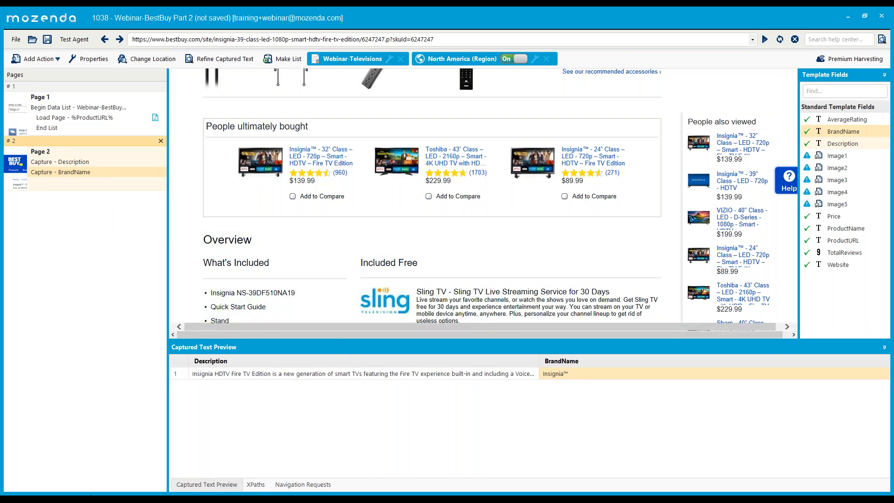
- Switch to Chrome, review the specification rows of the VIZIO television, and return to the Agent Builder
left_click(90, 495)
scroll(319, 344, "up", 20)
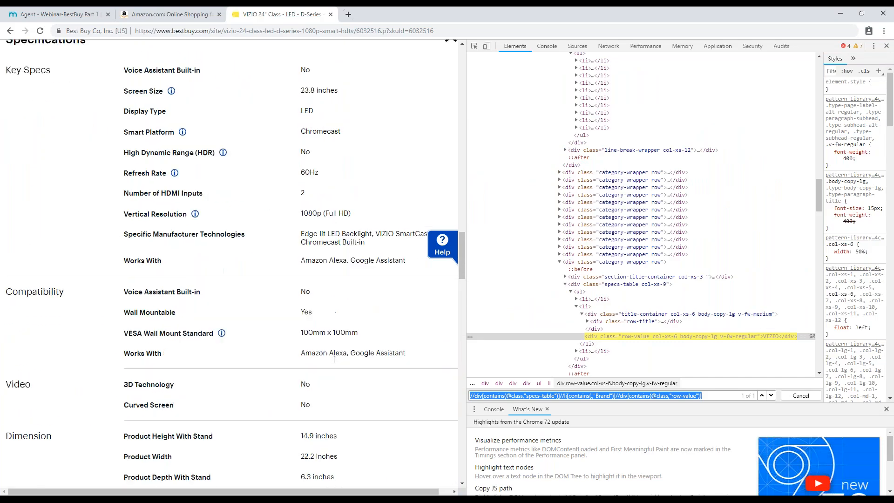
scroll(313, 347, "down", 2)
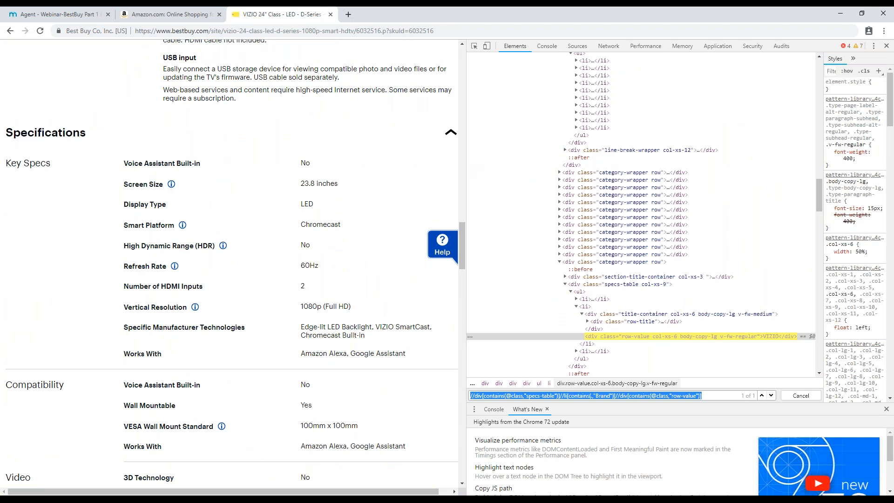
key("alt+Tab")
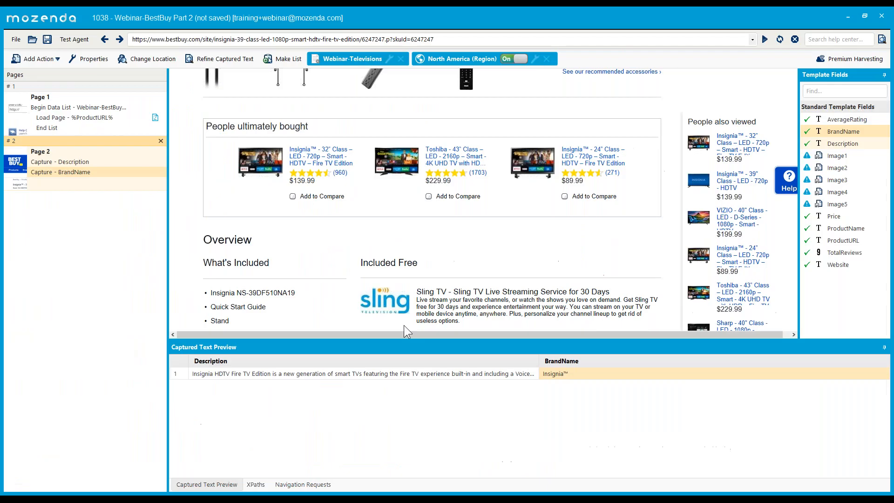
- Show the BrandName capture's XPath and highlight its Brand text and the value part of row-value
left_click(256, 484)
double_click(367, 374)
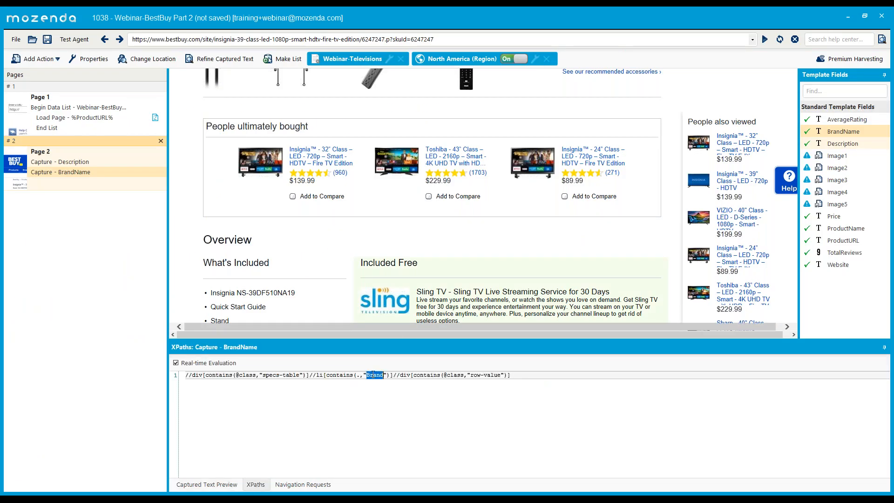
double_click(492, 374)
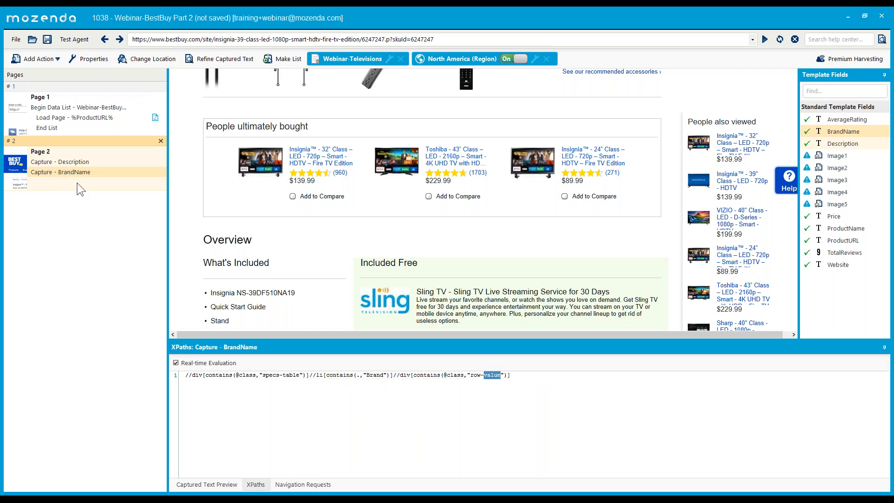
- Duplicate the BrandName capture action on Page 2 and rename the copy's field to Display Size
right_click(79, 168)
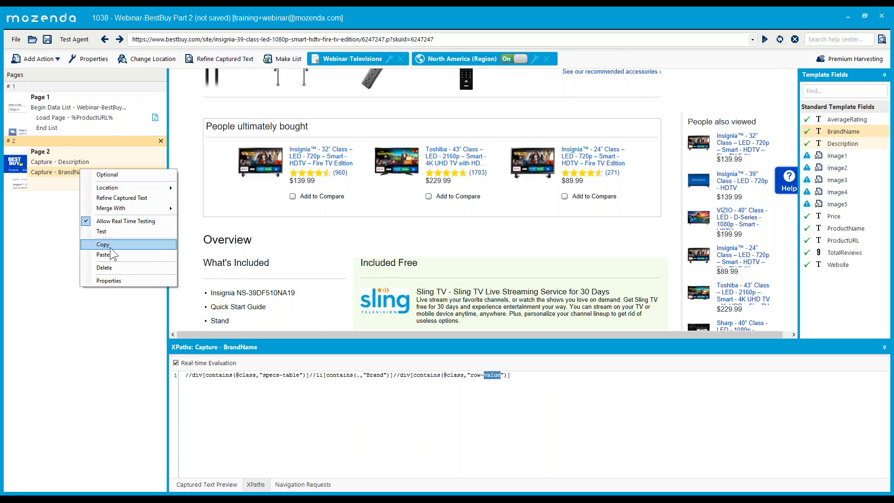
left_click(111, 245)
right_click(79, 172)
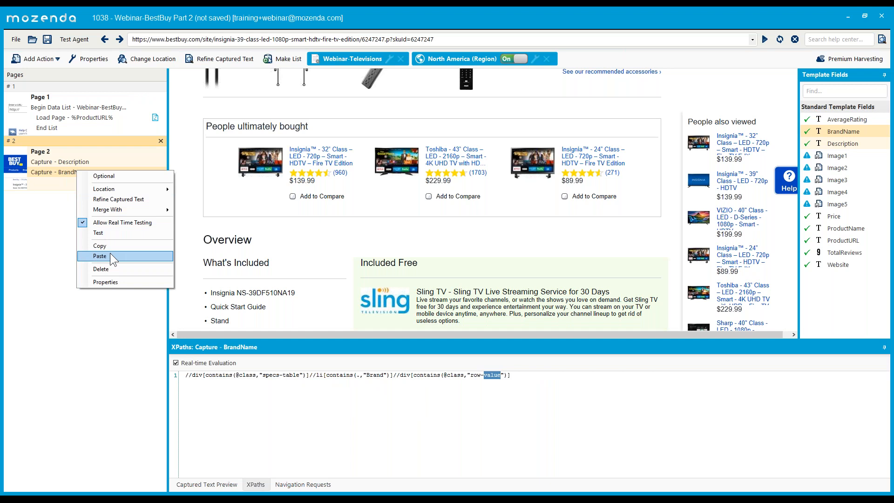
left_click(109, 253)
left_click(82, 186)
double_click(82, 185)
key("ctrl+a")
type("D")
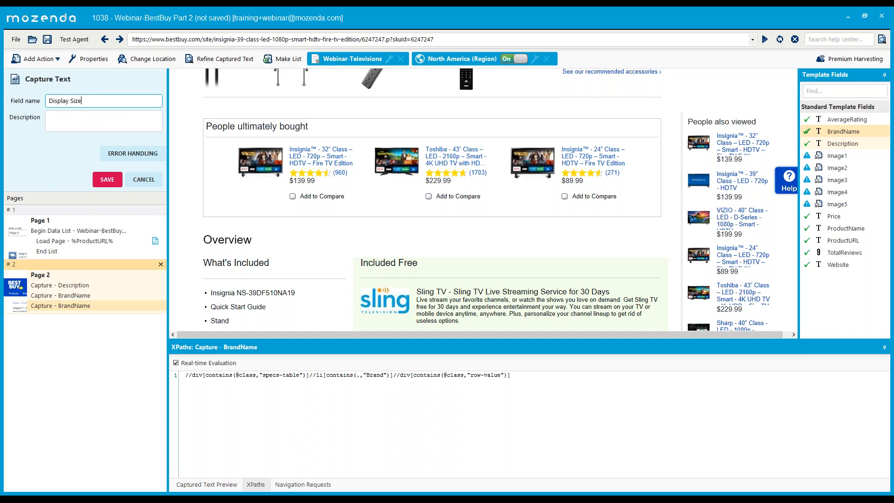
left_click(114, 180)
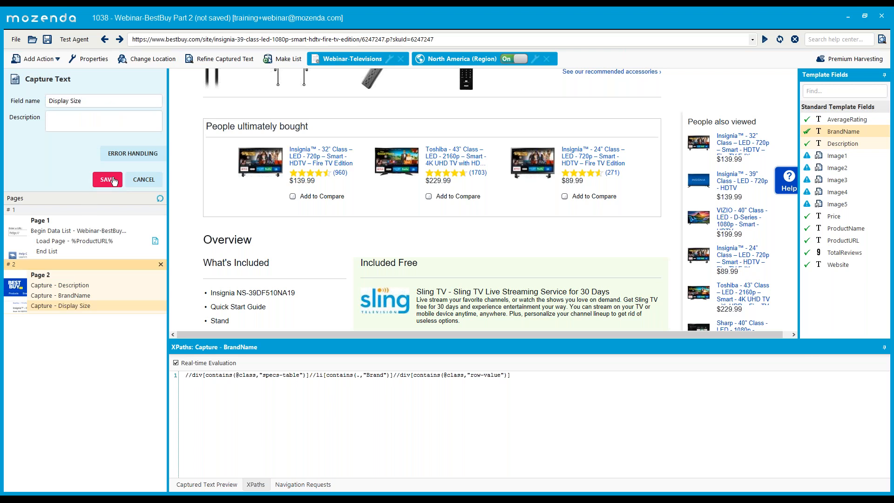
- Replace Brand with Display Size in the duplicated capture's XPath and highlight the expression through the list-item condition
double_click(375, 375)
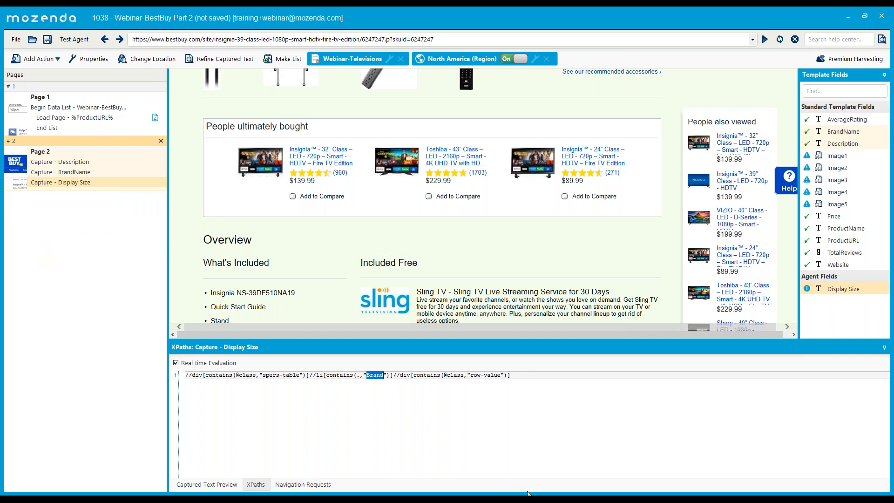
type("Display Size")
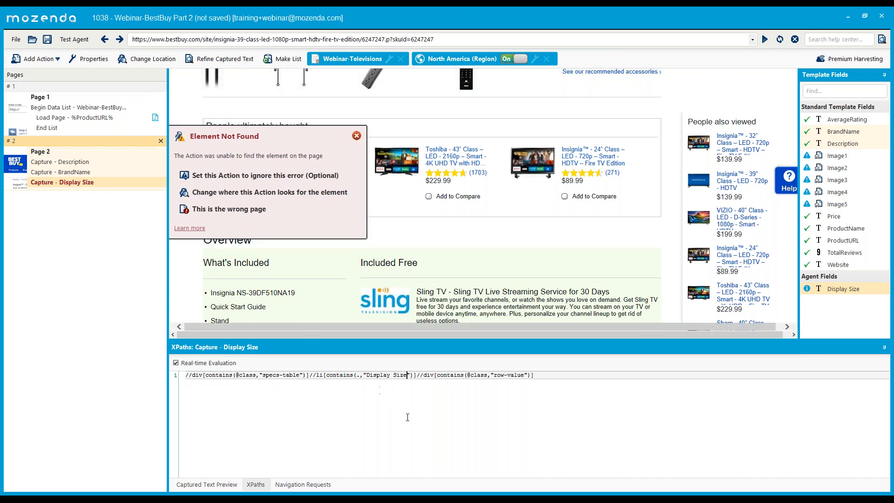
left_click_drag(416, 375, 185, 374)
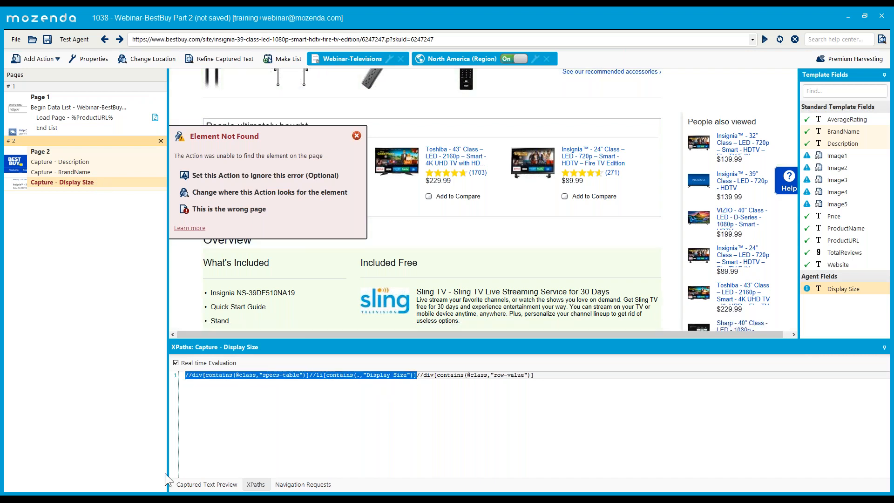
left_click_drag(534, 375, 420, 379)
key("shift+Left")
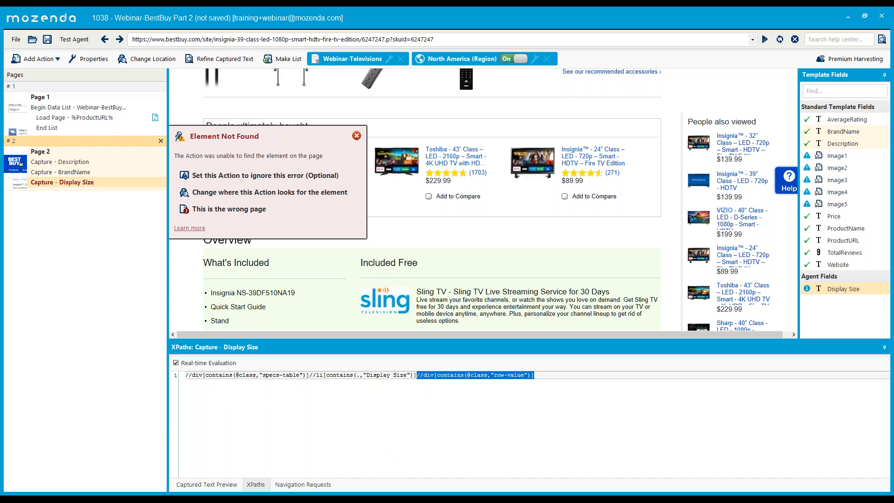
key("BackSpace")
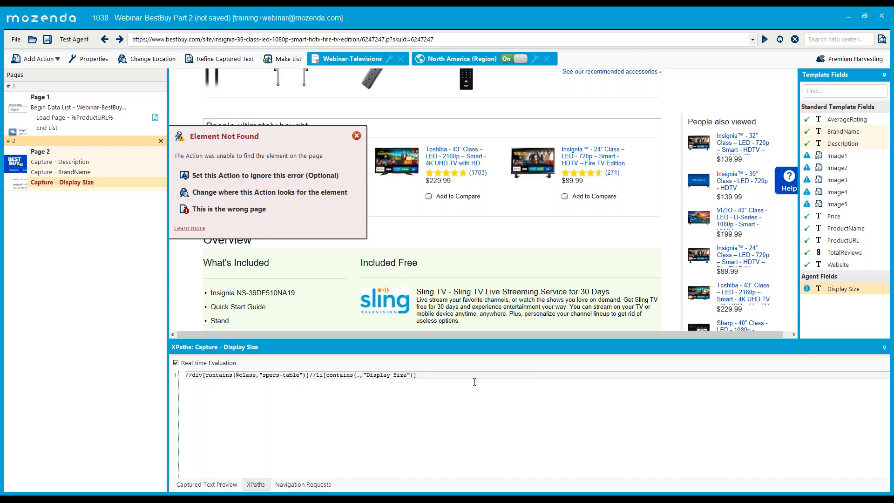
key("ctrl+z")
left_click_drag(416, 374, 156, 474)
key("alt+Tab")
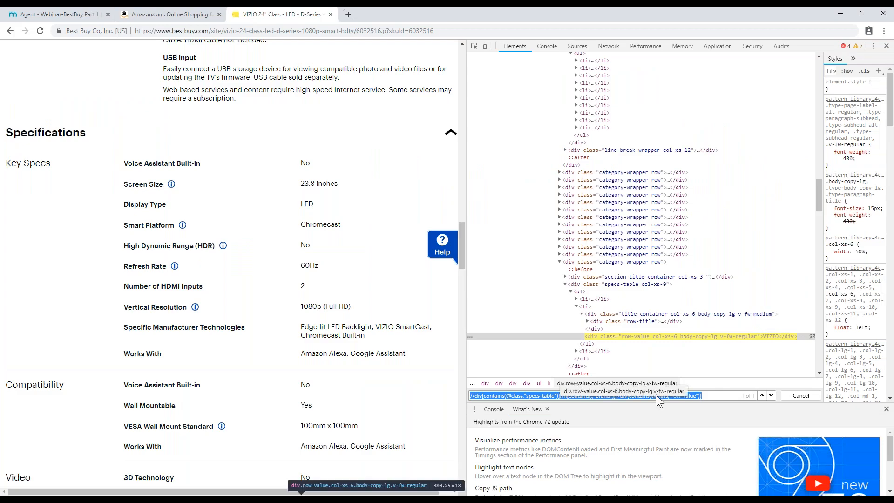
key("ctrl+v")
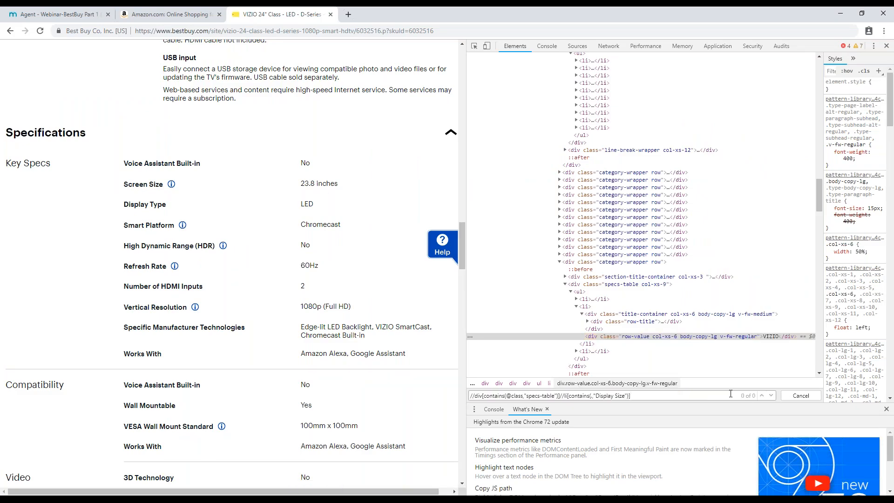
- Check the Display Type label on the VIZIO page and change the XPath's list-item condition to Display Type in the Agent Builder
right_click(145, 204)
left_click(160, 208)
key("alt+Tab")
left_click(538, 398)
double_click(394, 375)
type("Type")
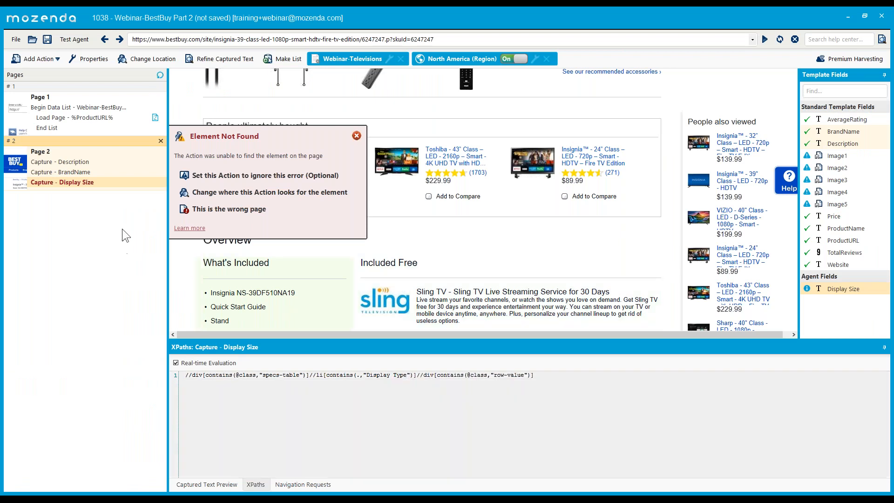
- Rename the Display Size capture's field to DisplayType and save the action
double_click(82, 182)
left_click_drag(86, 100, 67, 101)
type("Type")
left_click(137, 159)
left_click(137, 159)
left_click(107, 179)
- Duplicate the DisplayType capture action and rename the copy's field to ScreenSize
right_click(81, 184)
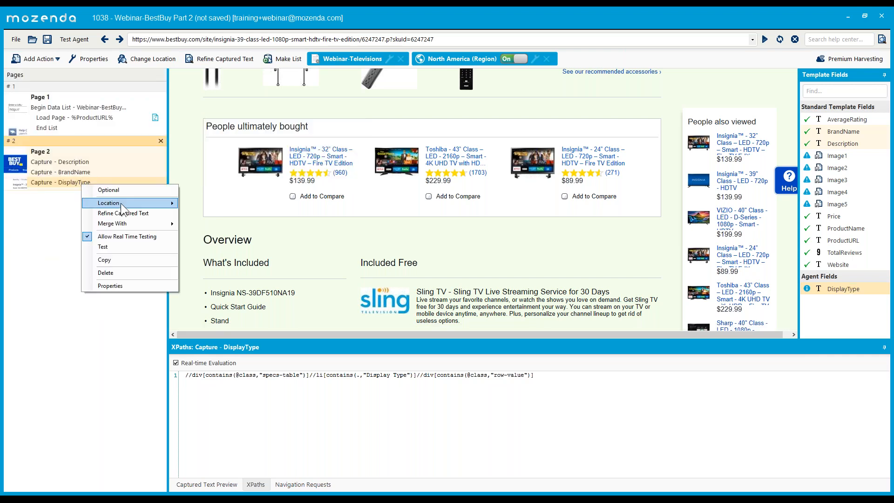
left_click(104, 260)
right_click(80, 182)
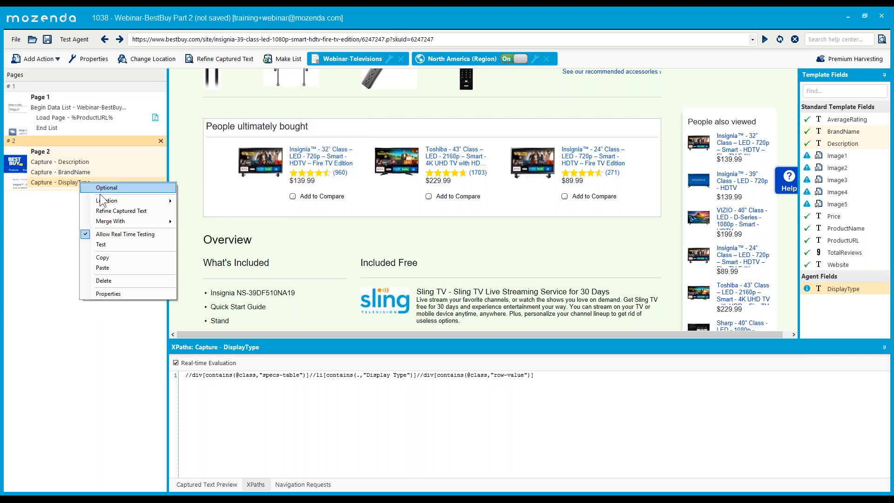
left_click(107, 268)
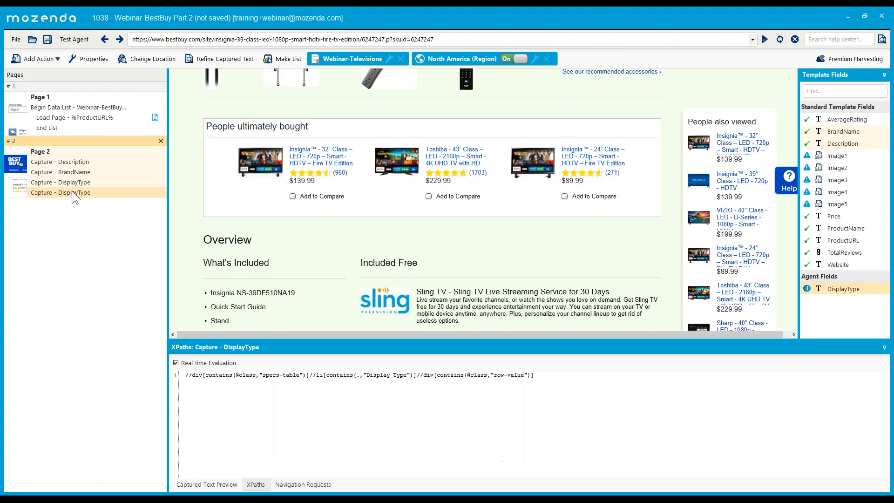
double_click(71, 191)
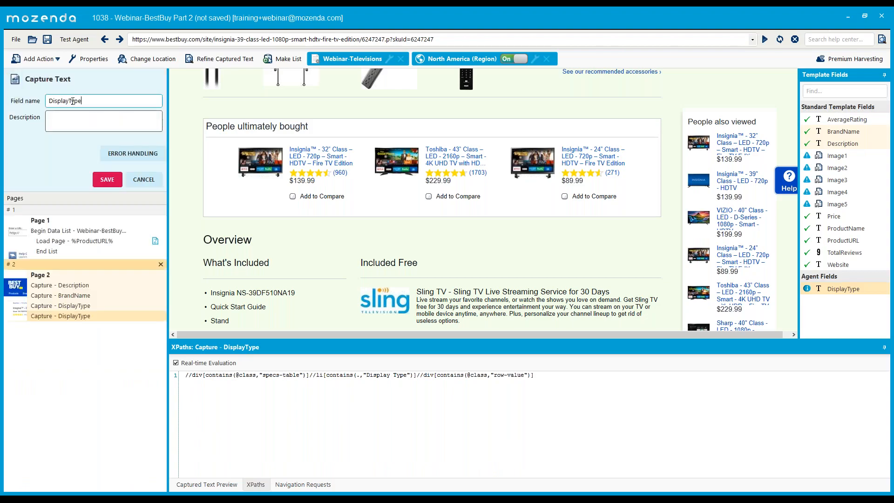
double_click(47, 99)
type("Screen")
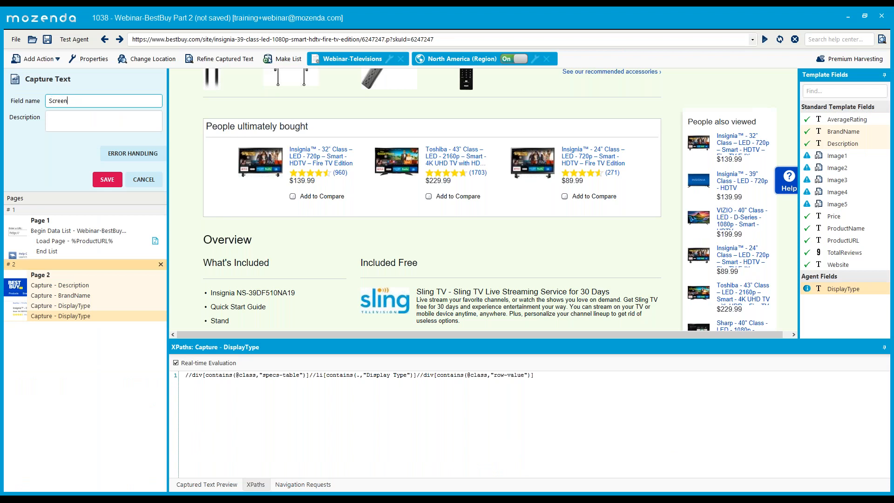
type("Size")
left_click(107, 179)
- Set the ScreenSize capture's list-item condition in the XPath to Screen Size and preview the captured text
left_click_drag(366, 375, 405, 379)
type("Screensi")
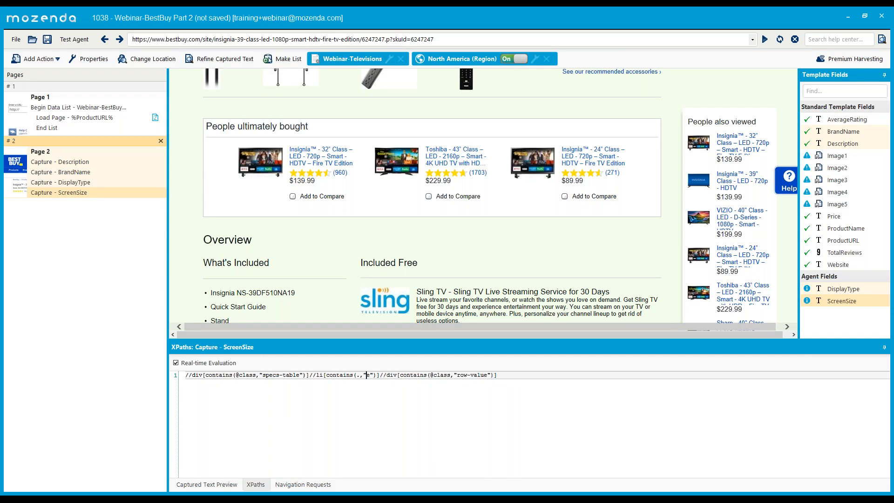
type("ze")
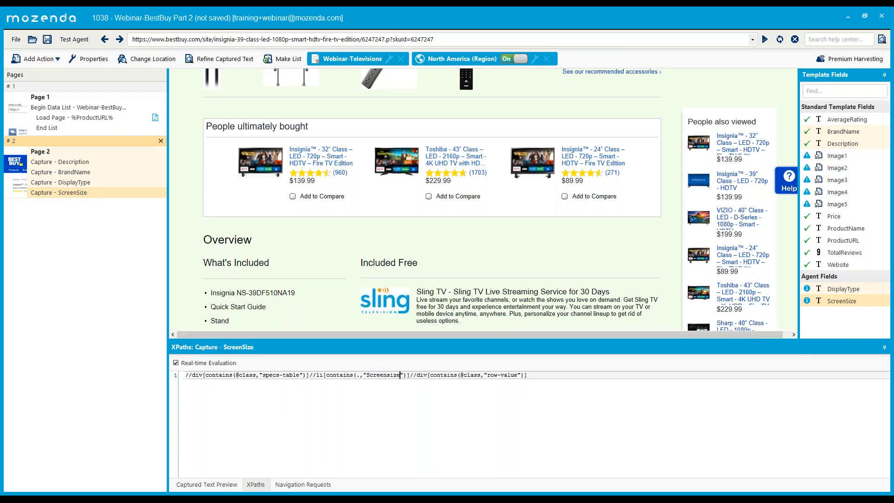
key("BackSpace")
key("BackSpace")
key("BackSpace")
key("BackSpace")
type("Size")
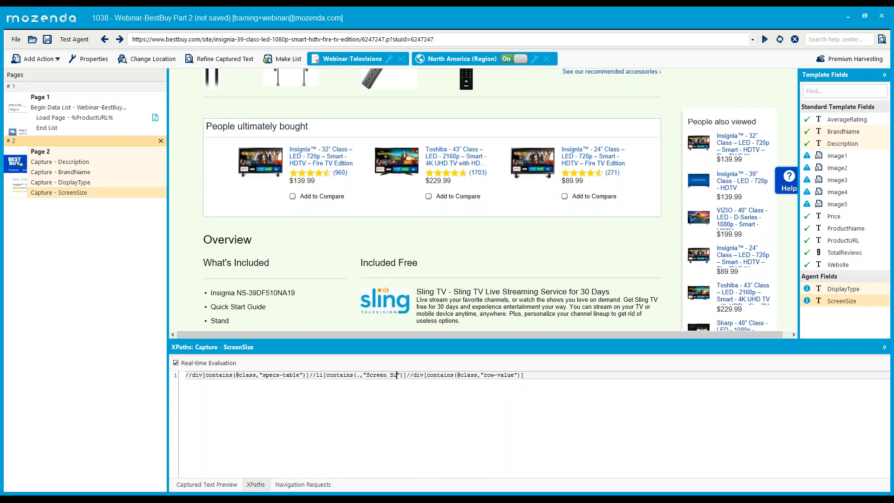
left_click(217, 485)
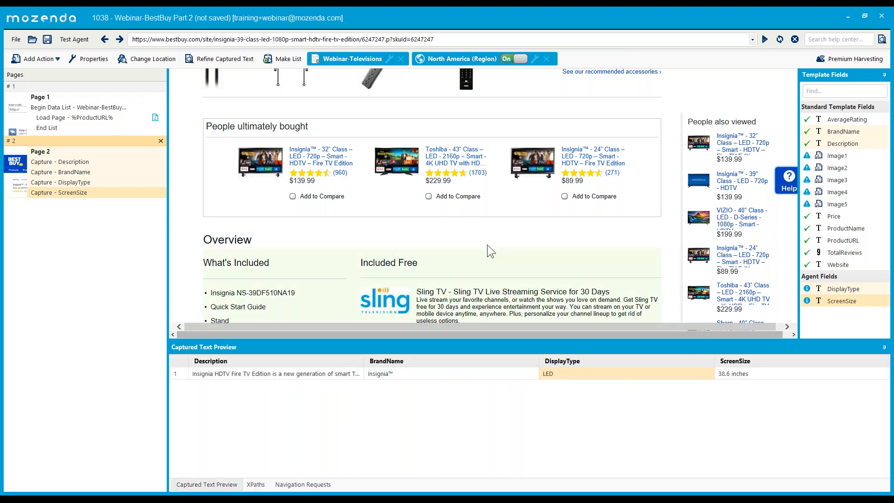
- Add a Download Image action for the first gallery thumbnail and assign it to the Image1 template field
scroll(487, 244, "up", 10)
scroll(450, 255, "up", 3)
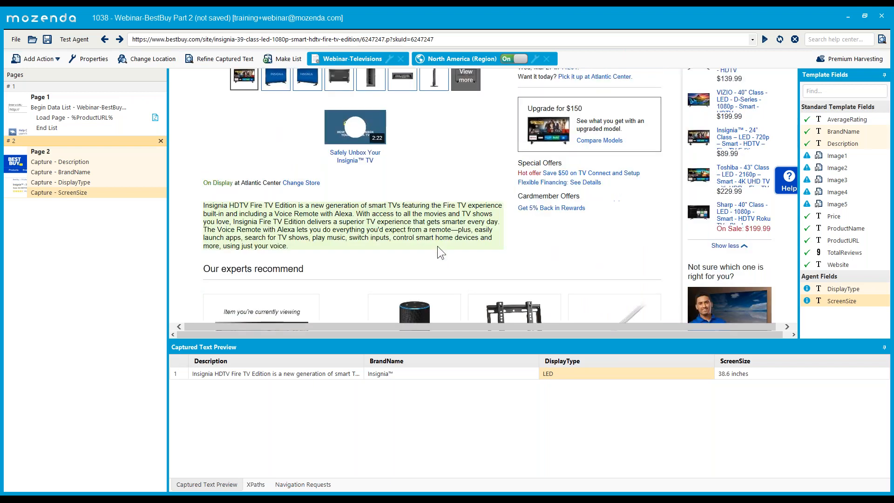
scroll(320, 225, "up", 3)
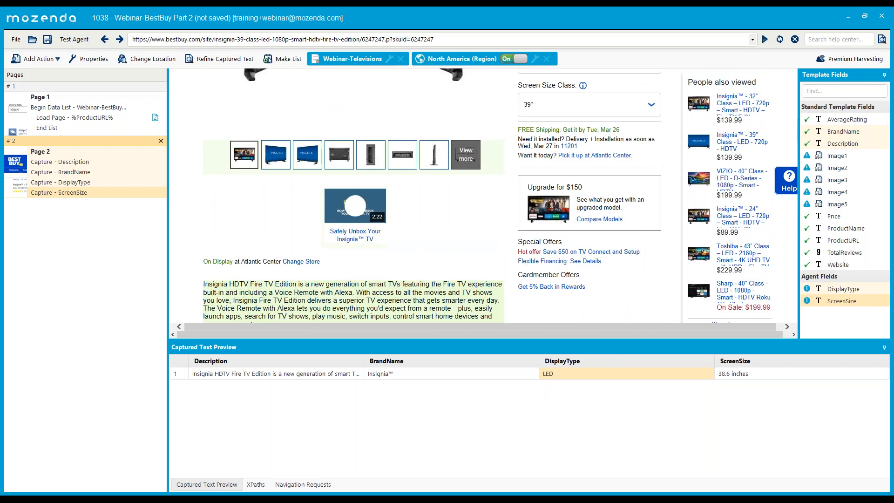
scroll(252, 165, "up", 5)
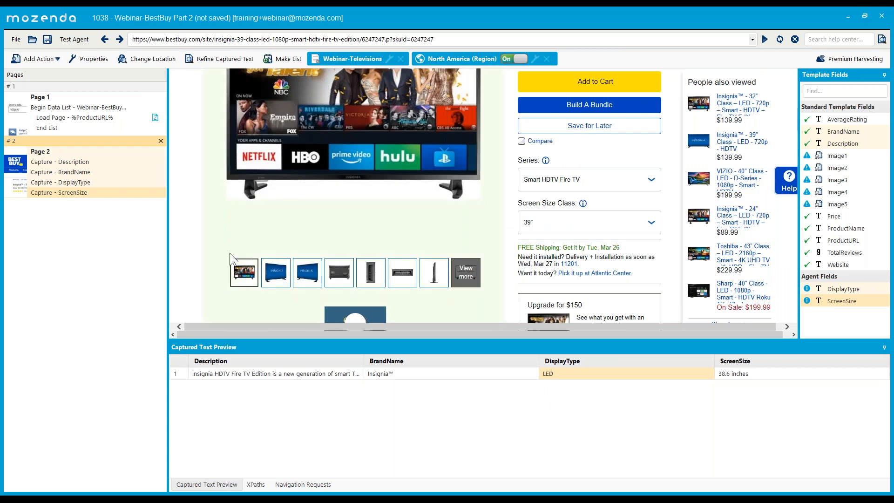
left_click(245, 272)
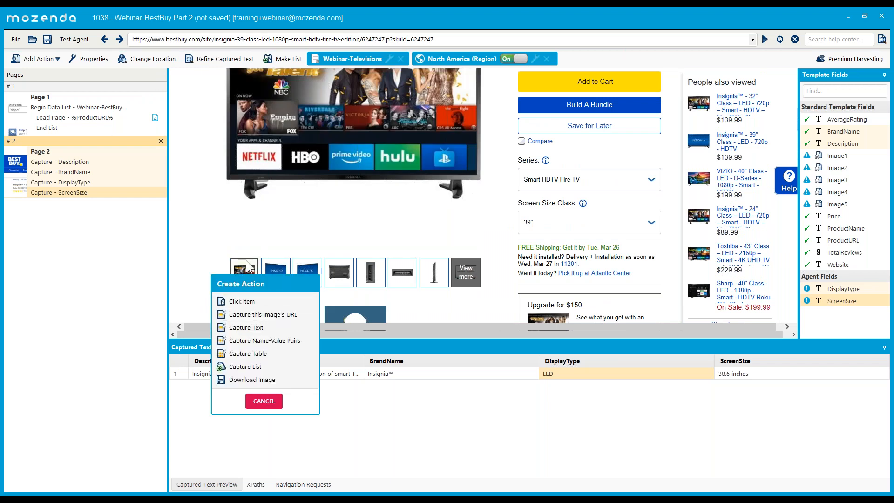
left_click(254, 381)
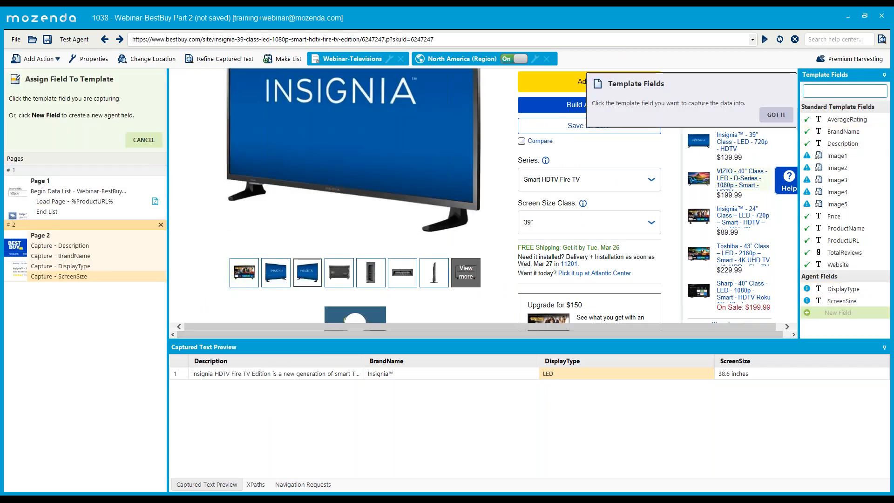
left_click(833, 156)
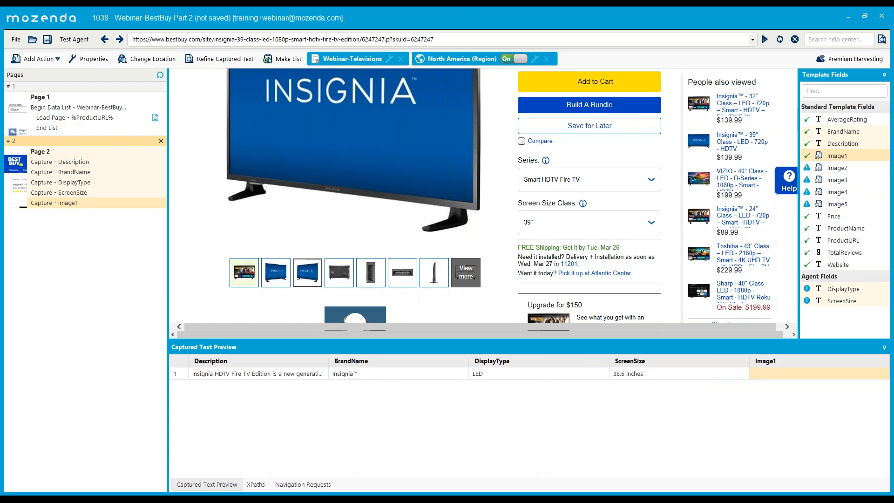
- Switch to Chrome and inspect the first gallery thumbnail on the VIZIO page, examining its image, button and enclosing list-item markup
key("alt+Tab")
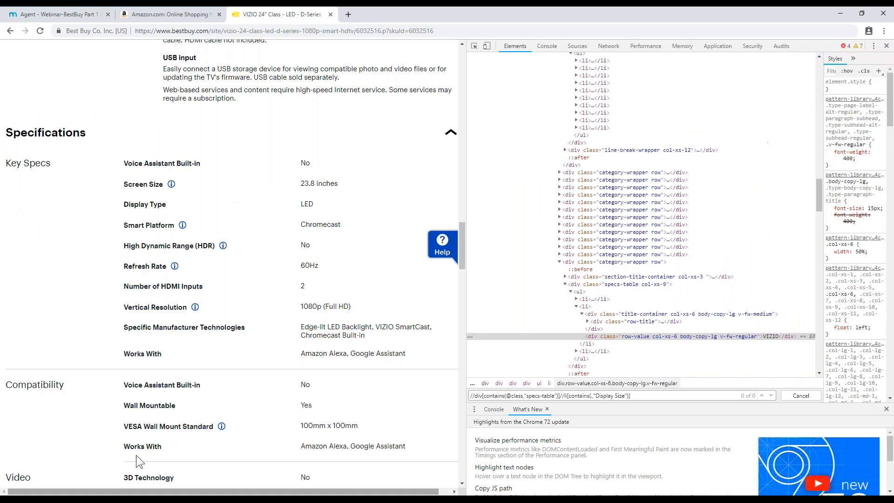
scroll(189, 279, "up", 20)
scroll(152, 261, "up", 10)
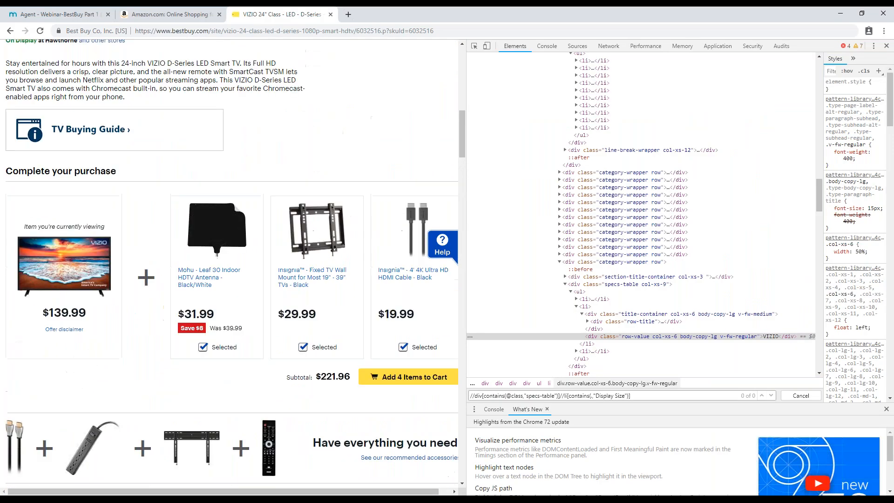
right_click(47, 238)
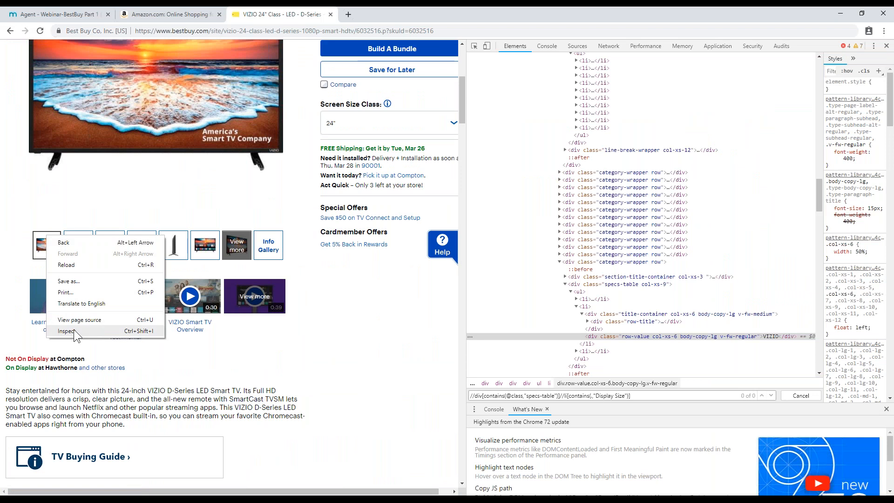
left_click(66, 331)
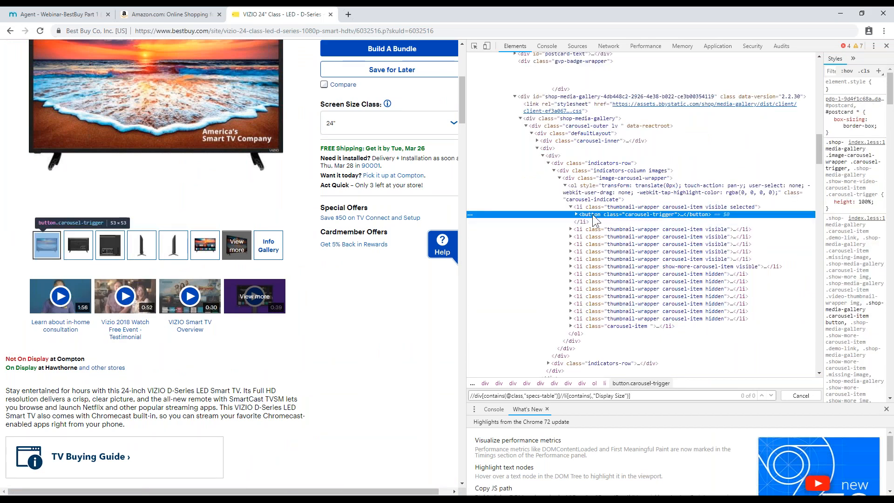
left_click(577, 215)
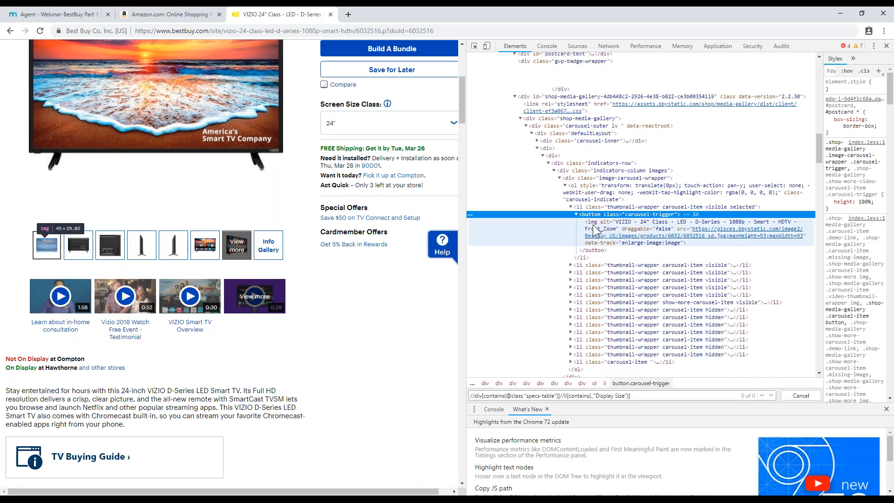
left_click(576, 214)
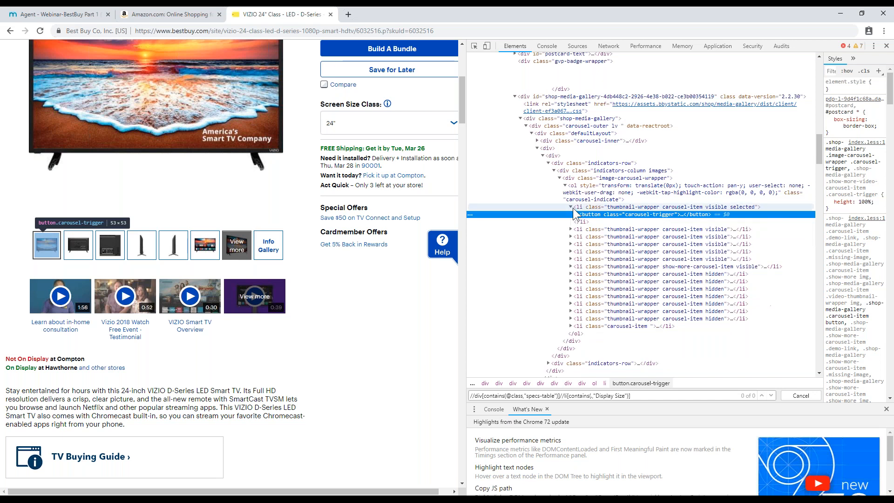
left_click(571, 207)
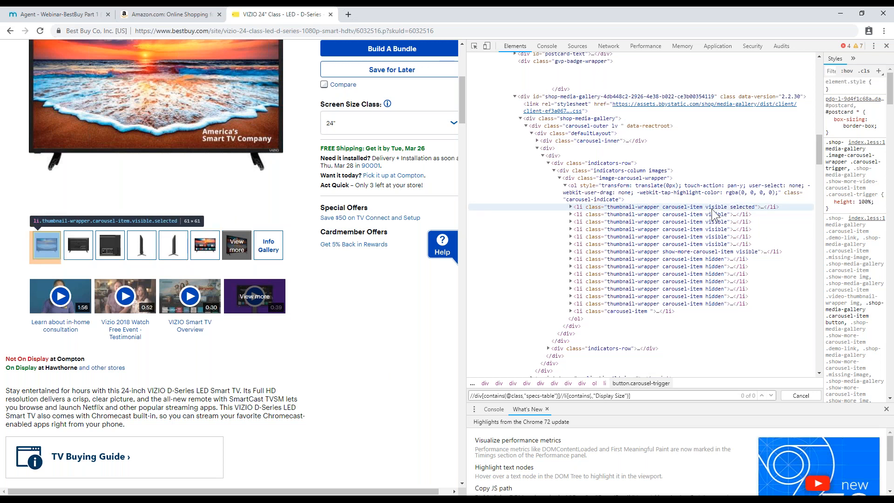
left_click(646, 208)
double_click(646, 208)
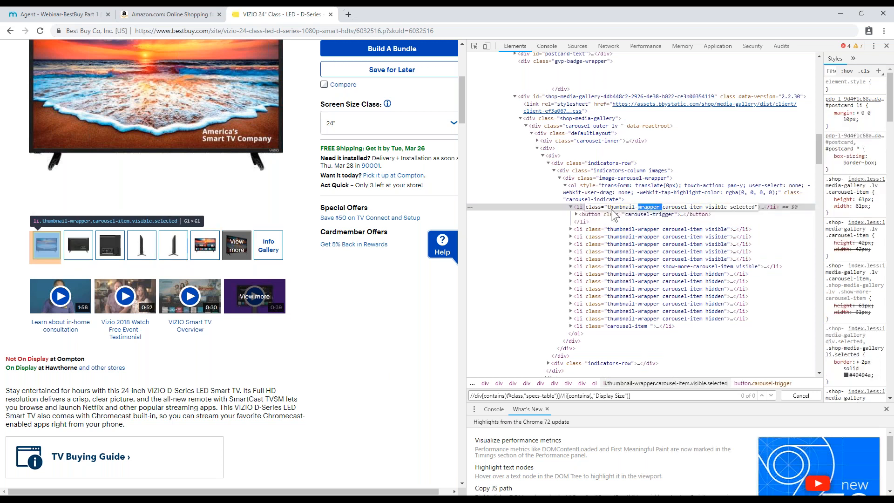
double_click(610, 208)
left_click_drag(626, 213, 726, 215)
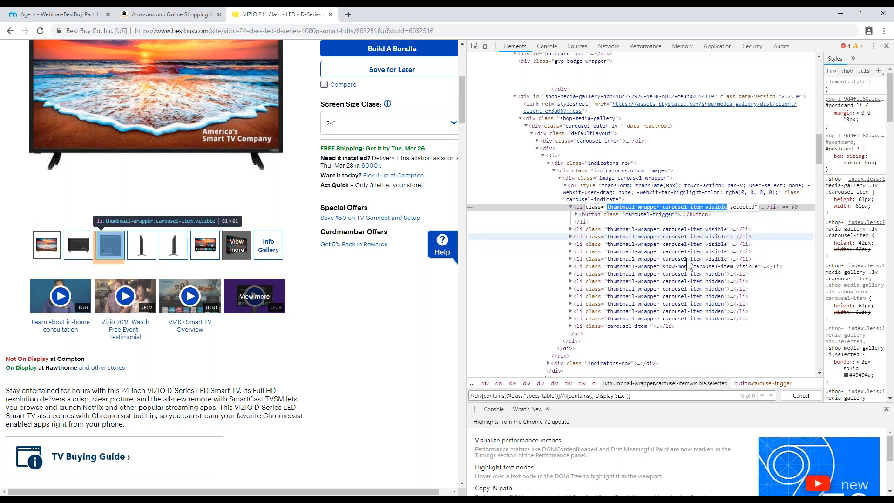
left_click_drag(637, 395, 368, 359)
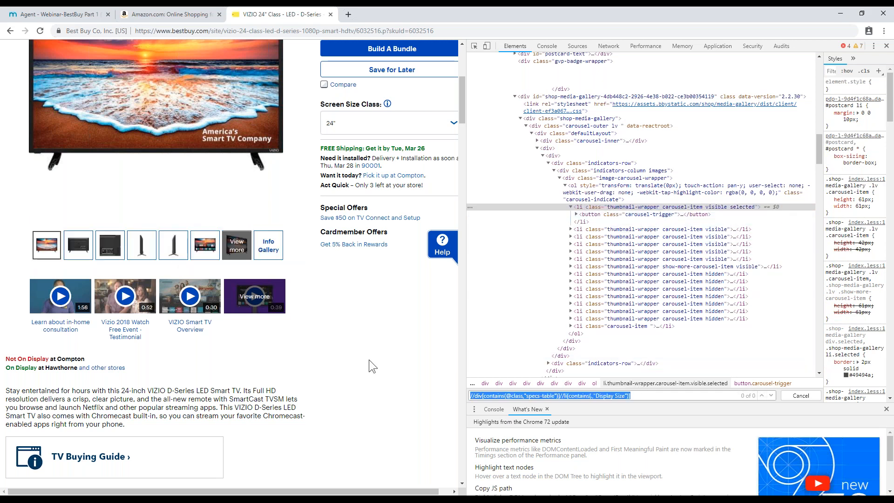
type("//li[contains(@class,")
type("\"thumbnail-wrapper carousel-item visible\"")
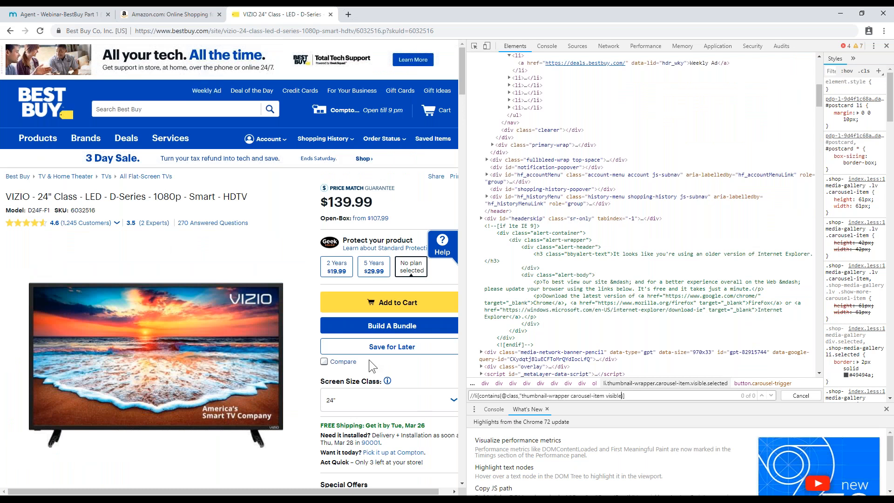
type(")")
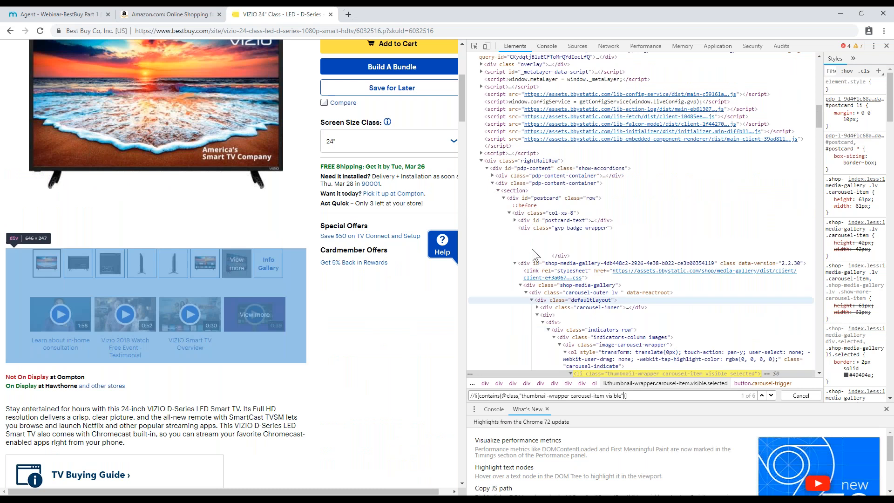
- Step through the XPath's matching thumbnail list items and append [1] to target the first one
scroll(532, 249, "down", 3)
left_click(570, 234)
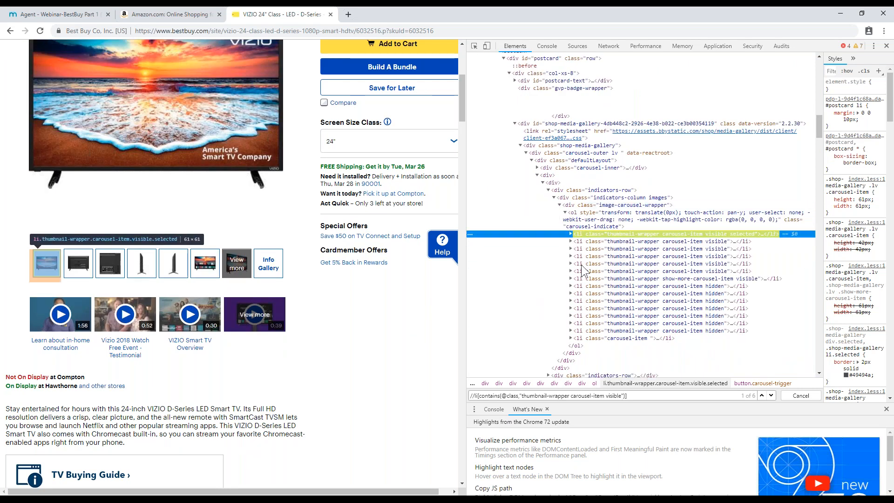
left_click(632, 395)
key("Return")
key("Return")
key("Return")
key("Return")
key("Return")
key("Return")
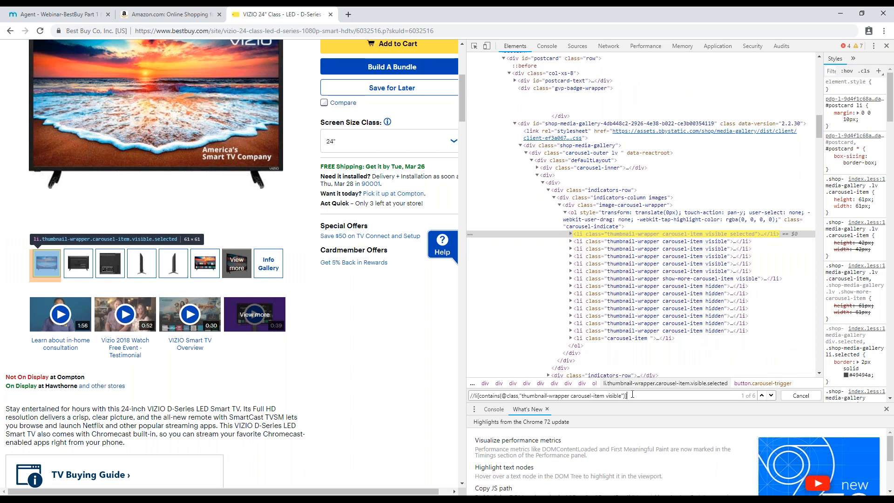
type("[1]")
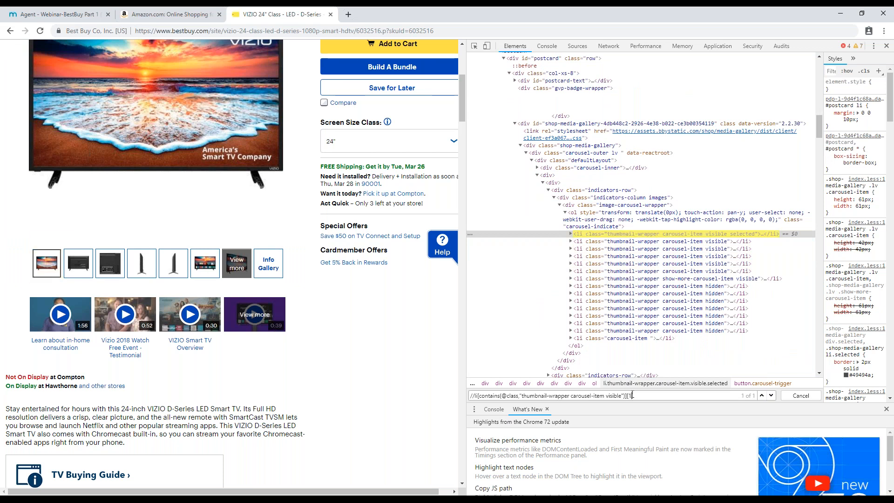
- Test the indexes 2, 3 and 4 in the thumbnail XPath and return the index to 1
key("BackSpace")
key("BackSpace")
type("2]")
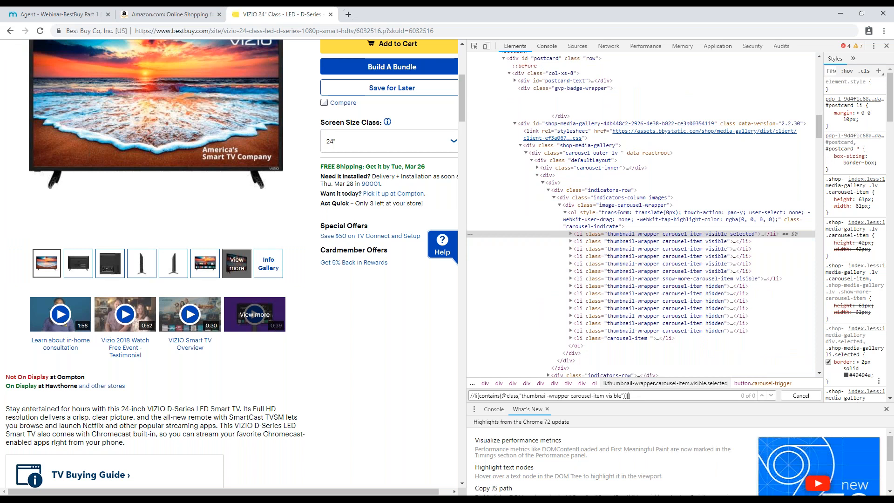
key("BackSpace")
key("BackSpace")
type("3]")
key("BackSpace")
key("BackSpace")
type("4]")
key("BackSpace")
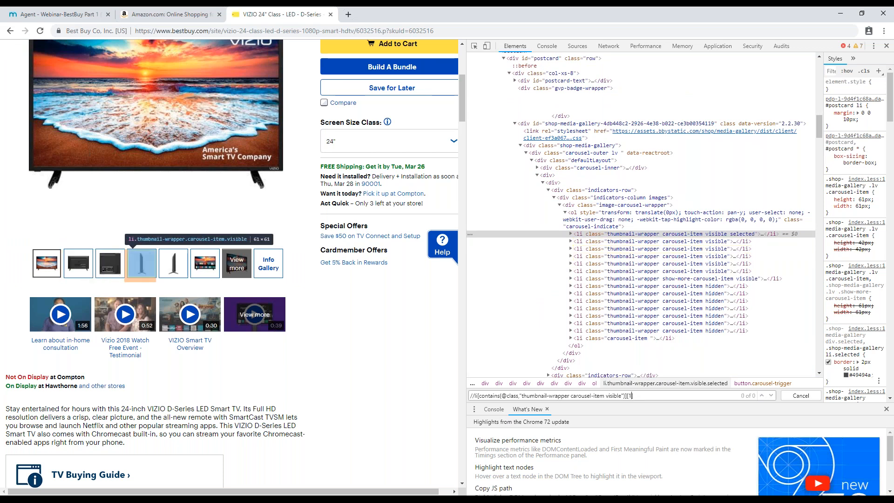
type("1]")
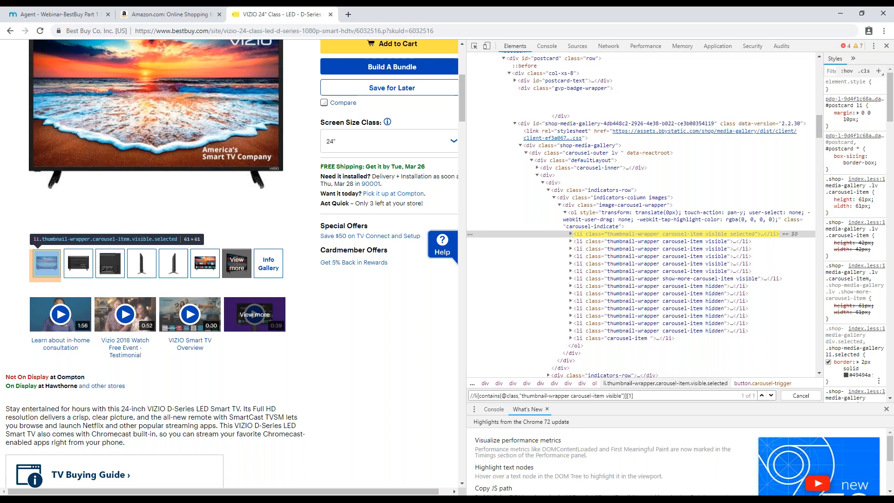
- Append //img to the thumbnail XPath and copy the full expression
type("//")
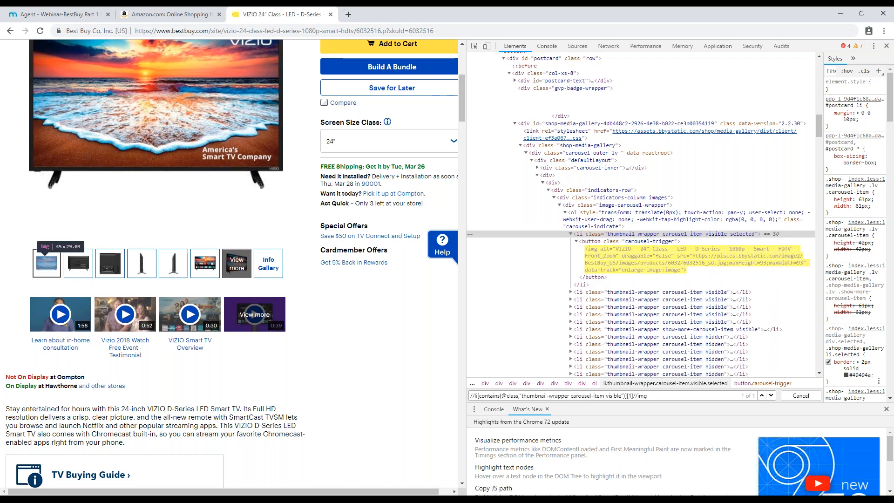
type("img")
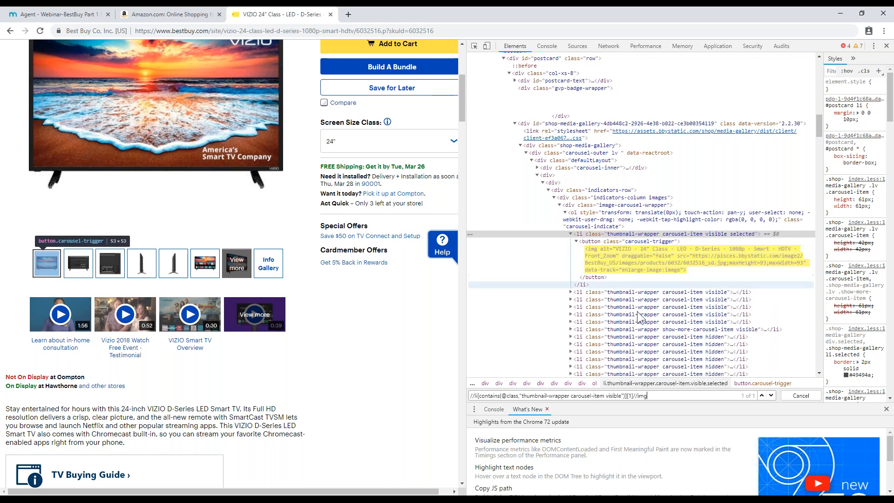
key("ctrl+a")
key("ctrl+c")
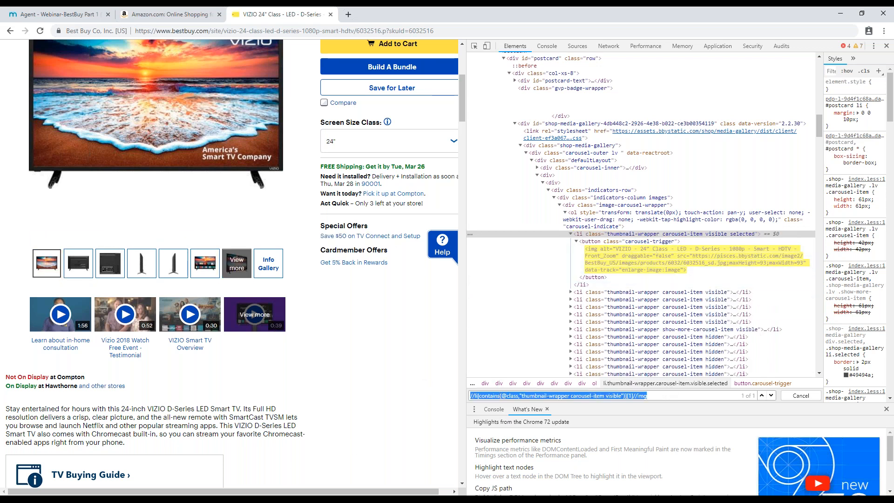
- Switch to the Mozenda Agent Builder and replace the Image1 capture's XPaths with the copied thumbnail image expression
key("alt+Tab")
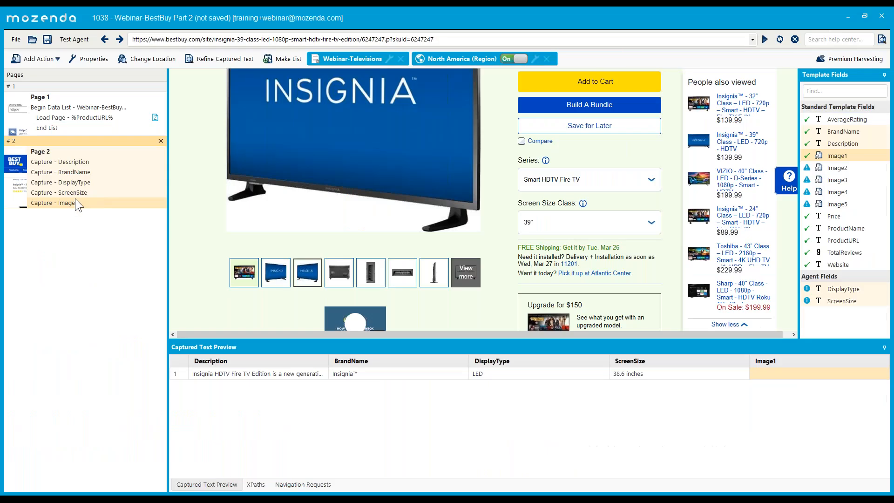
left_click(264, 485)
left_click_drag(774, 381, 79, 359)
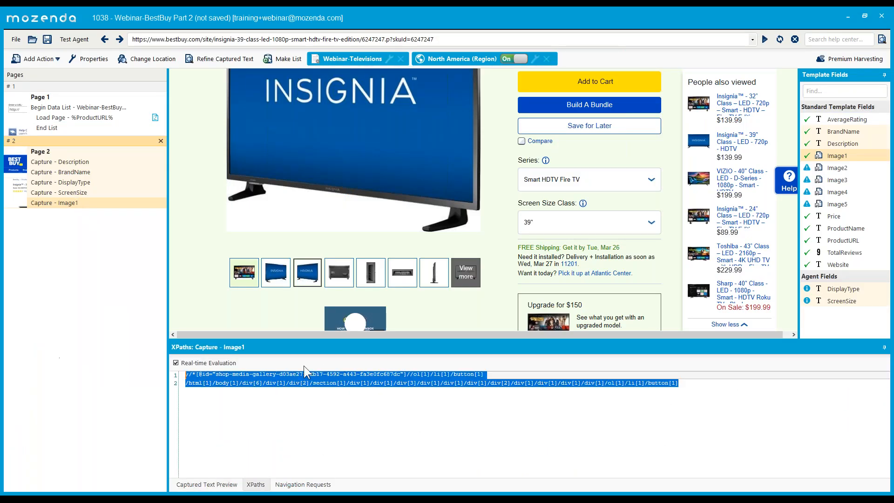
key("ctrl+v")
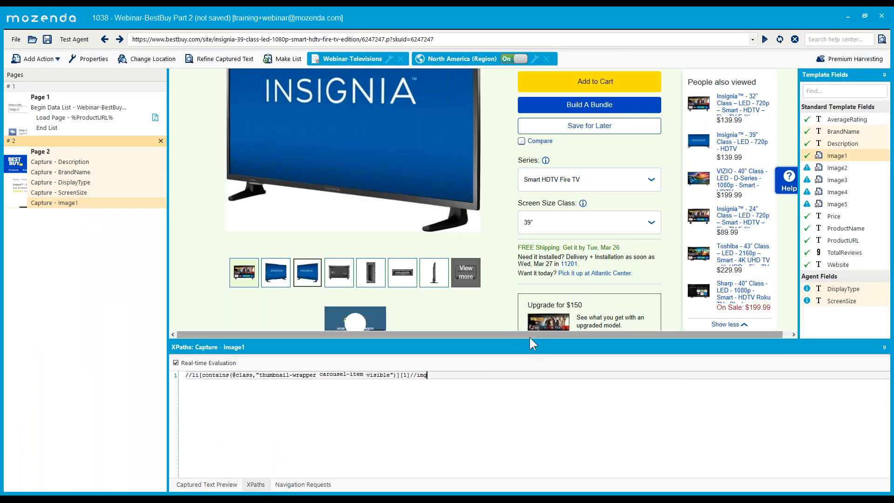
- Check the Image1 capture's new XPath and its column in the captured text preview
left_click_drag(259, 377, 290, 375)
left_click_drag(427, 376, 413, 375)
left_click(69, 205)
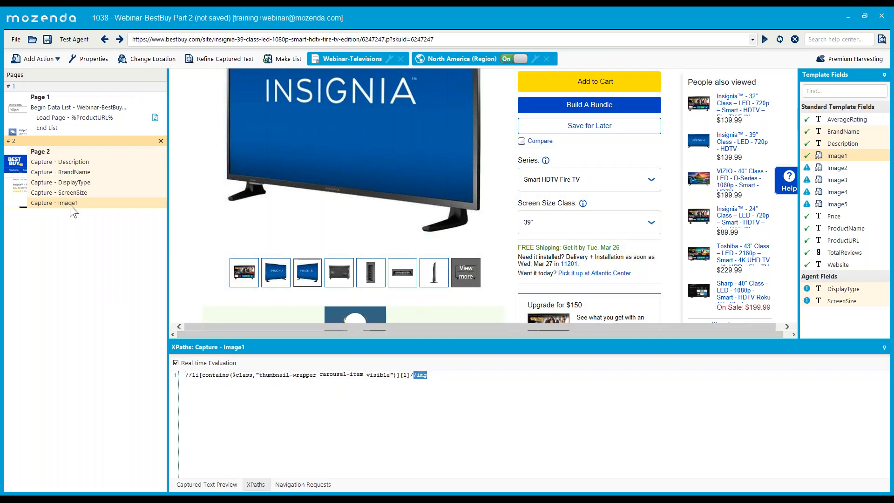
left_click(209, 485)
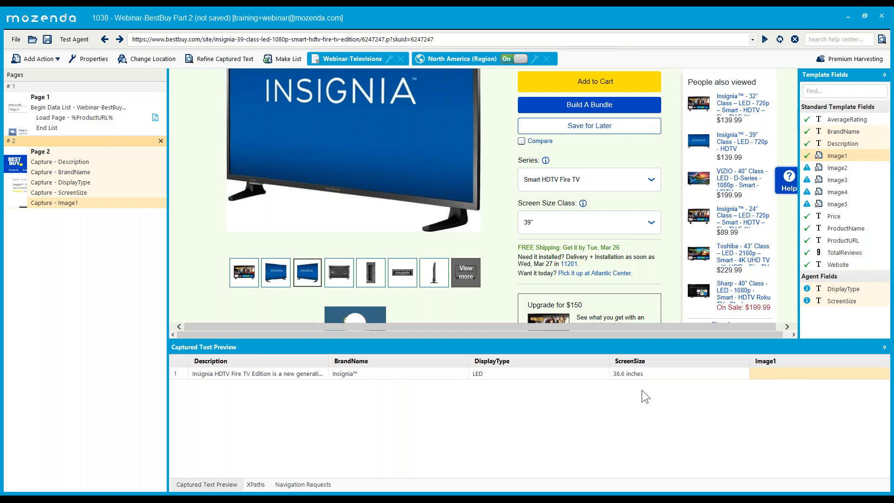
left_click(256, 484)
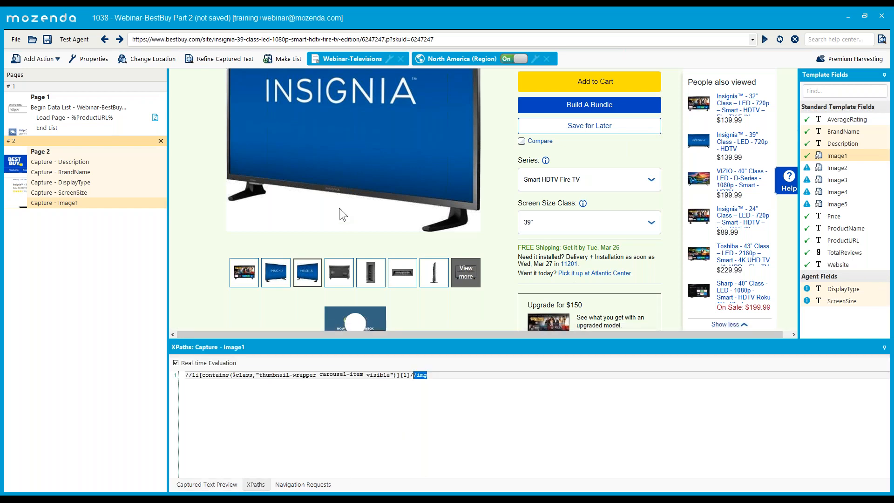
- Duplicate the Image1 capture action on Page 2 and select the copy
left_click(73, 203)
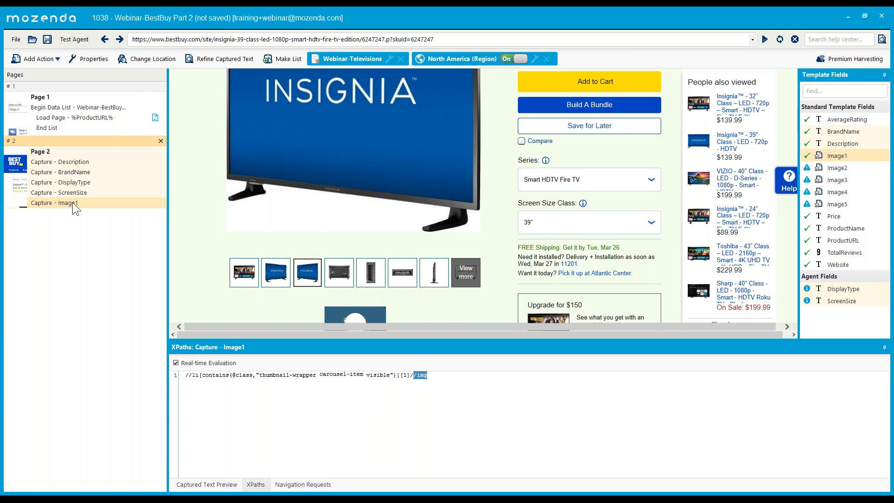
key("ctrl+v")
left_click(75, 215)
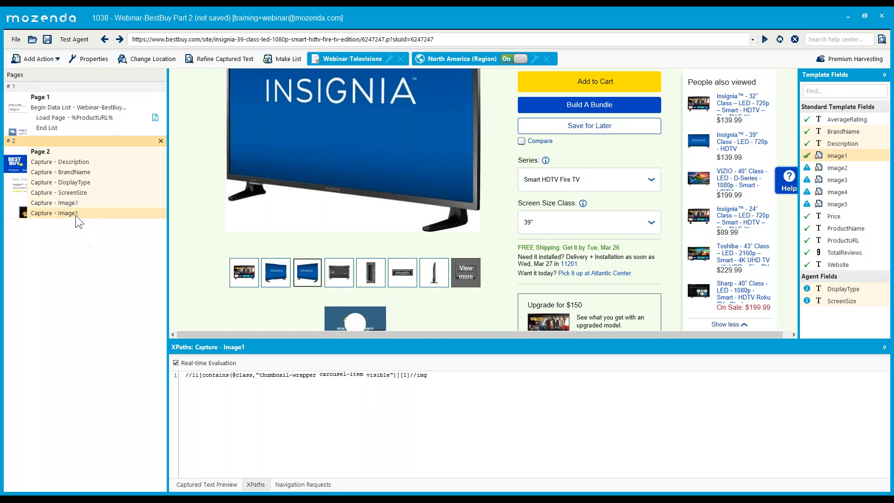
- Add three more copies of the Image1 capture action to Page 2
key("ctrl+v")
key("ctrl+v")
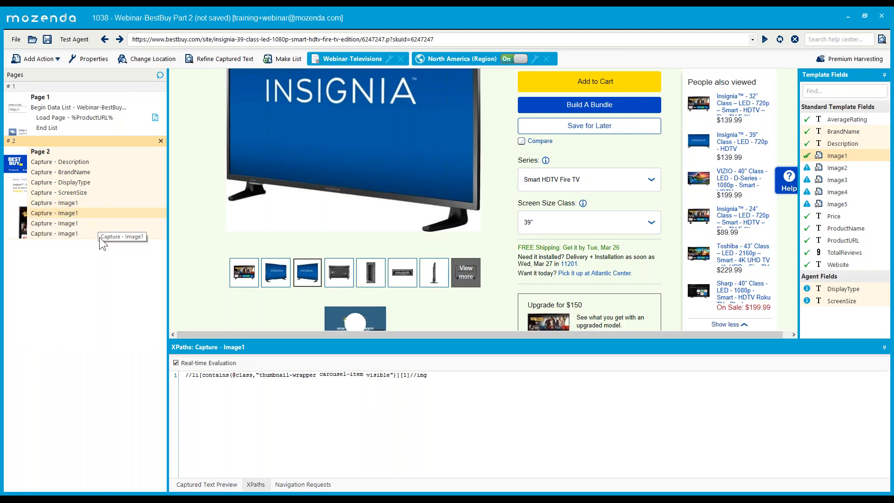
left_click(80, 226)
key("ctrl+v")
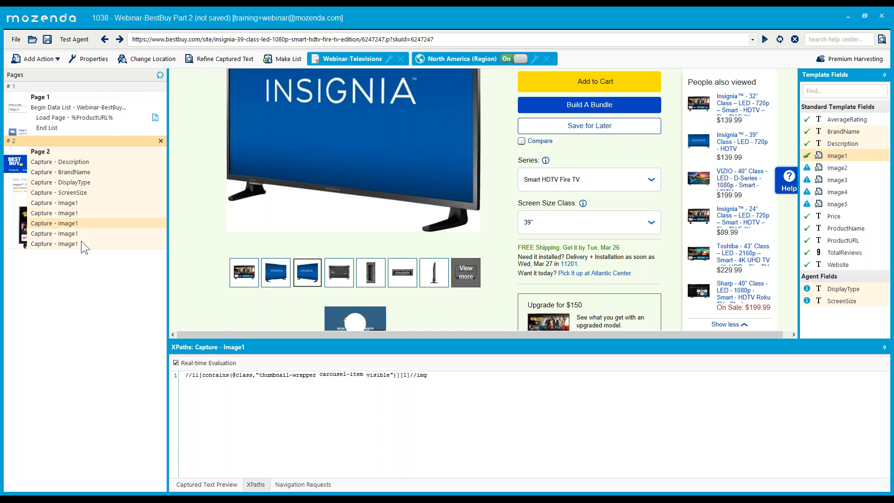
- Rename the first two duplicate Image1 captures on Page 2 as Image2 and Image3
double_click(75, 212)
key("BackSpace")
type("2")
left_click(95, 175)
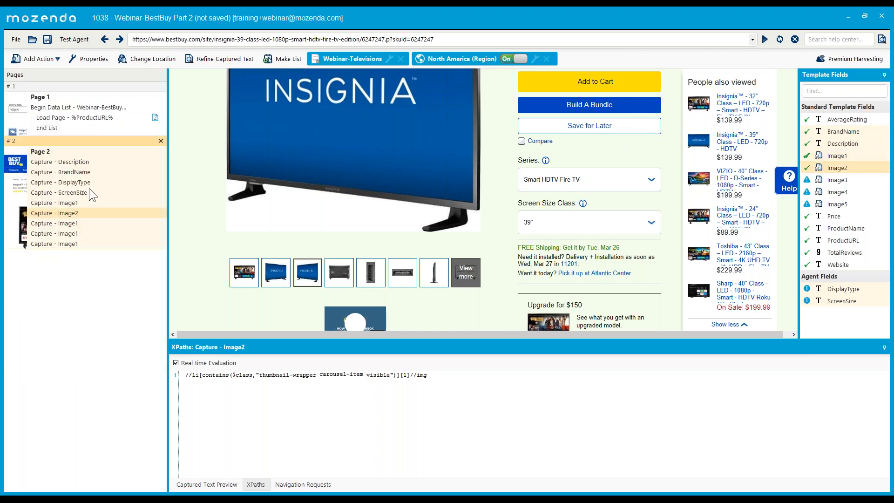
double_click(76, 222)
type("3")
left_click(114, 181)
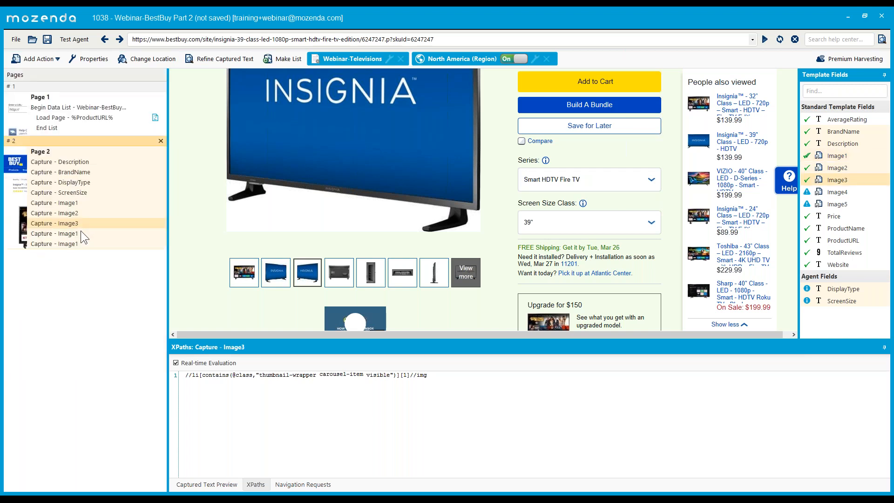
- Rename the remaining two duplicate Image1 captures as Image4 and Image5
double_click(80, 232)
type("4")
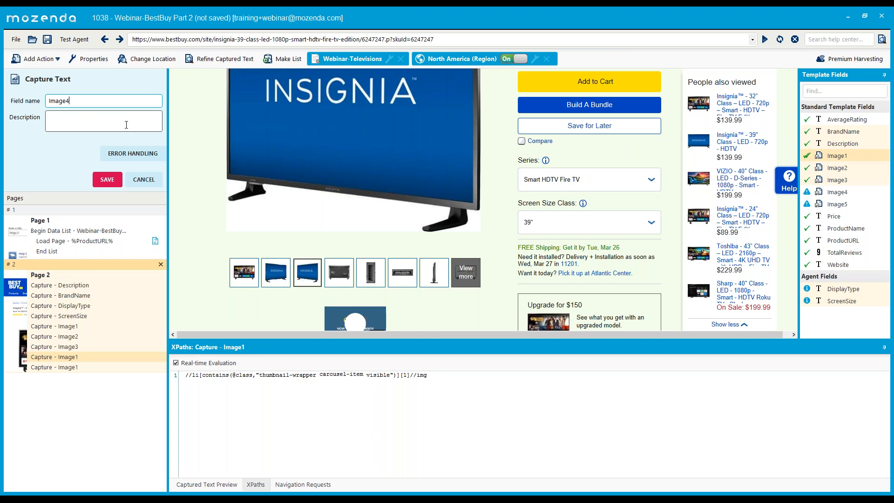
left_click(112, 180)
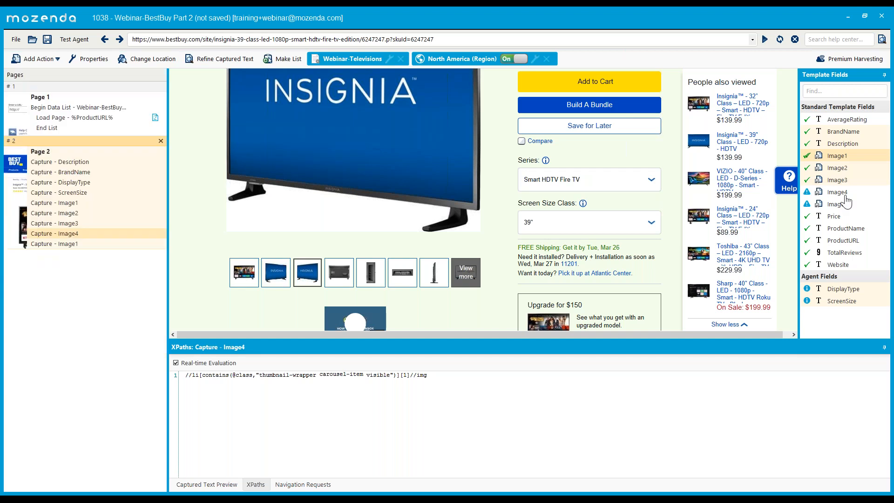
double_click(73, 243)
key("BackSpace")
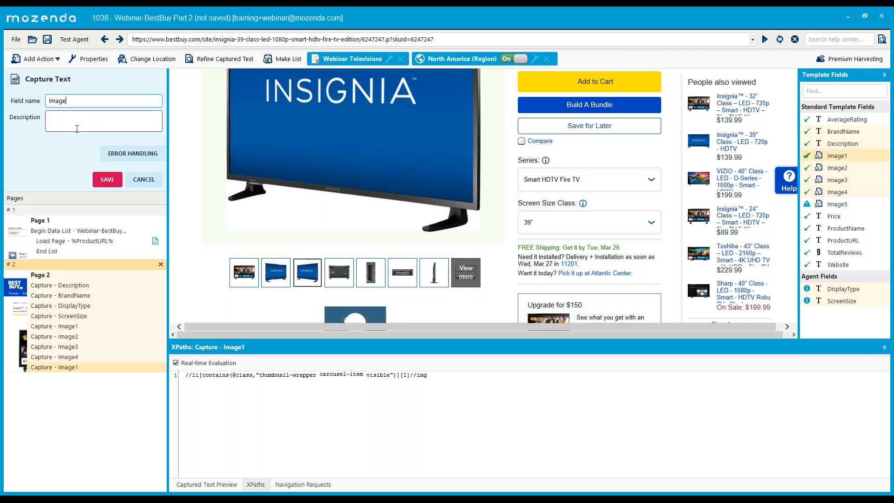
left_click(107, 180)
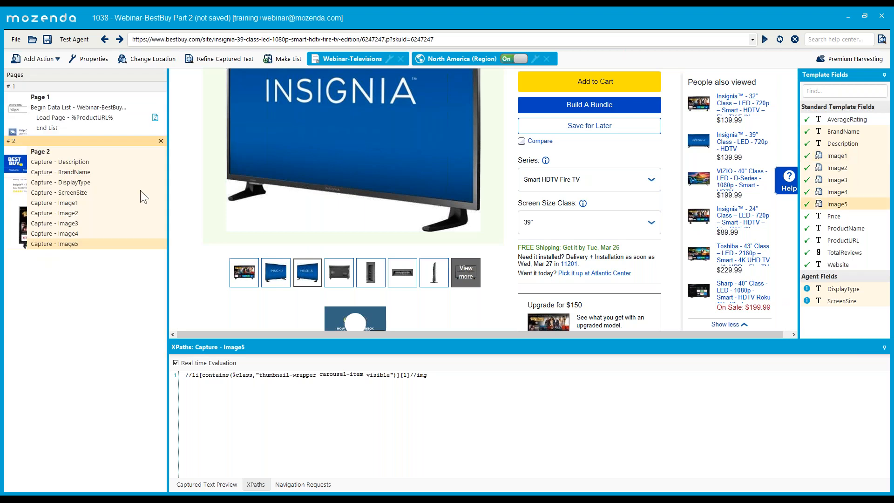
- Change the thumbnail index in the XPath to 5 for the Image5 capture and 4 for the Image4 capture
double_click(405, 375)
type("5")
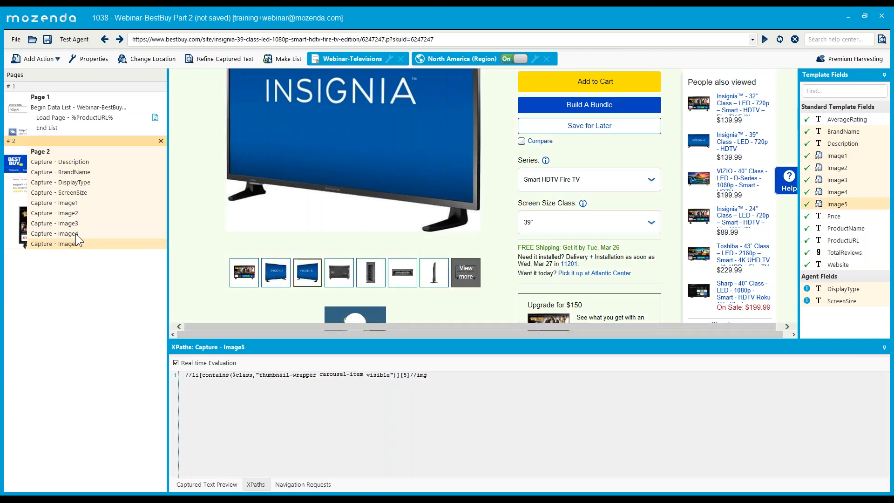
left_click(75, 234)
double_click(405, 374)
type("4")
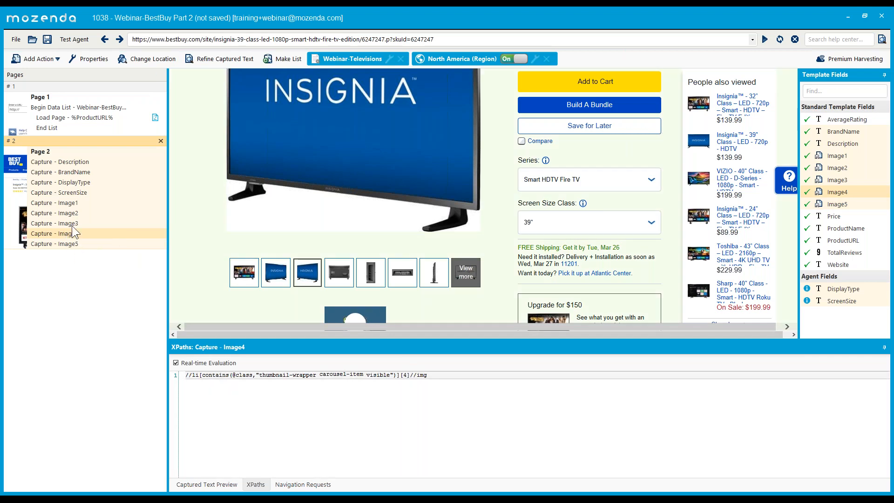
- Change the thumbnail index in the XPath to 3 for the Image3 capture and 2 for the Image2 capture
left_click(73, 223)
double_click(405, 376)
type("3")
left_click(61, 212)
double_click(406, 375)
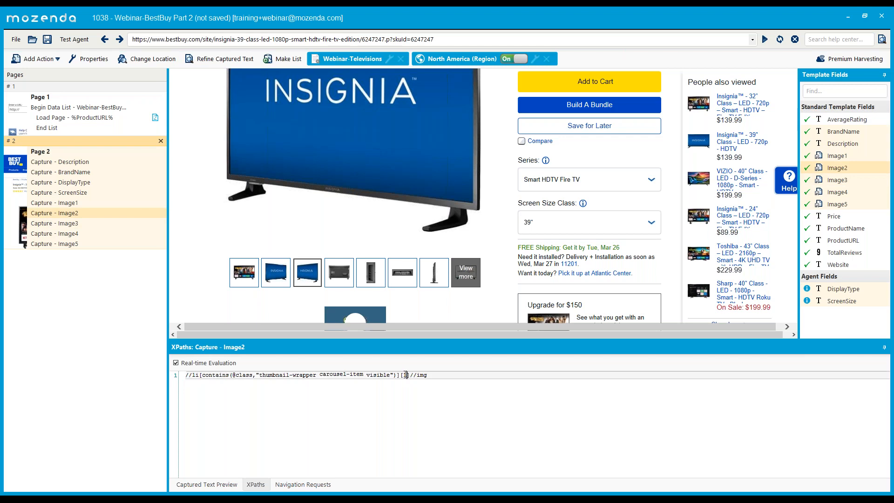
type("2")
- Review the thumbnail XPaths of the Image1 and Image5 captures
left_click(70, 203)
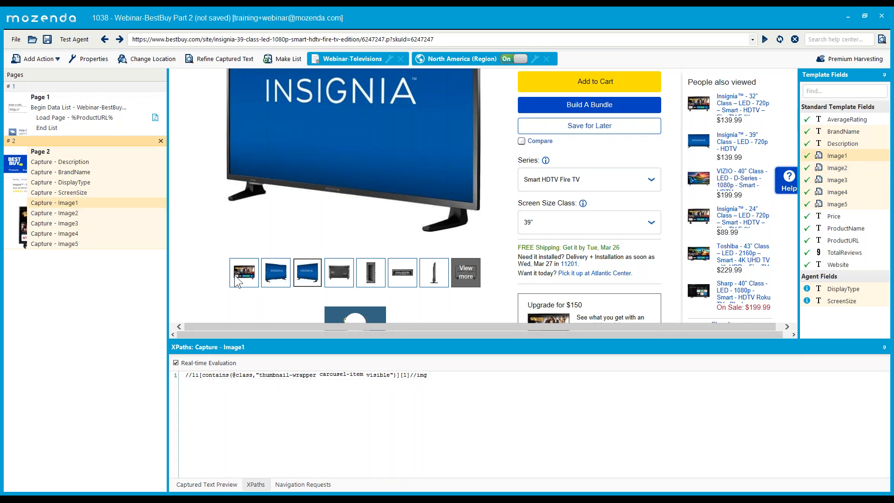
left_click(461, 383)
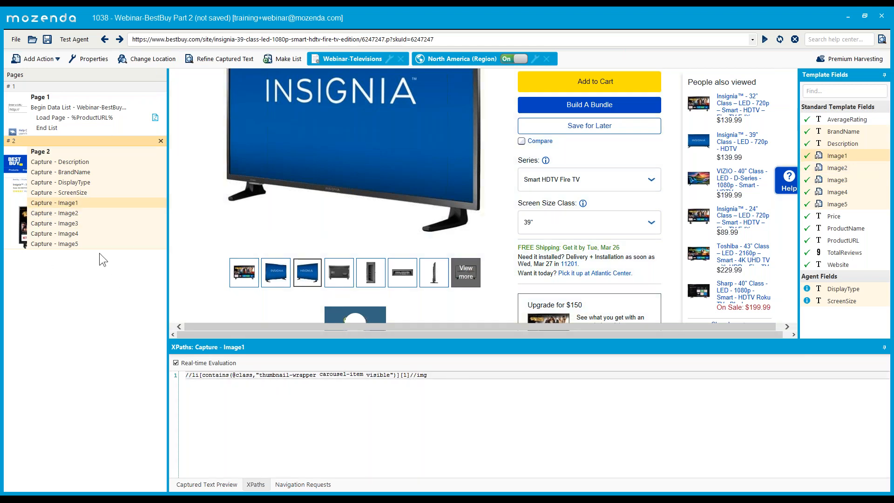
left_click(91, 244)
left_click_drag(428, 375, 157, 374)
left_click(539, 412)
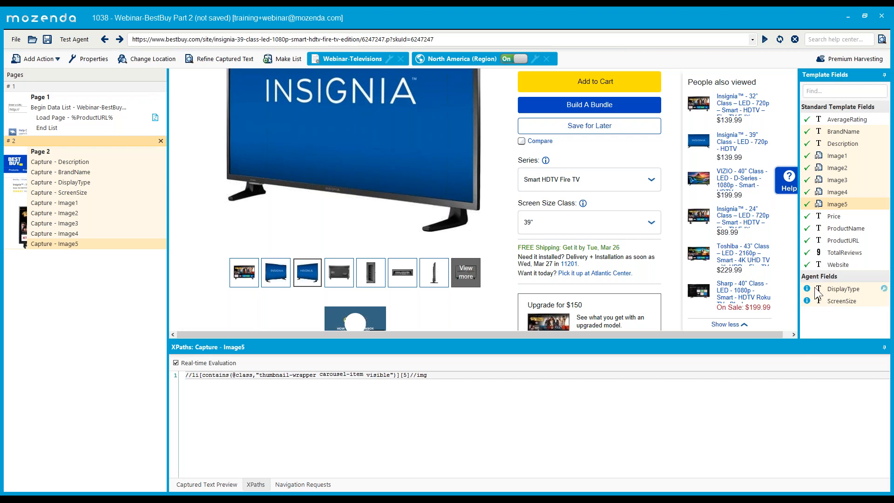
- Set the agent's request blocking to Level 2 - Third party and show its navigation requests
left_click(15, 41)
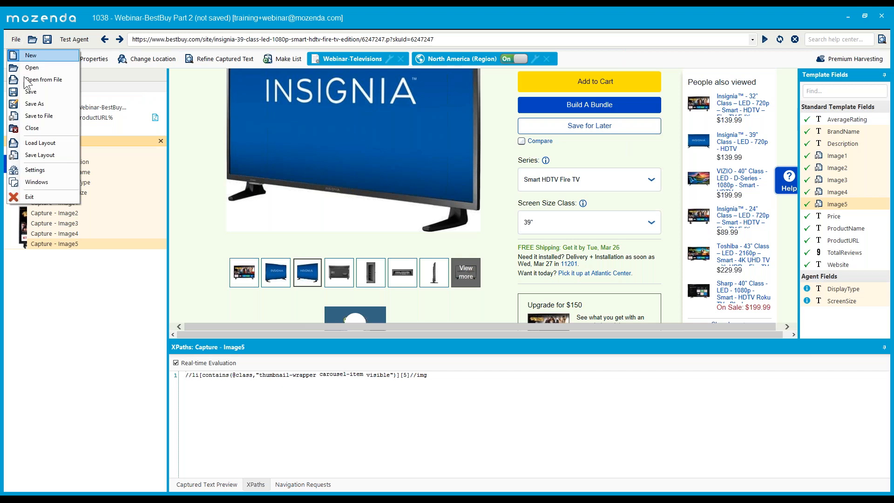
left_click(48, 166)
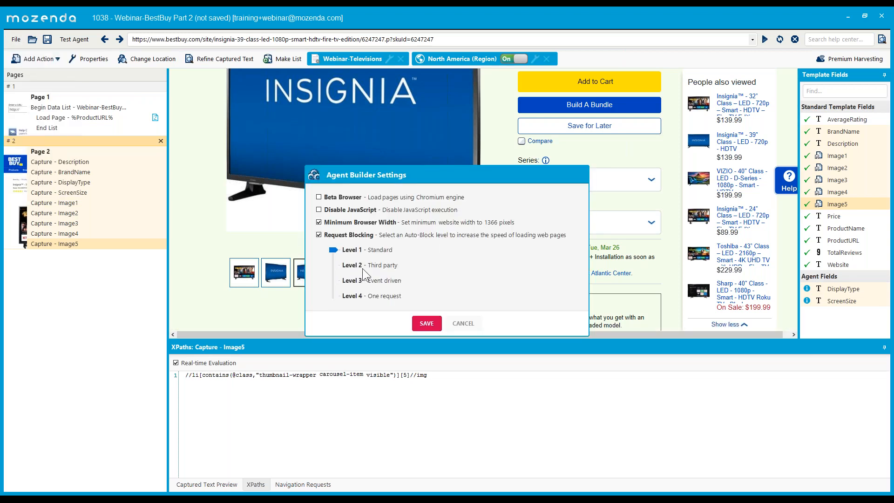
left_click(427, 323)
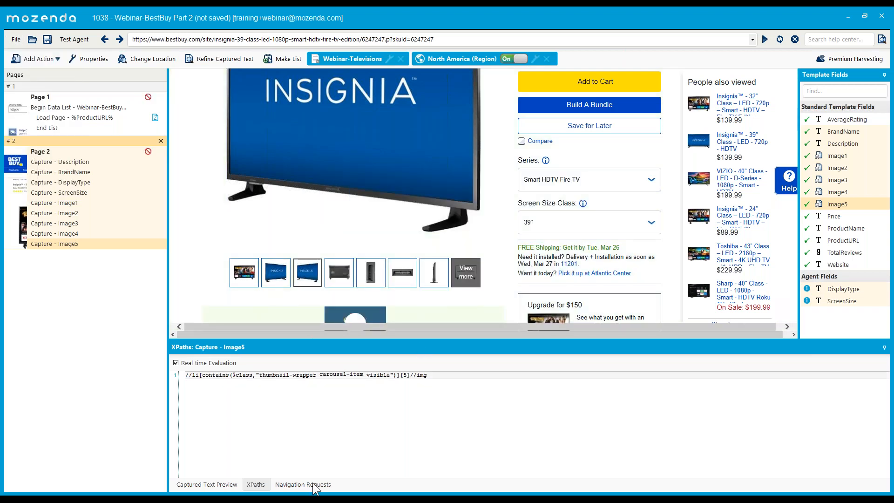
left_click(316, 484)
- Run a test of the agent and check the image columns in the testing results
left_click(70, 40)
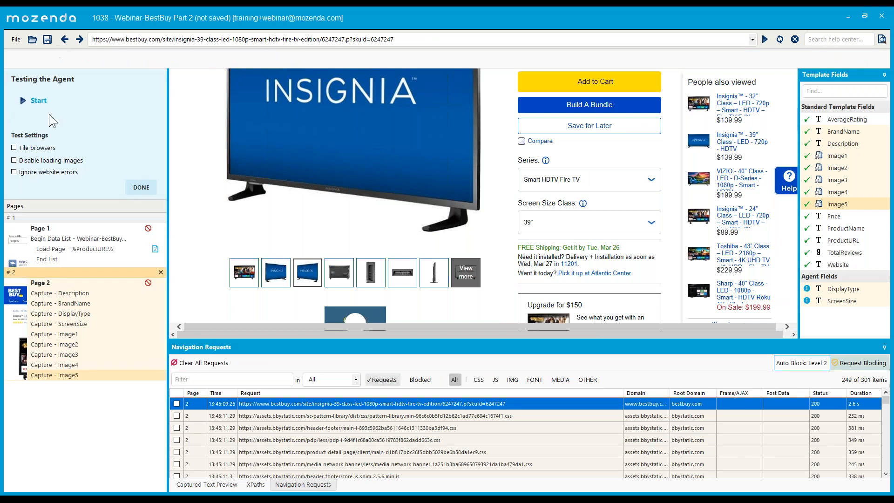
left_click(36, 102)
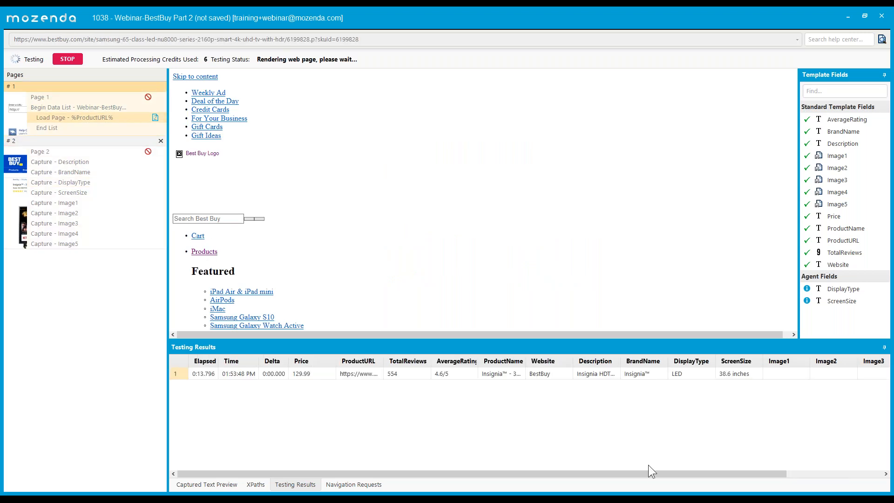
left_click_drag(778, 473, 853, 443)
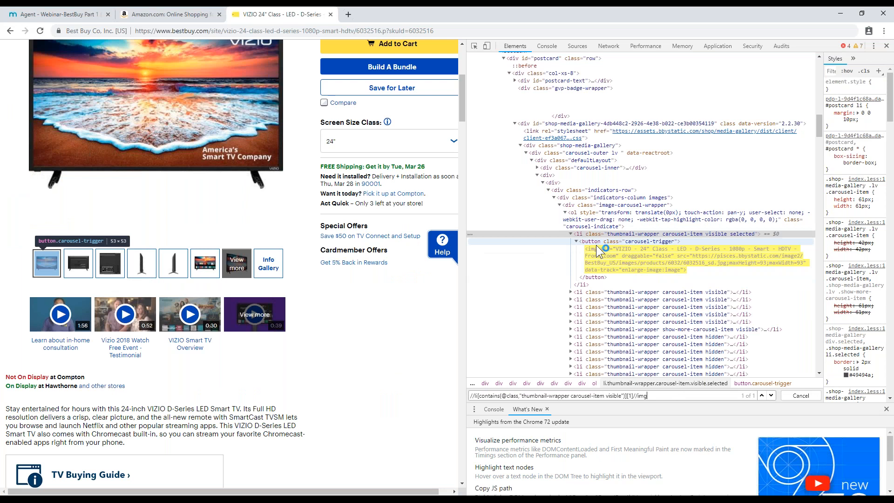
- Examine the second thumbnail's image markup in the browser's element inspector, then return to the Agent Builder
left_click(570, 292)
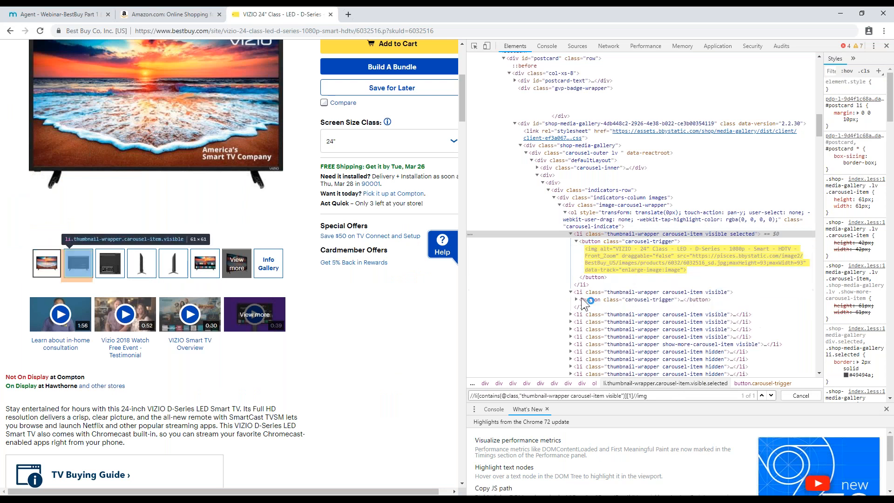
left_click(577, 300)
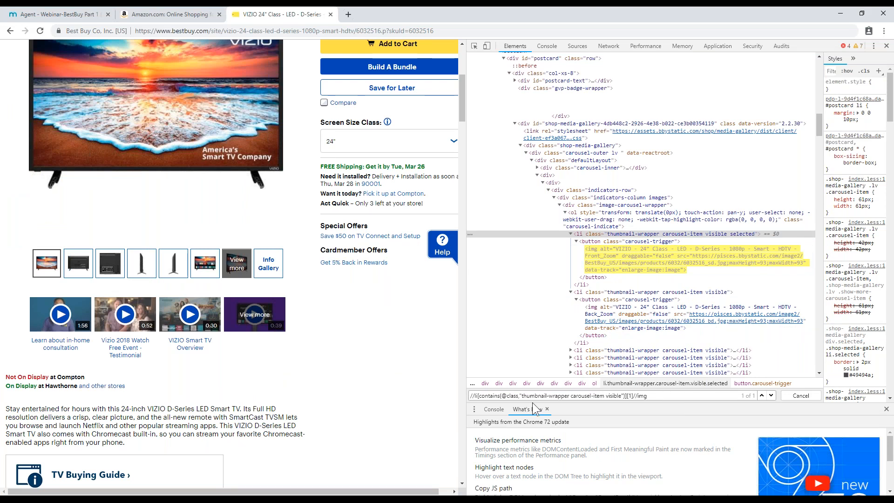
key("alt+Tab")
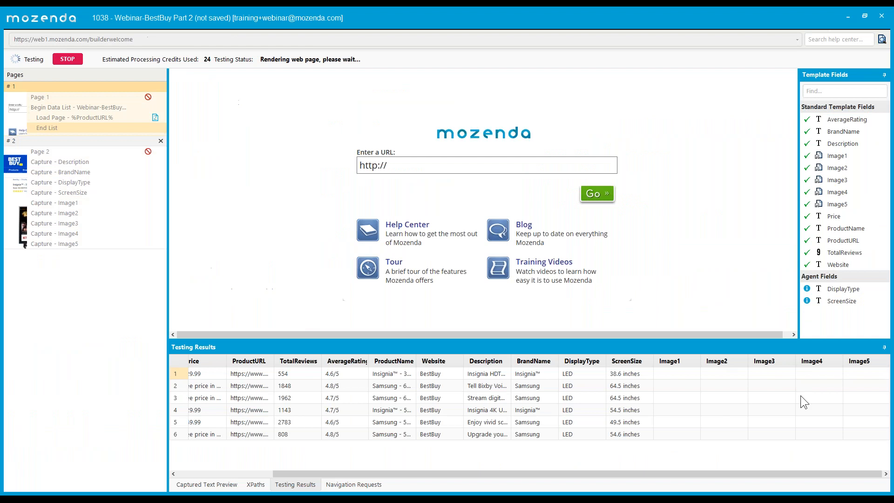
- Stop the running test, select the Image2 capture on Page 2 and dismiss the page-loading notice
left_click(68, 60)
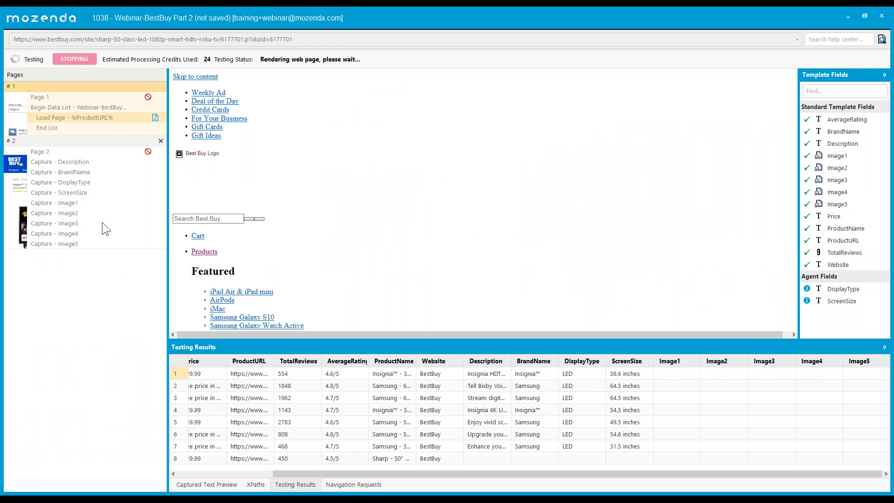
left_click(141, 254)
left_click(89, 213)
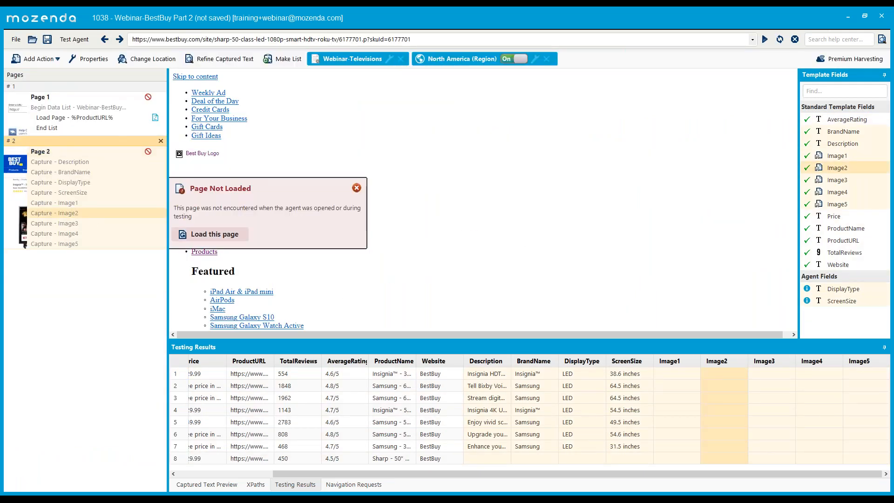
left_click(356, 188)
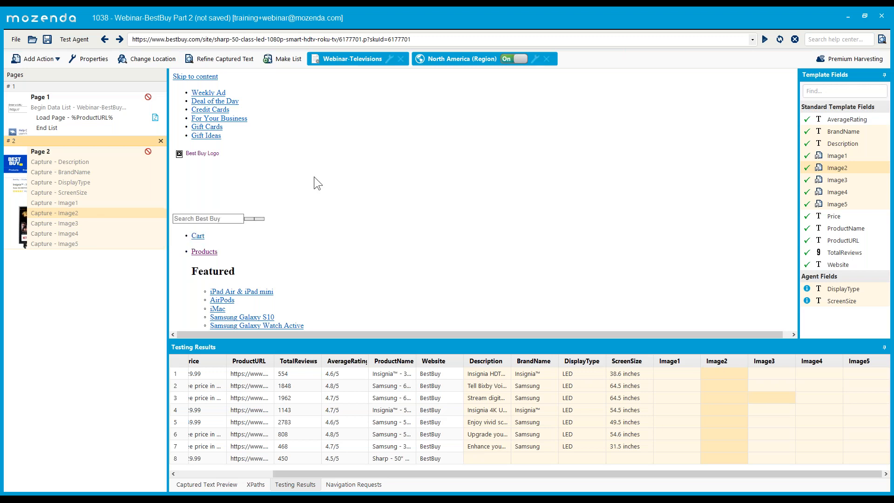
- Check the request blocking level in the Agent Builder settings and return to Page 1
left_click(16, 39)
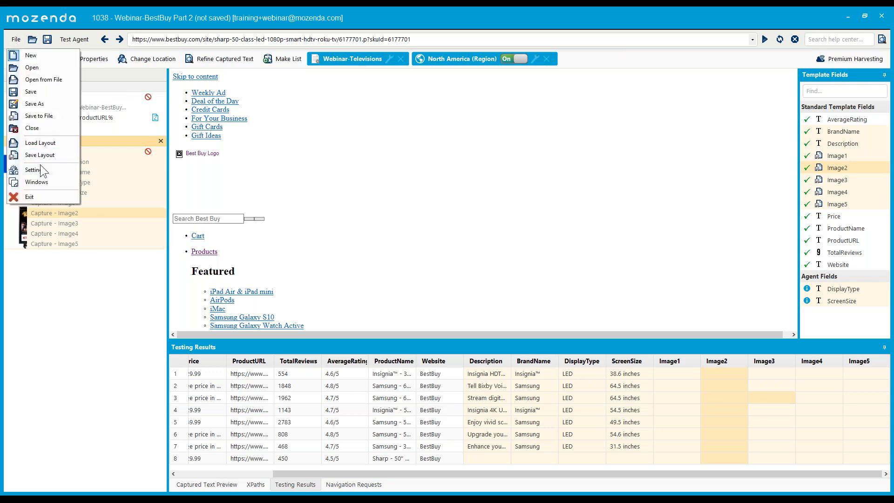
left_click(39, 169)
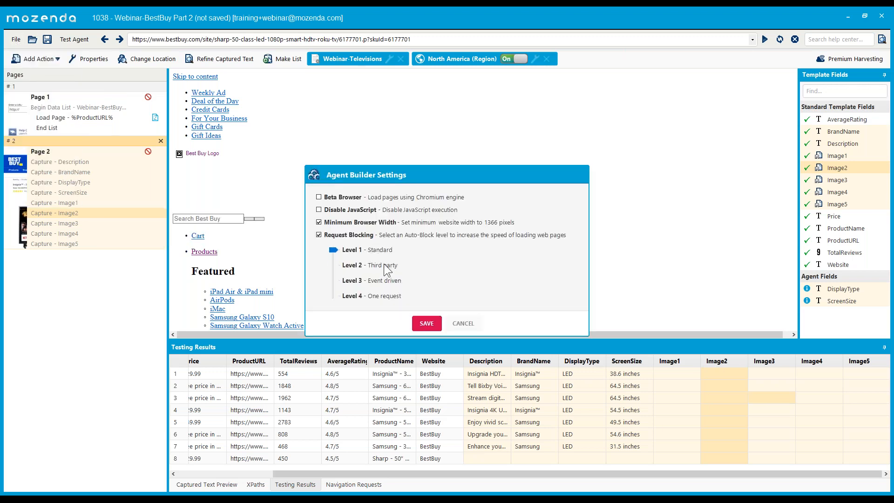
left_click(426, 325)
left_click(39, 60)
left_click(116, 121)
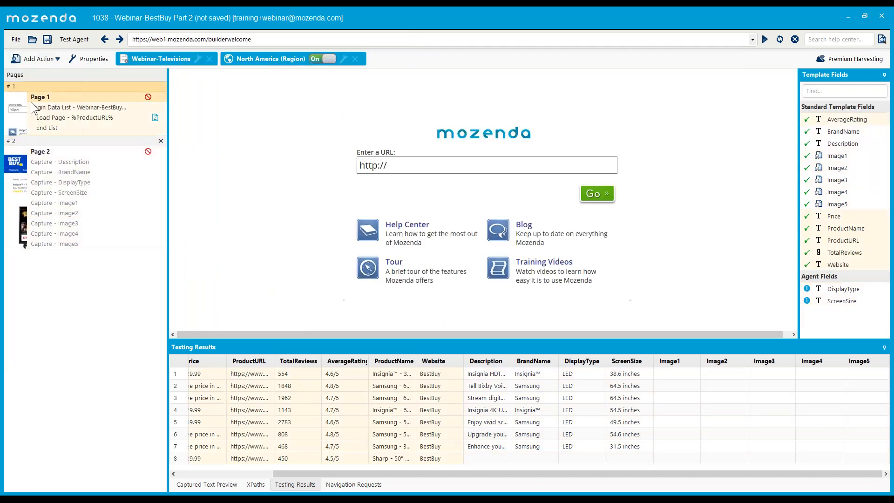
left_click(15, 40)
left_click(41, 171)
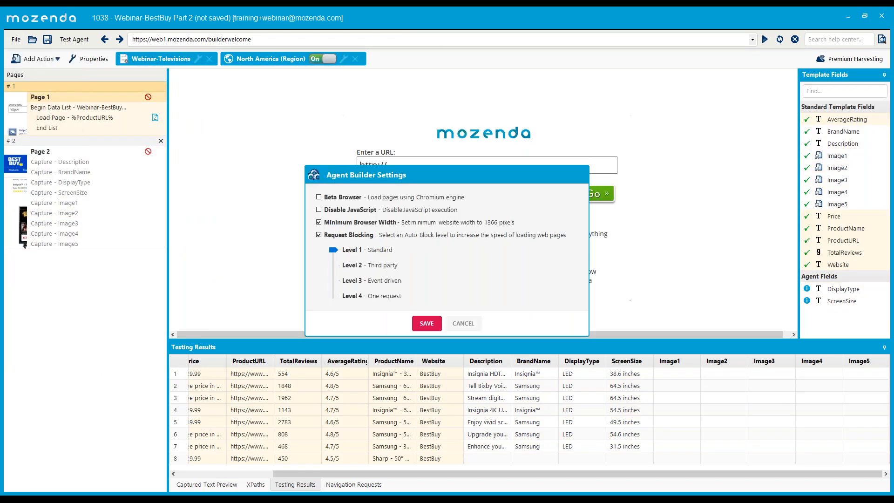
left_click(467, 324)
- Restart the agent test from the beginning, check its results, then stop it and leave testing
left_click(74, 39)
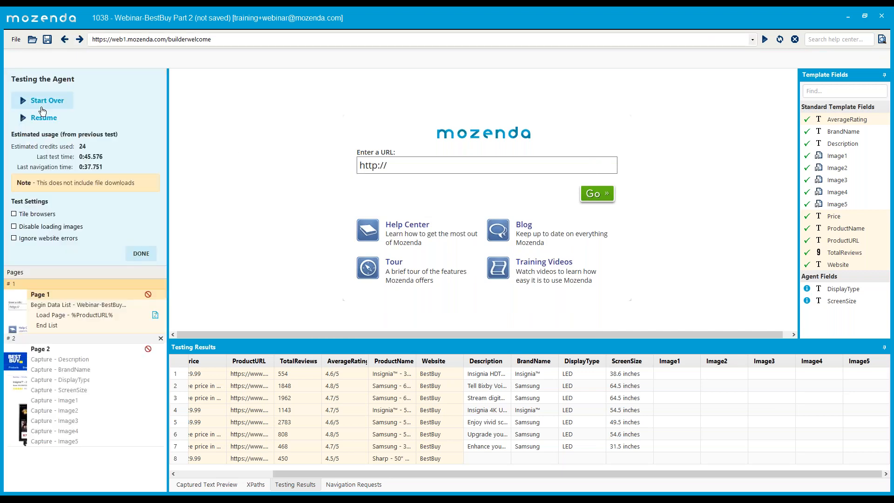
left_click(44, 98)
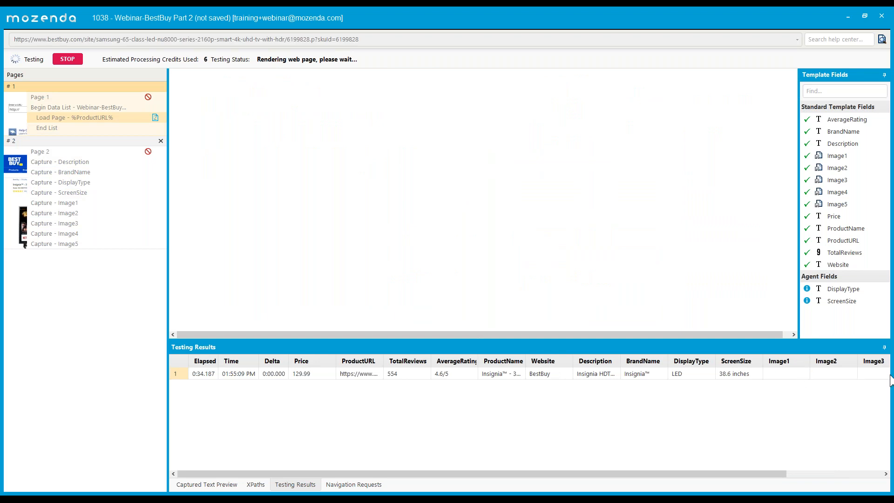
left_click(65, 59)
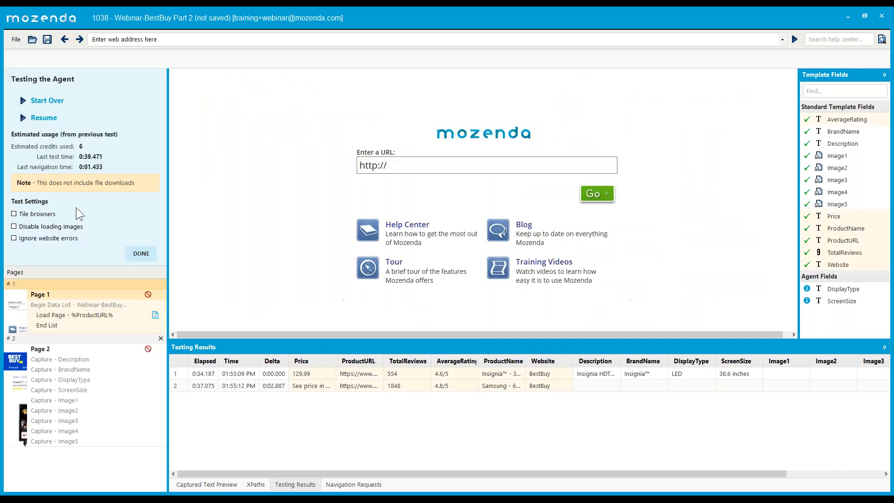
left_click(142, 253)
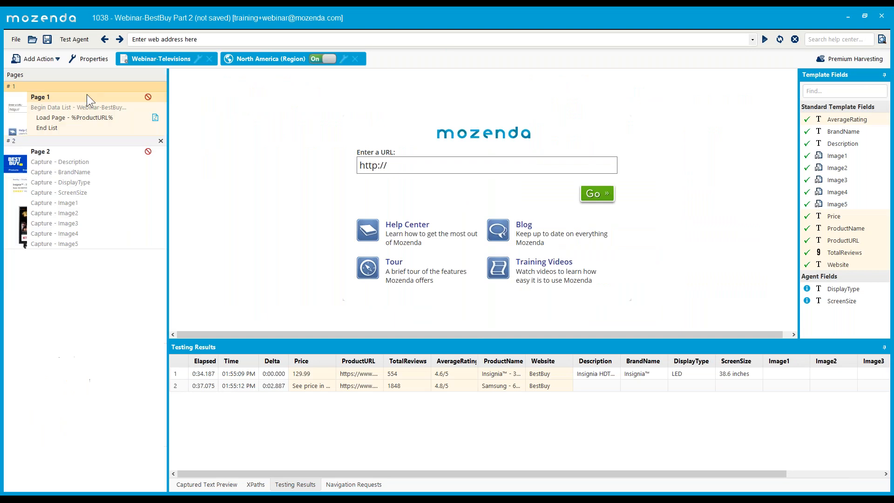
- Review the agent's request blocking expressions in the Agent Builder settings and save them
left_click(16, 39)
left_click(28, 171)
left_click(360, 265)
left_click(438, 325)
left_click(431, 278)
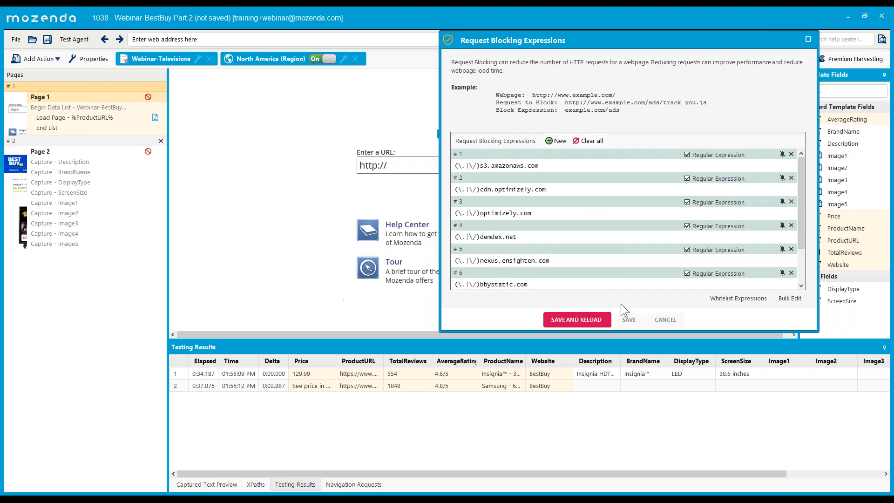
left_click(627, 319)
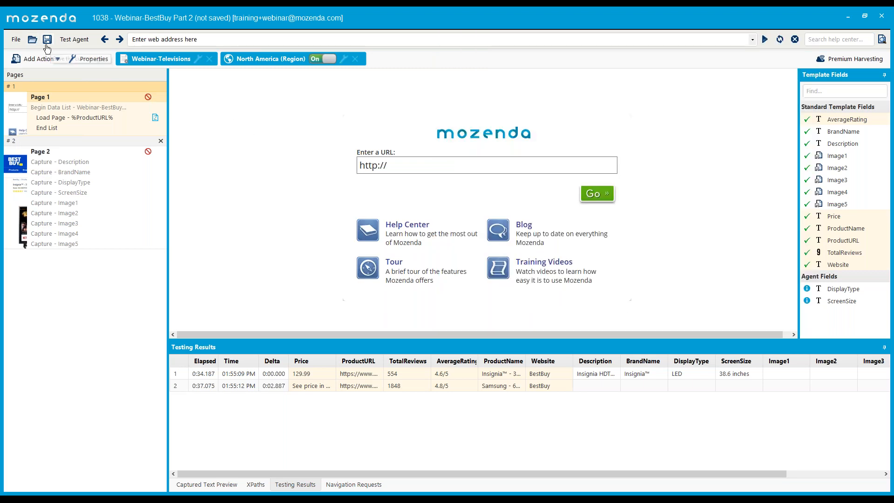
- Test the agent from the beginning, check the captured fields, and stop the test
left_click(74, 39)
left_click(34, 99)
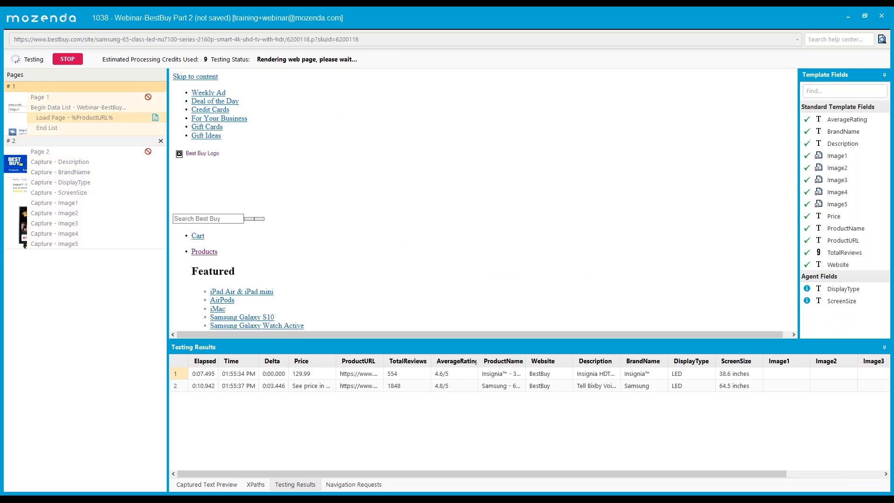
left_click(67, 58)
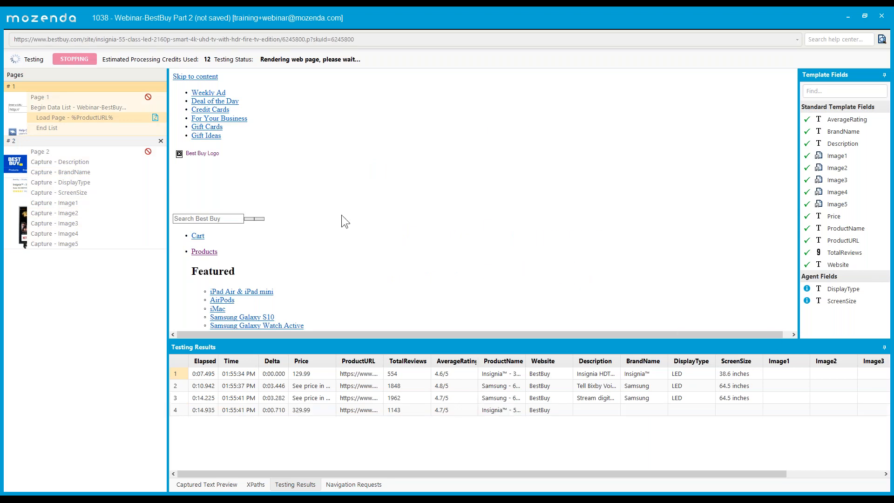
- Save the agent as Webinar-BestBuy Part 2, dismiss the maintenance notice and leave testing
left_click(46, 41)
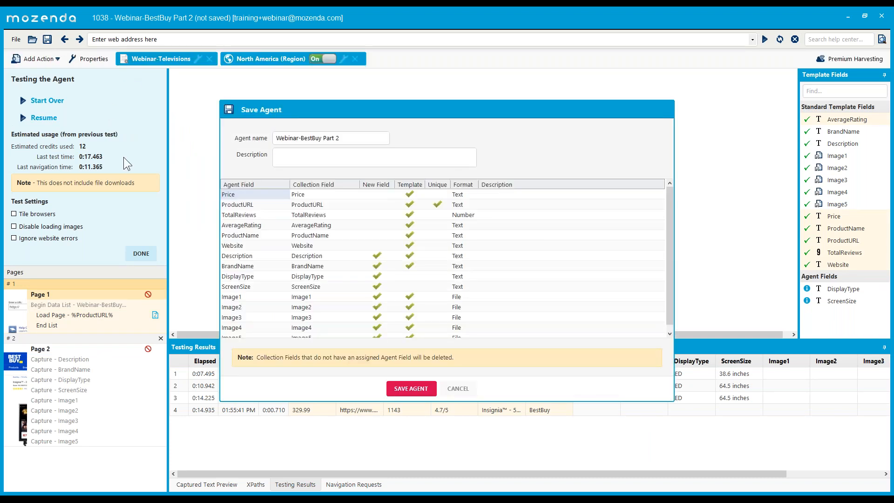
left_click(415, 387)
left_click(411, 389)
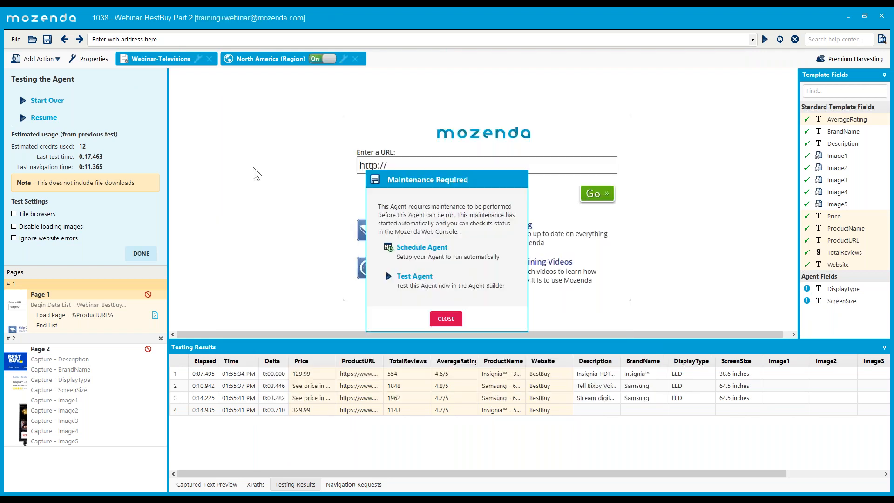
left_click(451, 318)
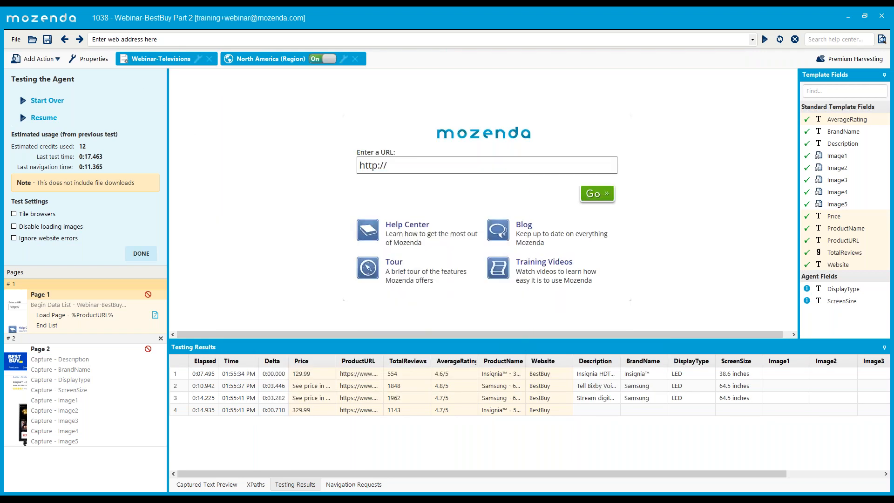
left_click(141, 253)
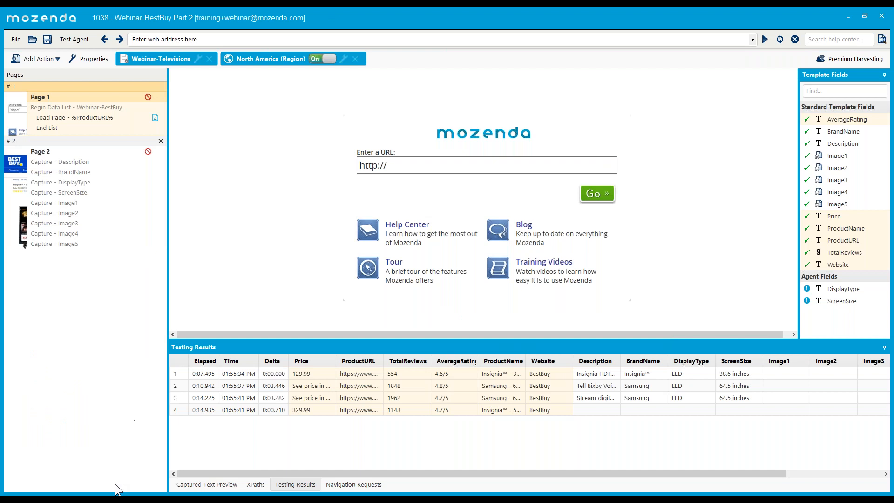
- Switch to the Mozenda web console in the browser and open the Webinar-Televisions sequence
left_click(163, 499)
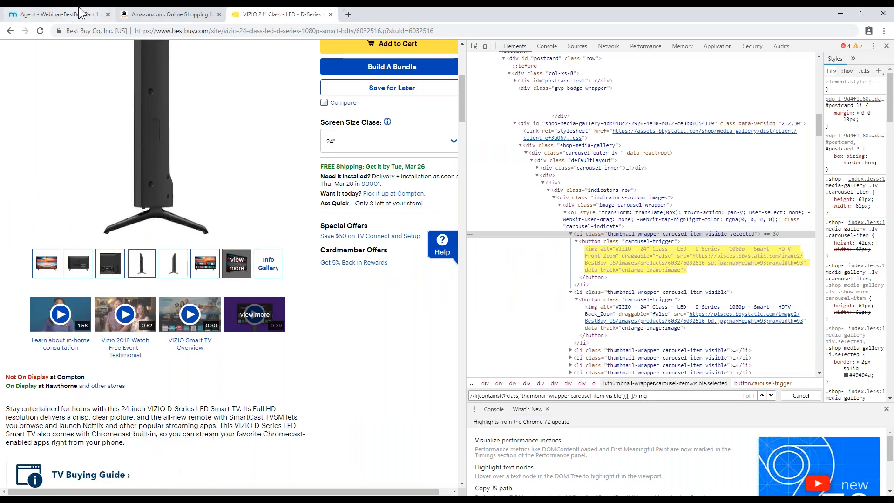
left_click(78, 9)
left_click(239, 50)
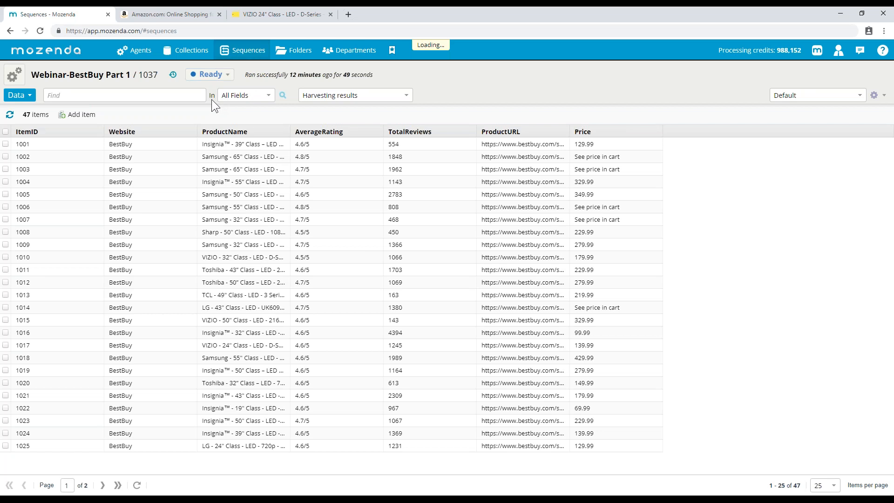
left_click(83, 220)
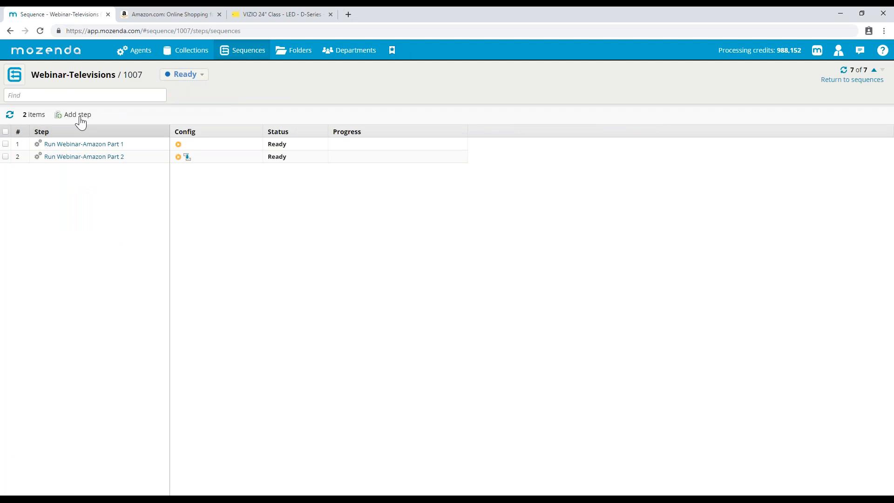
- Add a run-agent step for Webinar-BestBuy Part 1 to the Webinar-Televisions sequence
left_click(80, 115)
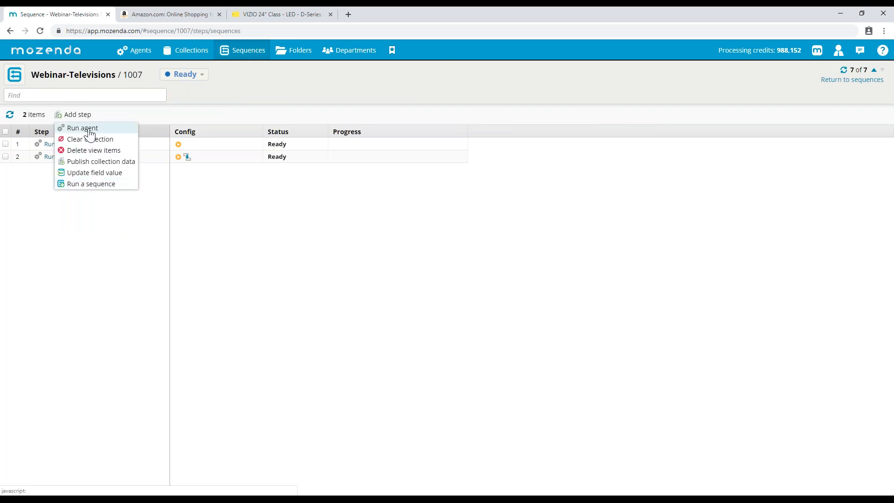
left_click(83, 128)
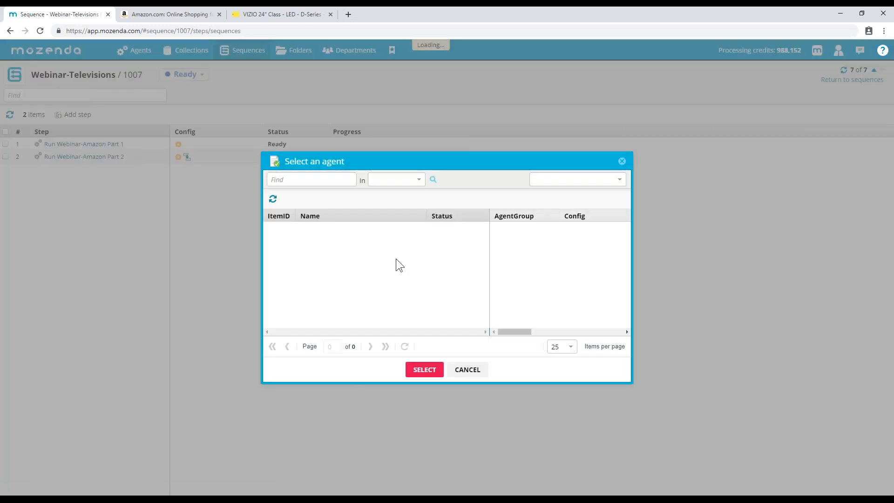
scroll(381, 271, "down", 4)
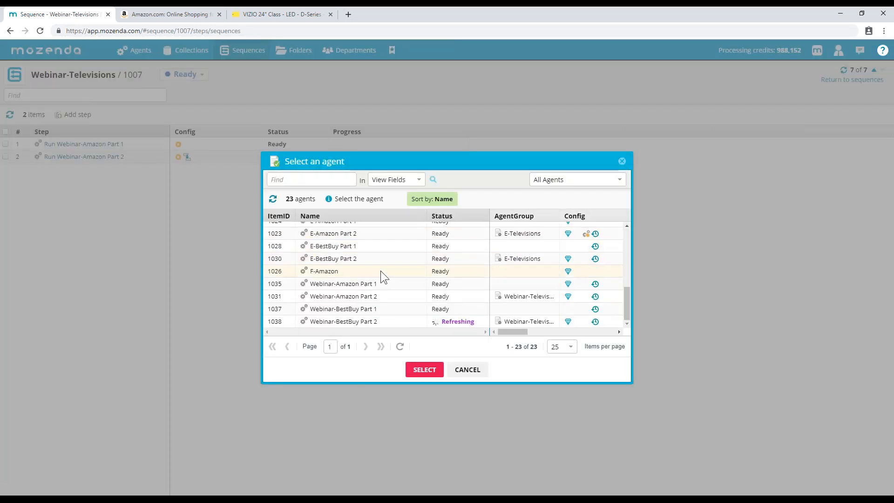
left_click(365, 309)
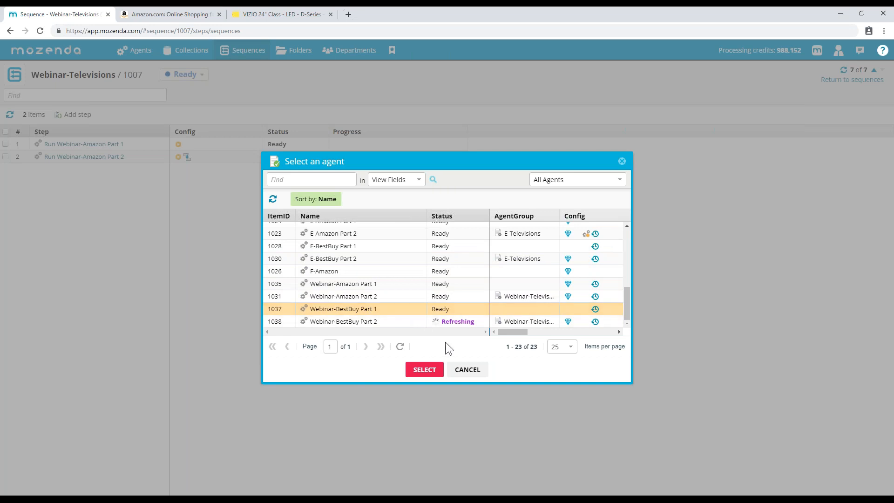
left_click(424, 370)
- Configure automatic resuming of errored jobs for the BestBuy Part 1 step, check its parameters and save it
left_click(342, 174)
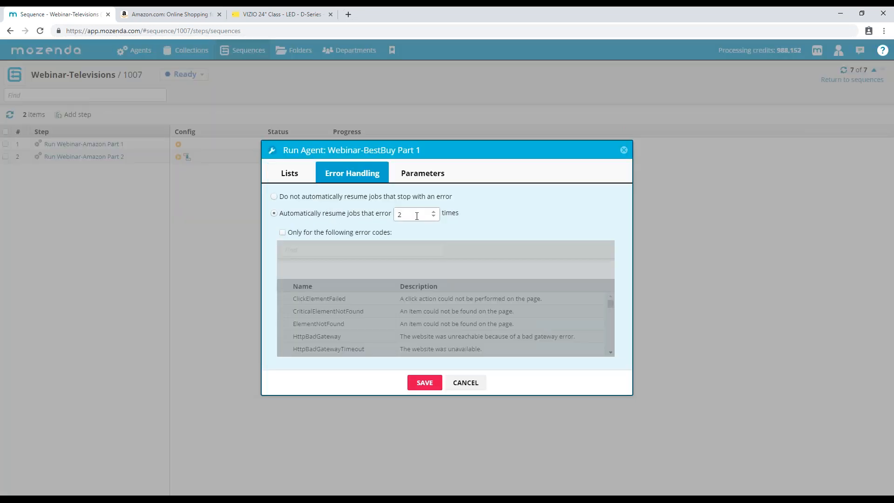
left_click_drag(416, 215, 393, 216)
left_click(423, 176)
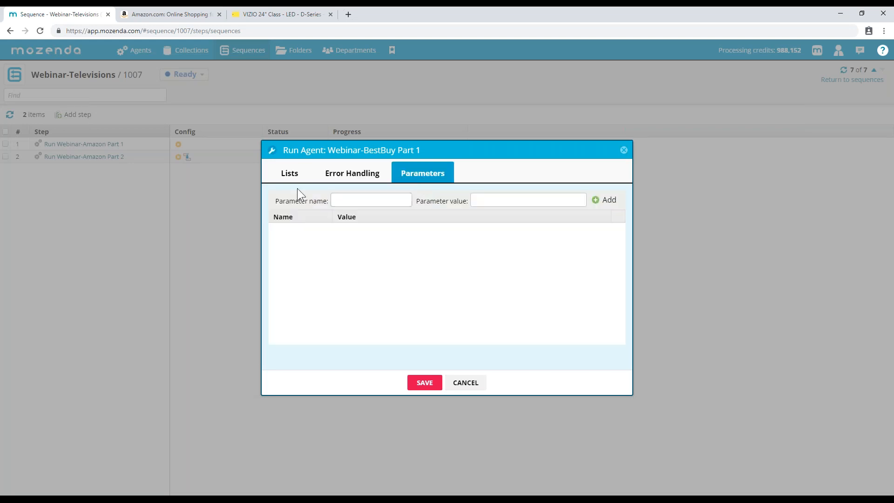
left_click(425, 382)
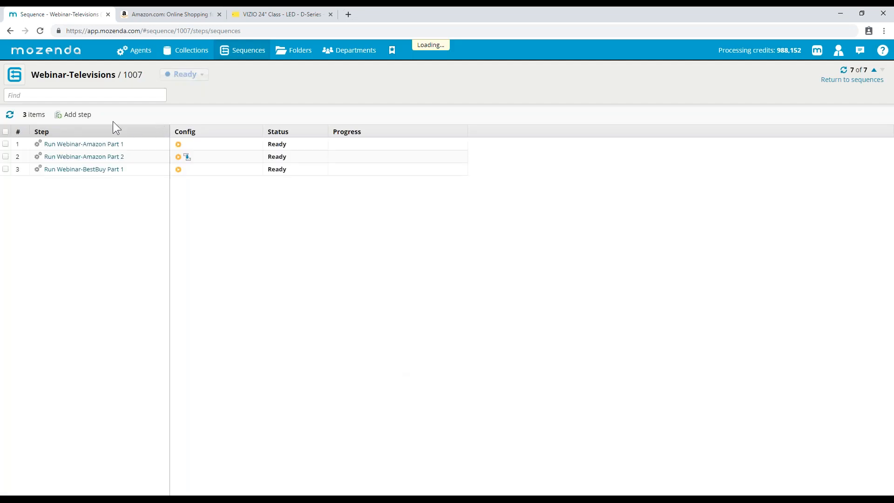
- Add a run-agent step for Webinar-BestBuy Part 2 to the sequence
left_click(75, 117)
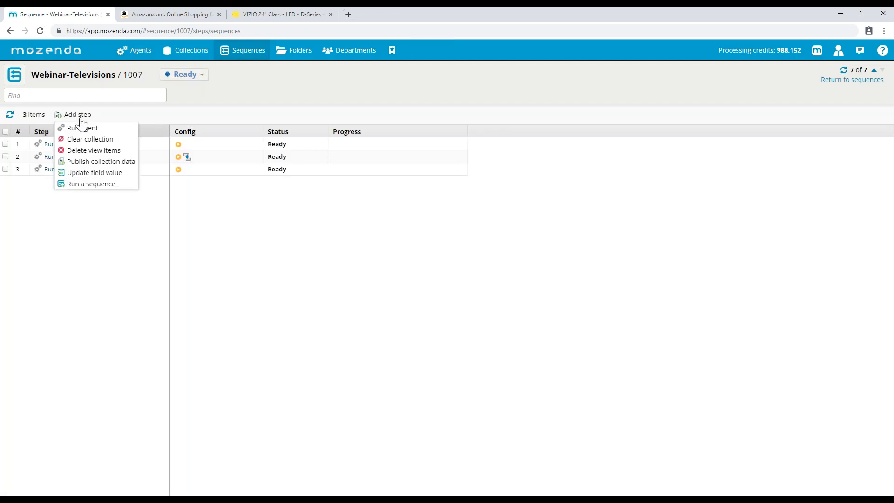
left_click(95, 129)
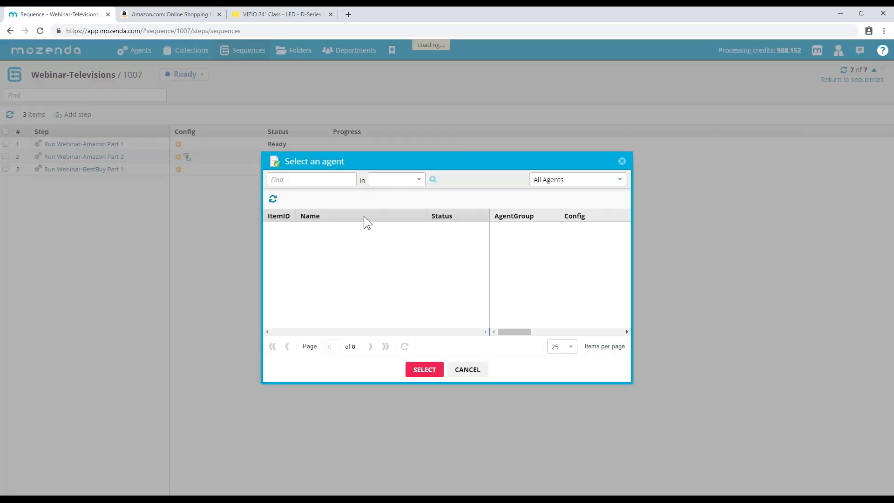
scroll(357, 253, "down", 5)
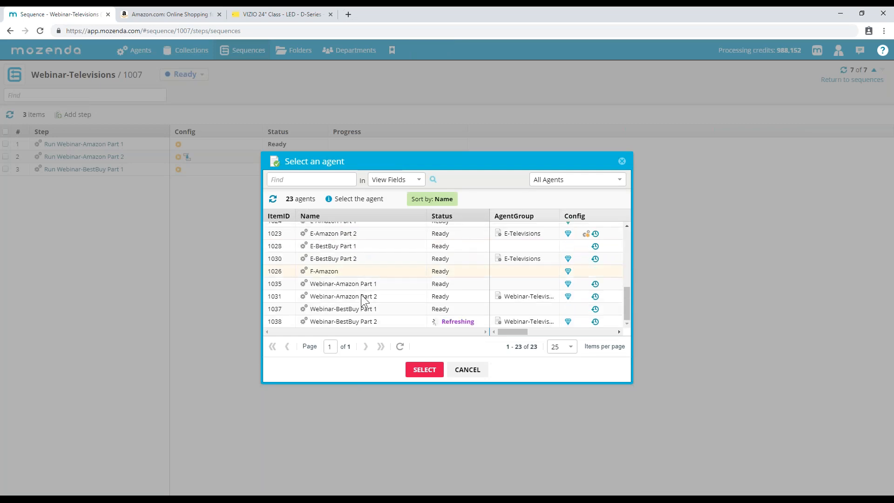
left_click(367, 322)
left_click(432, 369)
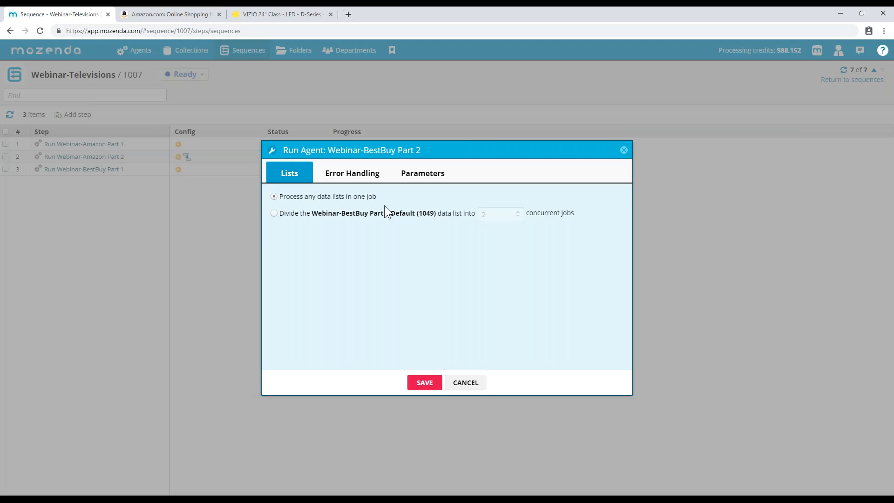
- Divide the BestBuy Part 2 data list into 5 concurrent jobs, resume errored jobs automatically 5 times, and save the step
left_click(328, 212)
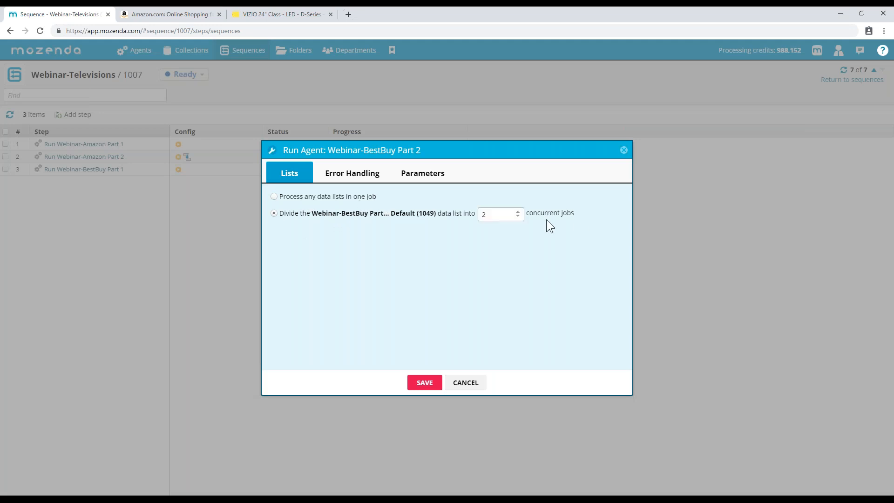
type("5")
left_click(365, 180)
left_click(361, 214)
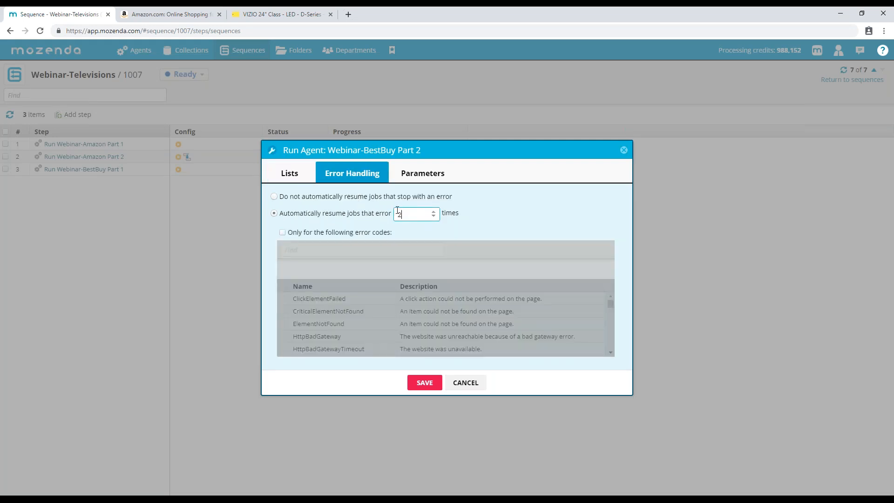
type("5")
left_click(424, 382)
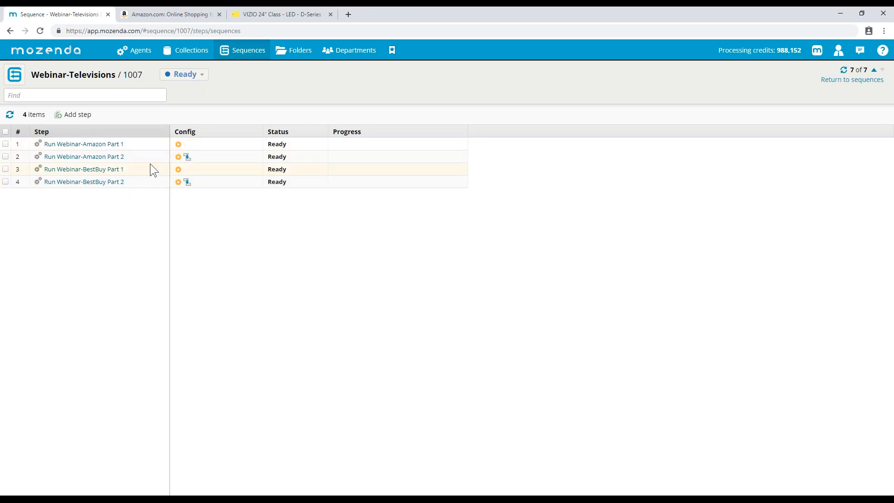
- Group the Webinar-Amazon Part 1 and Webinar-BestBuy Part 1 steps so they share one sequence position
left_click(6, 169)
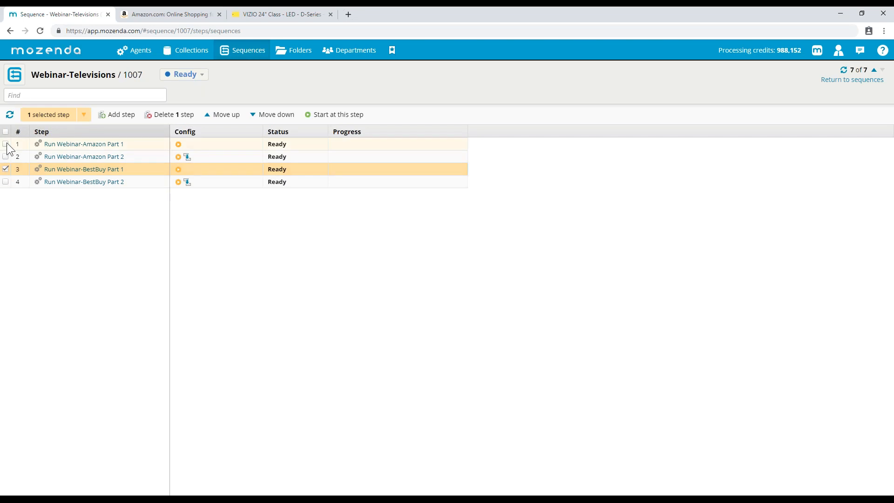
left_click(6, 144)
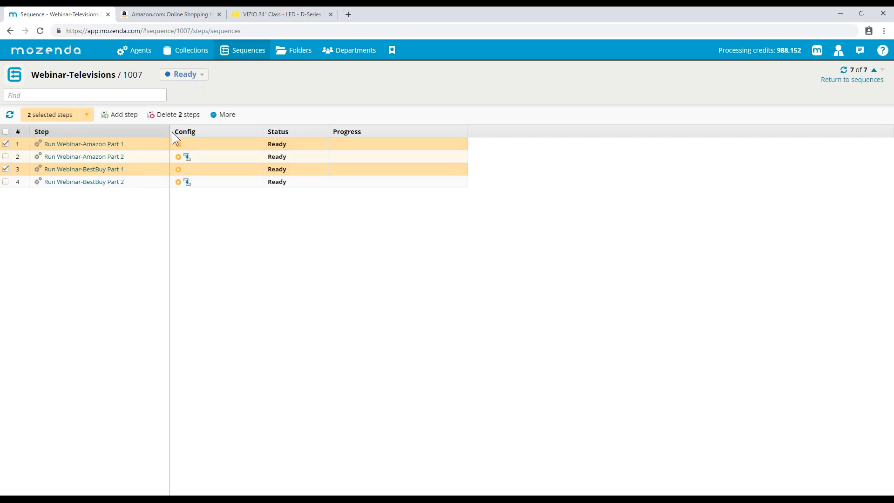
left_click(226, 115)
left_click(266, 128)
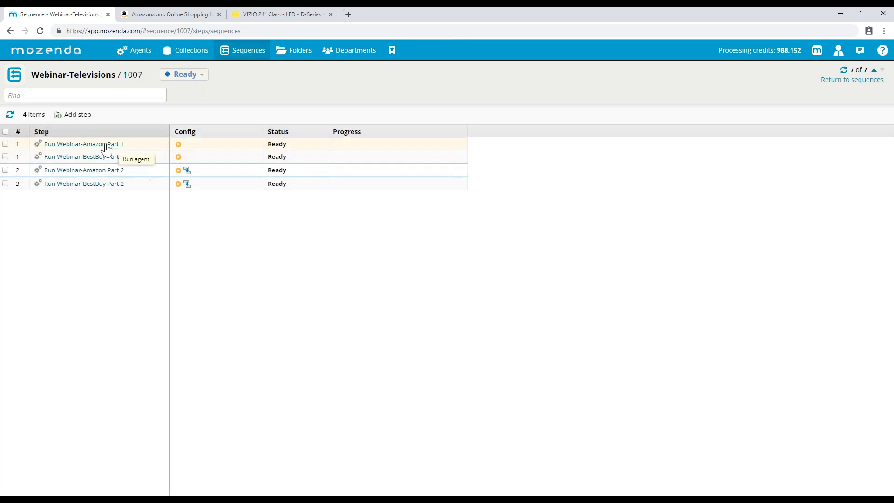
- Group the Webinar-Amazon Part 2 and Webinar-BestBuy Part 2 steps so they share one sequence position
left_click(6, 170)
left_click(6, 183)
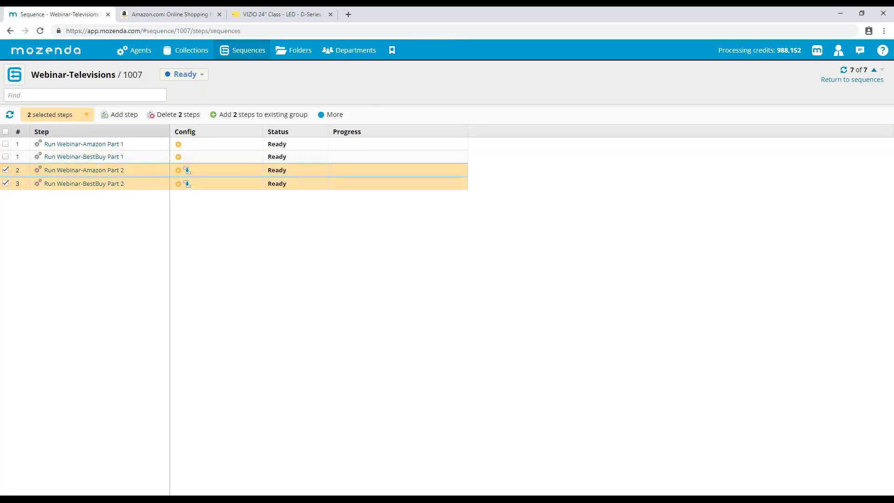
left_click(321, 116)
left_click(379, 130)
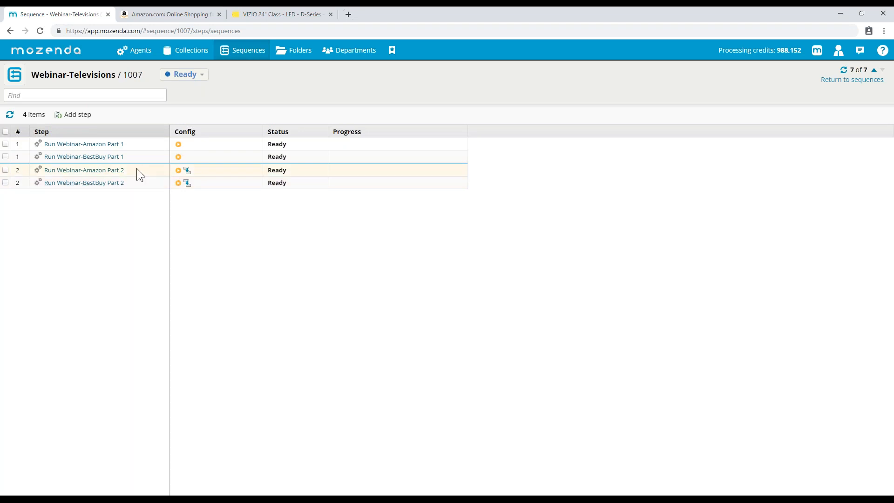
- Open the Webinar-Televisions agent group and synchronize its agents' settings with the group
left_click(280, 184)
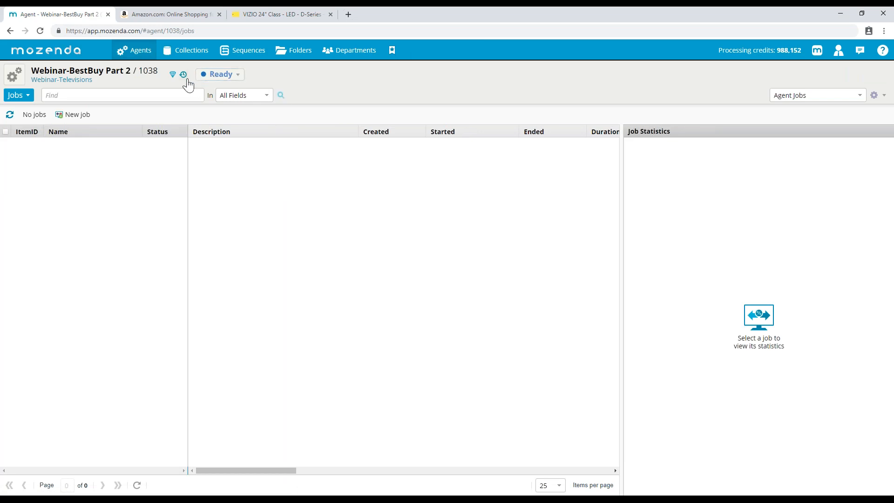
left_click(140, 51)
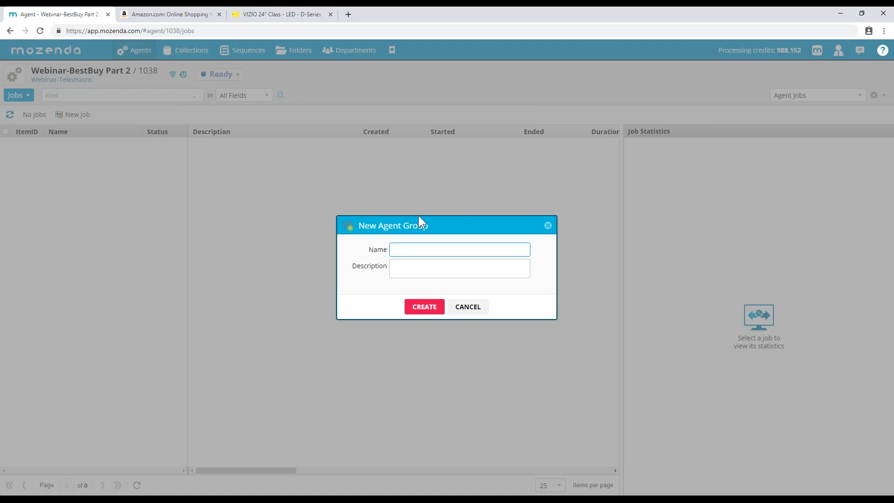
left_click(475, 304)
left_click(148, 55)
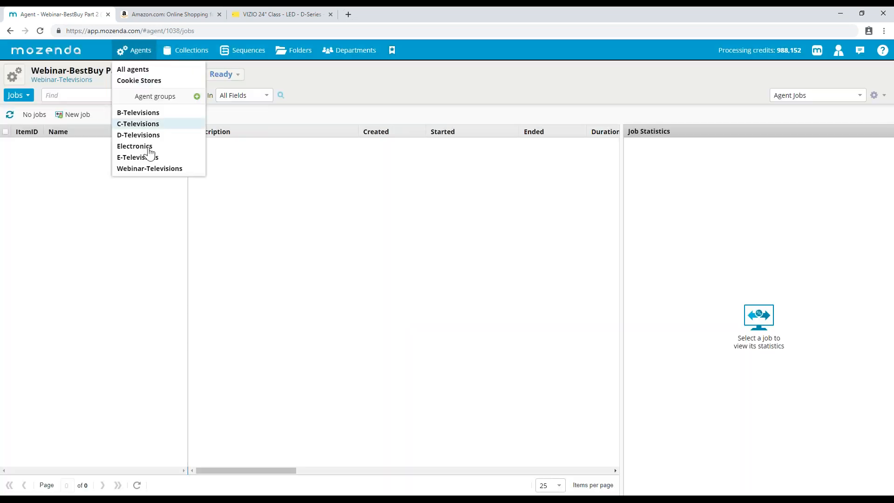
left_click(150, 169)
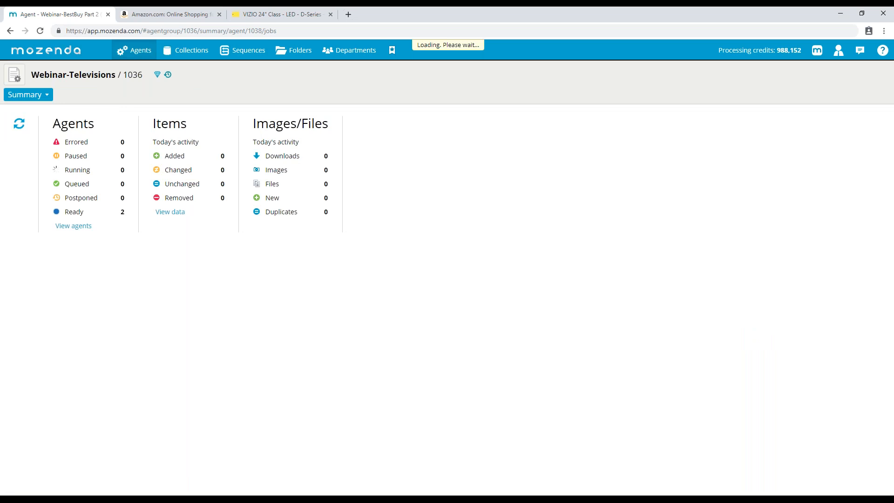
left_click(15, 76)
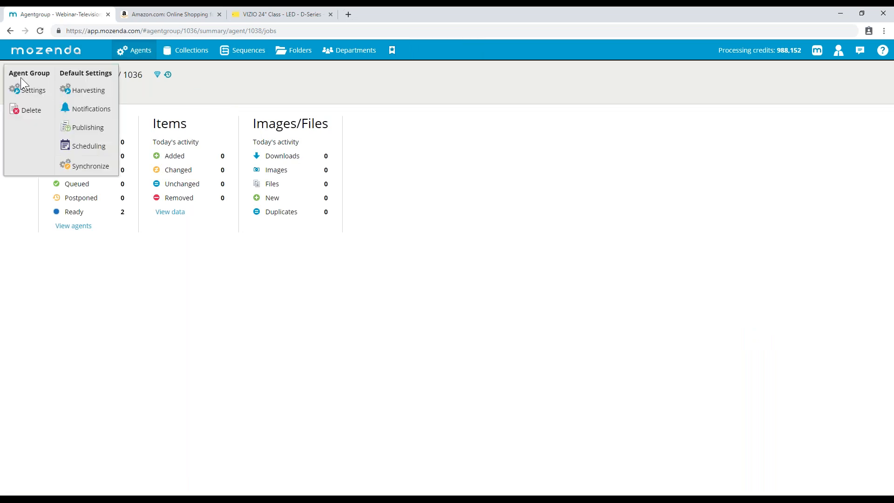
left_click(100, 173)
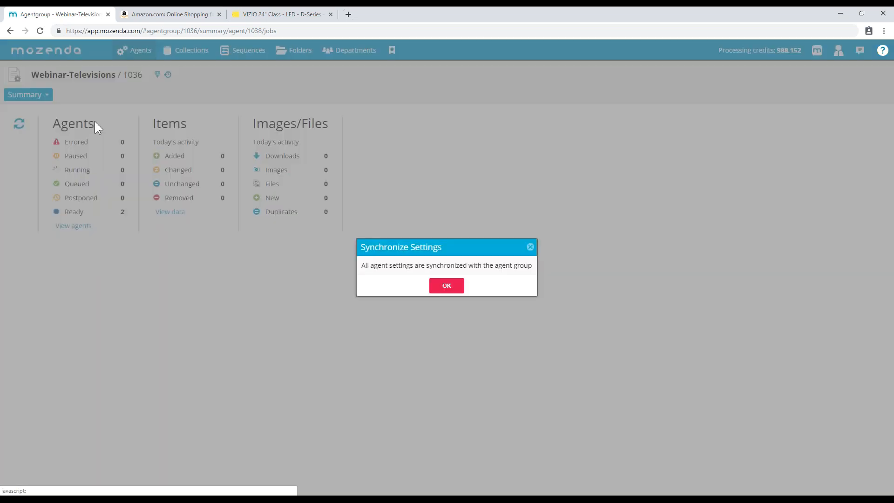
left_click(447, 286)
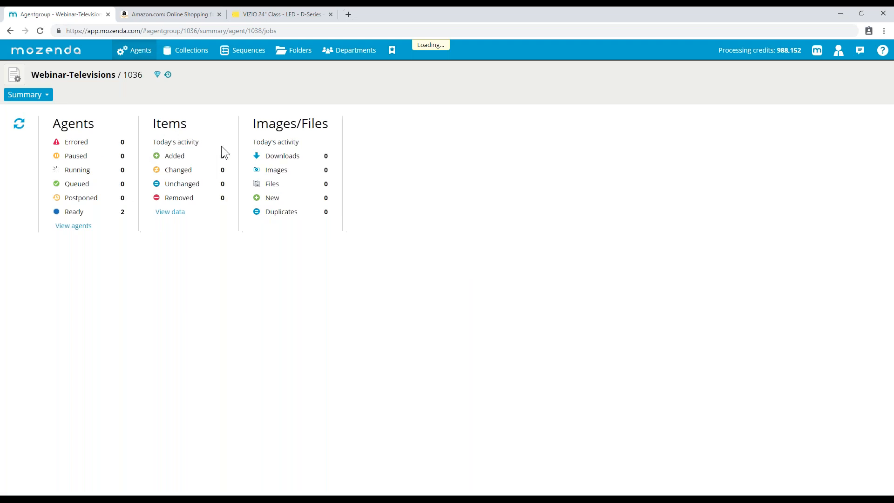
- Open the Webinar-Televisions sequence from the sequences list and run it
left_click(245, 52)
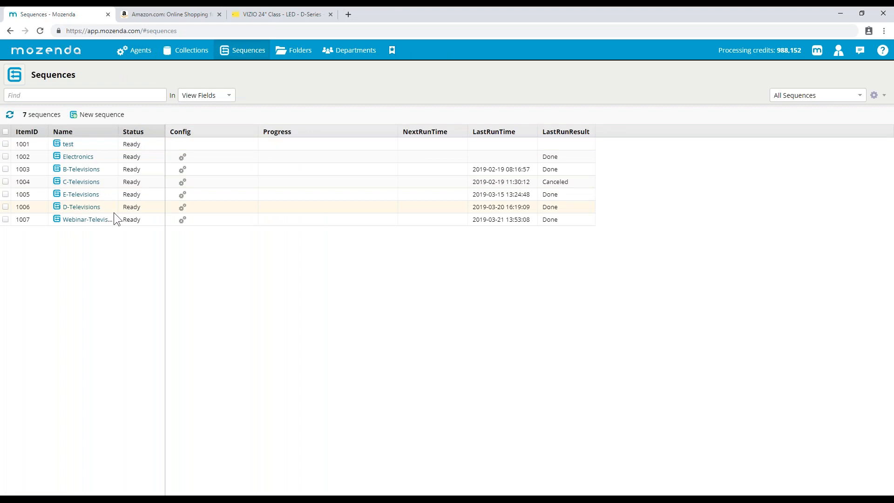
left_click(95, 219)
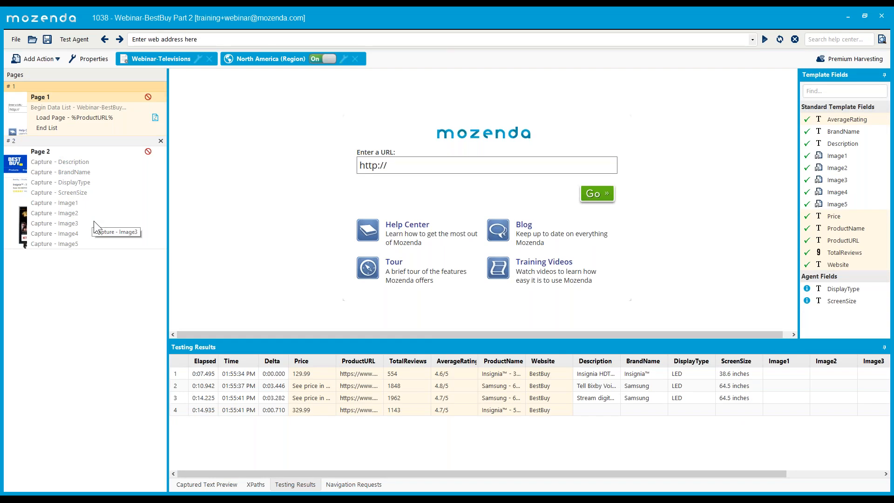
left_click(109, 497)
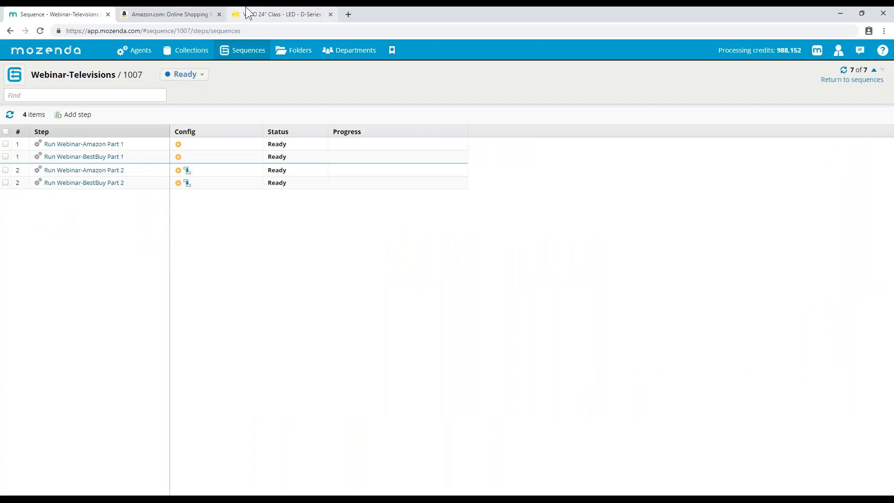
left_click(245, 7)
left_click(186, 8)
left_click(268, 10)
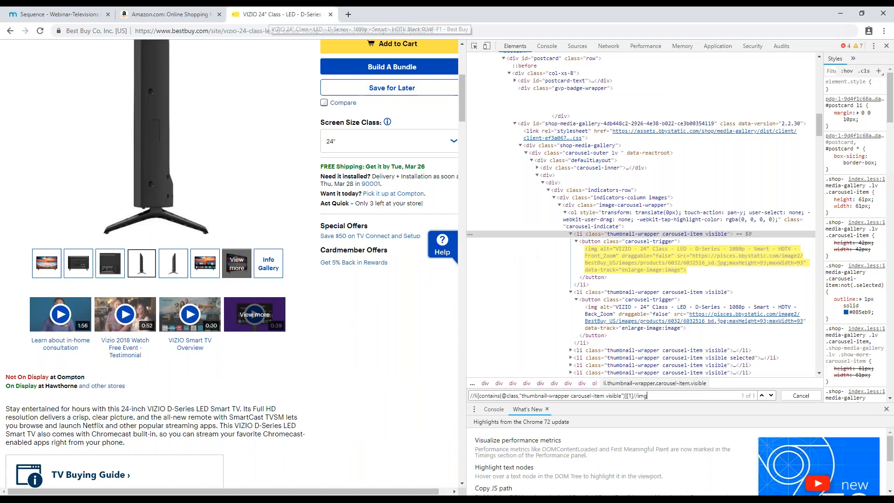
left_click(103, 8)
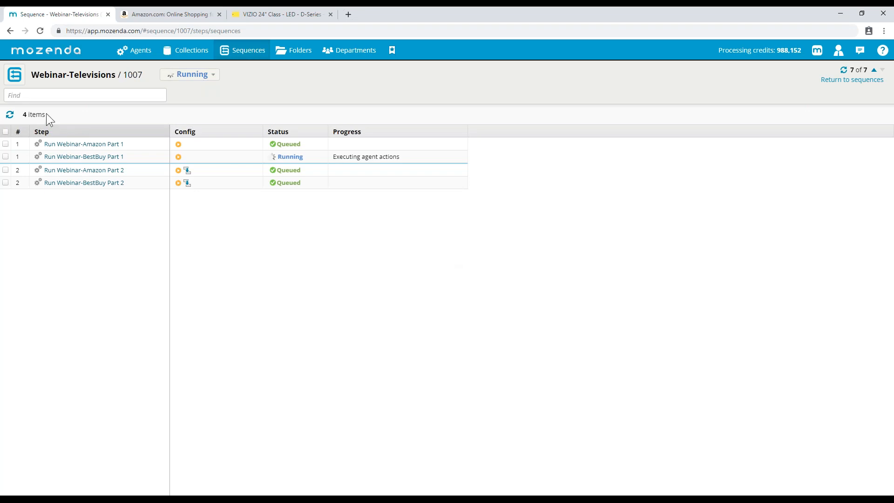
- Refresh the sequence status and check the concurrent jobs of the Webinar-Amazon Part 2 step
left_click(10, 115)
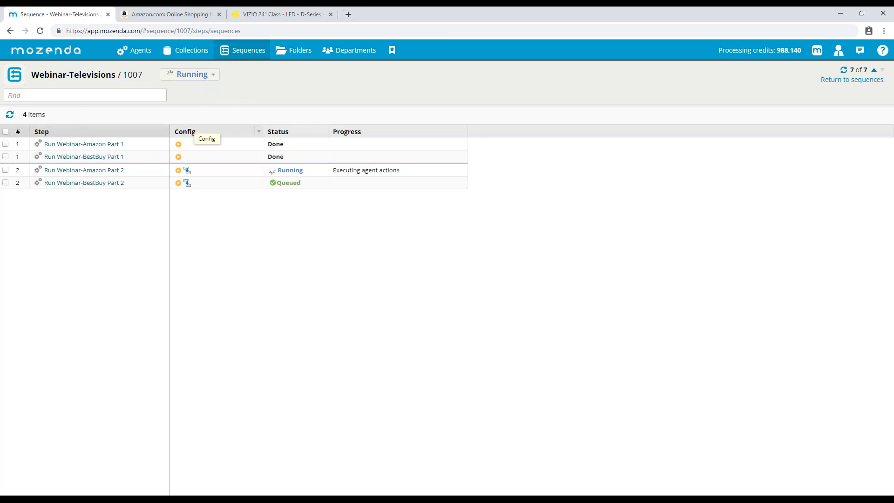
left_click(10, 114)
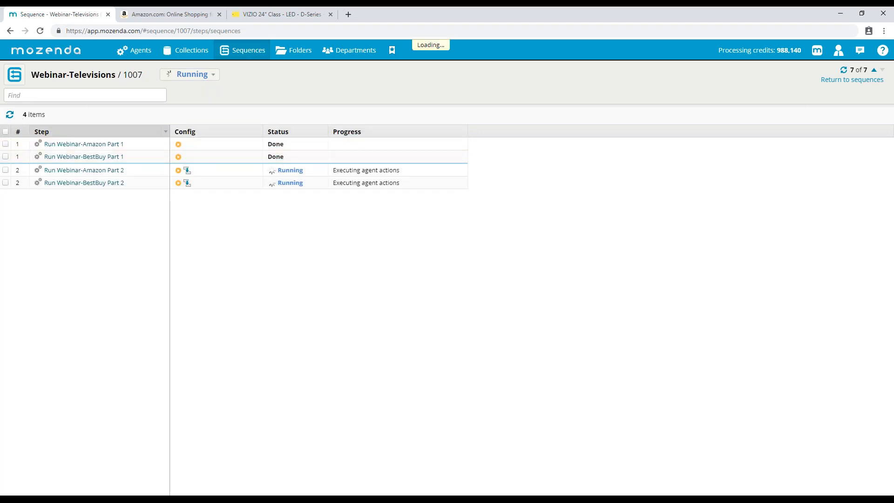
left_click(285, 172)
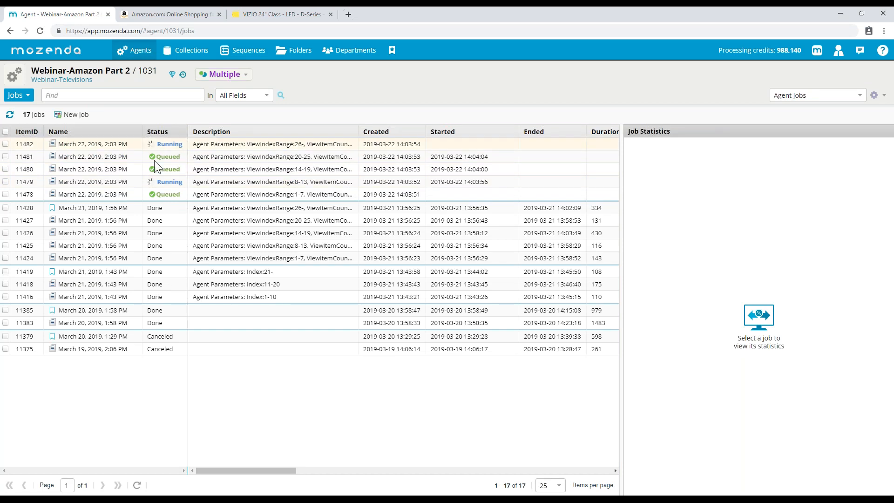
left_click(10, 115)
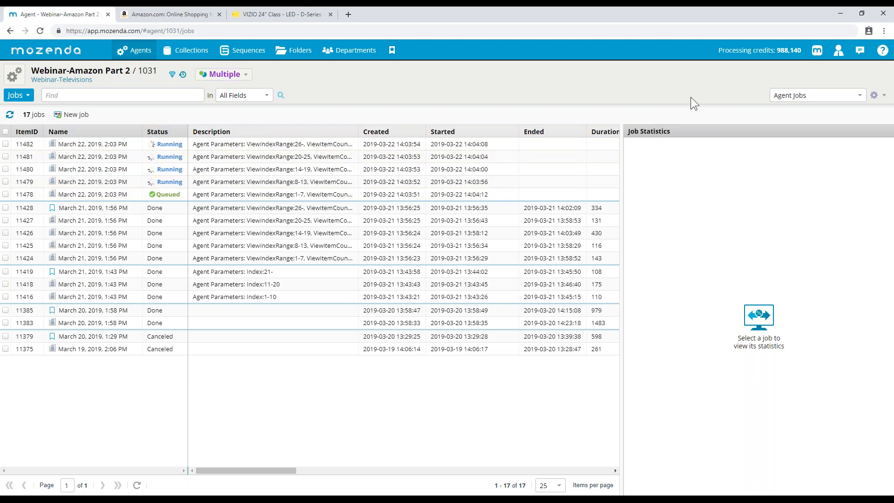
- Open the recently used Webinar-BestBuy Part 2 agent and try to list its jobs
left_click(392, 50)
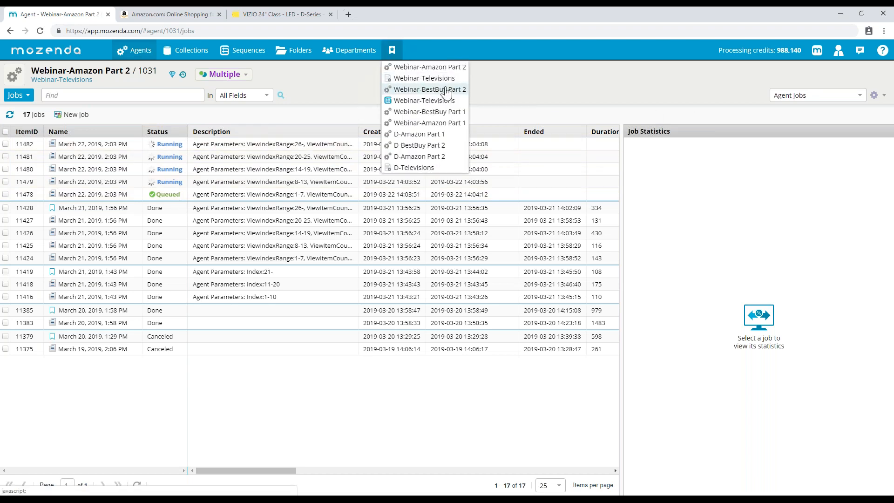
left_click(445, 87)
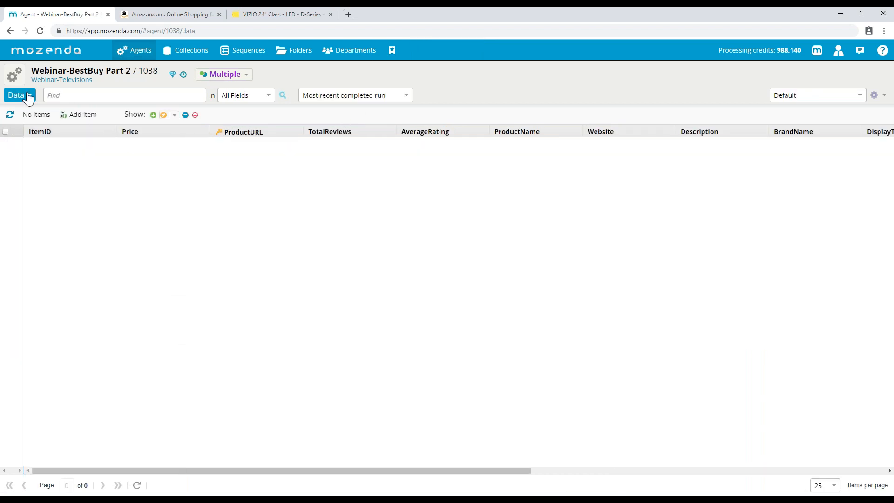
left_click(26, 97)
left_click(22, 150)
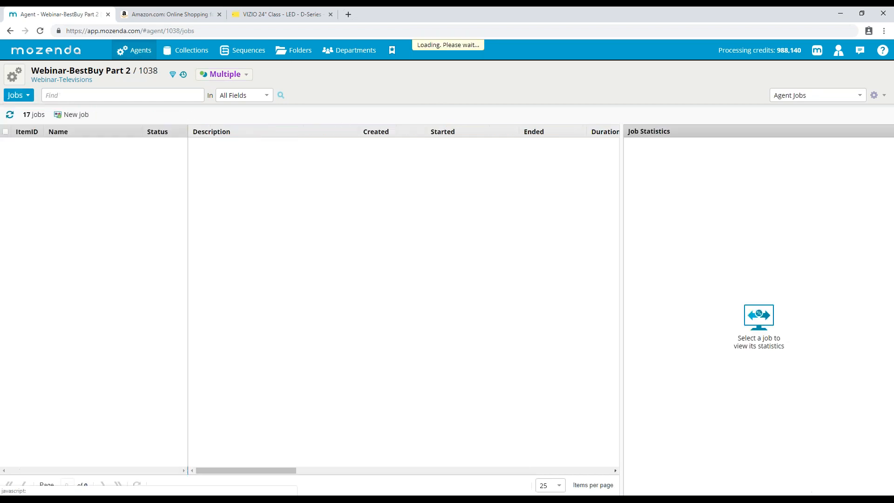
left_click(18, 95)
left_click(22, 151)
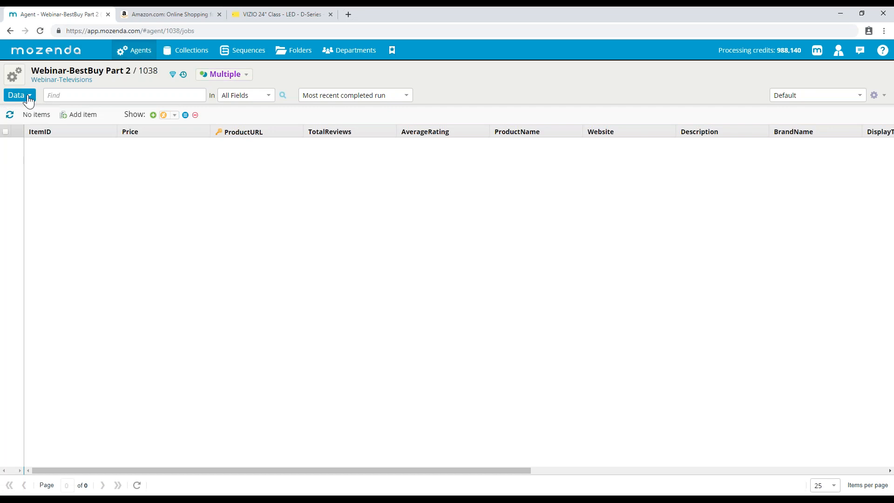
left_click(28, 94)
left_click(34, 149)
- Open Webinar-BestBuy Part 2 from the list of all agents and view its jobs
mouse_move(141, 51)
left_click(140, 69)
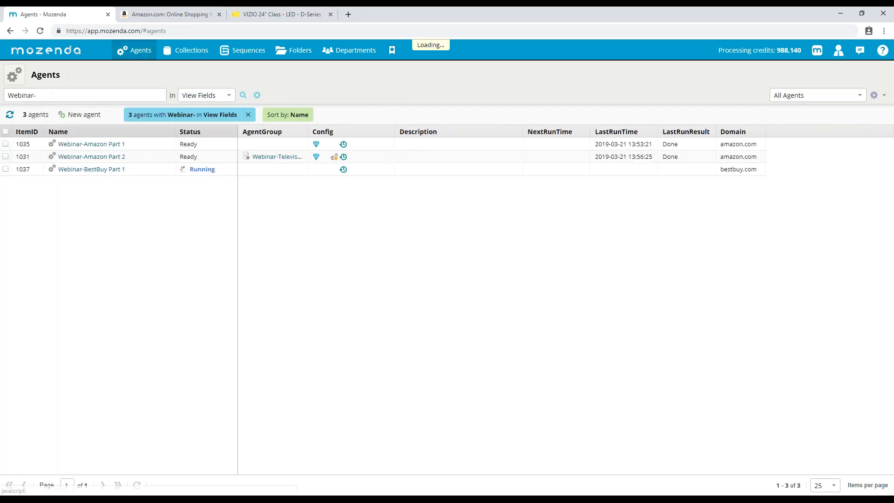
left_click(123, 184)
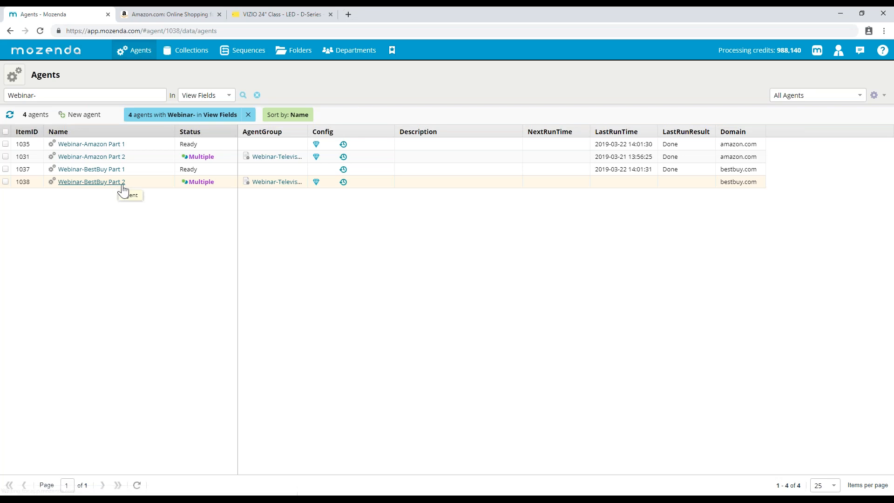
left_click(21, 95)
left_click(24, 151)
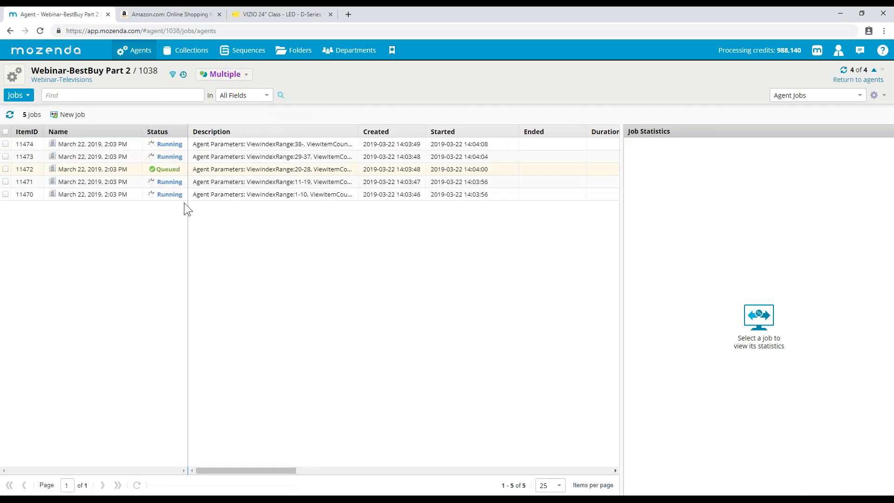
- Show the Webinar-BestBuy Part 2 agent's data as harvesting results and examine all captured columns, including Image1 to Image5
left_click(18, 95)
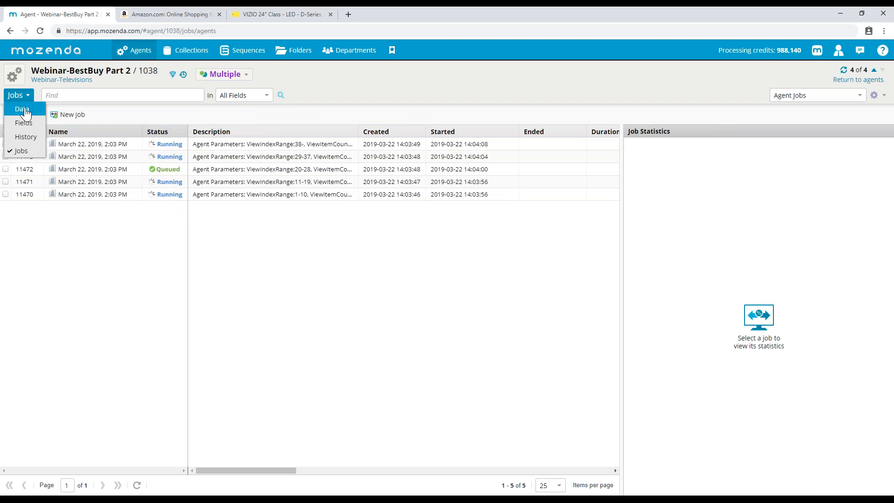
left_click(19, 110)
left_click(347, 95)
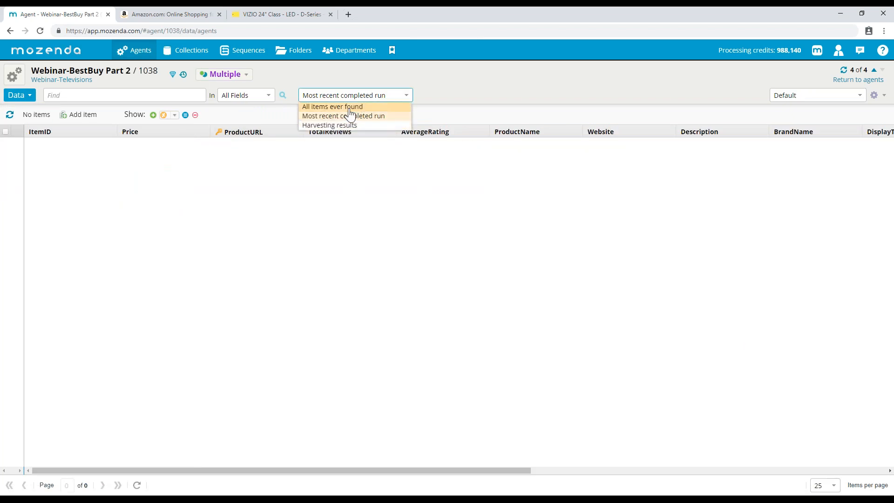
left_click(344, 122)
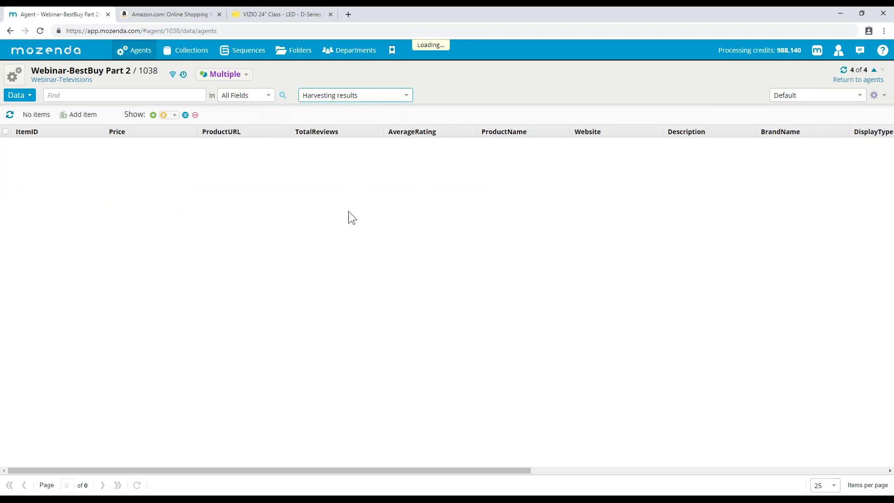
left_click_drag(399, 469, 785, 427)
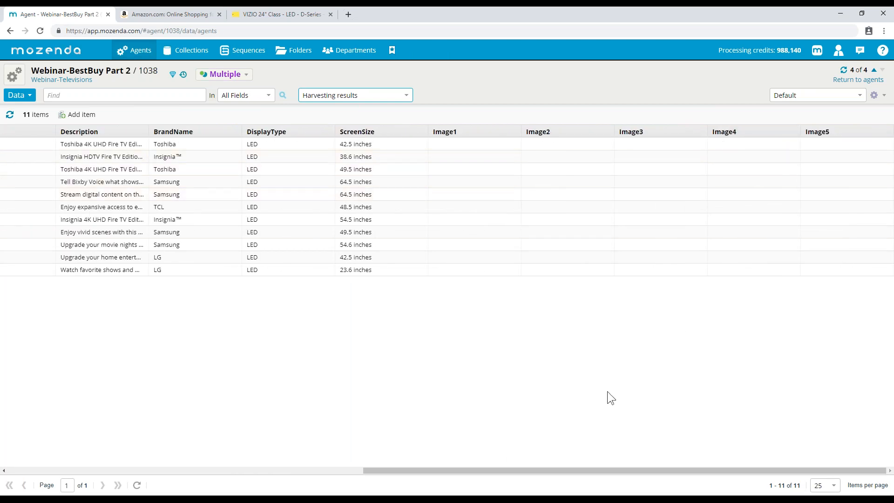
left_click_drag(580, 469, 200, 387)
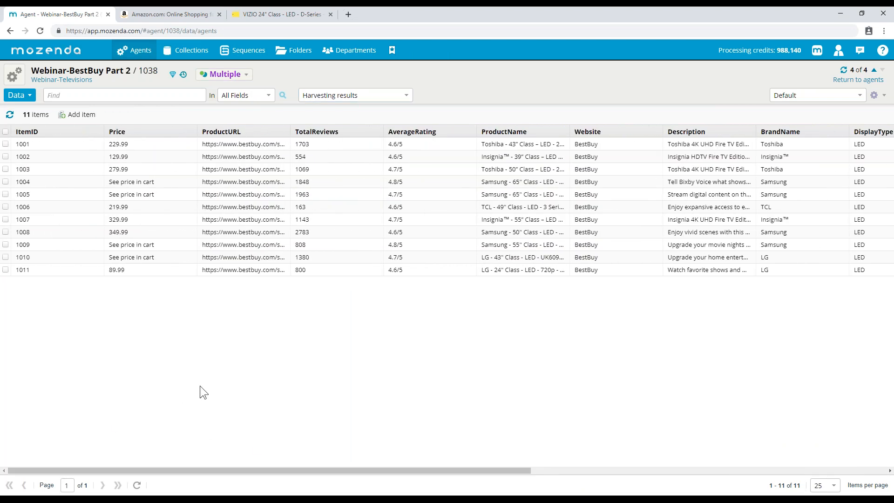